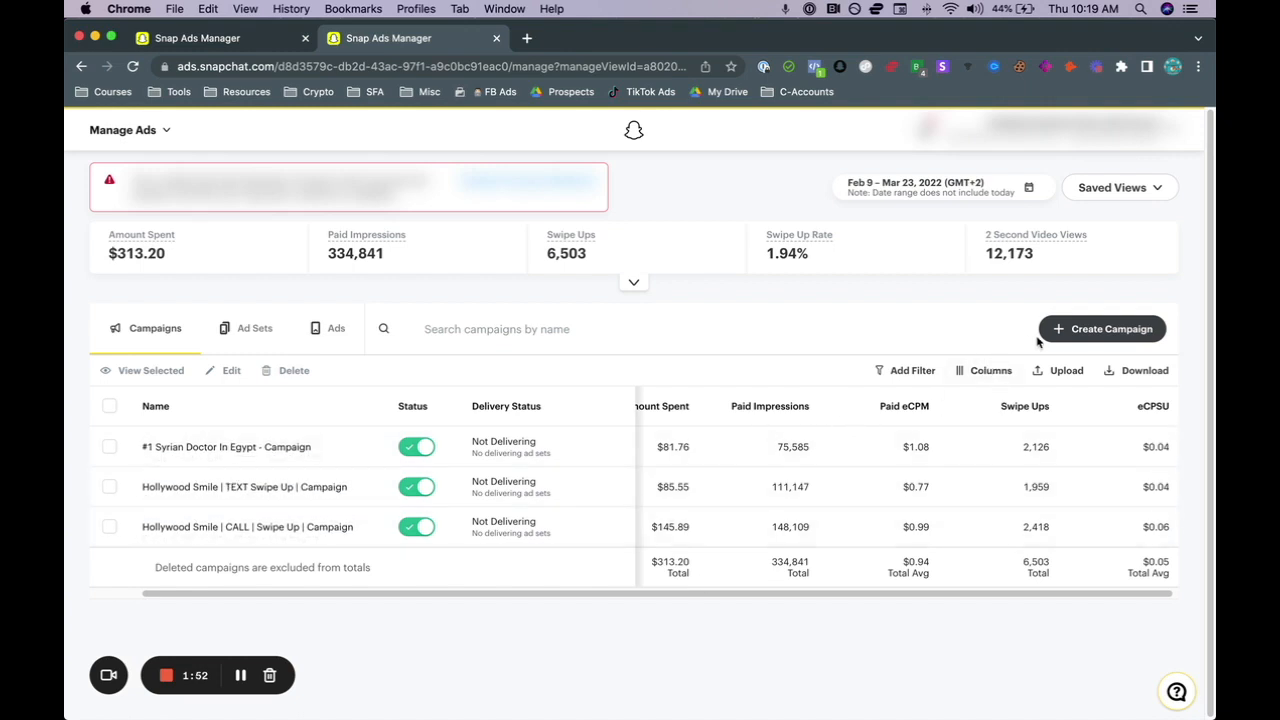
Step: Start a new campaign in Advanced Create mode with the Website Conversions objective
click(1090, 334)
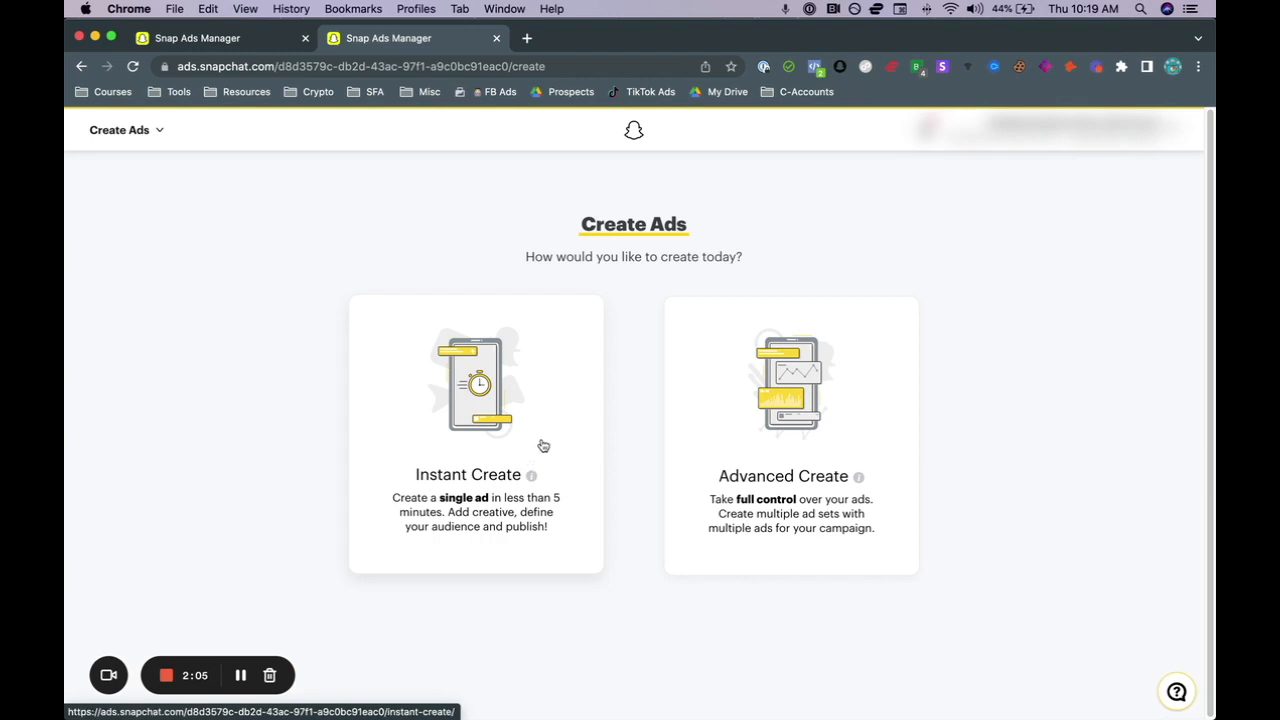
click(713, 445)
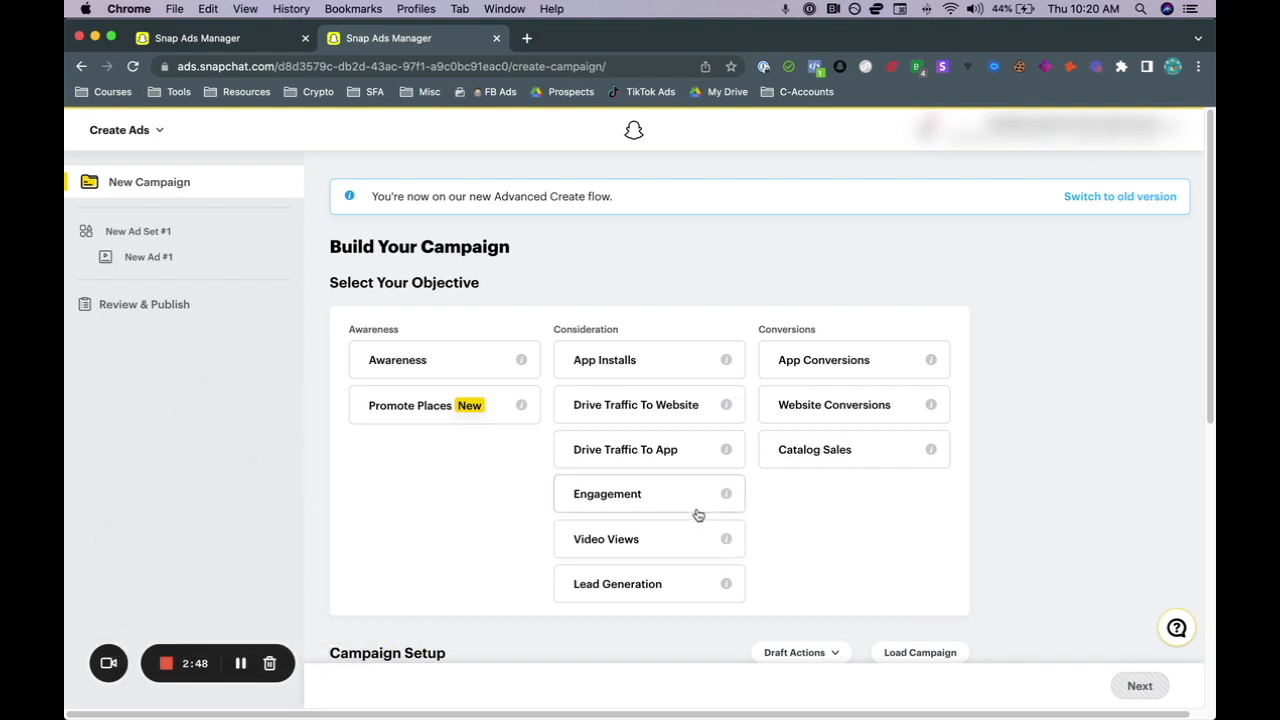
click(780, 411)
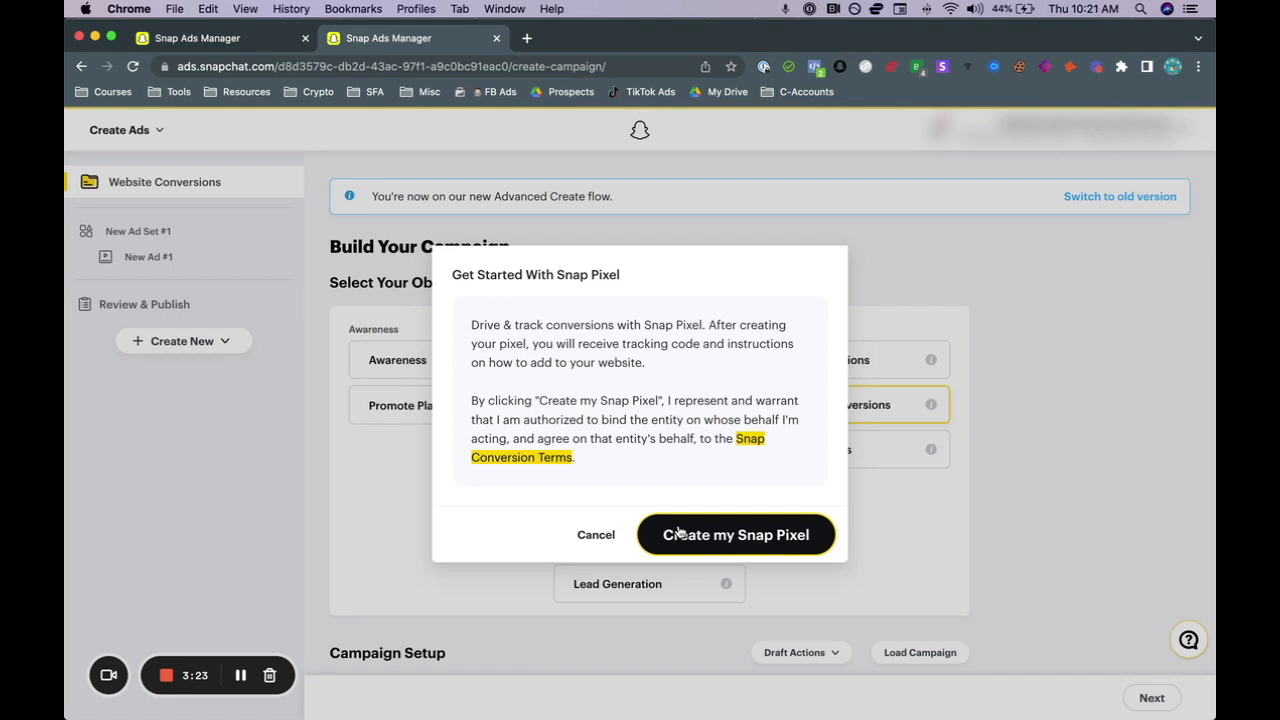
Step: Create the Snap Pixel, read through its installation code and instructions, and finish the pixel setup
click(678, 532)
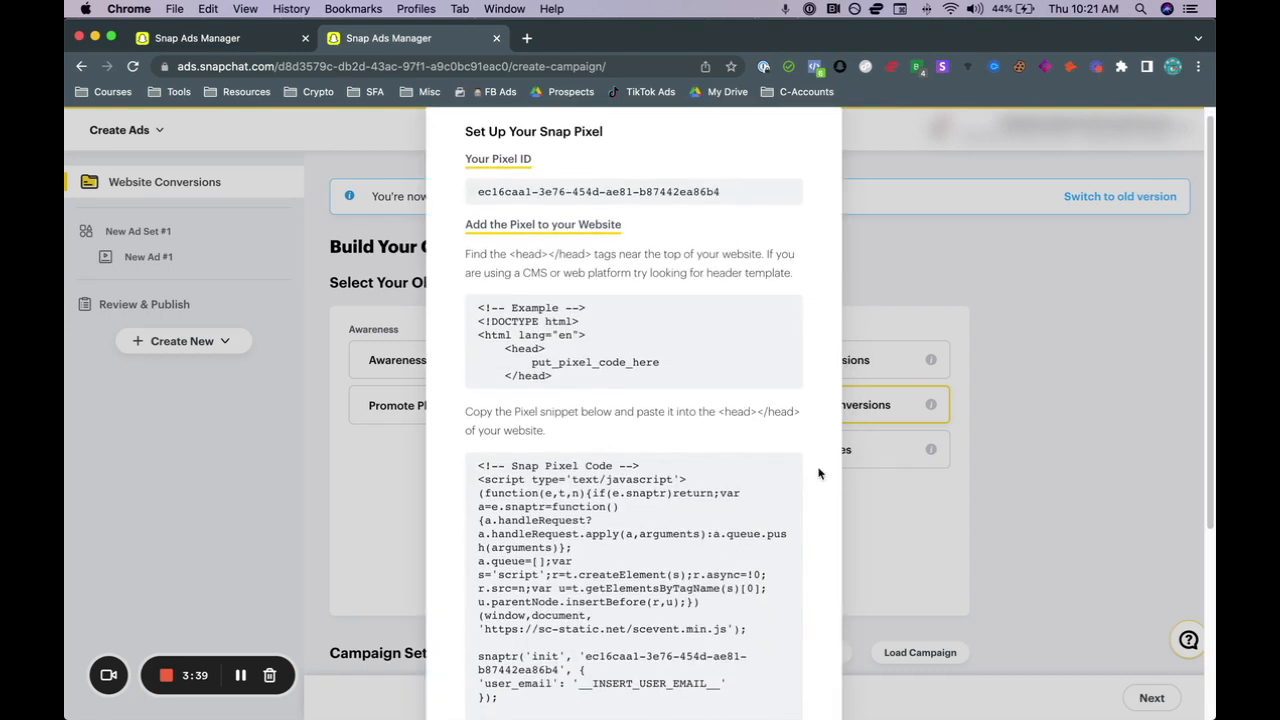
scroll(818, 473, down, 1)
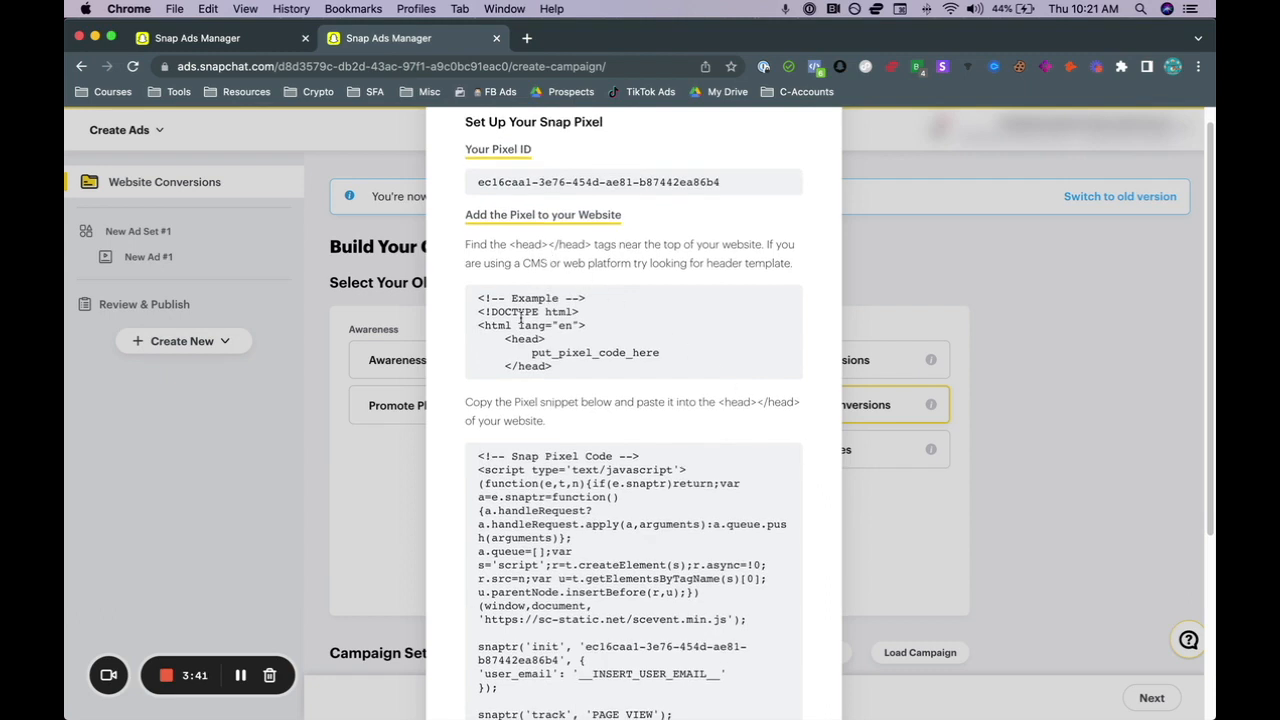
scroll(797, 449, down, 5)
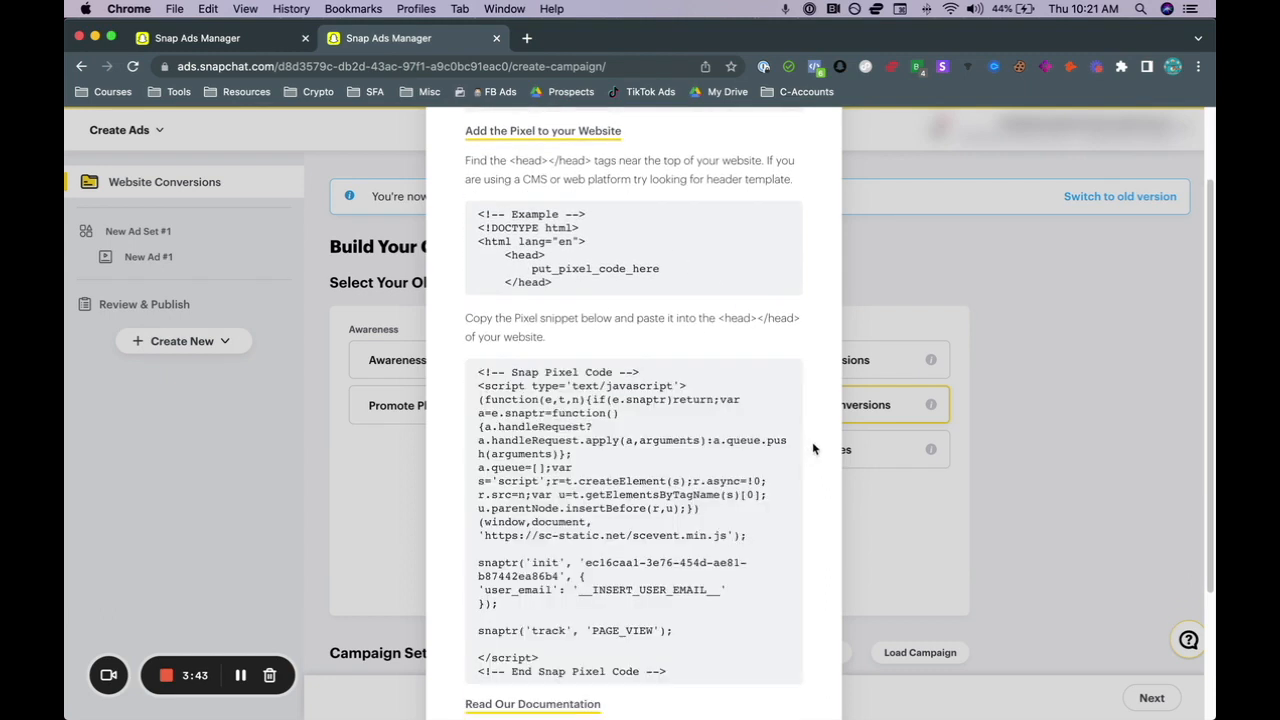
scroll(822, 446, down, 7)
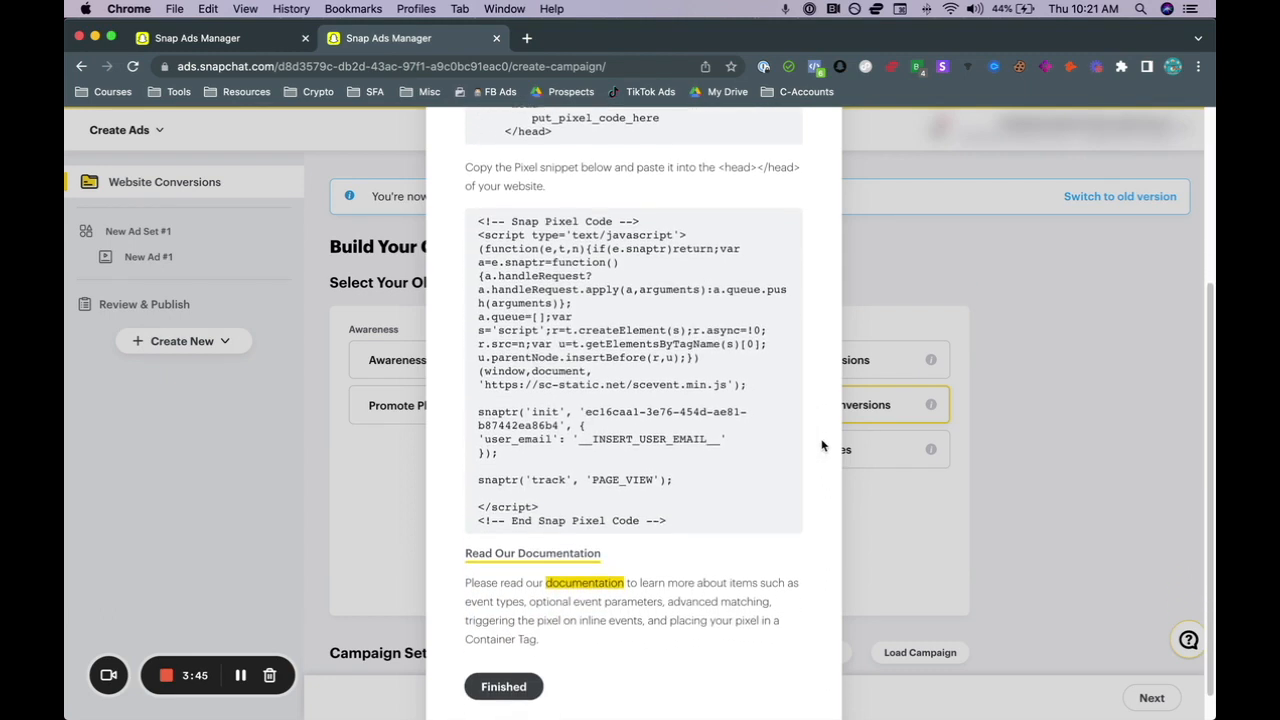
mouse_move(790, 454)
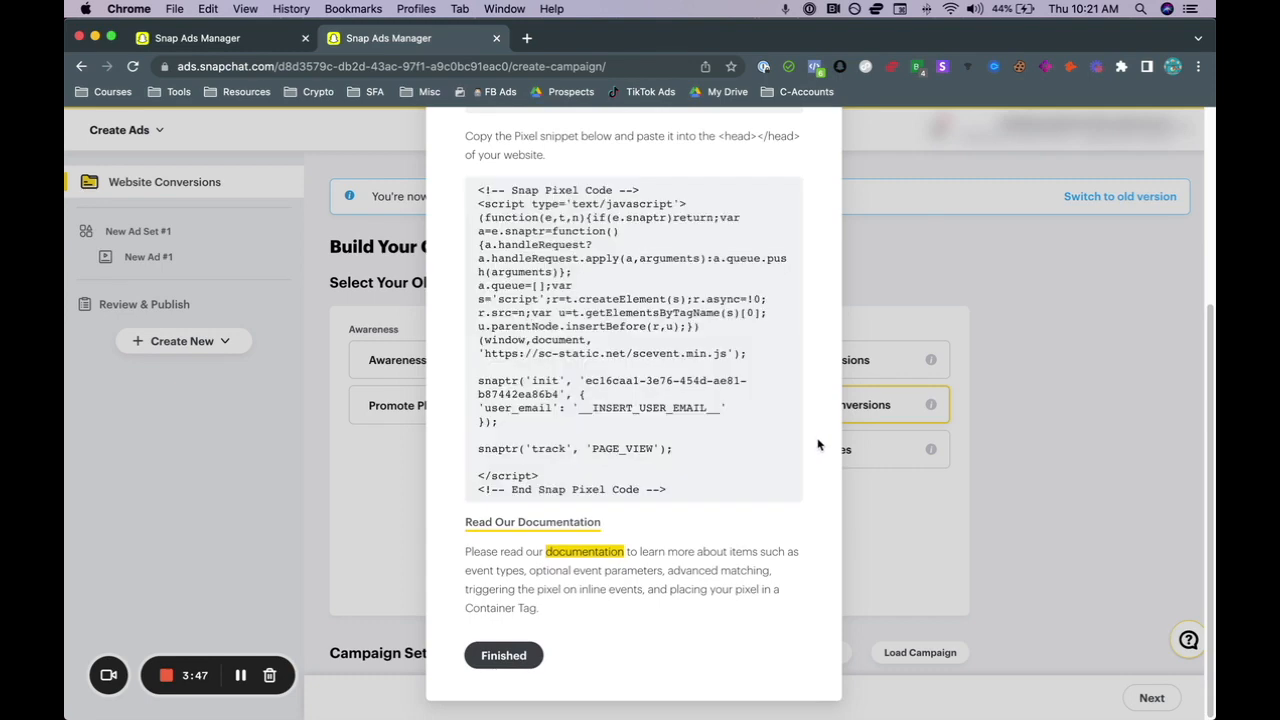
click(503, 655)
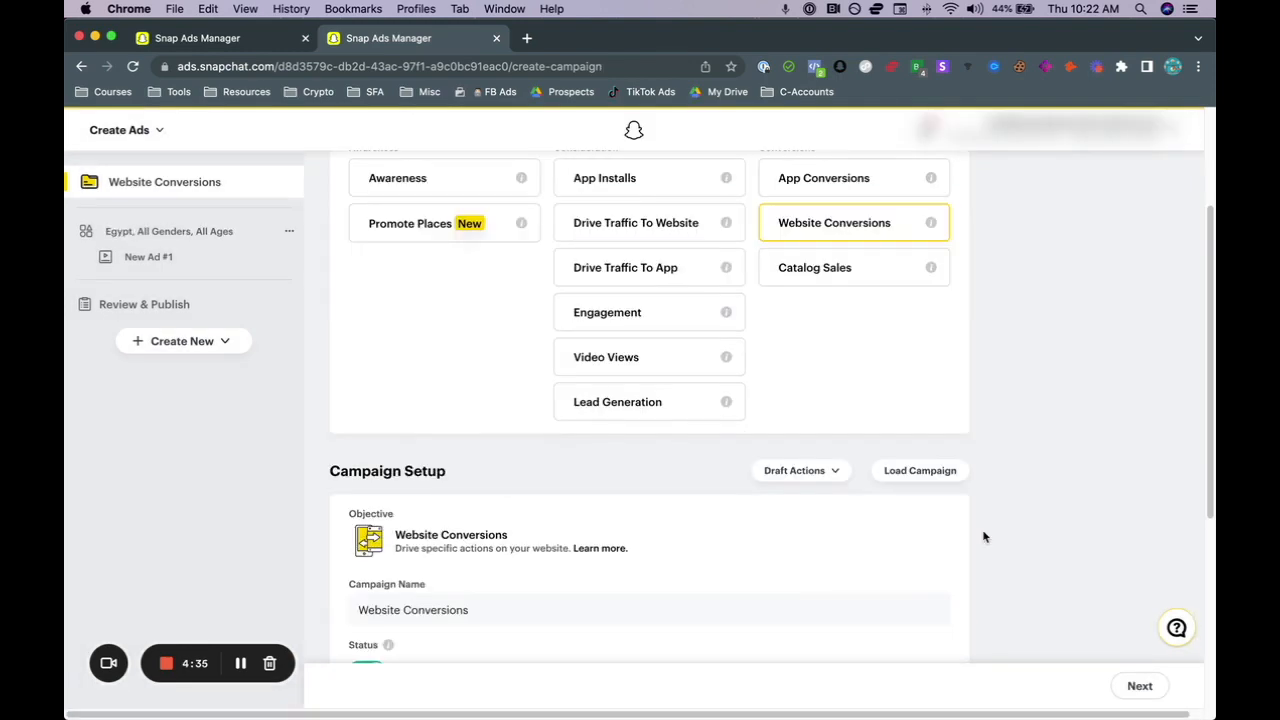
Step: Name the campaign "Youtube video example"
scroll(983, 534, down, 2)
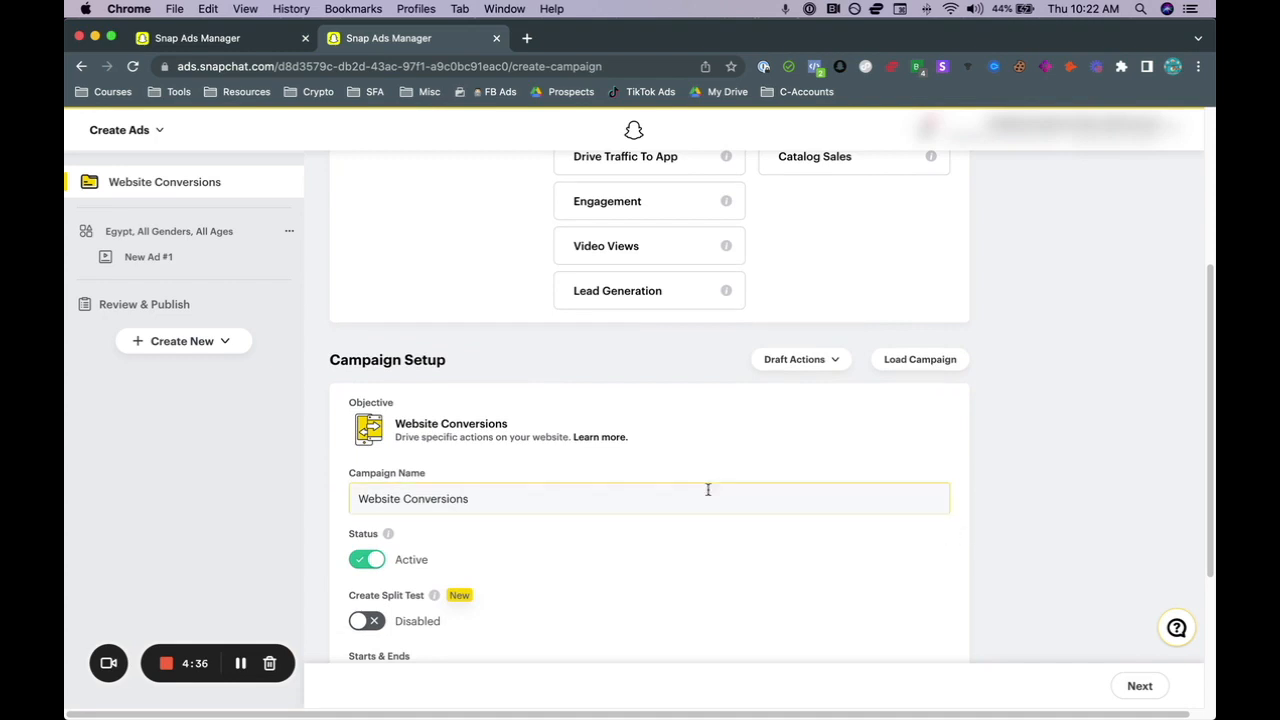
click(426, 499)
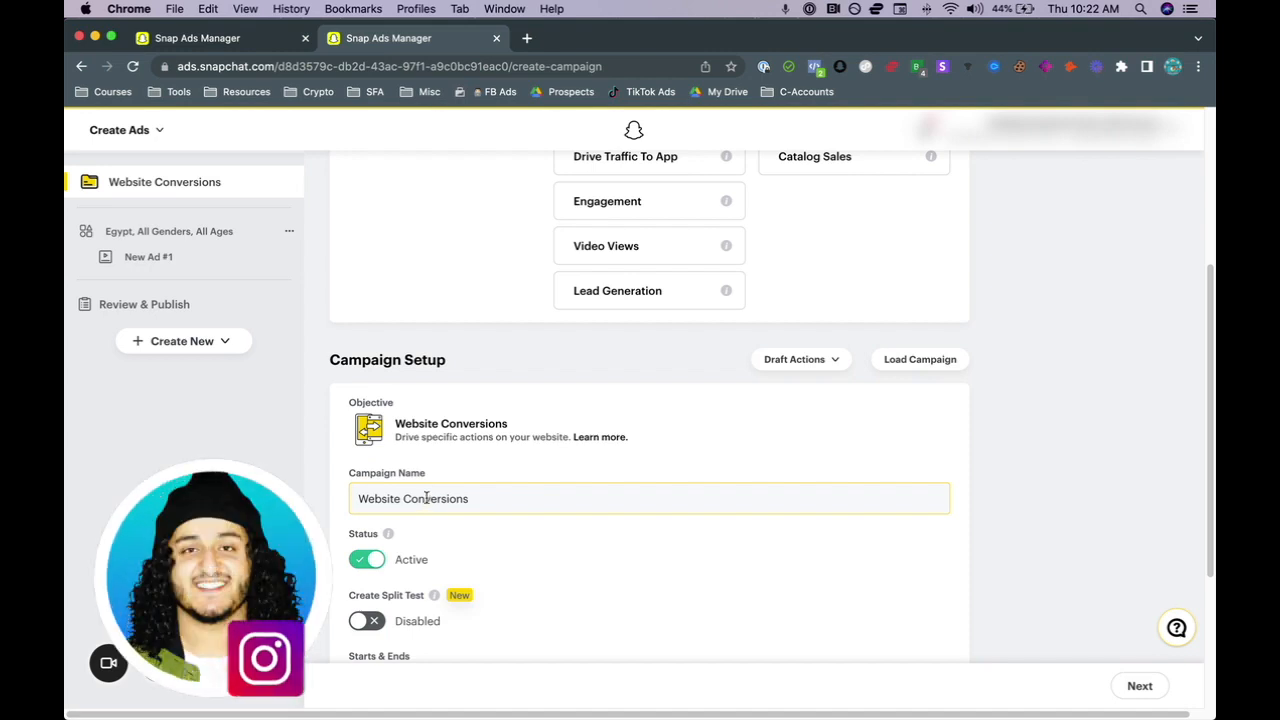
double_click(426, 497)
key(super+a)
text(Yo)
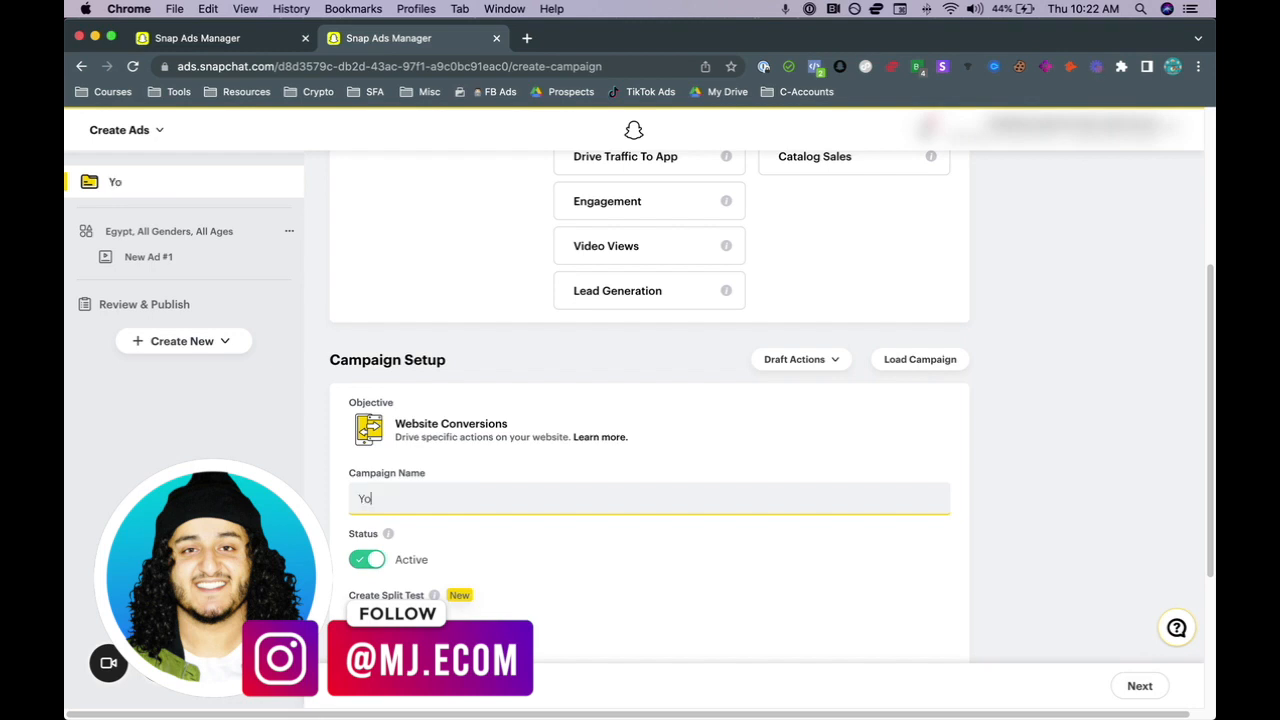
text(utube video example)
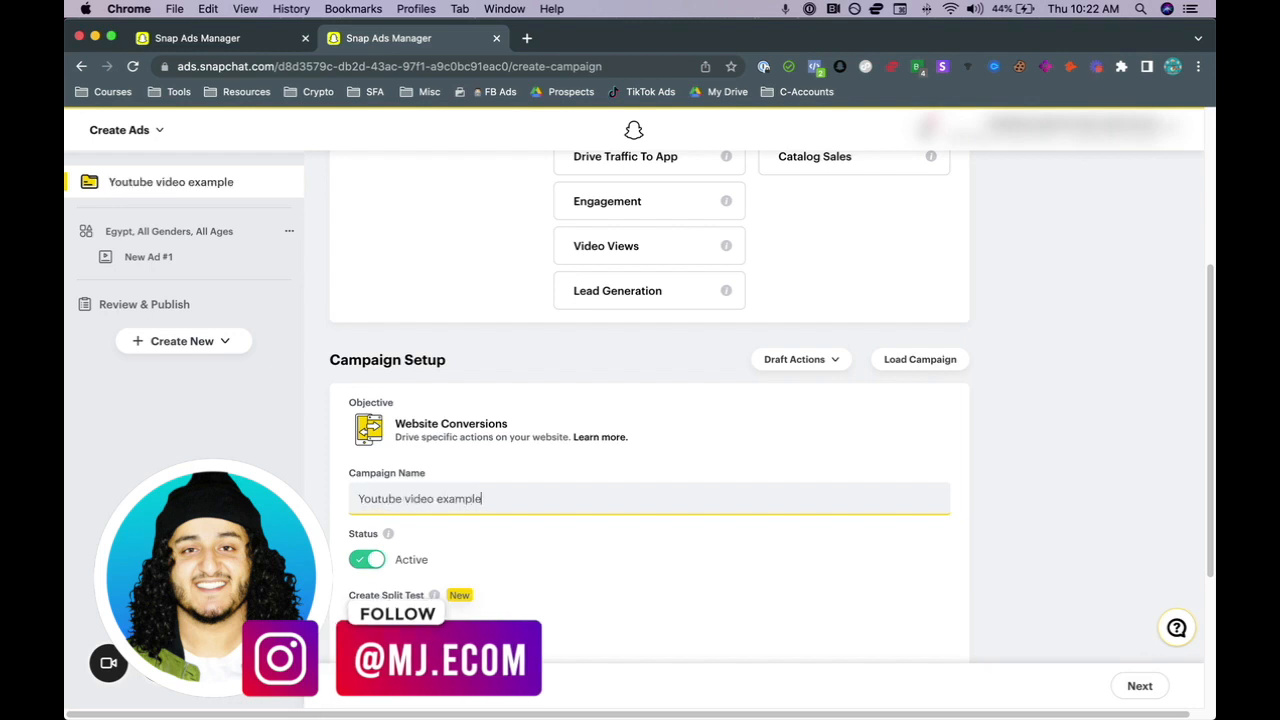
Step: Schedule the campaign to start on Mar 25, 2022 at 12:01 AM
scroll(483, 551, down, 2)
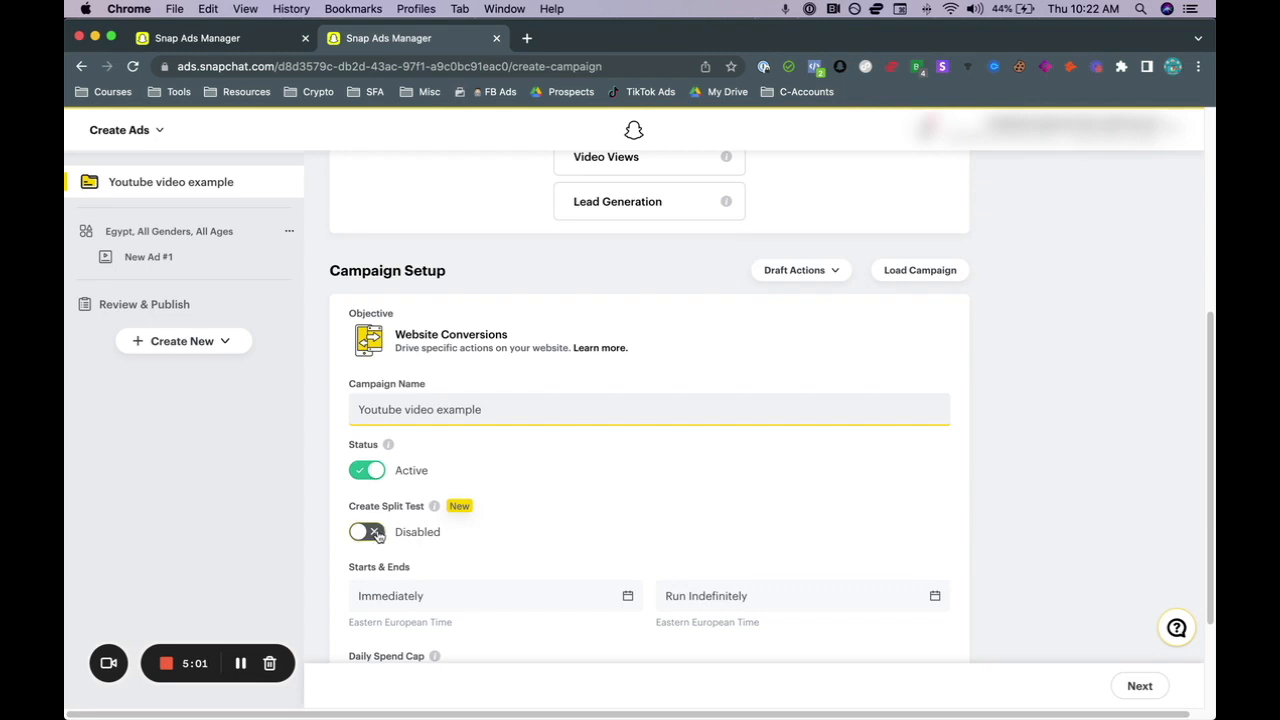
scroll(380, 533, down, 1)
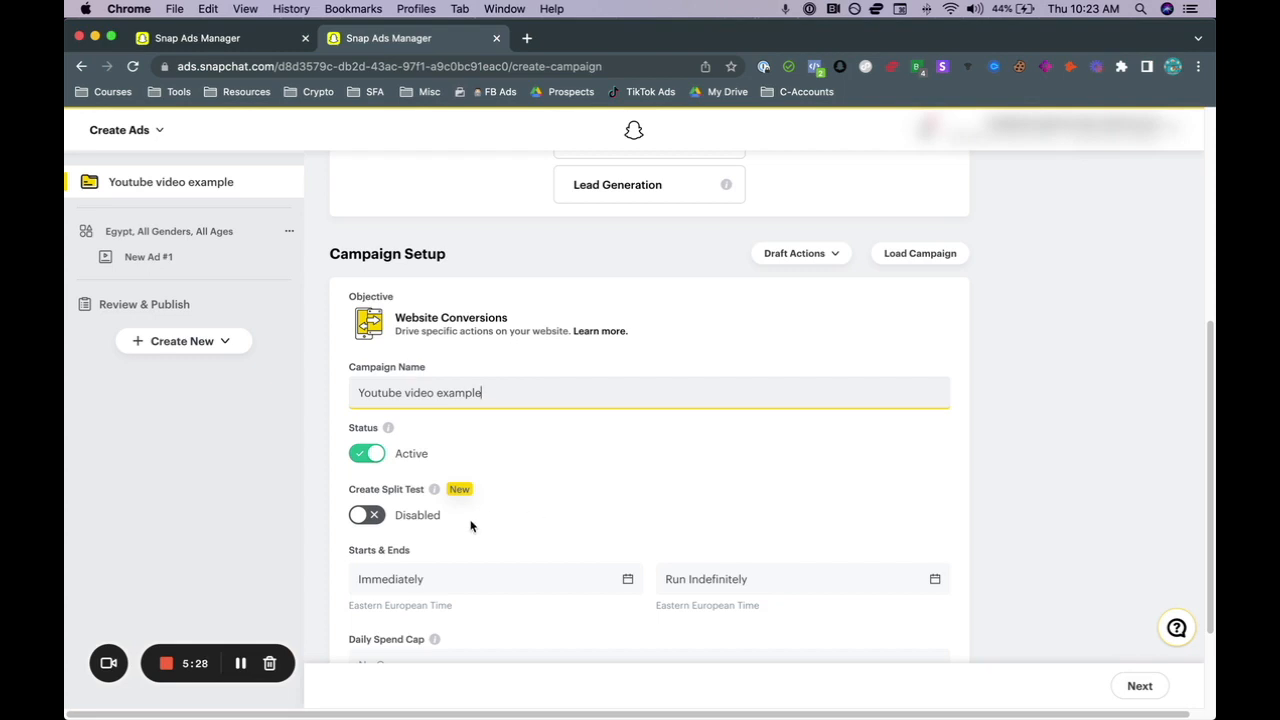
scroll(480, 530, down, 3)
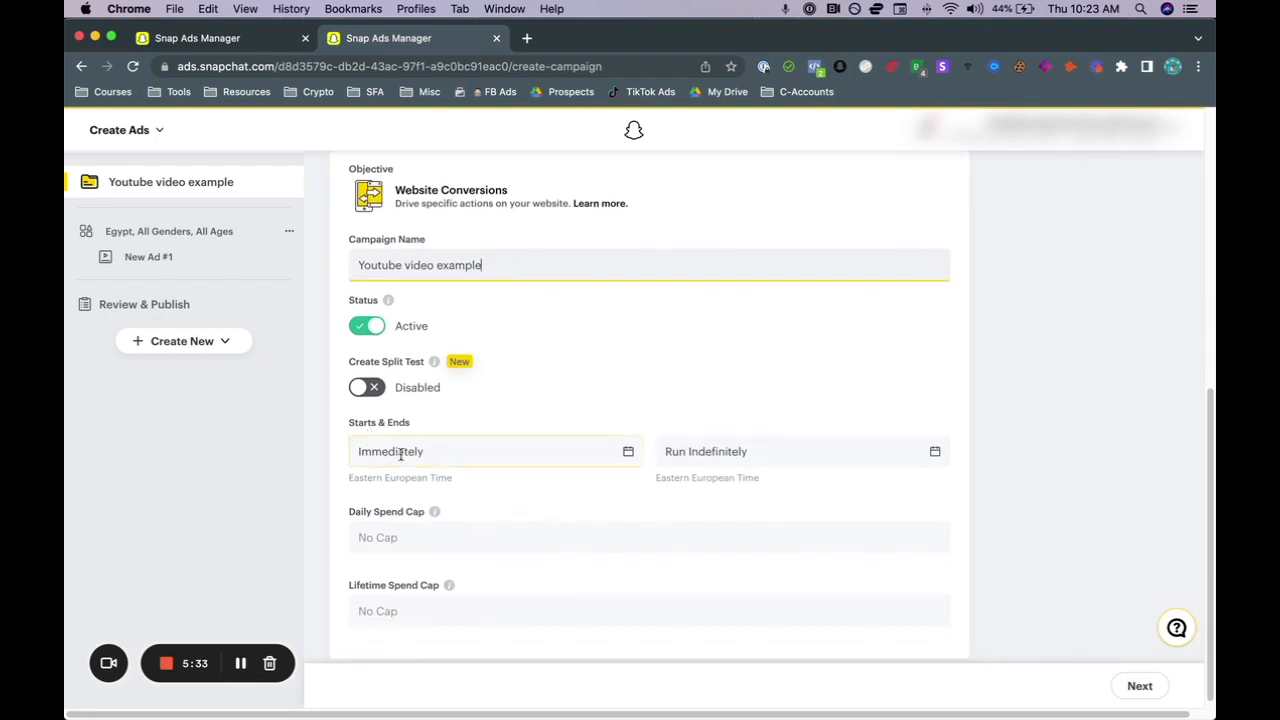
click(627, 453)
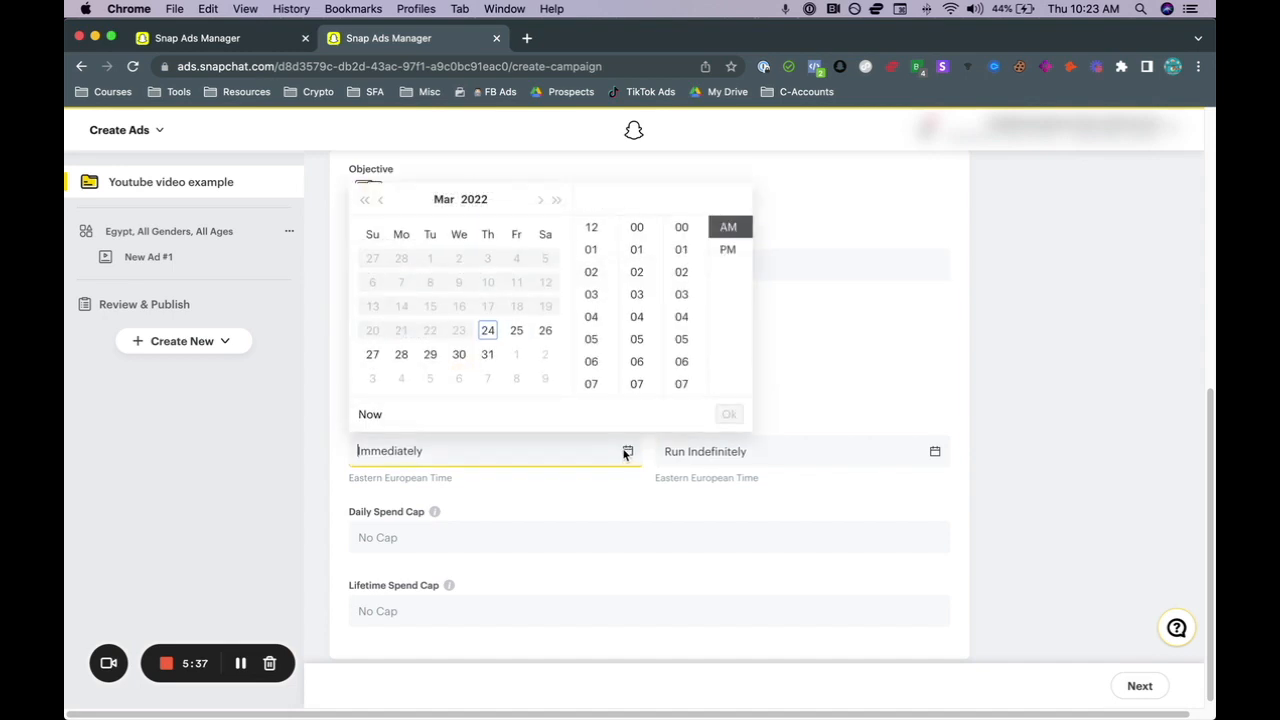
click(516, 331)
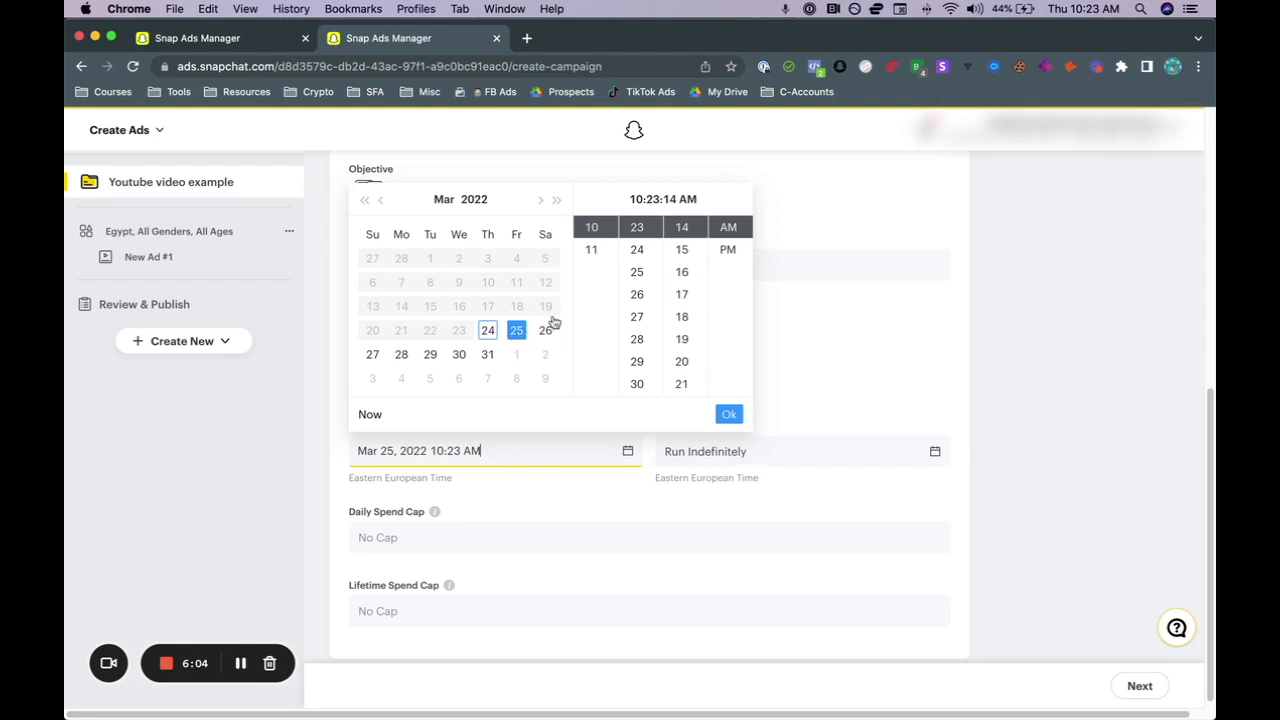
click(592, 252)
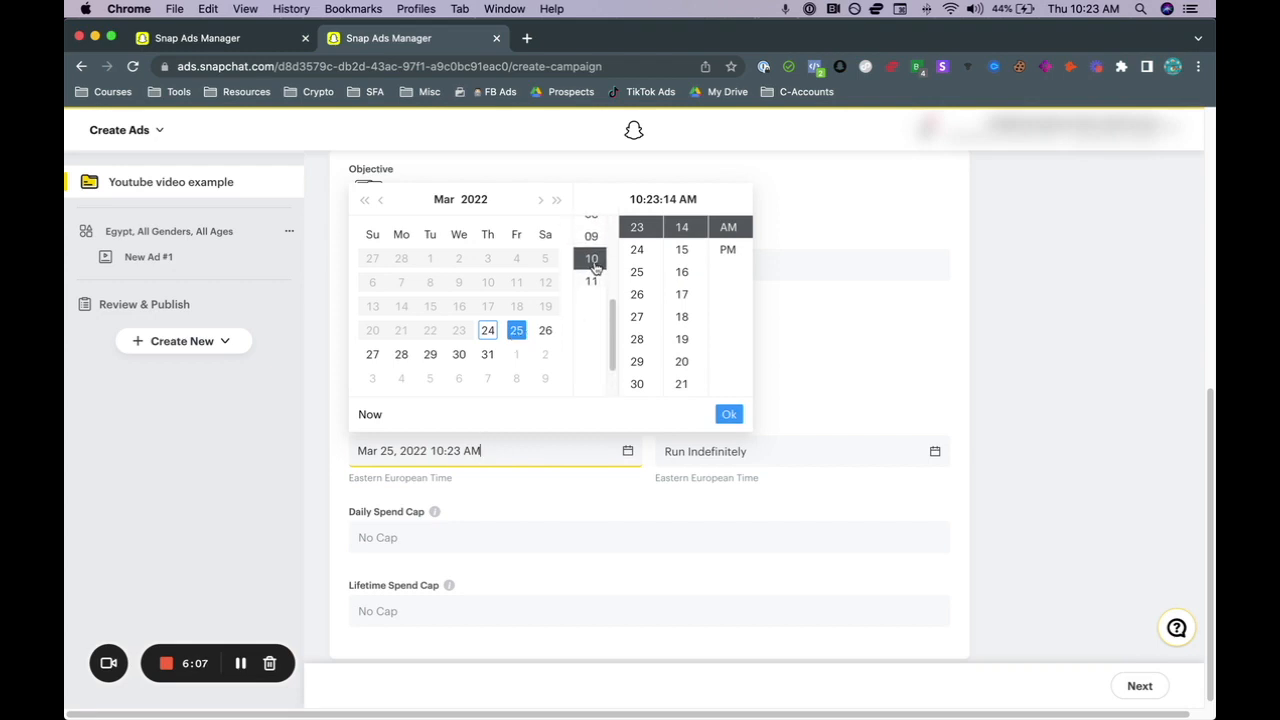
scroll(596, 262, up, 5)
click(591, 228)
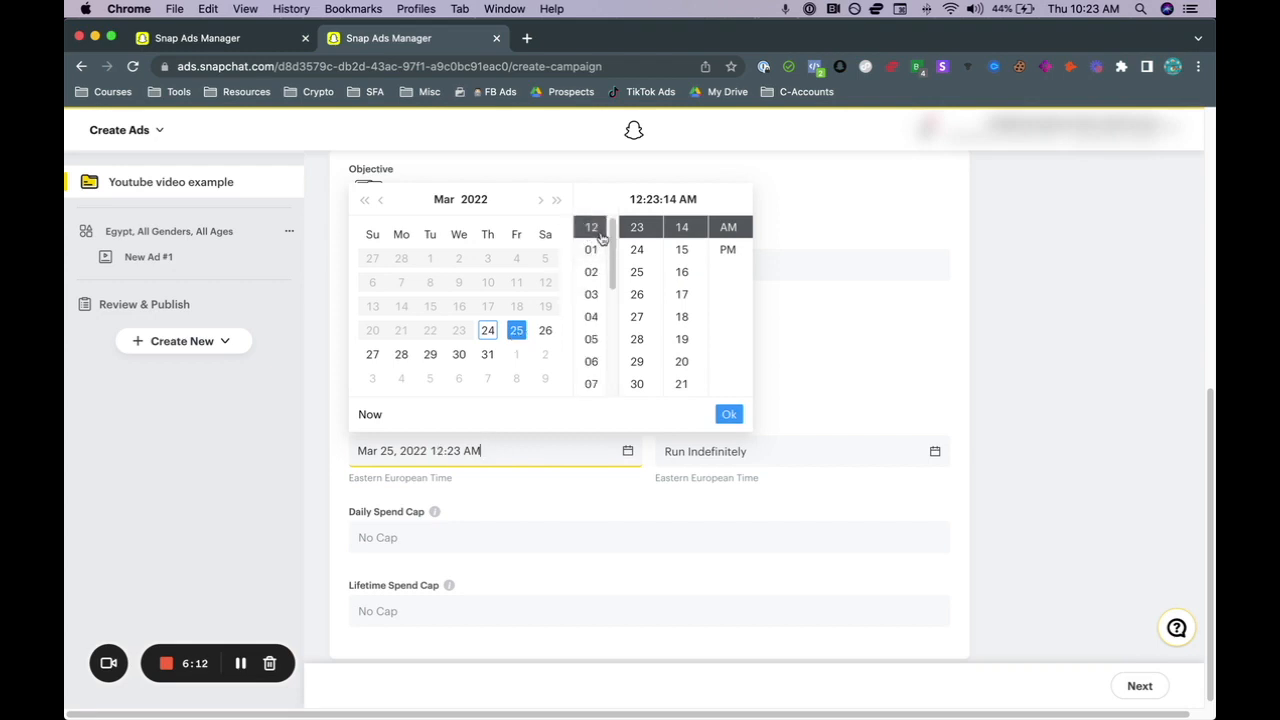
scroll(637, 255, up, 5)
scroll(637, 256, up, 5)
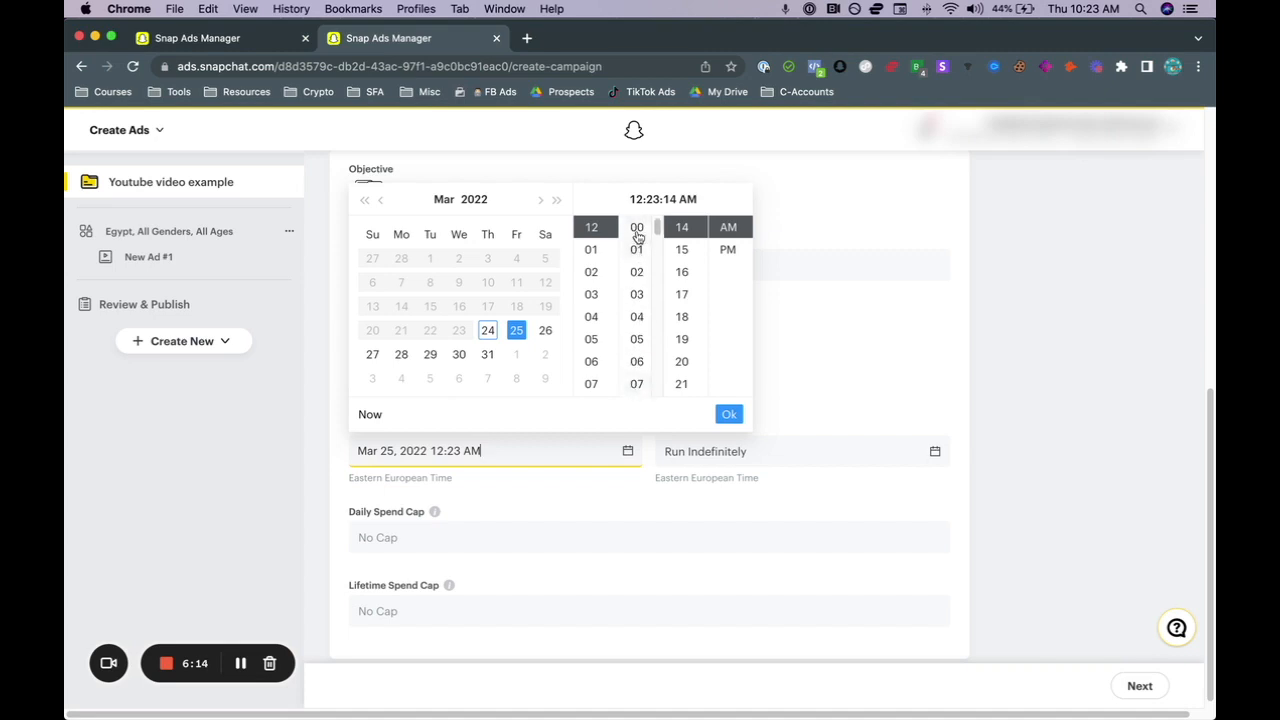
click(637, 249)
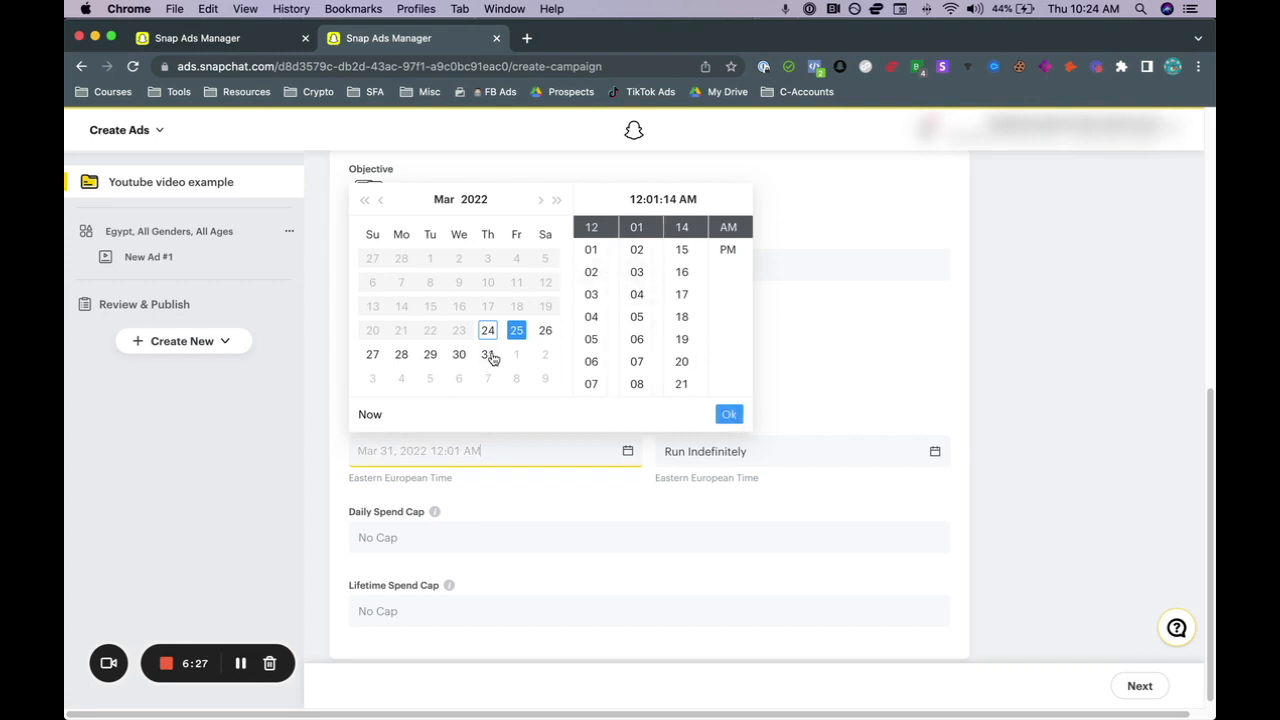
click(518, 331)
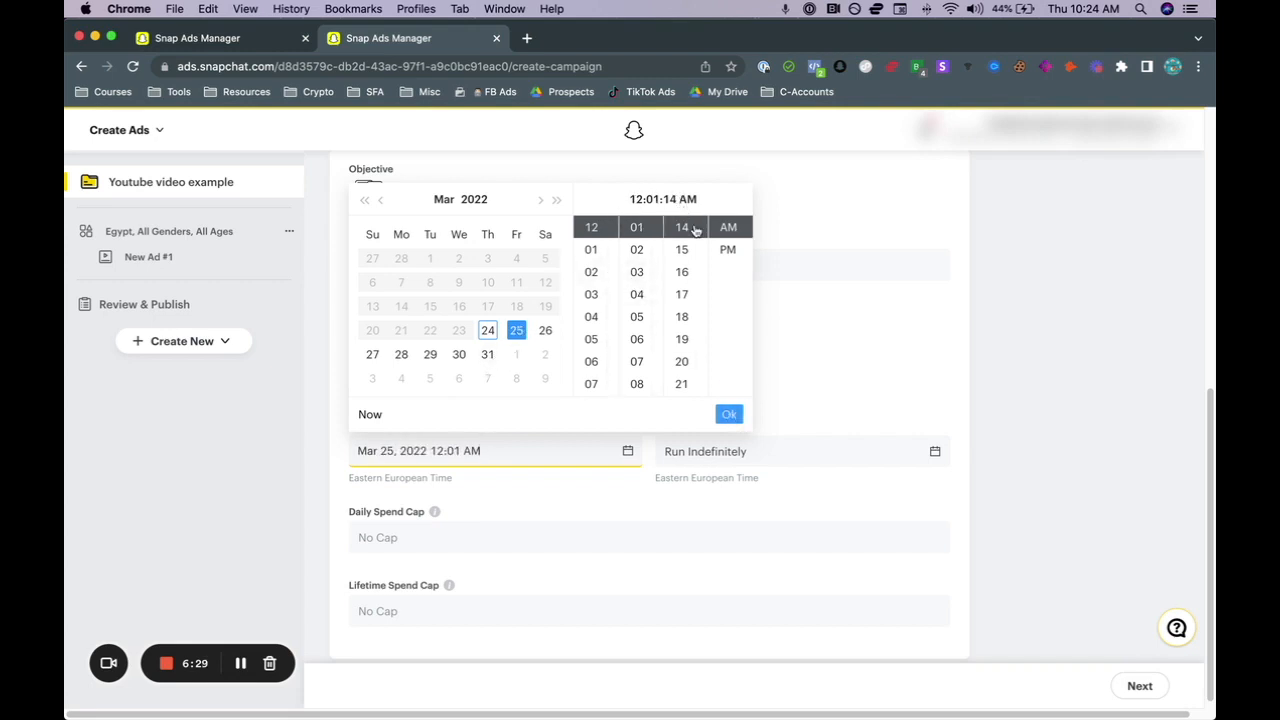
click(730, 417)
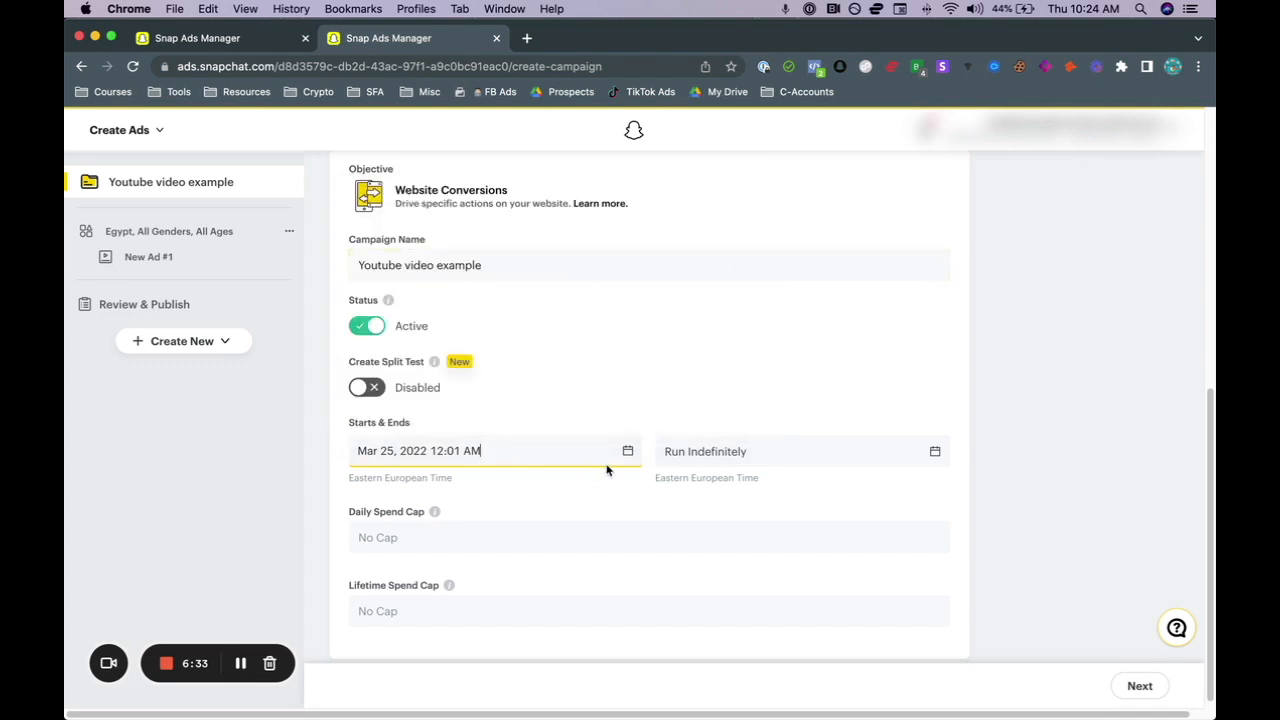
click(692, 450)
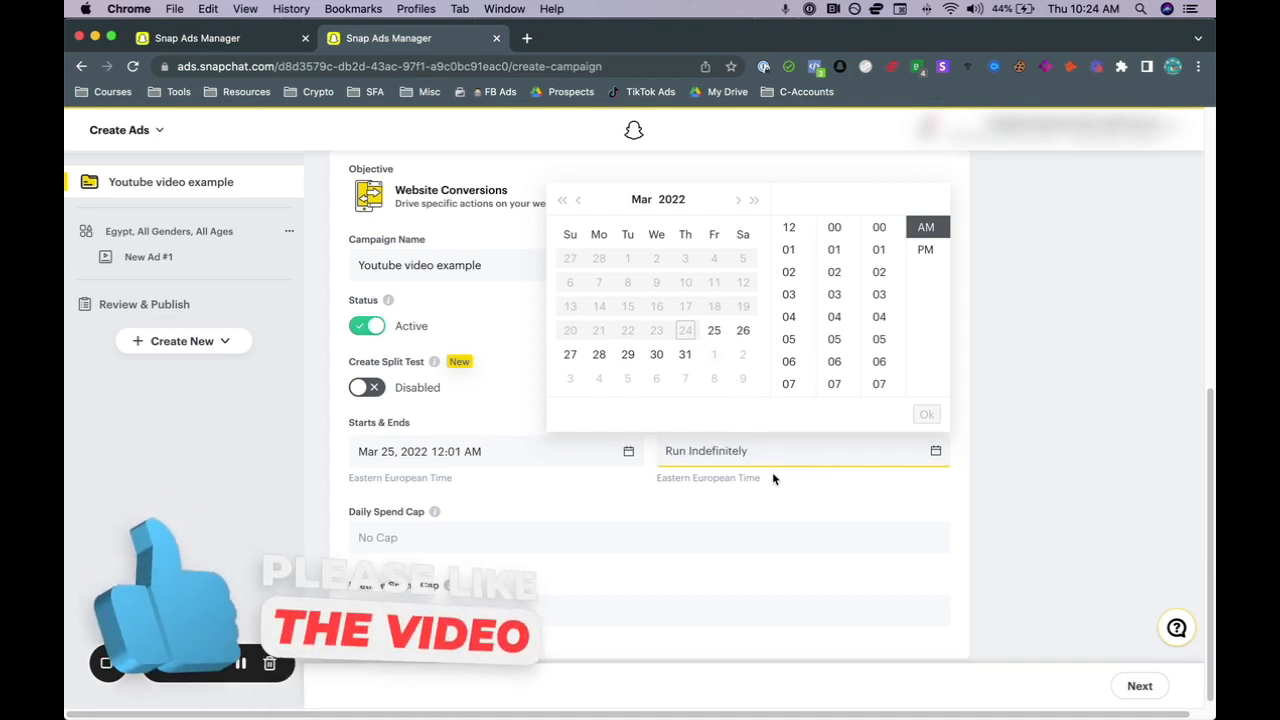
click(820, 503)
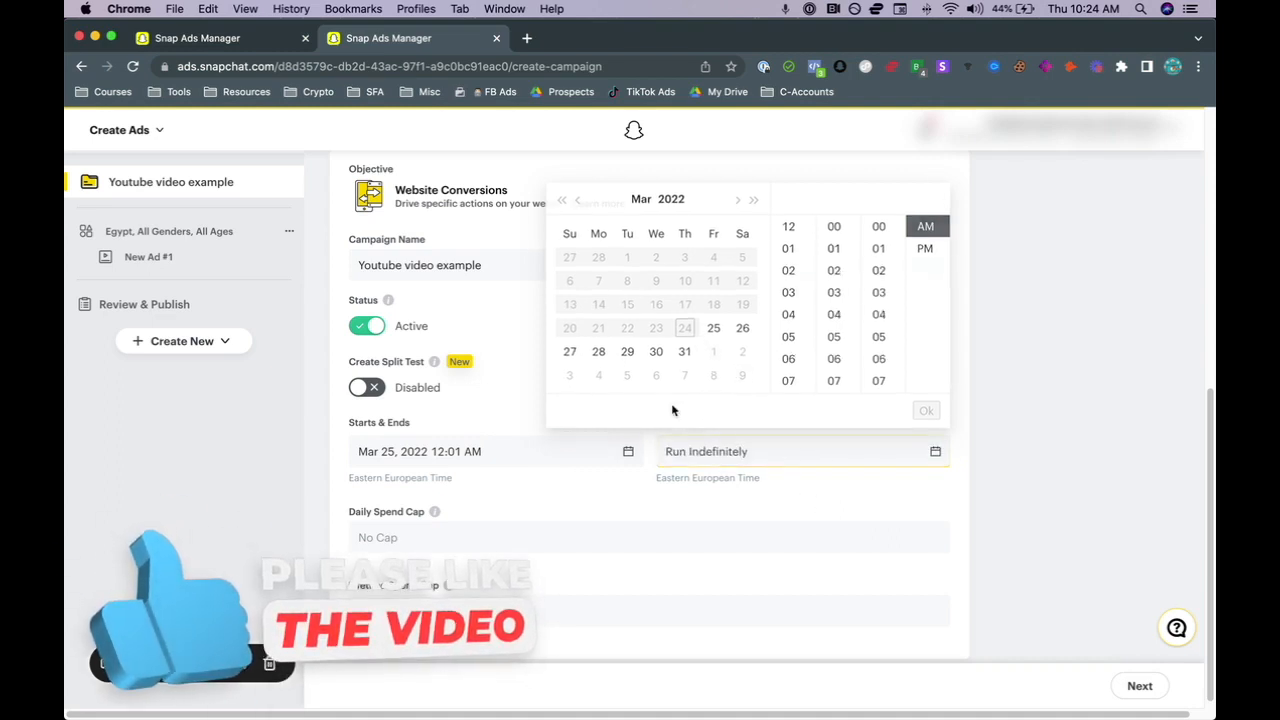
scroll(696, 471, down, 1)
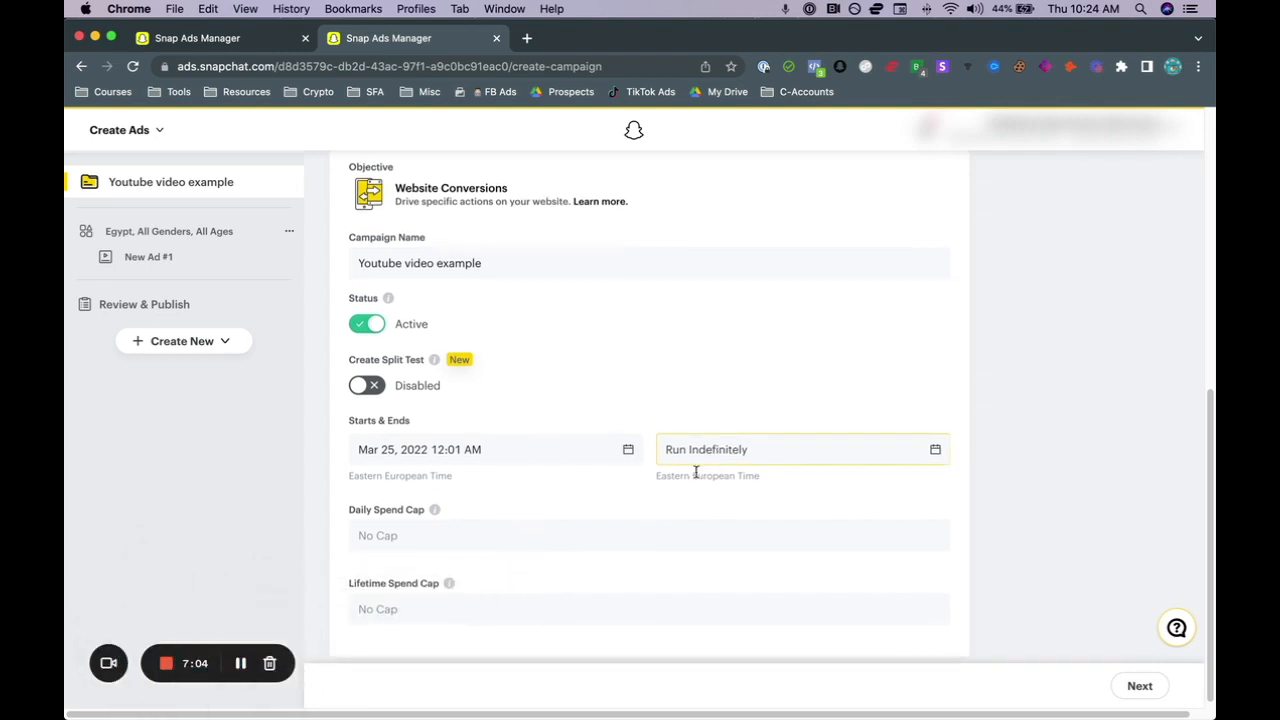
Step: Check the daily and lifetime spend cap options, leave both uncapped, and proceed to the ad set details
mouse_move(433, 507)
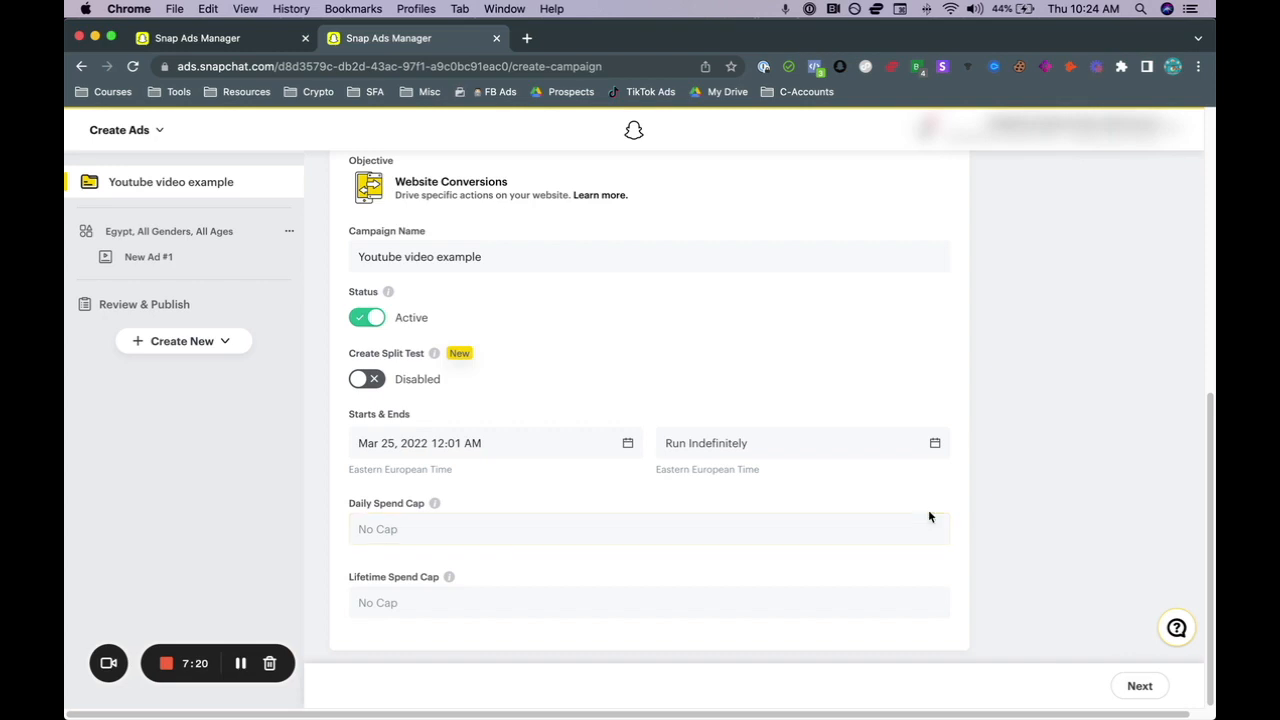
mouse_move(451, 577)
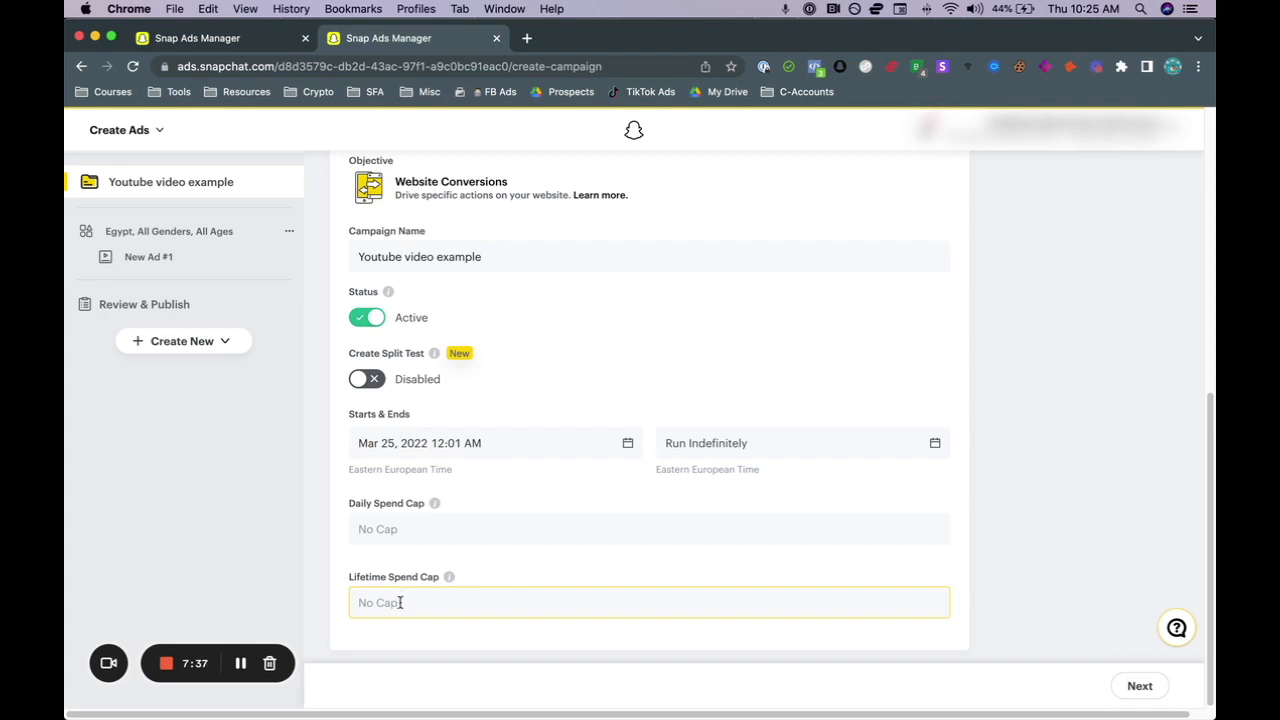
click(1138, 686)
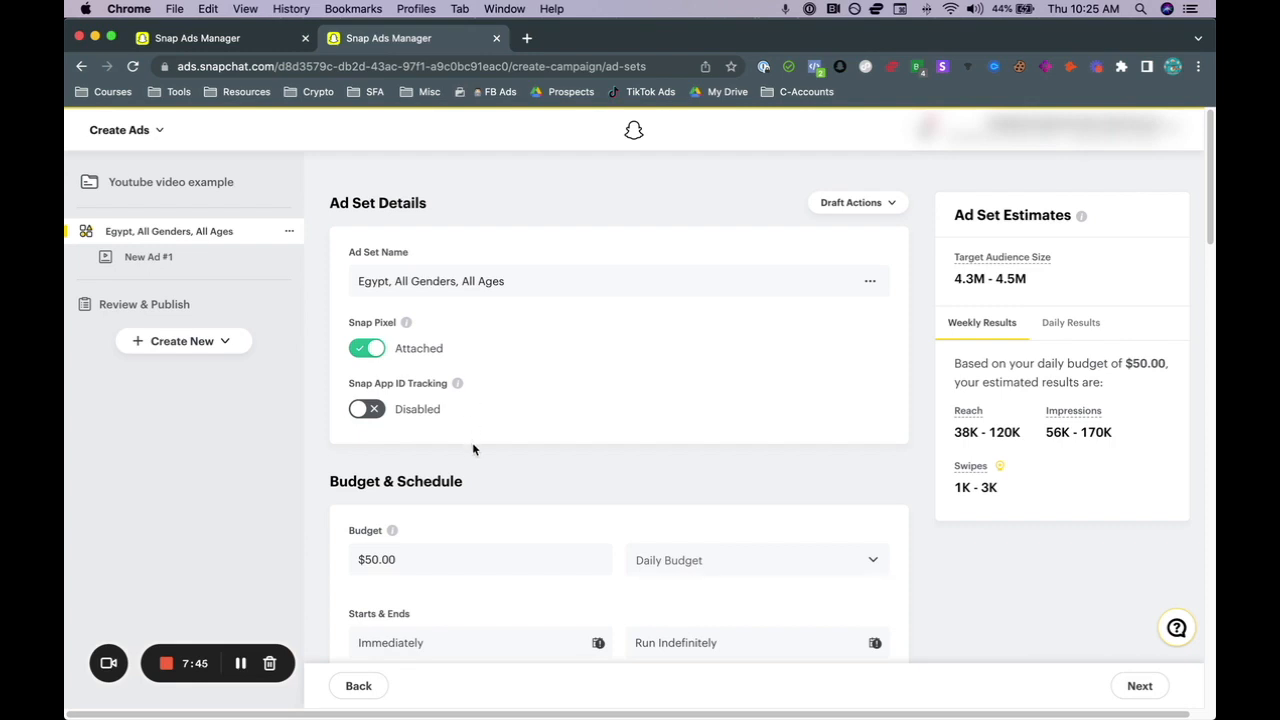
Step: Look through the ad set's details, budget, placement, location, demographic and audience sections
scroll(472, 442, down, 1)
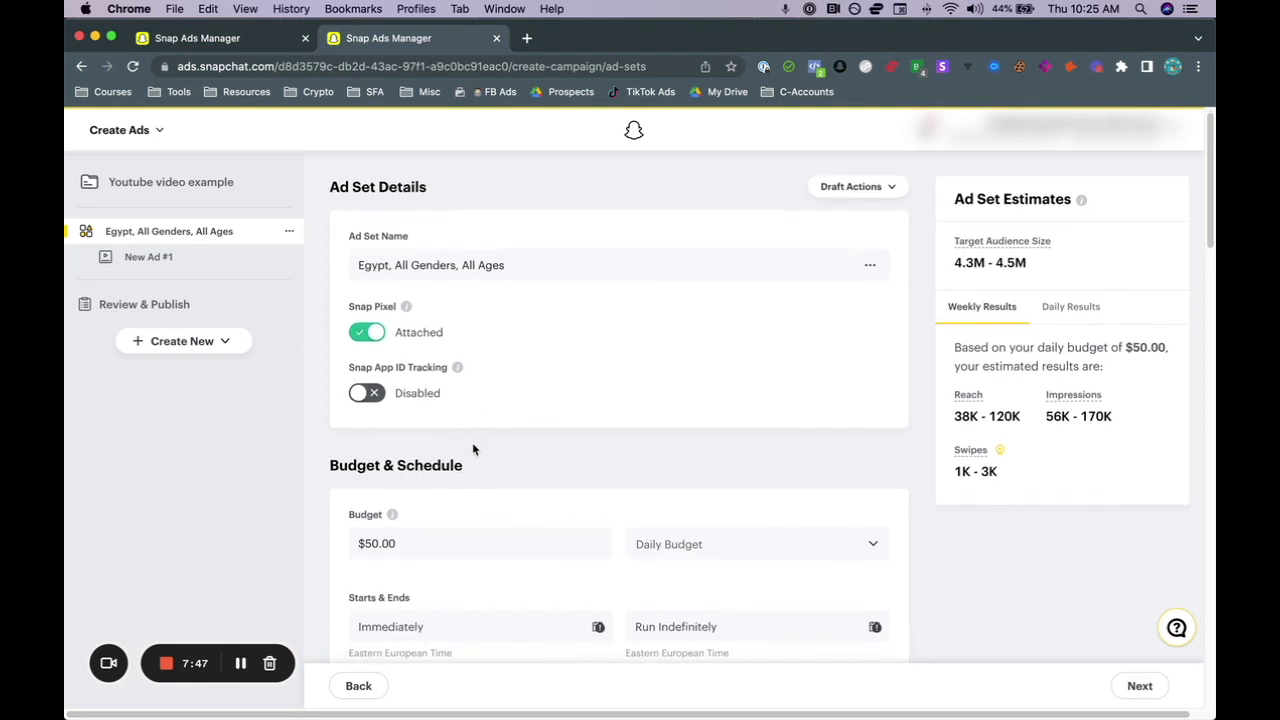
scroll(472, 449, down, 2)
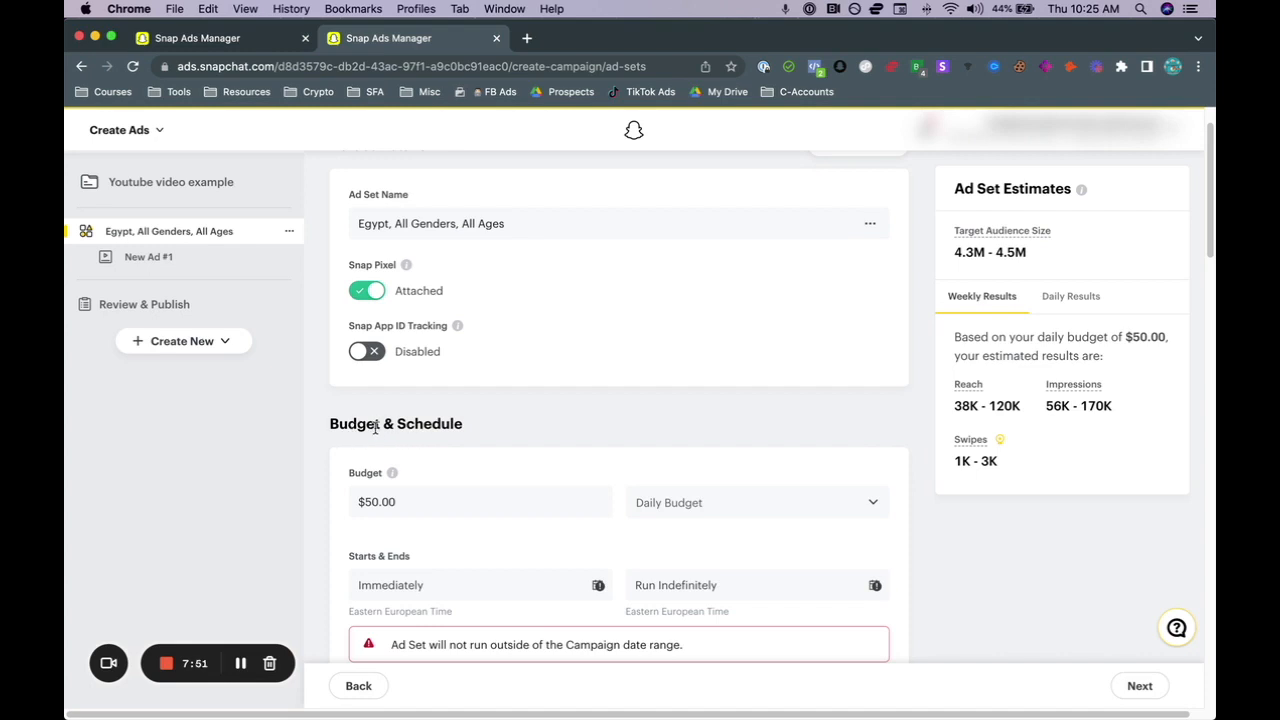
scroll(404, 431, down, 1)
scroll(406, 433, down, 10)
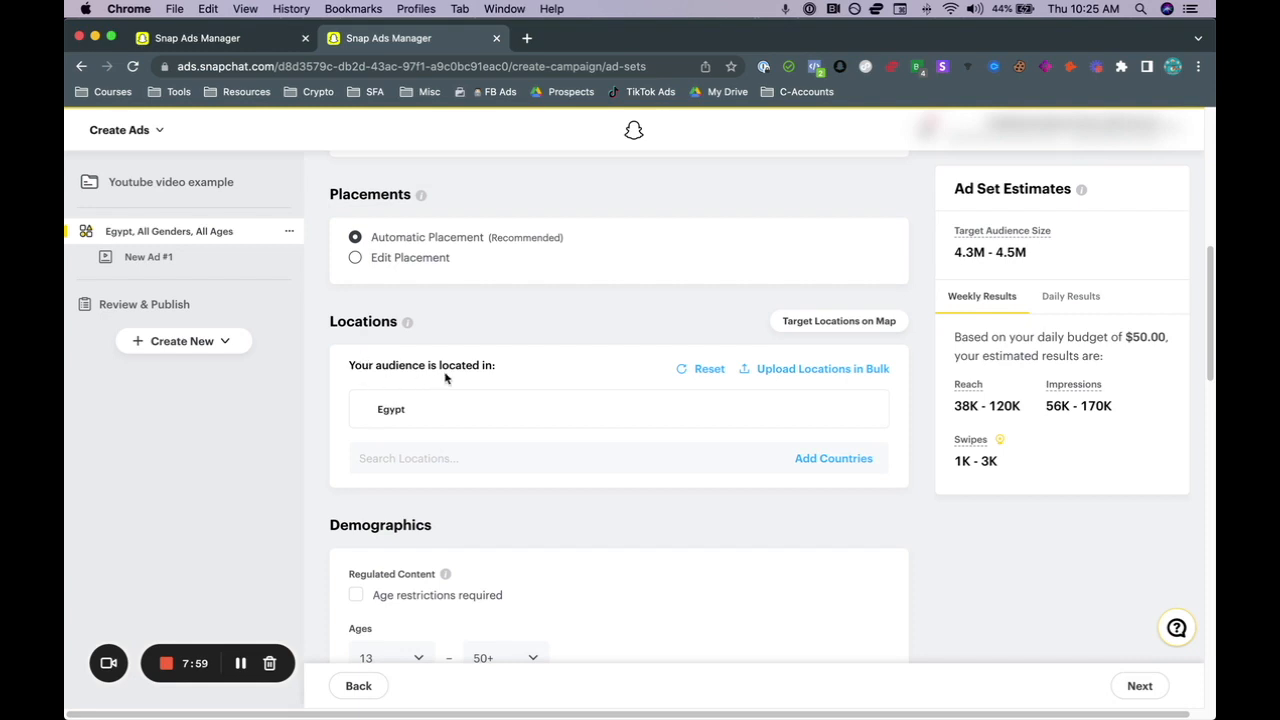
scroll(551, 420, down, 4)
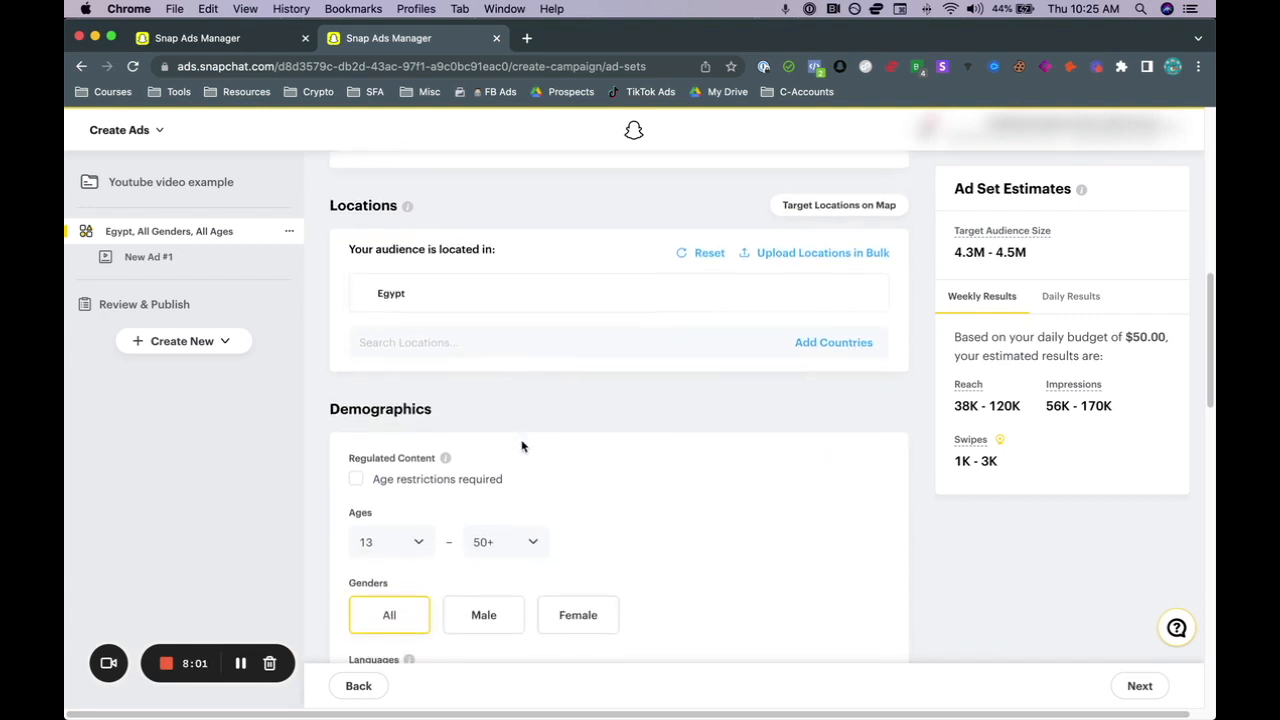
scroll(488, 490, down, 7)
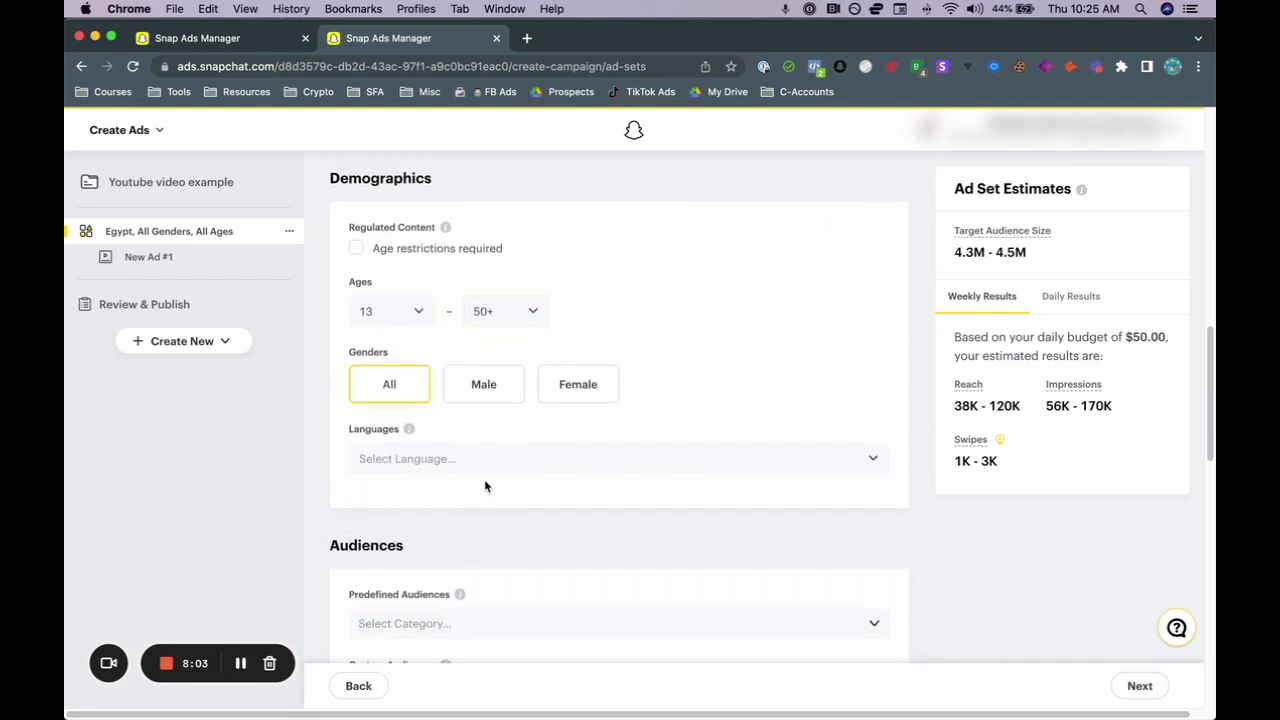
scroll(432, 508, up, 7)
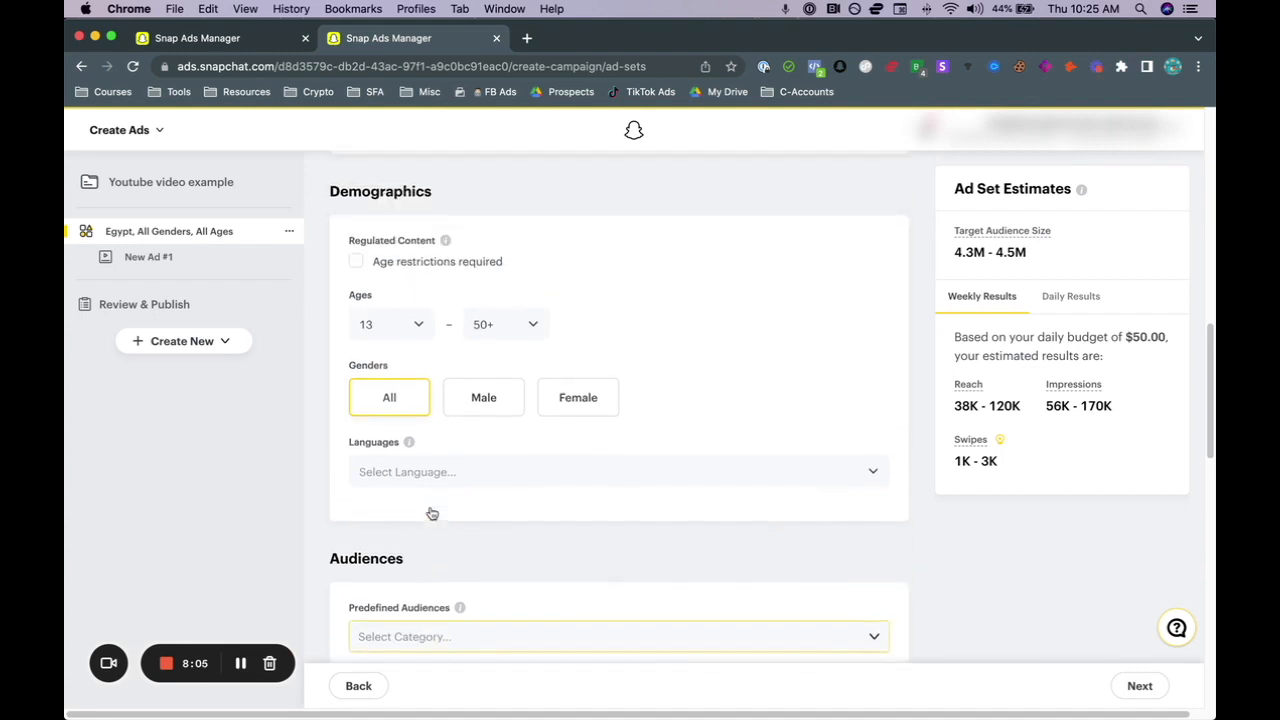
scroll(431, 512, up, 14)
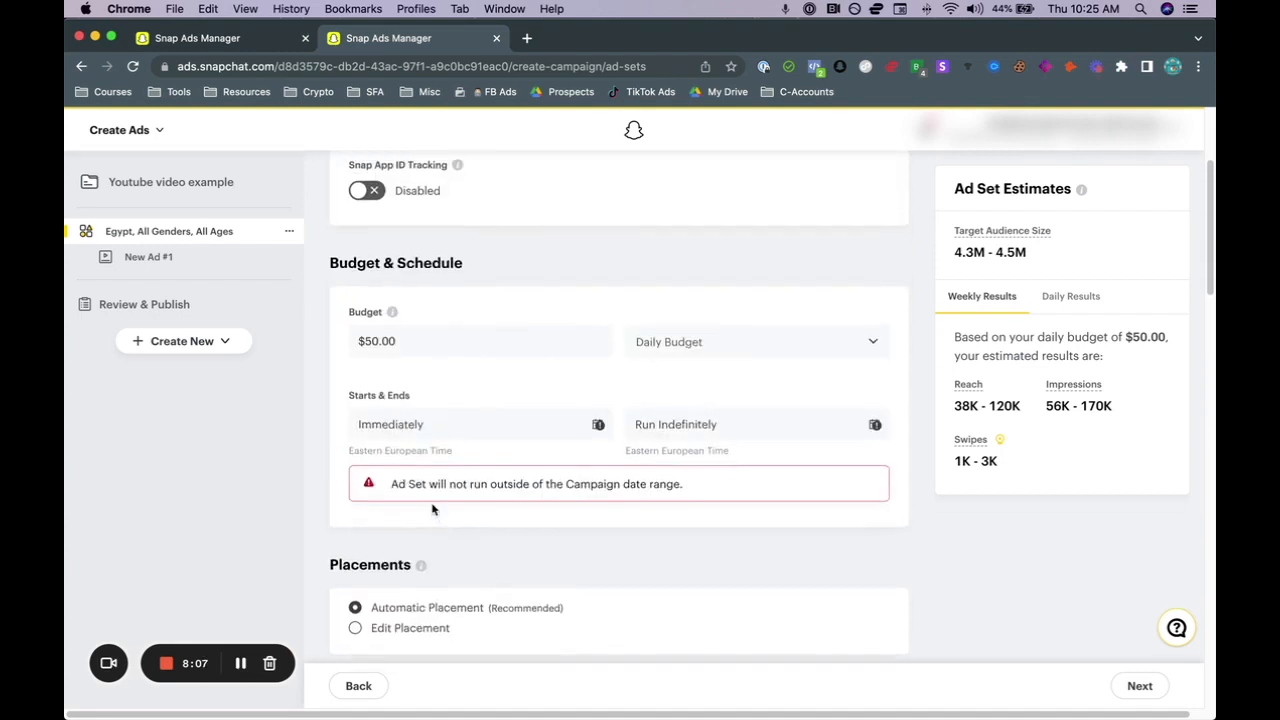
scroll(434, 505, up, 1)
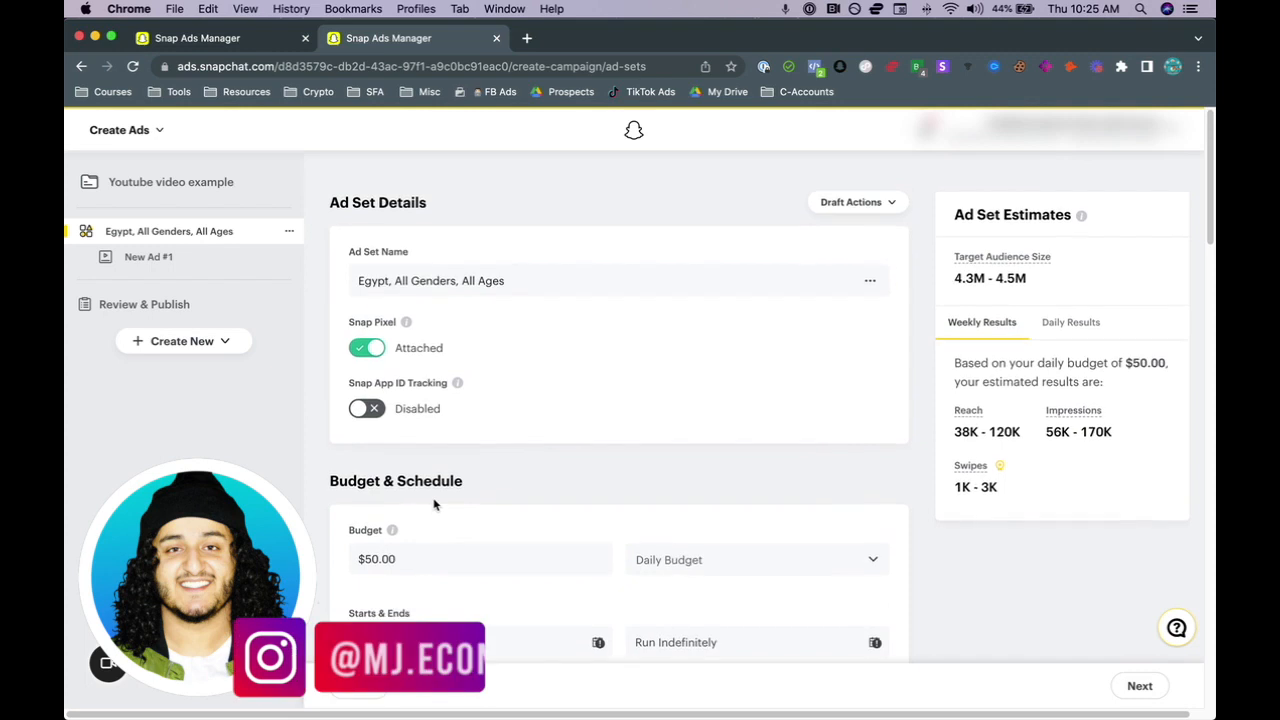
Step: Rename the ad set as "Audience #1"
triple_click(409, 283)
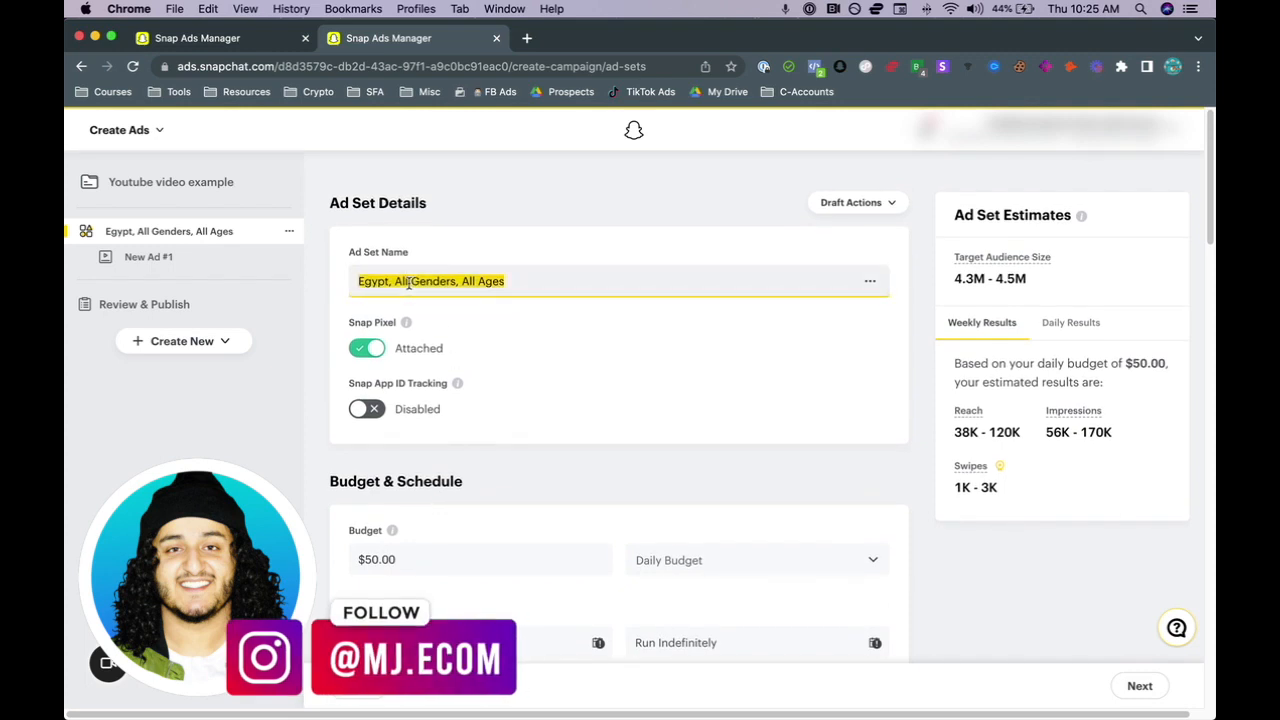
text(Ad)
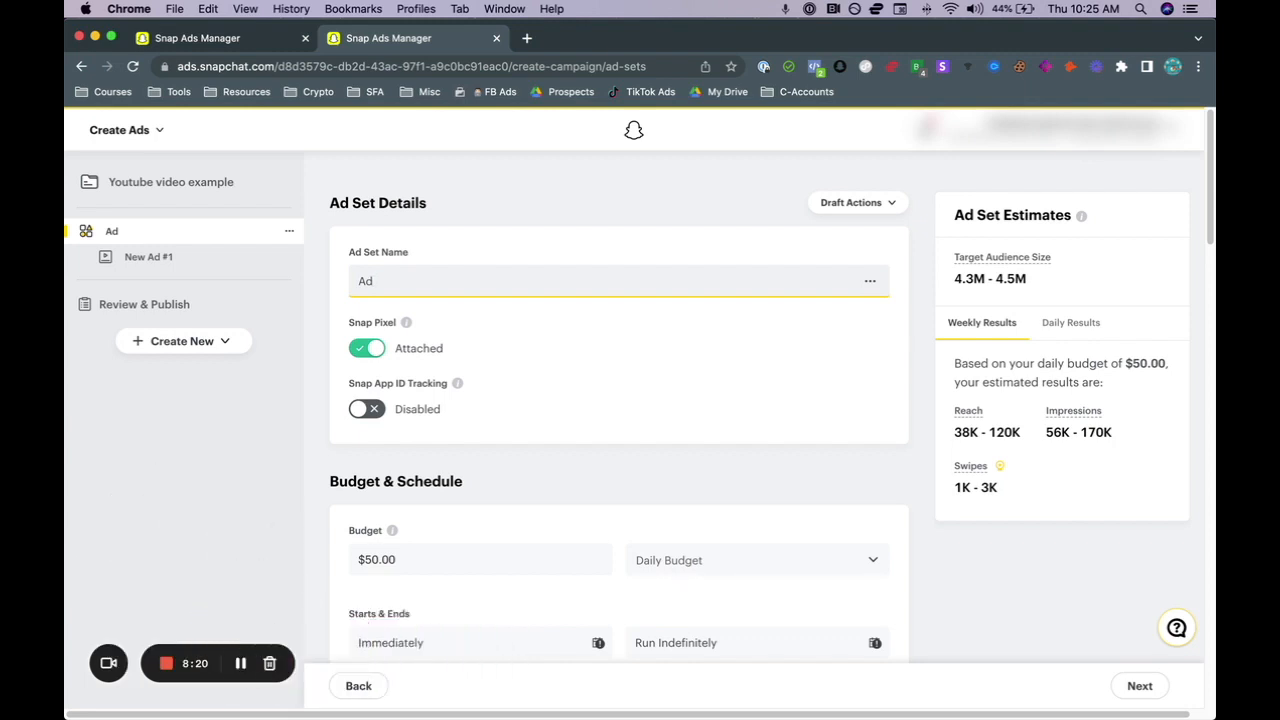
key(BackSpace)
key(BackSpace)
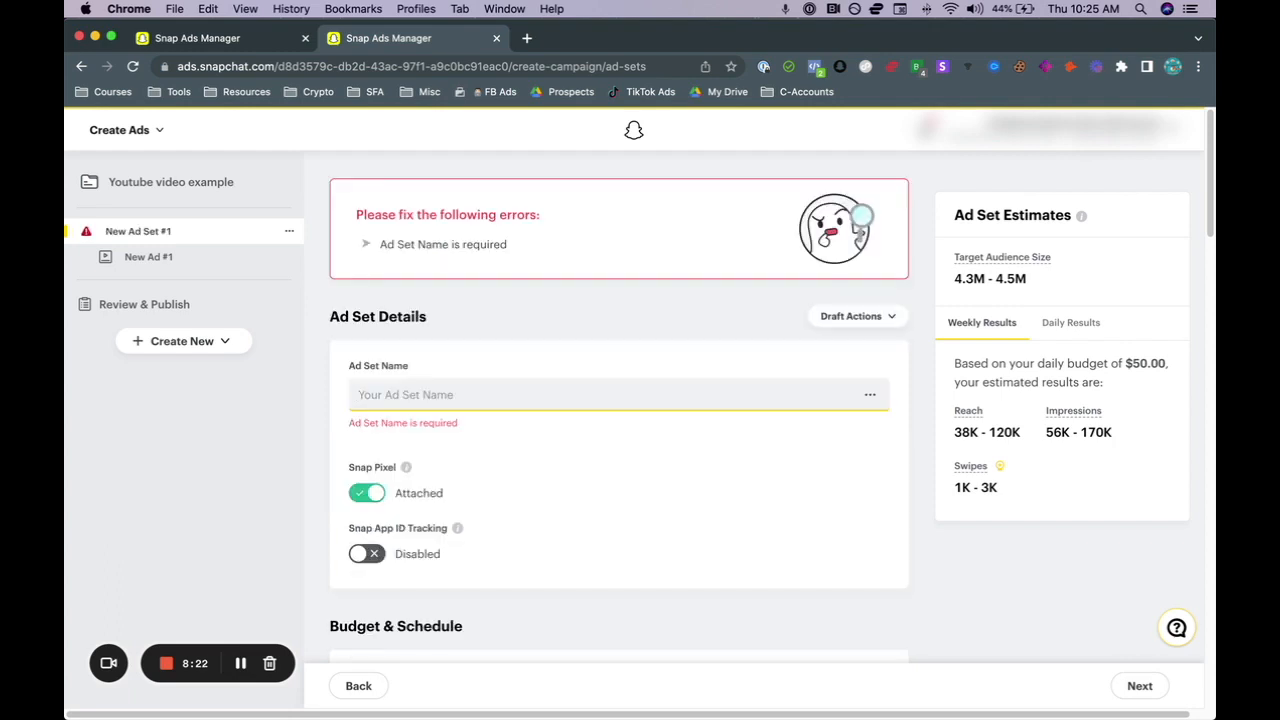
text(Auci)
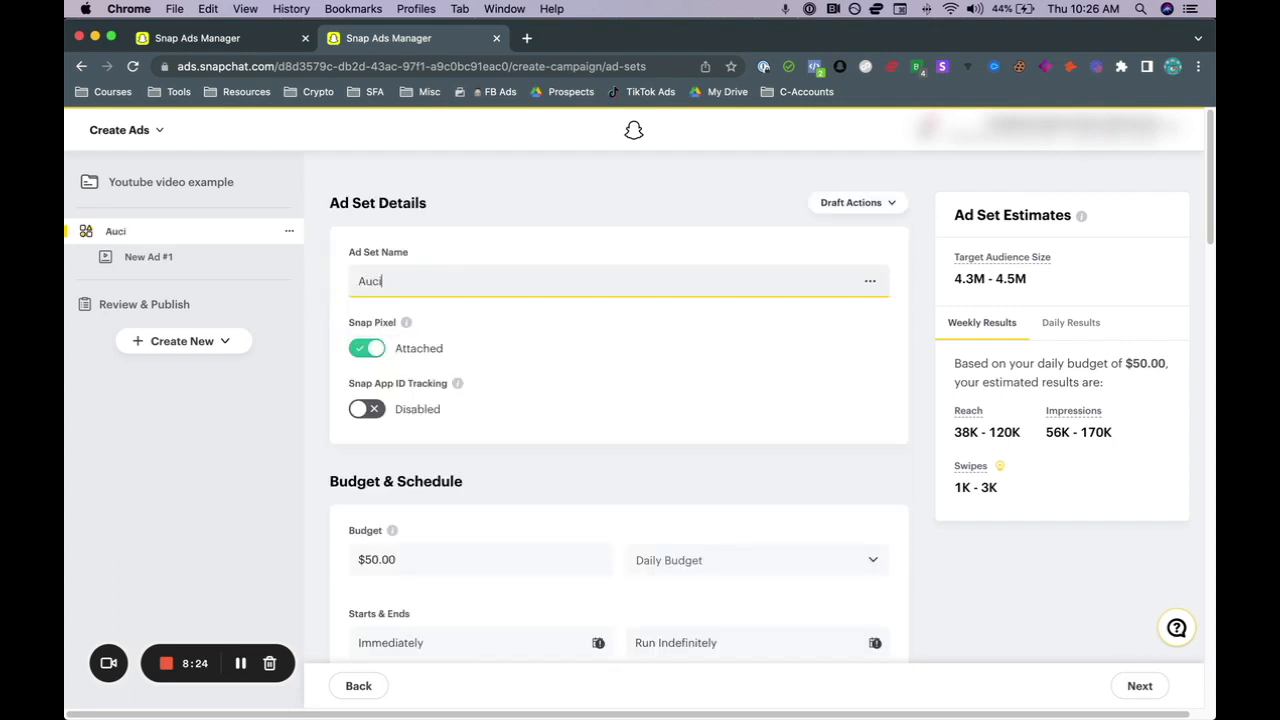
text(dience #1)
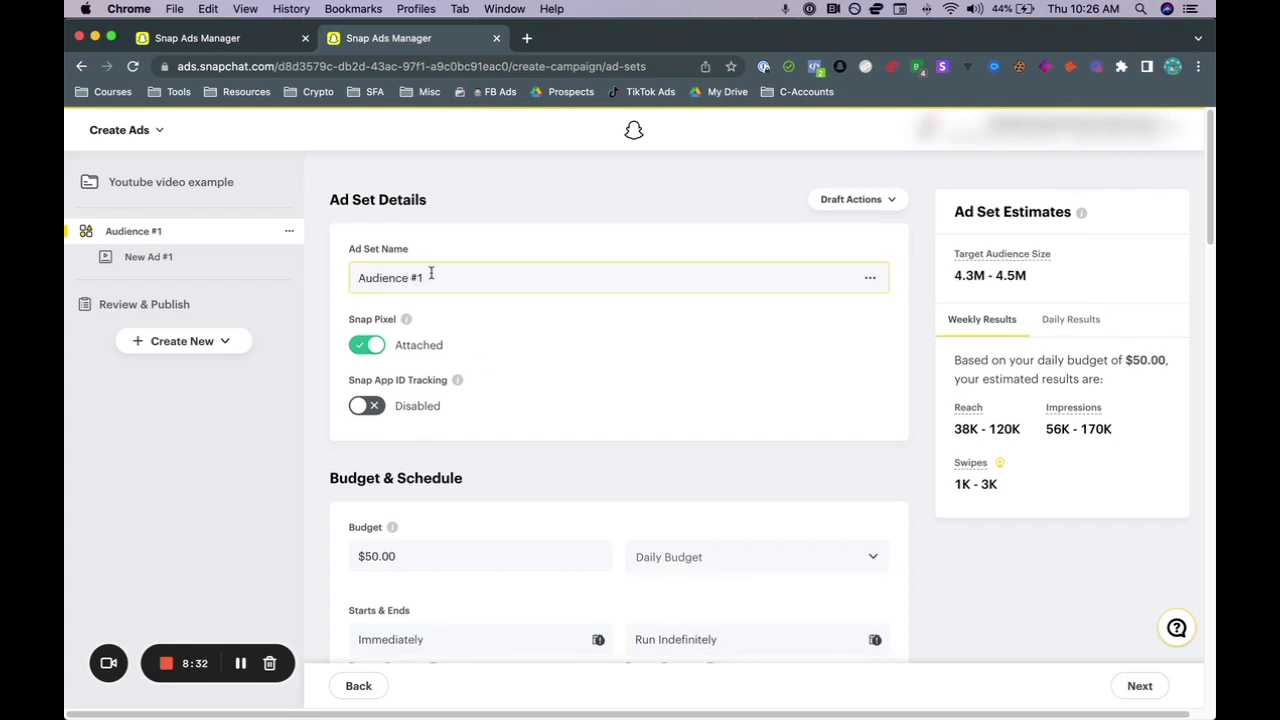
click(474, 303)
Step: Check the budget explanation and the available budget types, and choose Daily Budget with the amount kept at $50.00
scroll(494, 322, down, 3)
click(396, 443)
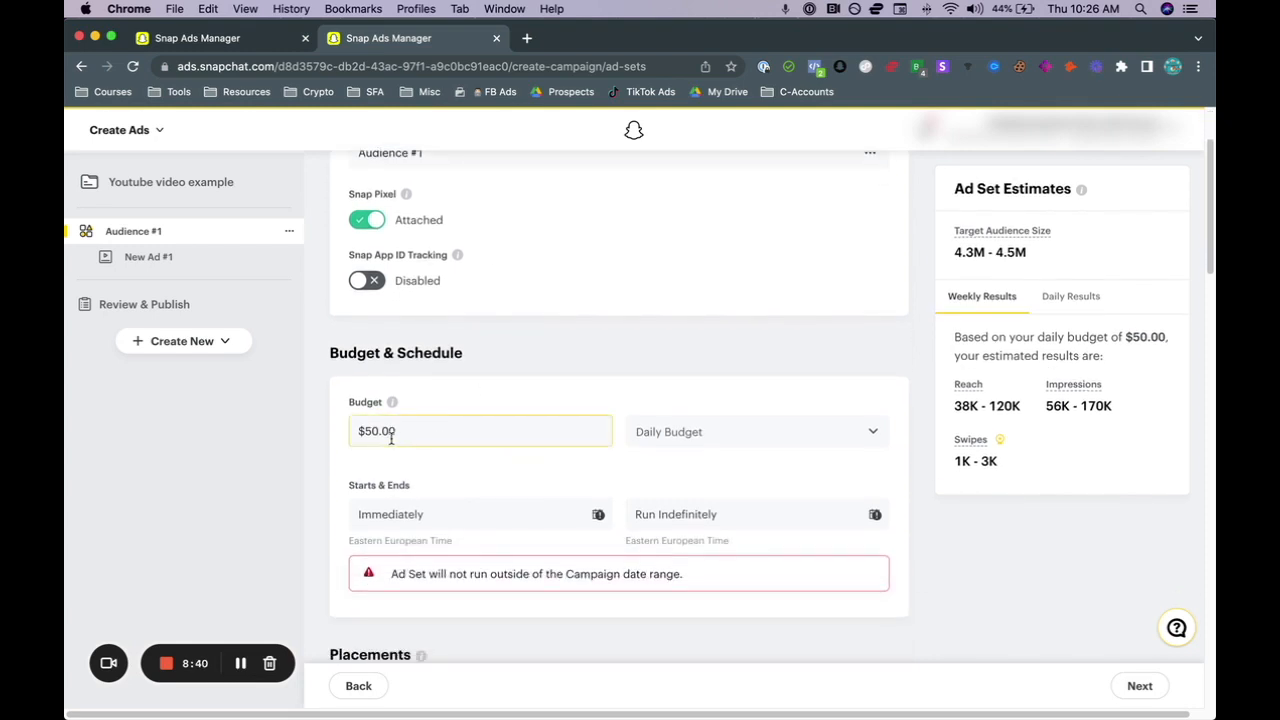
mouse_move(393, 404)
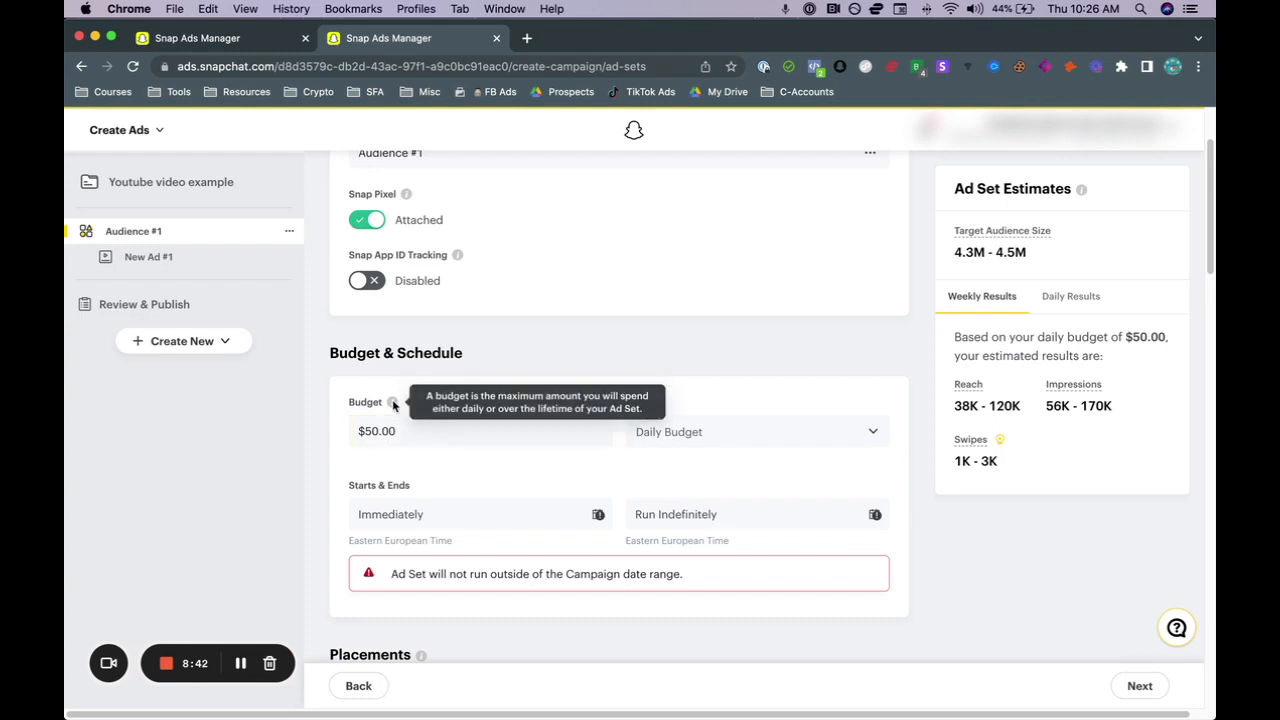
click(403, 428)
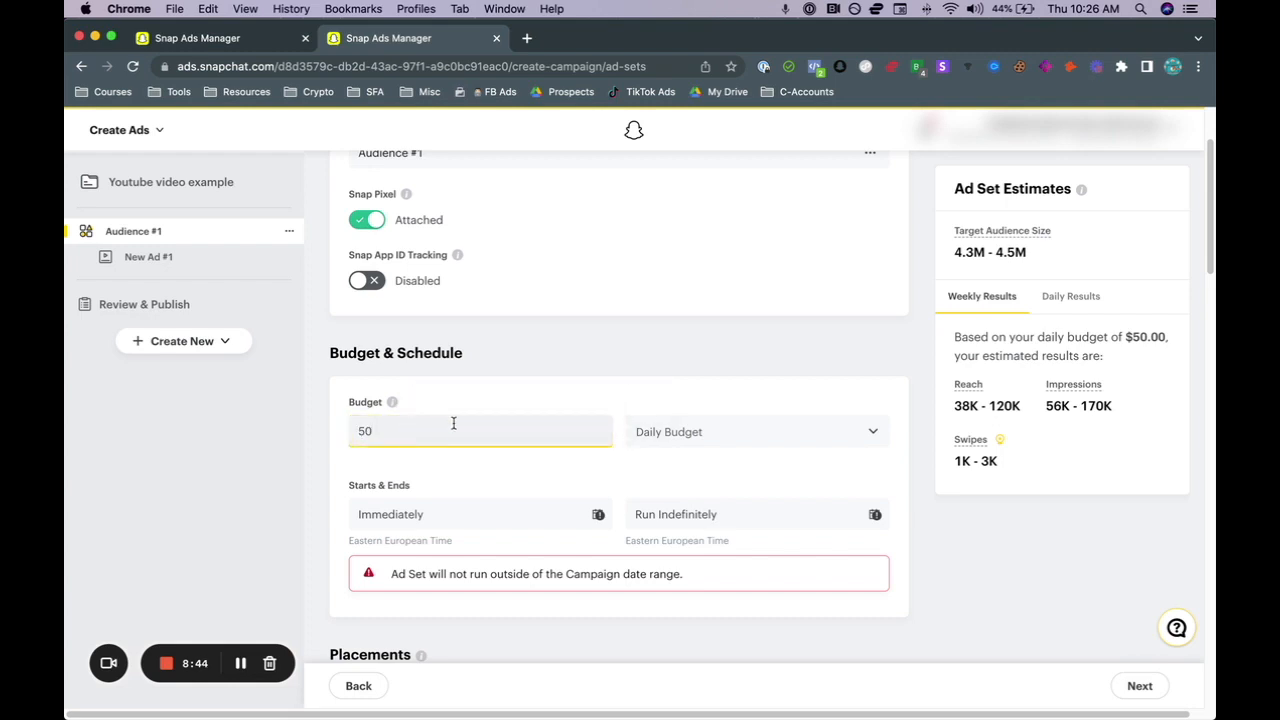
click(675, 431)
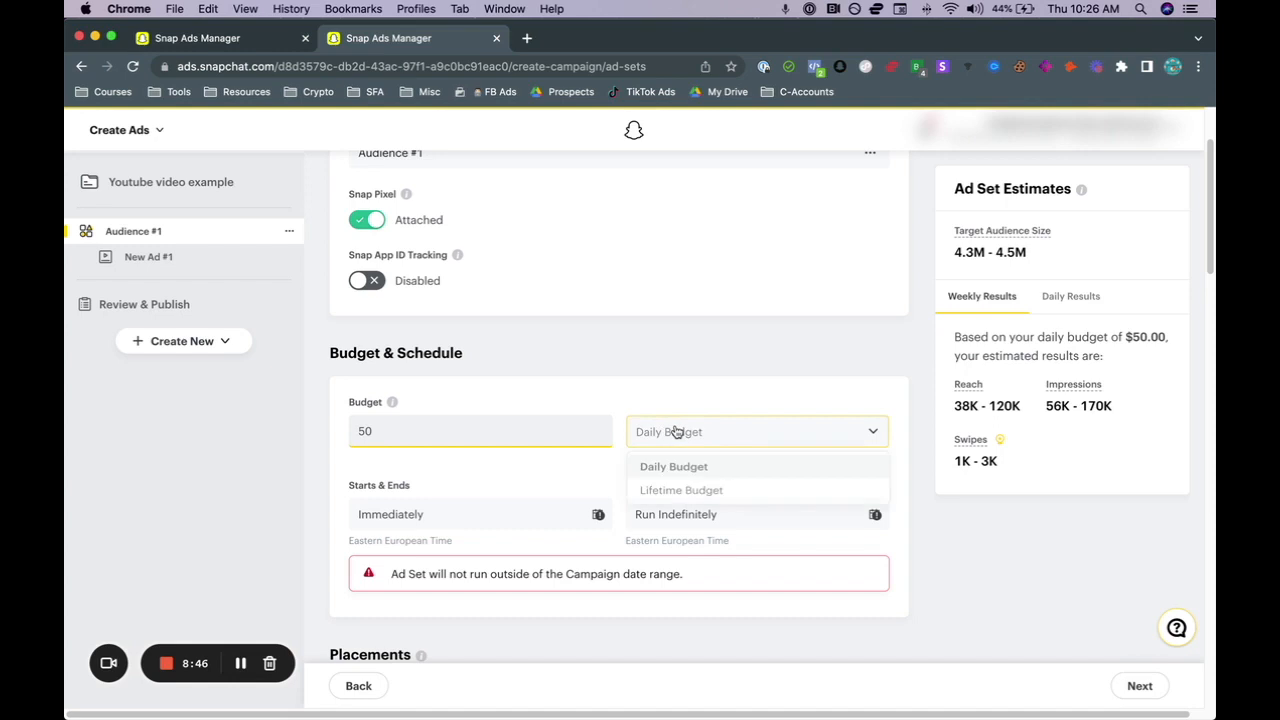
click(669, 405)
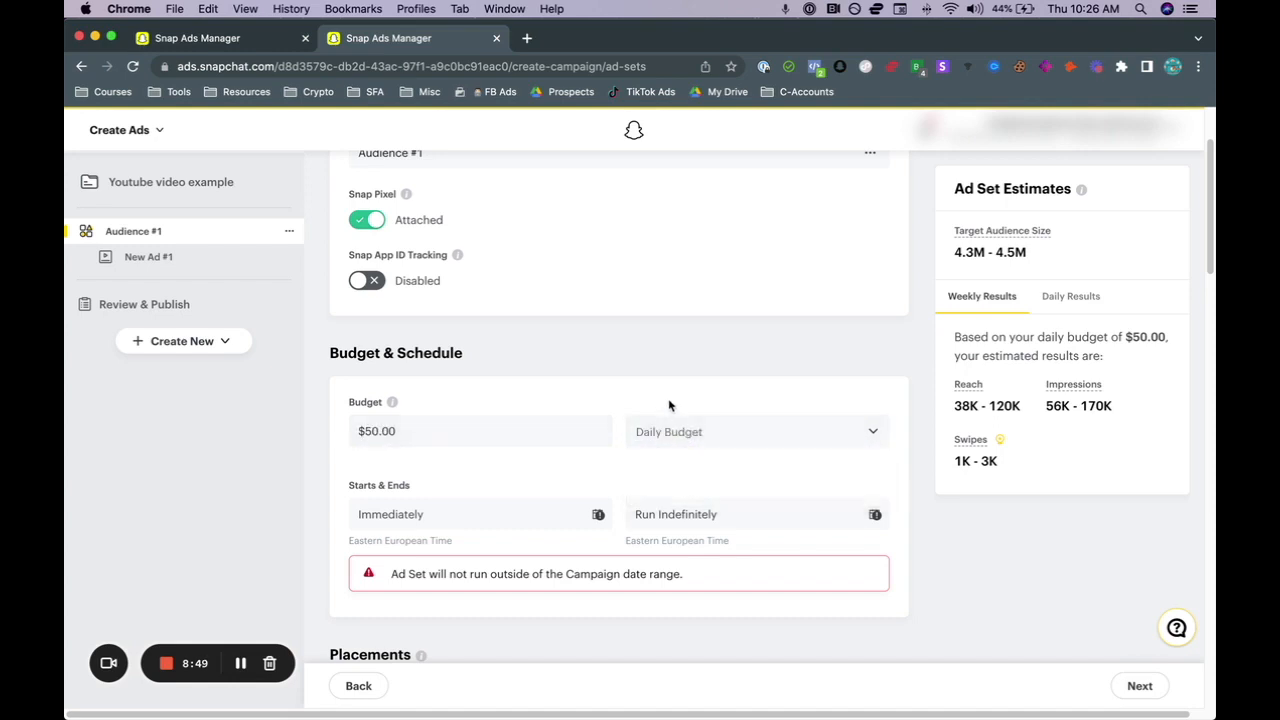
click(673, 430)
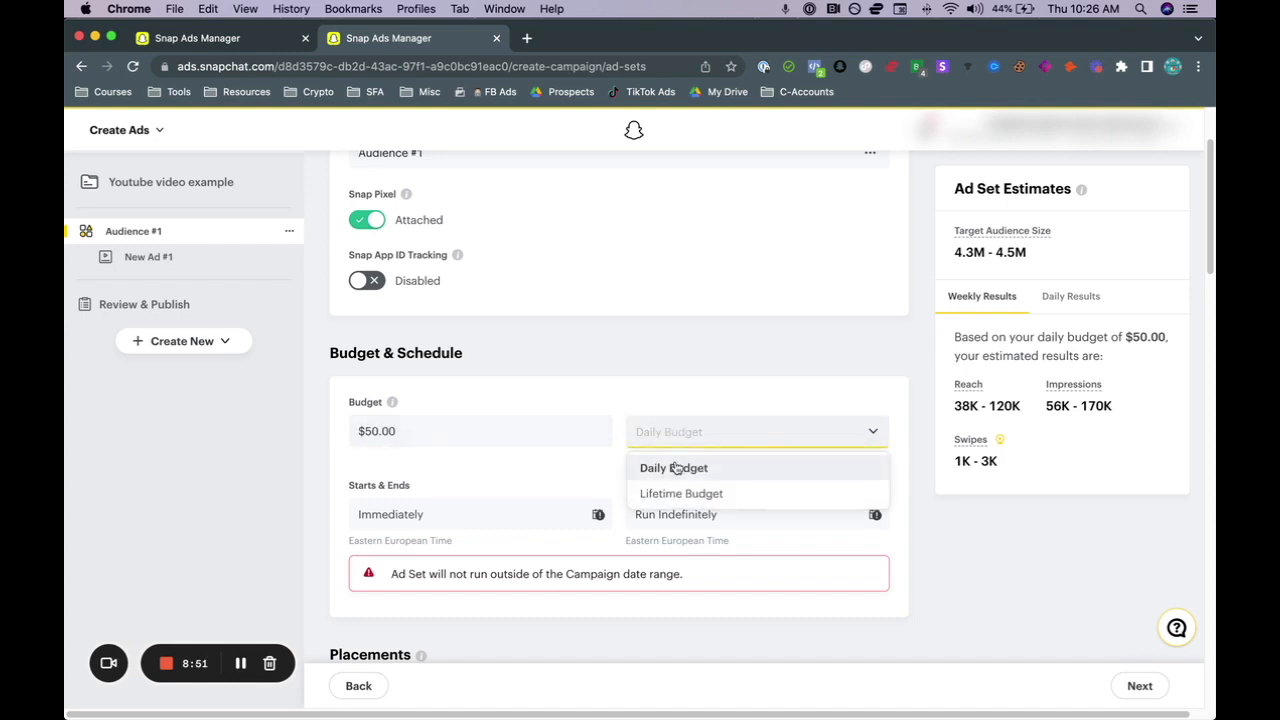
click(674, 466)
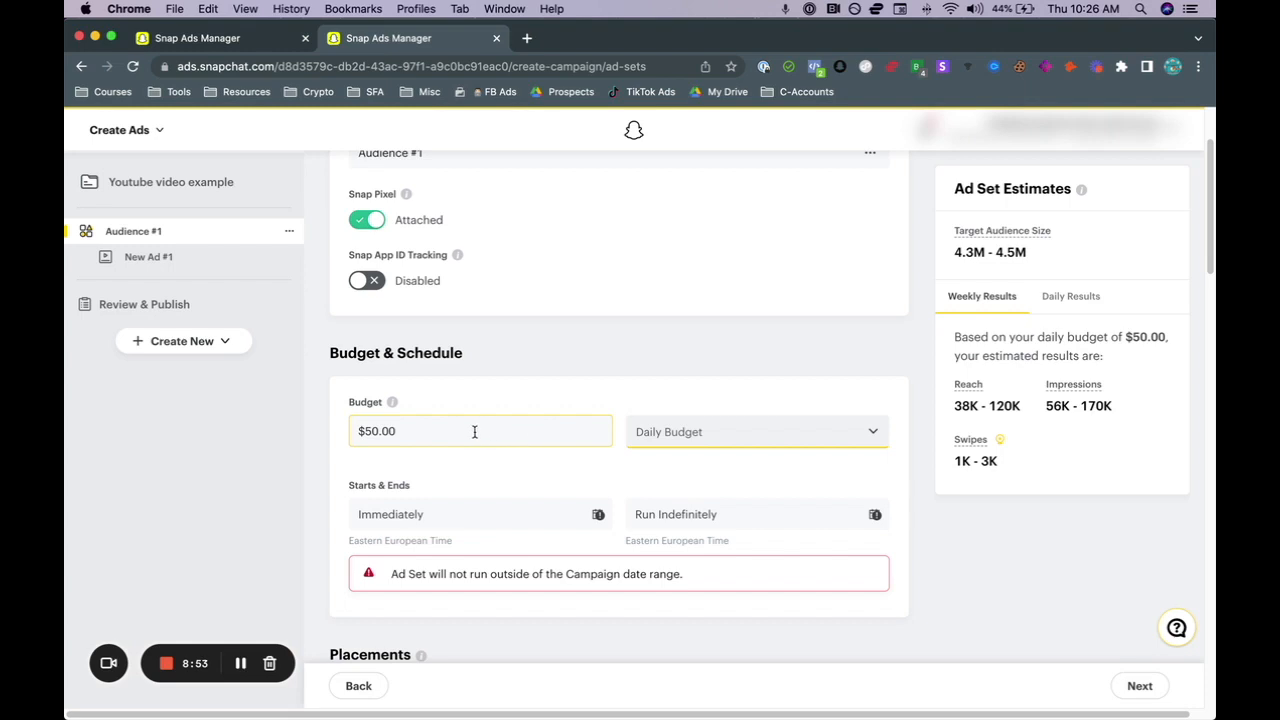
Step: Check the ad set's start date picker and close it, leaving the start at Immediately
scroll(446, 463, down, 2)
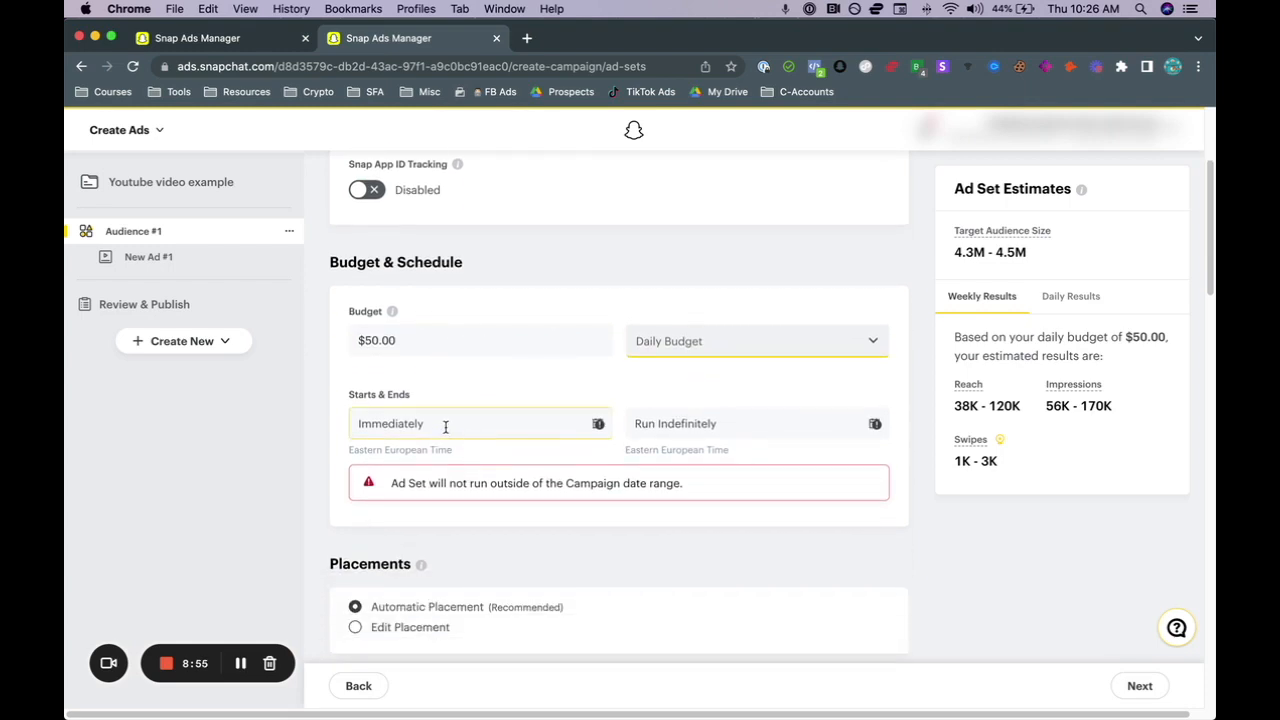
click(598, 424)
click(598, 424)
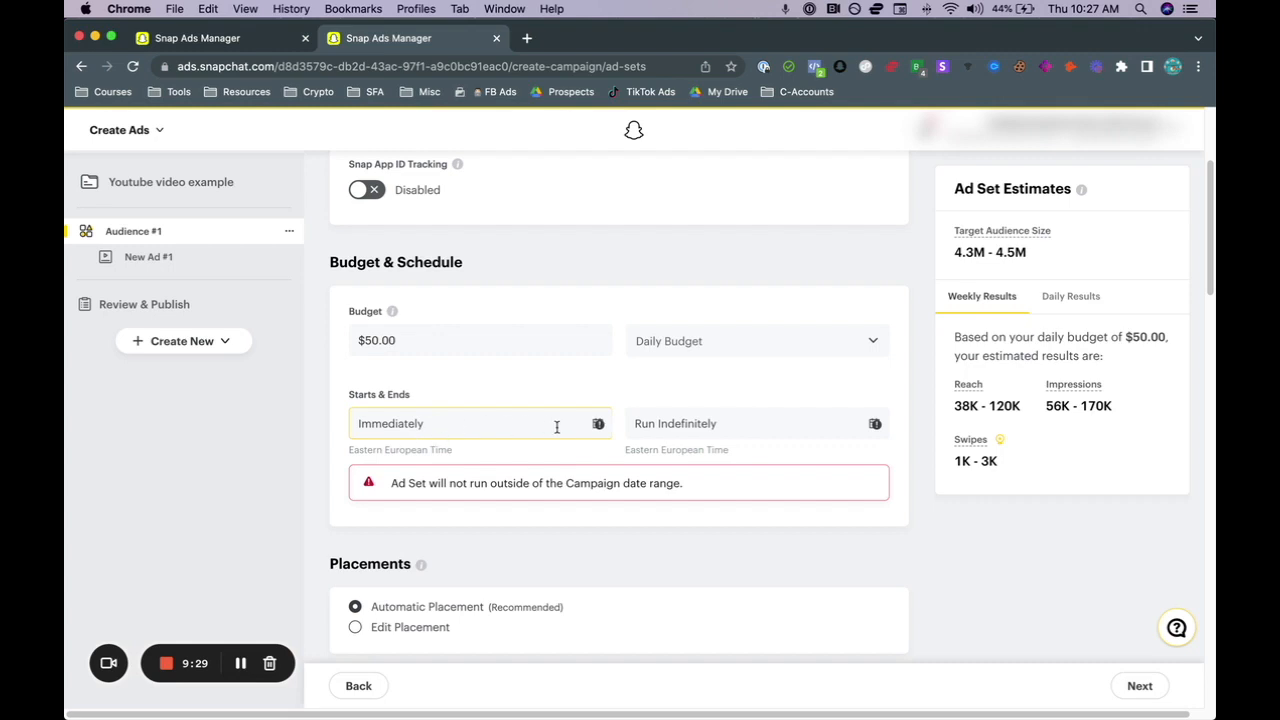
Step: Review the Edit Placement options, including User Stories and Publisher & Creator Stories, and return to Automatic Placement
scroll(585, 415, down, 2)
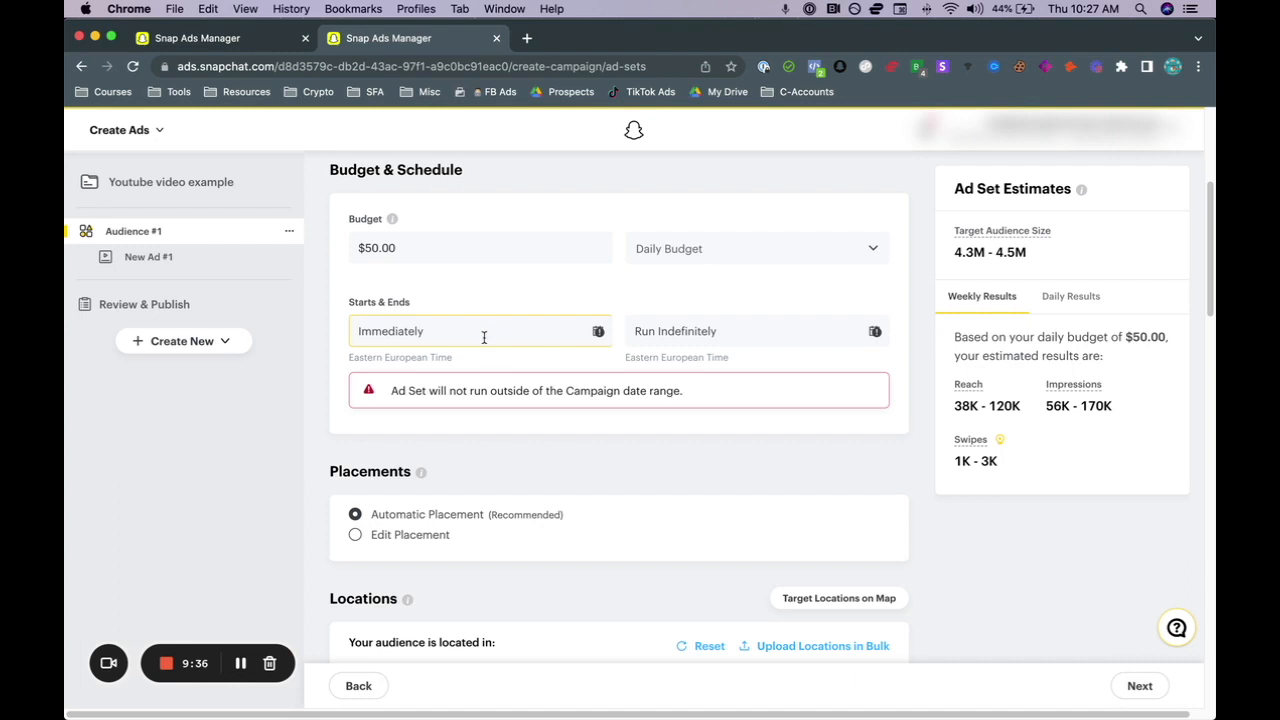
scroll(543, 400, down, 2)
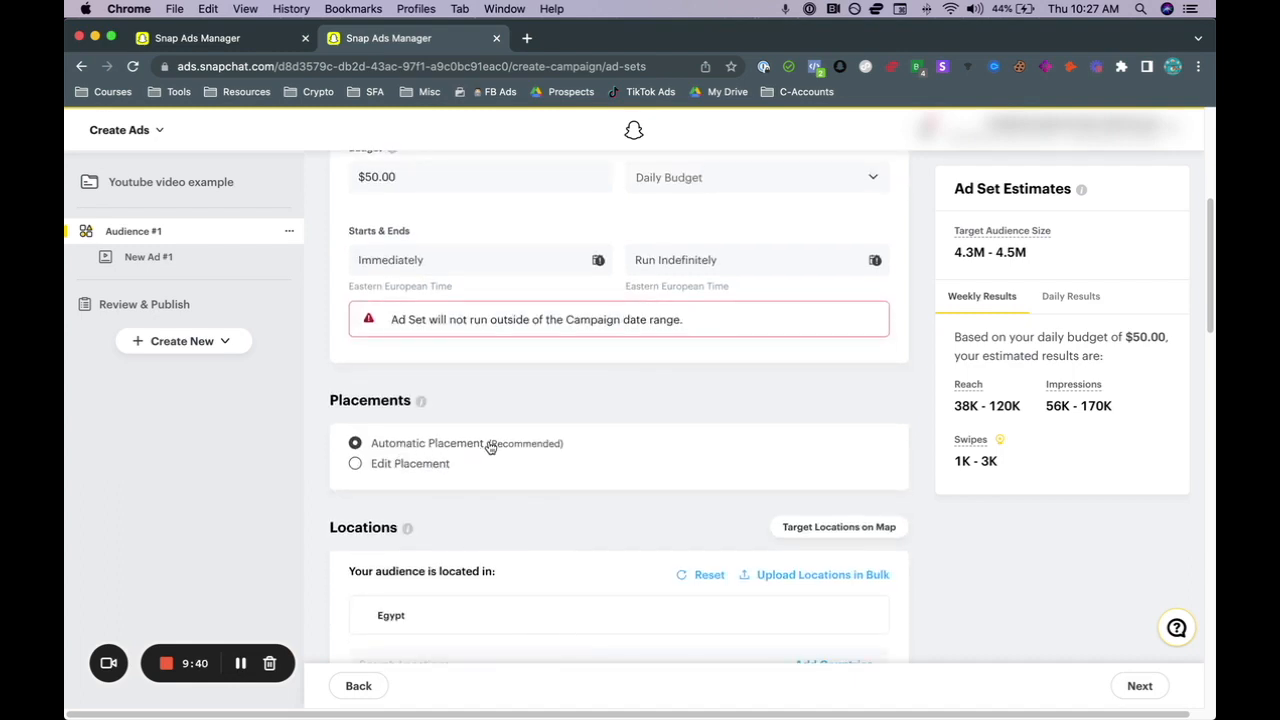
scroll(490, 447, down, 2)
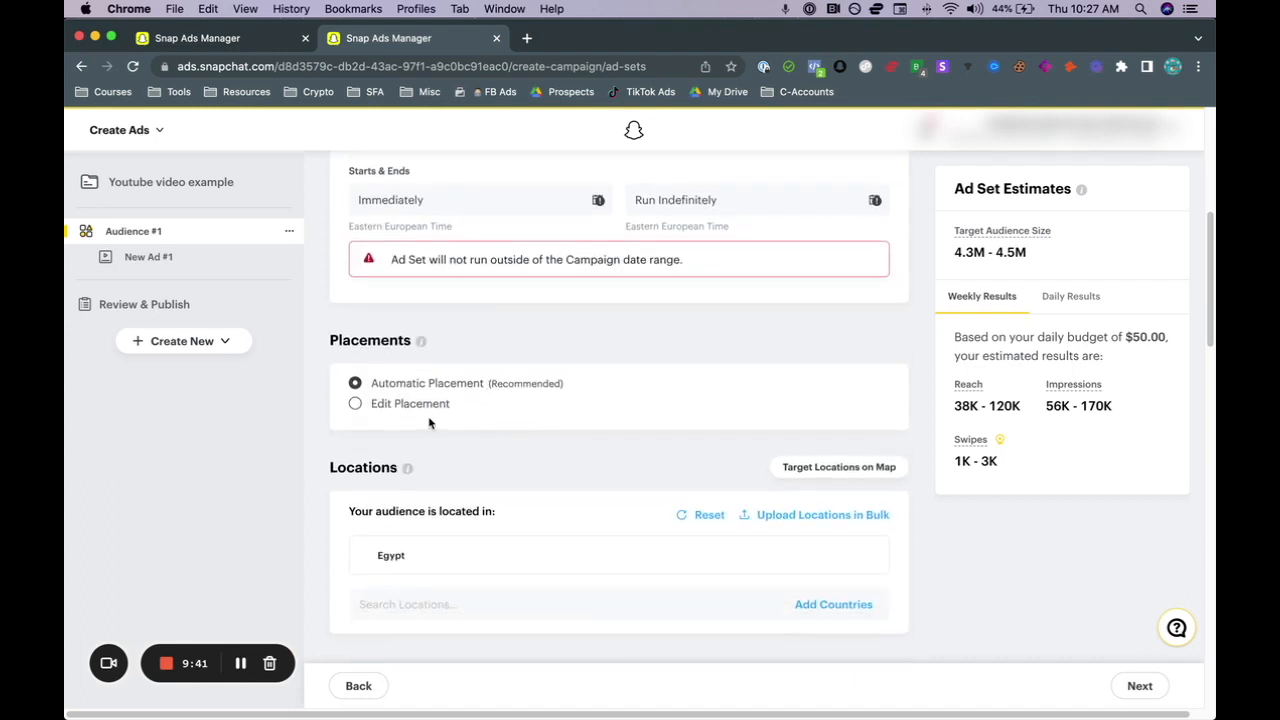
click(356, 405)
scroll(700, 474, down, 2)
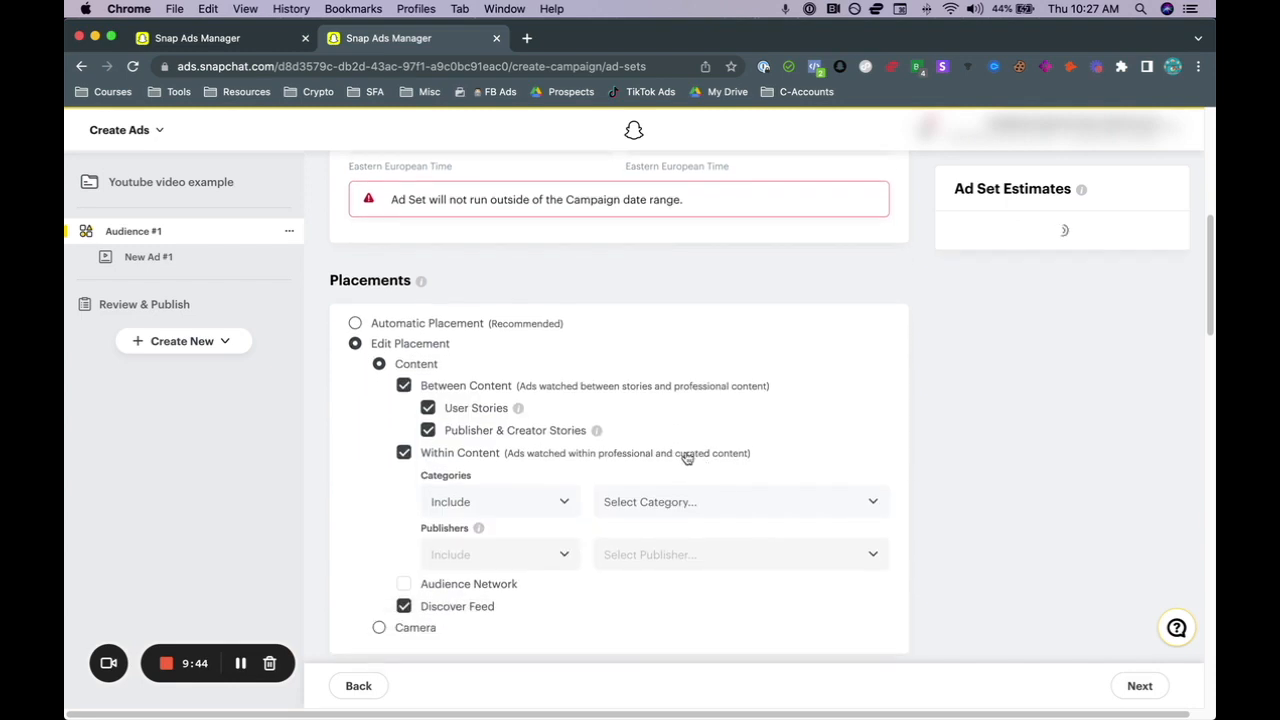
scroll(660, 445, down, 2)
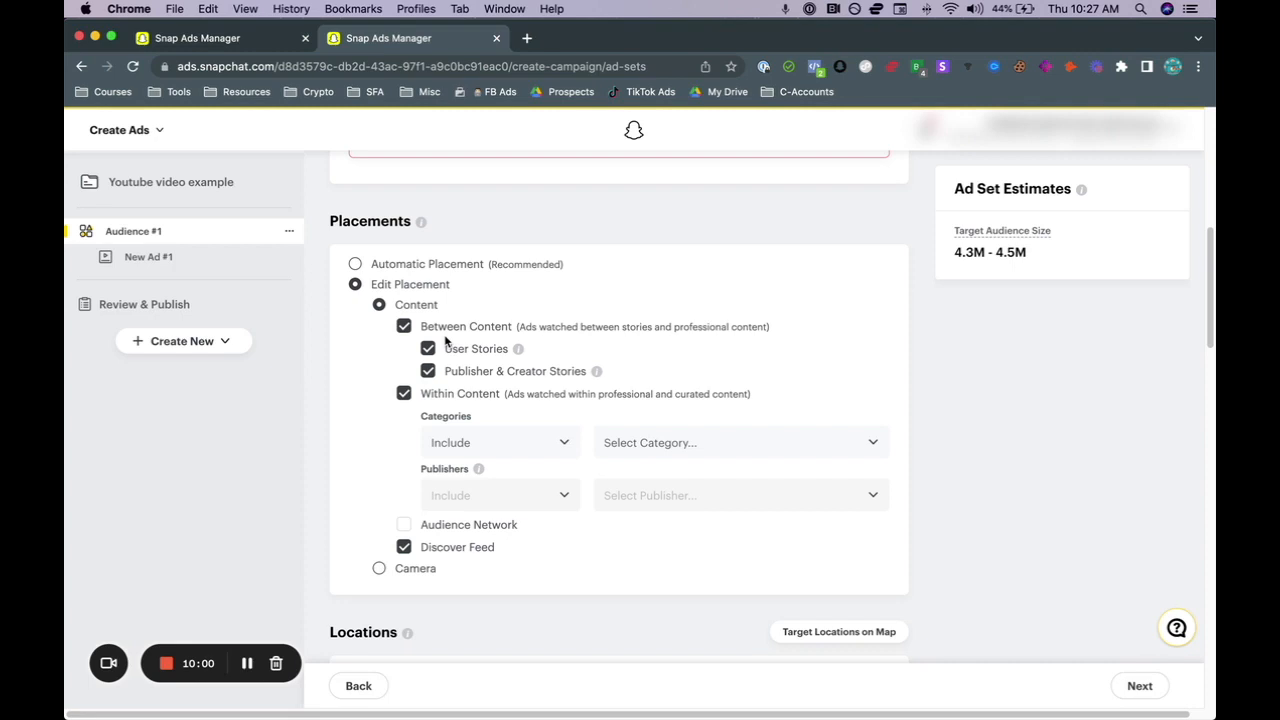
mouse_move(520, 355)
mouse_move(595, 373)
click(356, 265)
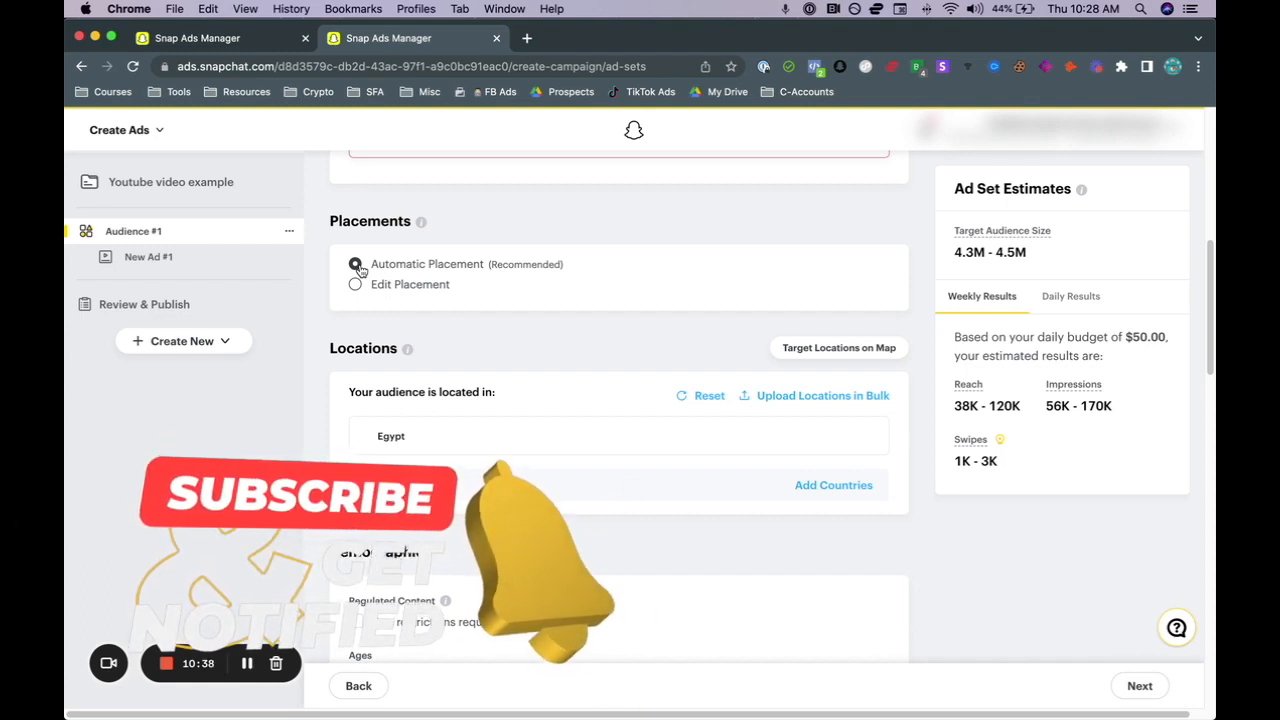
click(356, 284)
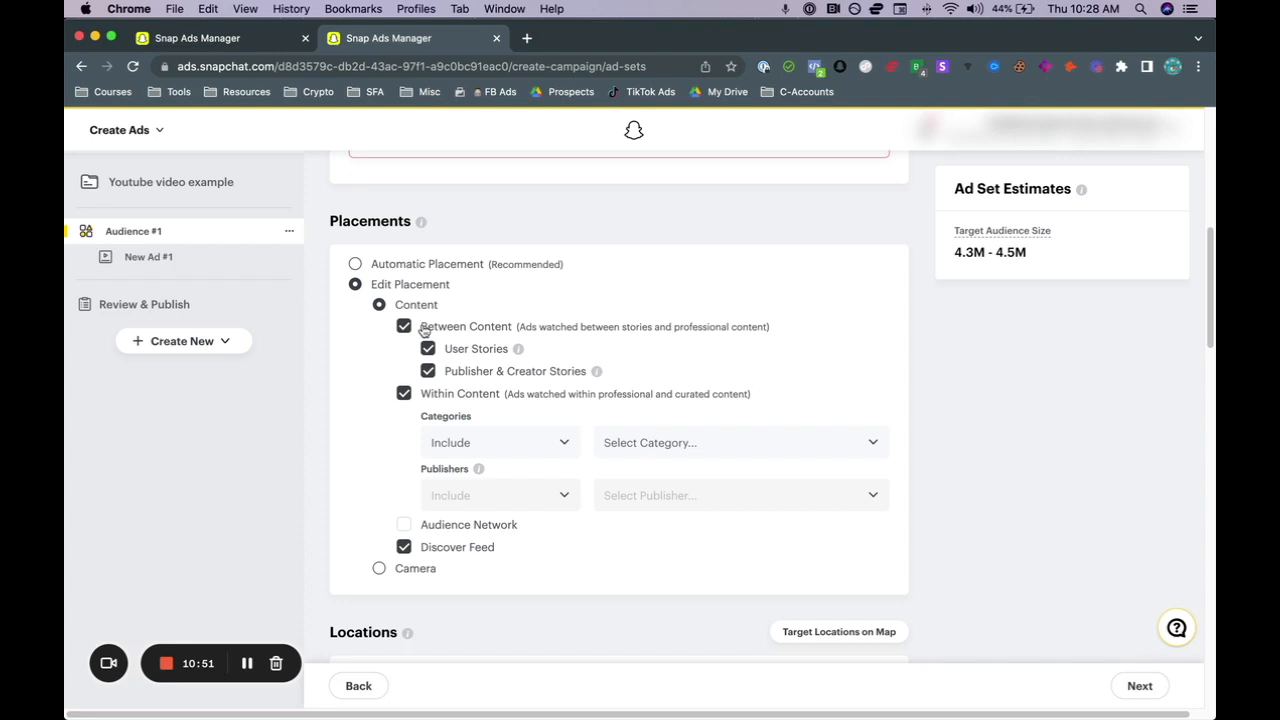
click(355, 265)
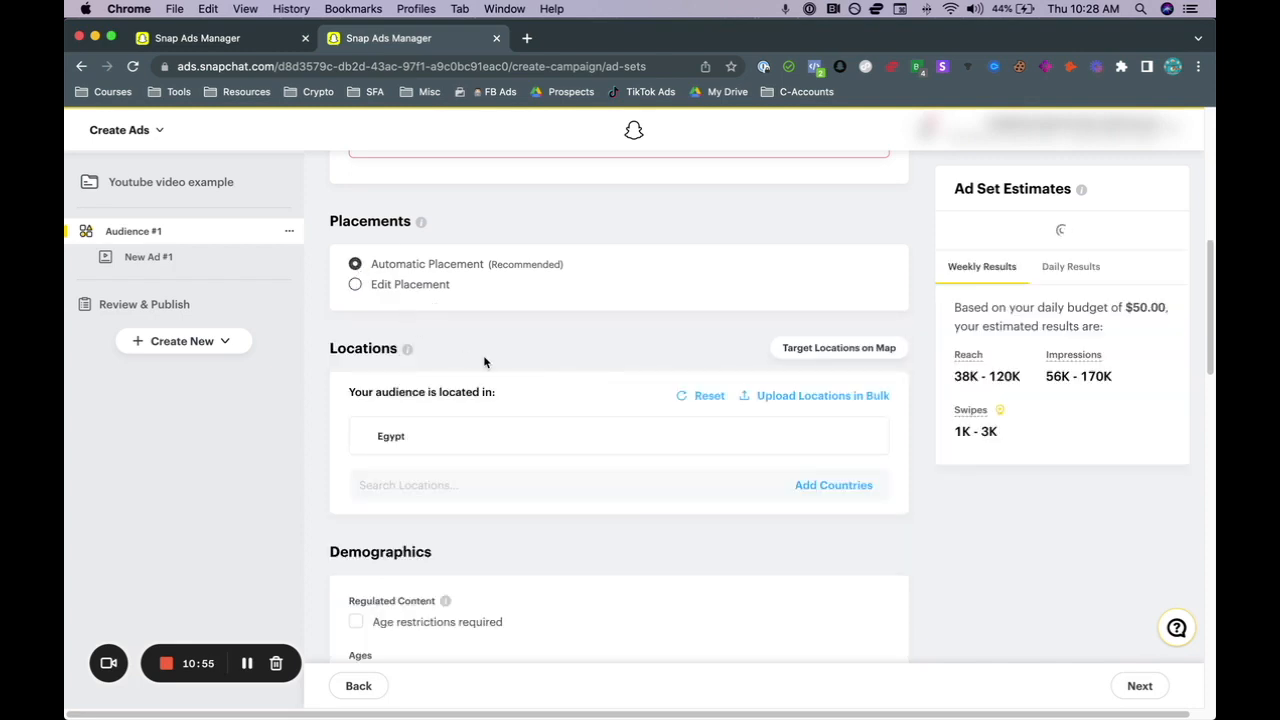
Step: Remove Egypt from the ad set's locations and add the country United States, North America instead
scroll(476, 350, down, 1)
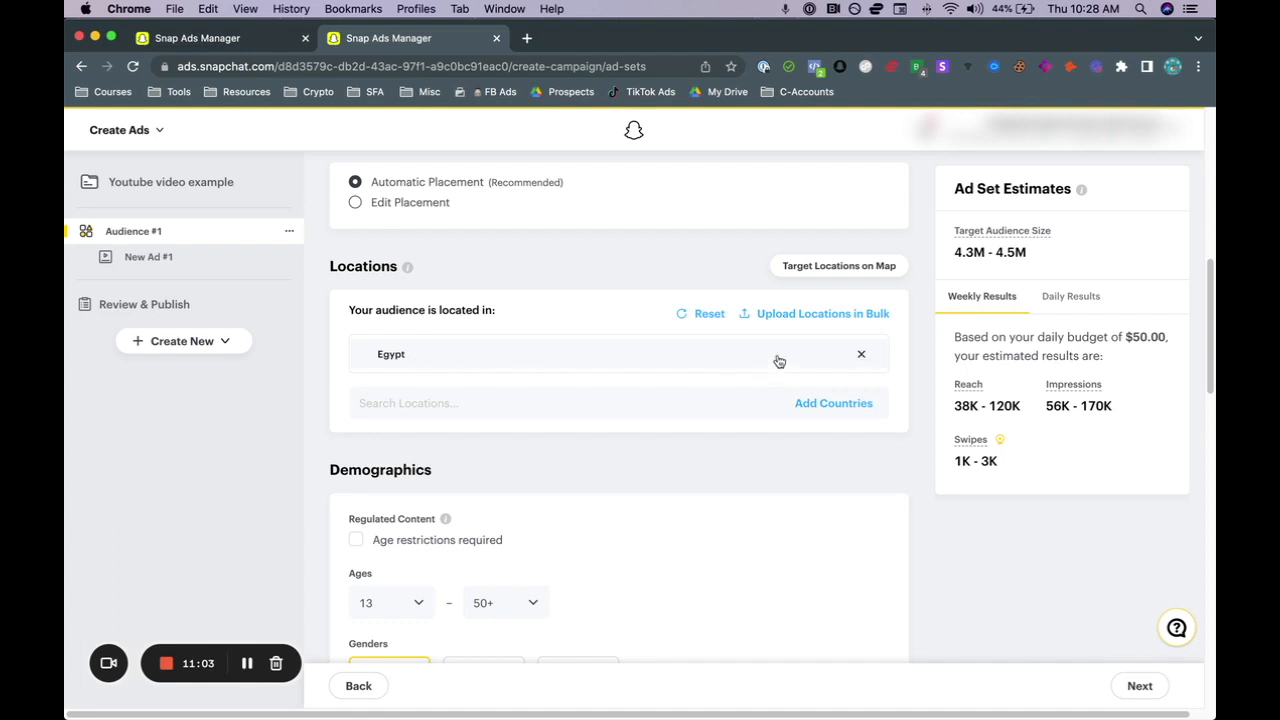
click(861, 358)
click(508, 409)
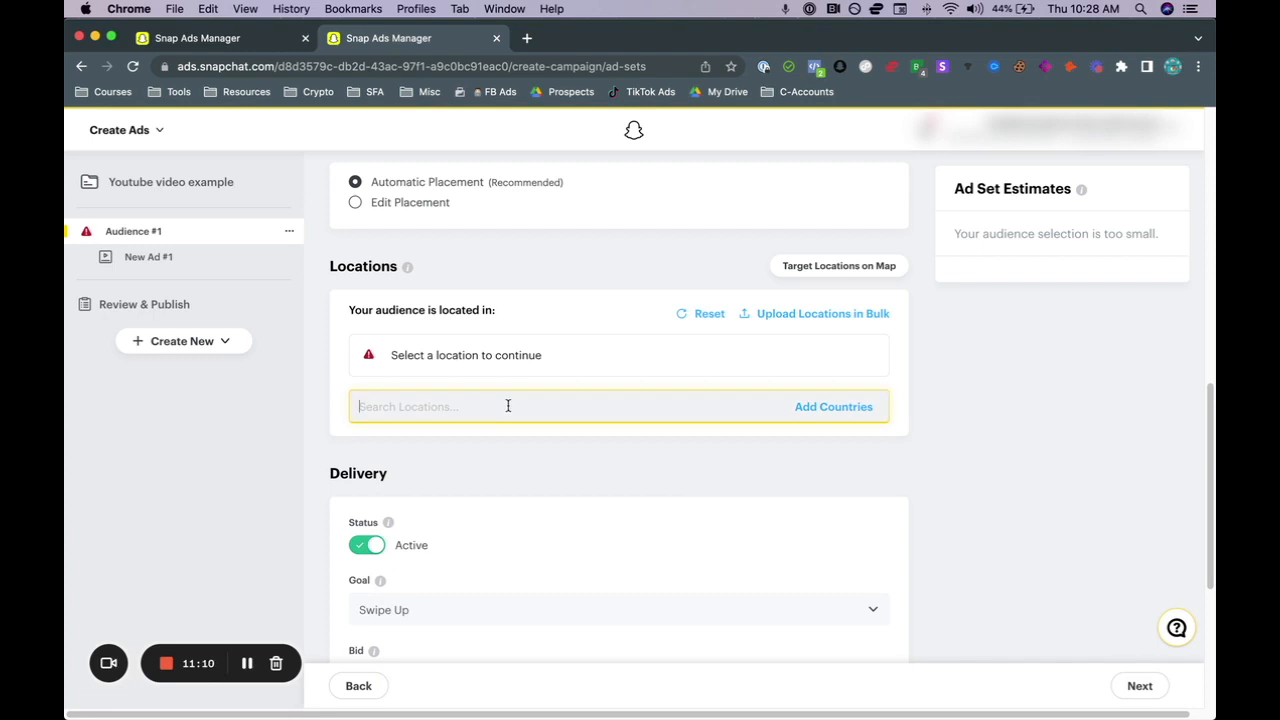
text(united states)
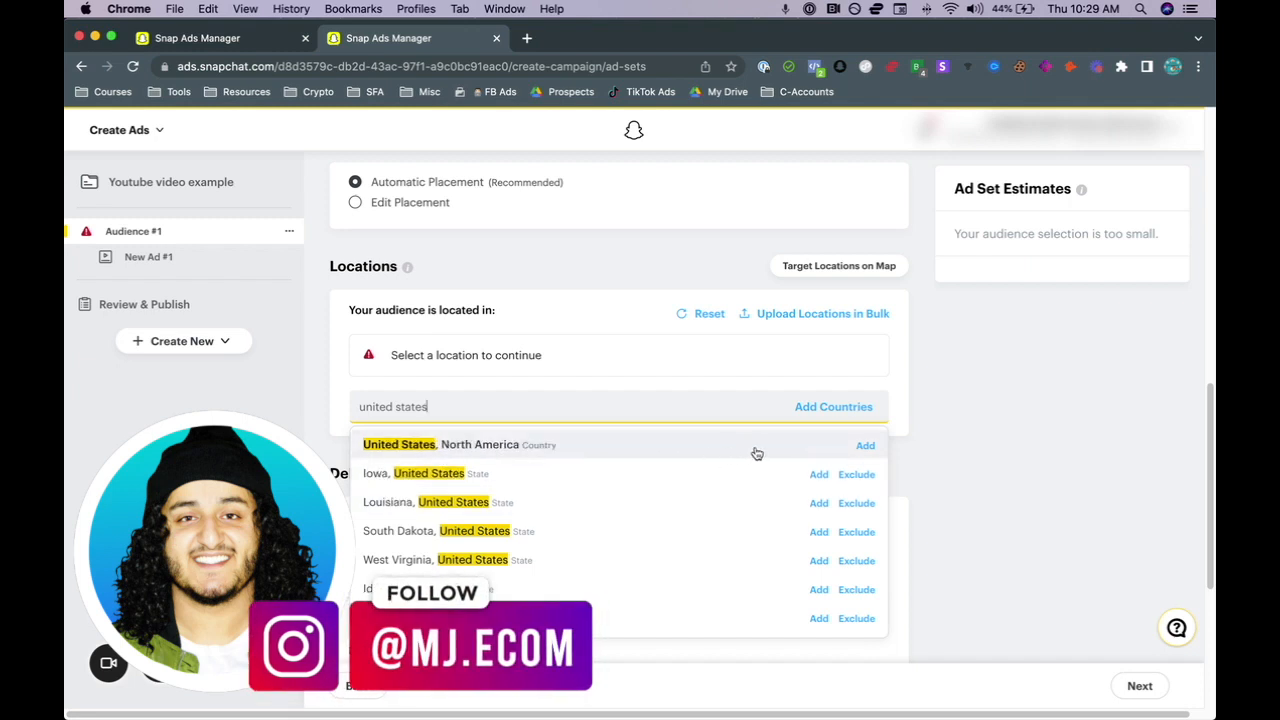
scroll(792, 500, down, 2)
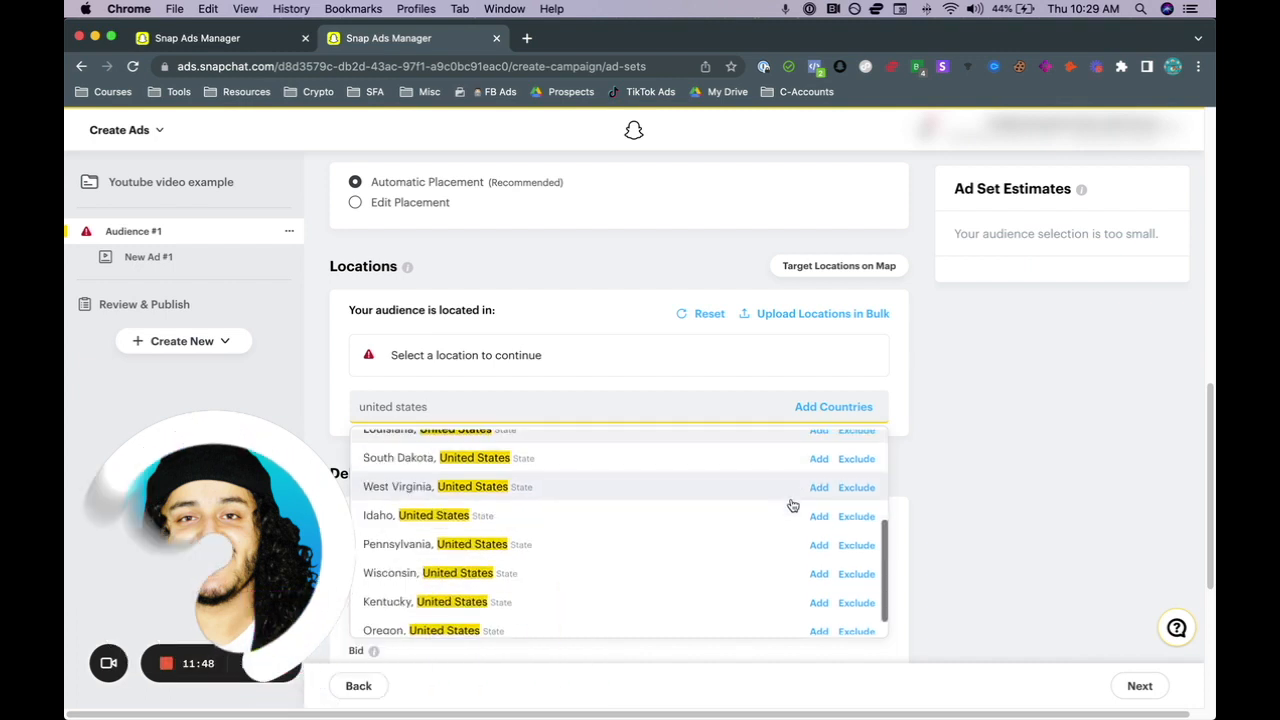
scroll(815, 555, up, 2)
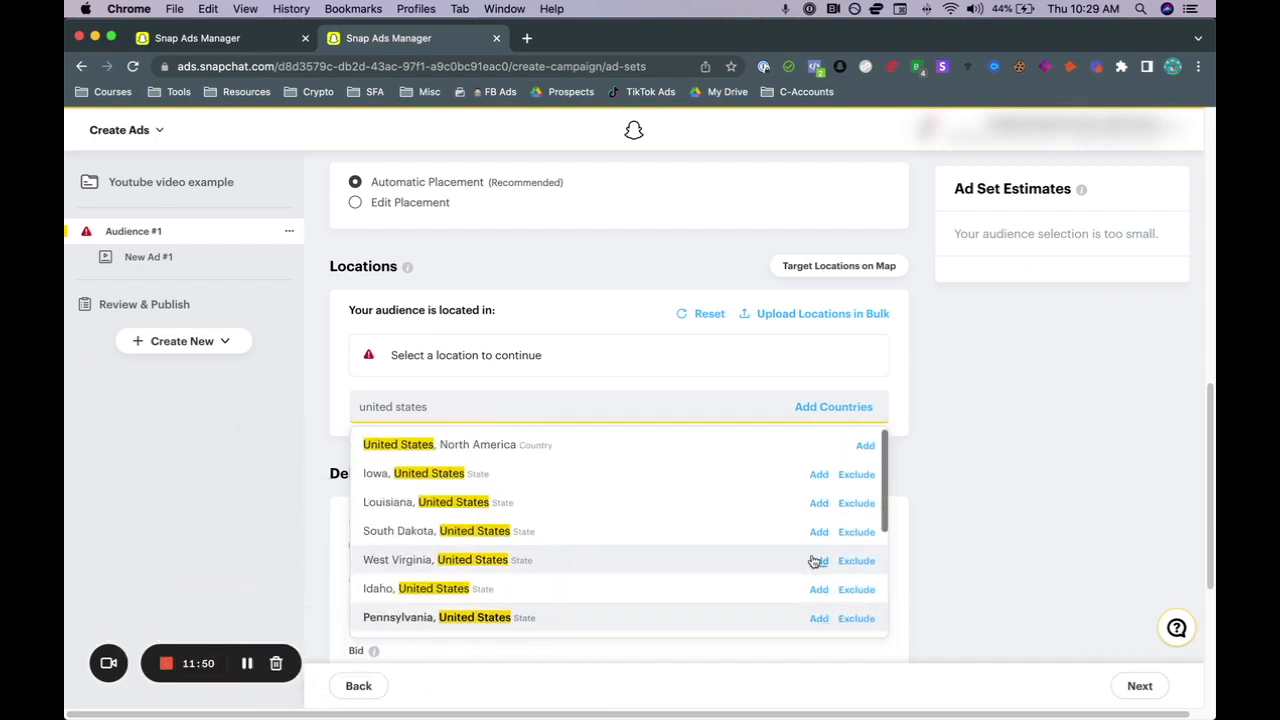
scroll(683, 537, up, 1)
scroll(862, 489, down, 2)
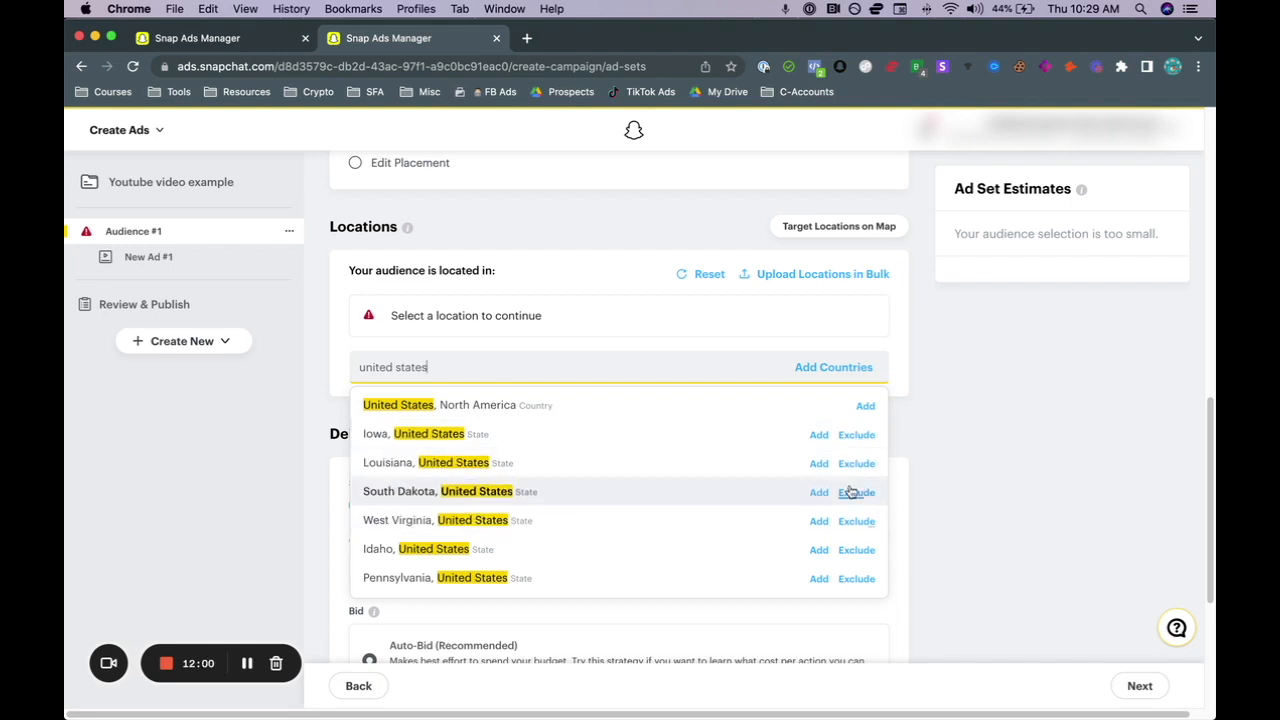
click(845, 413)
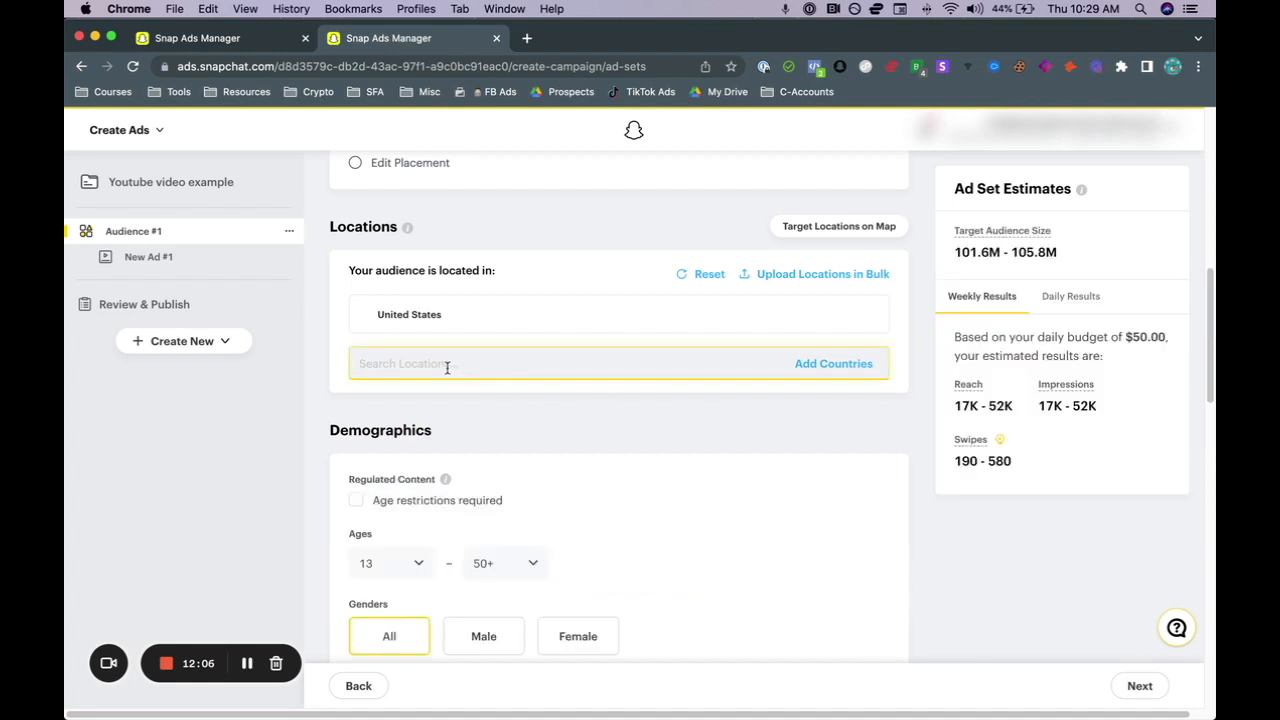
Step: Search the locations for "united kingdom" and add the country United Kingdom, Europe to the audience locations
text(unit)
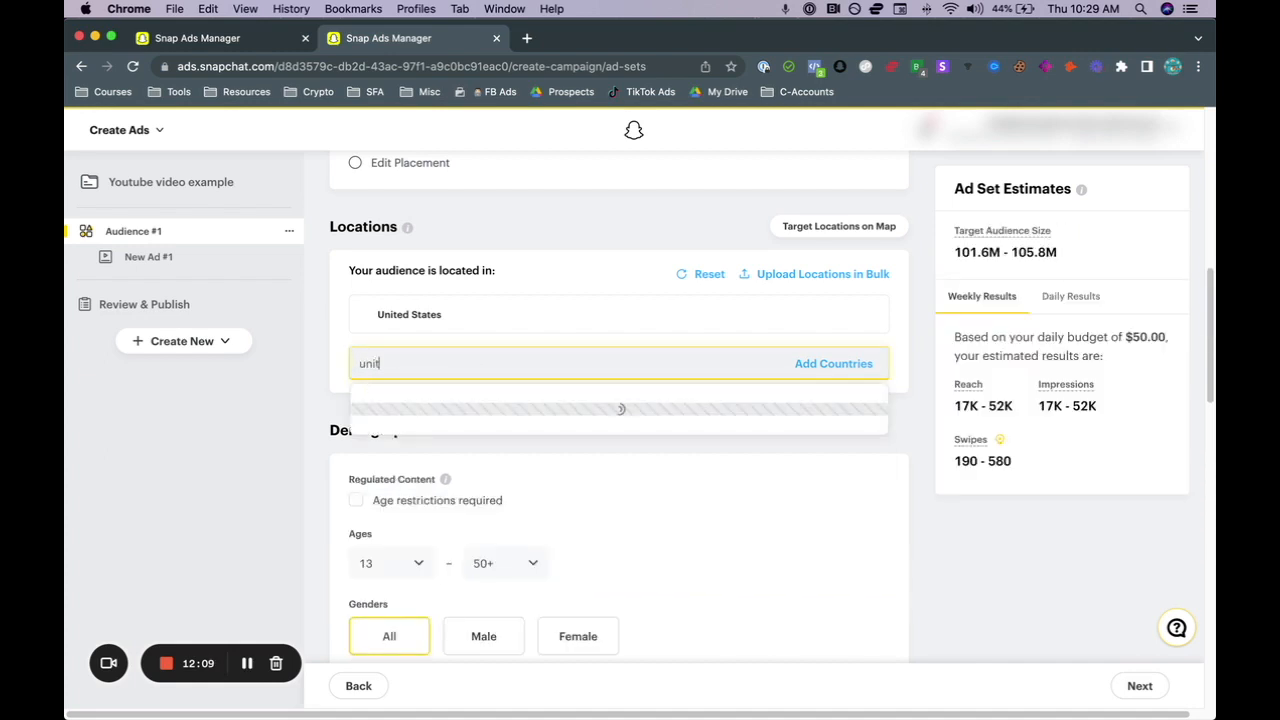
text(ed kingdom)
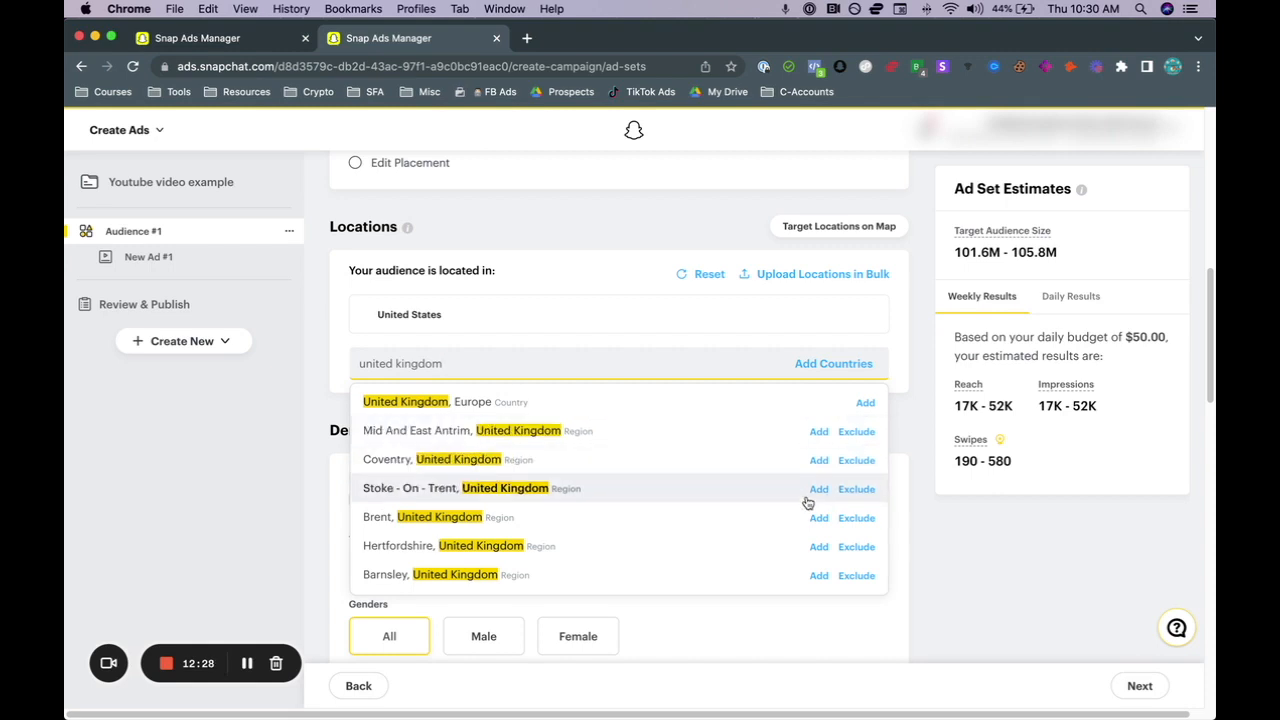
scroll(807, 500, down, 2)
scroll(808, 500, up, 5)
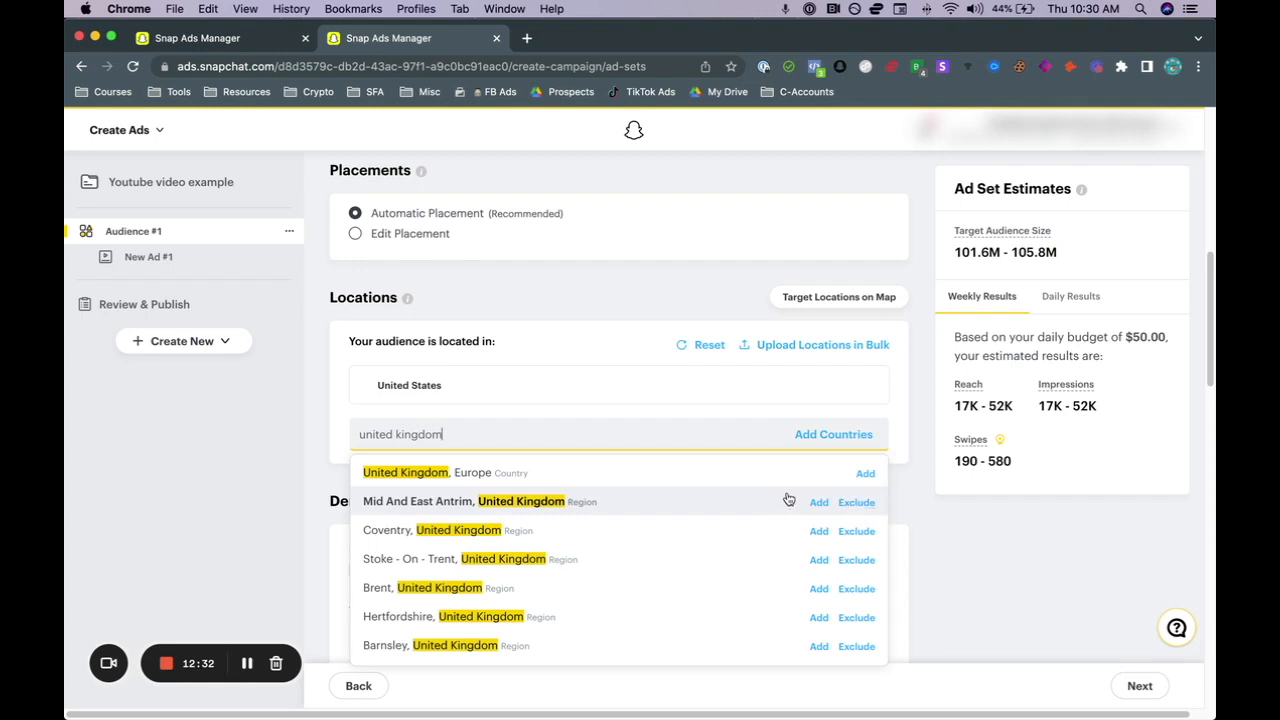
scroll(830, 565, down, 1)
scroll(870, 558, up, 1)
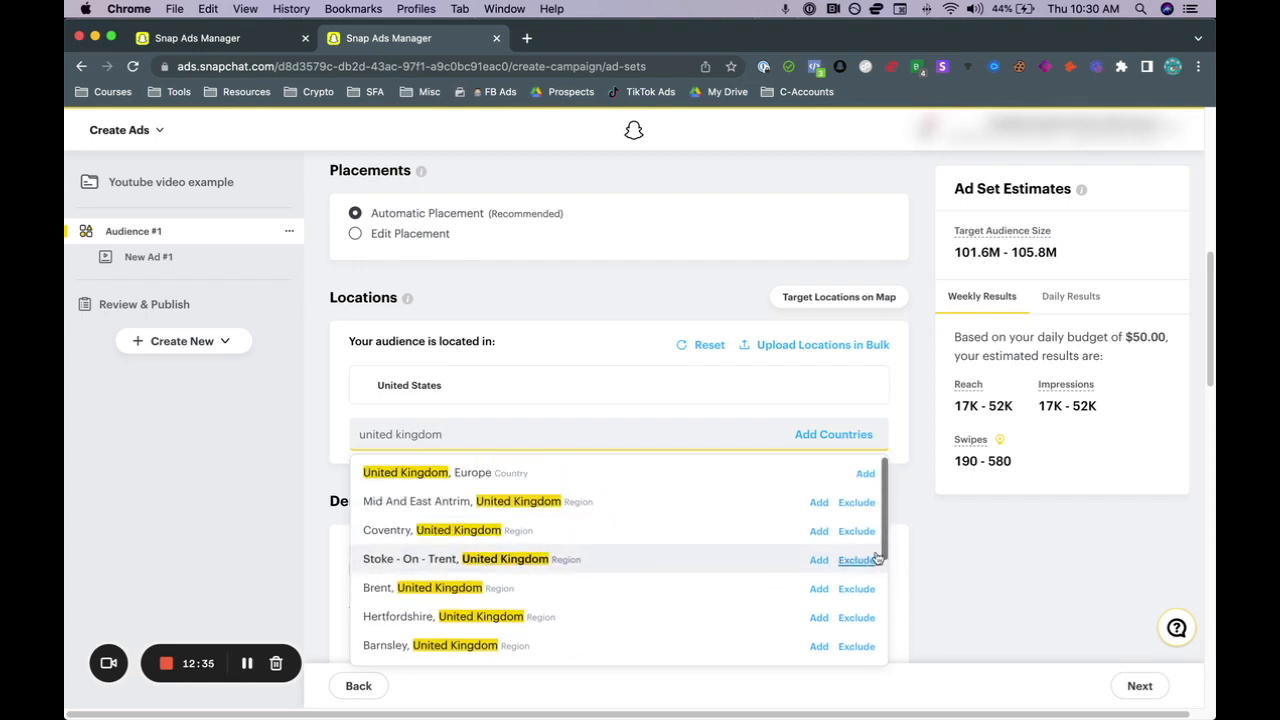
scroll(917, 553, down, 1)
scroll(917, 553, down, 3)
scroll(874, 531, up, 1)
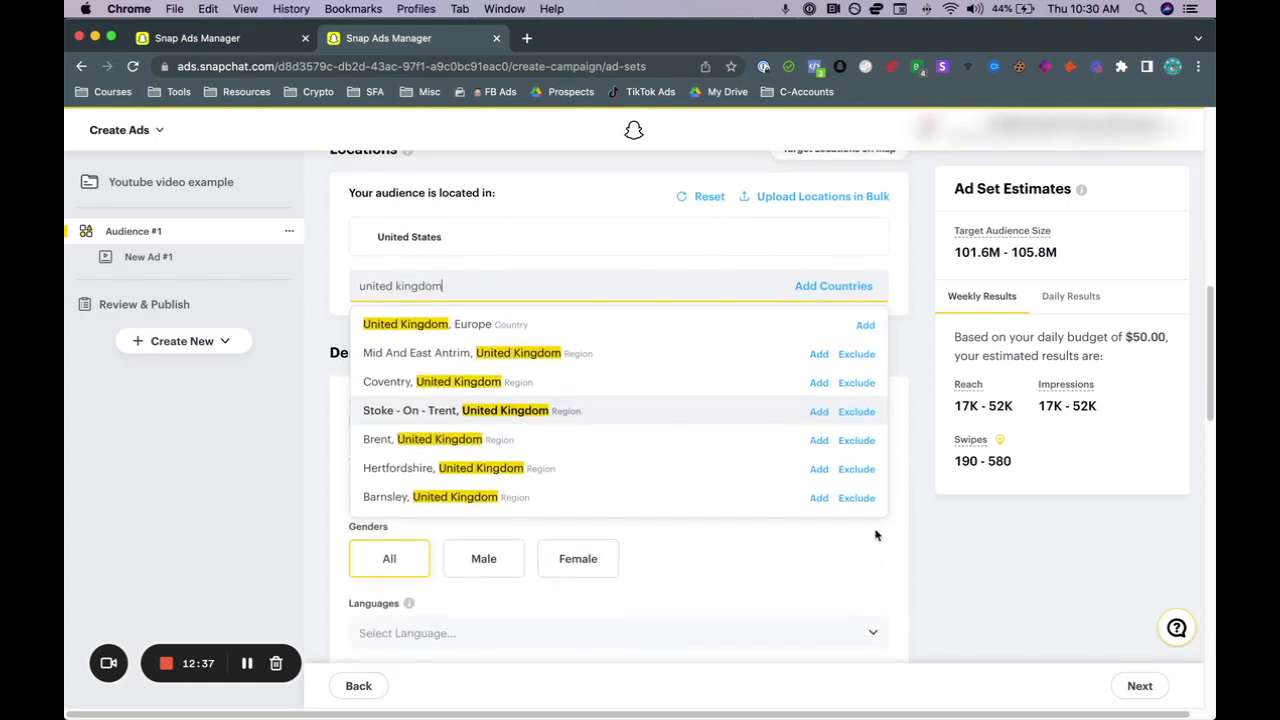
scroll(877, 532, up, 1)
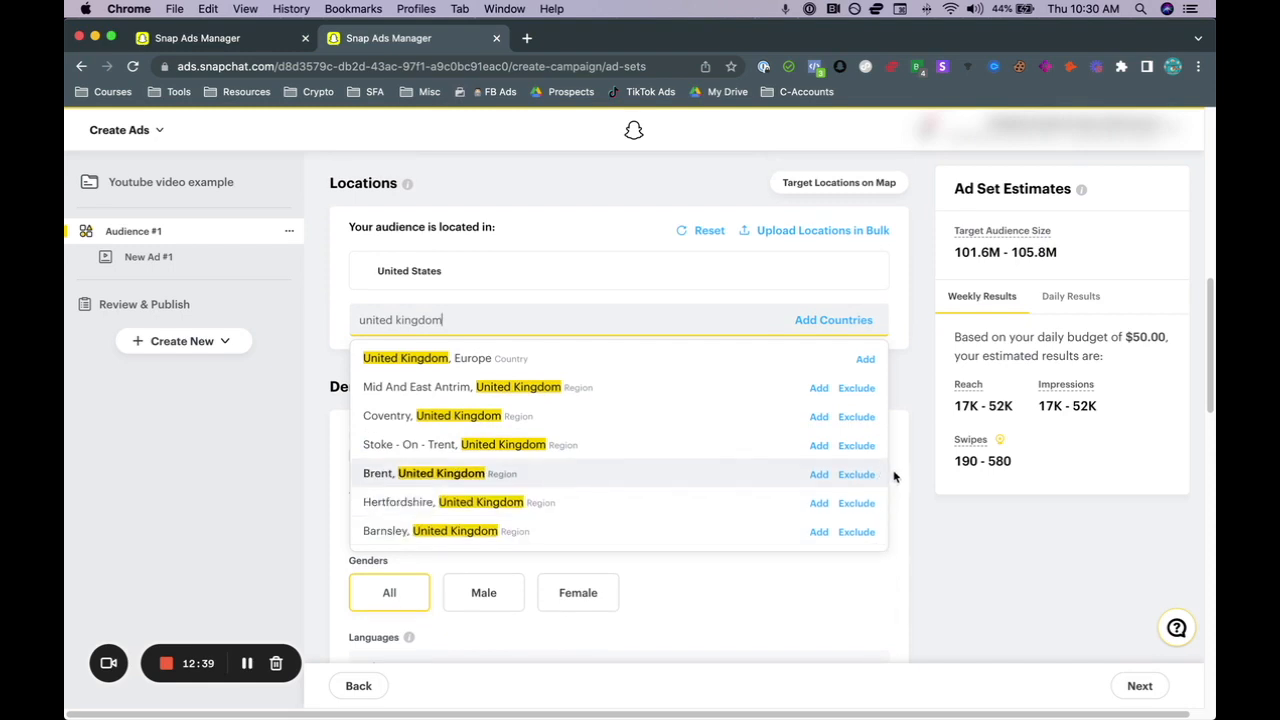
click(450, 362)
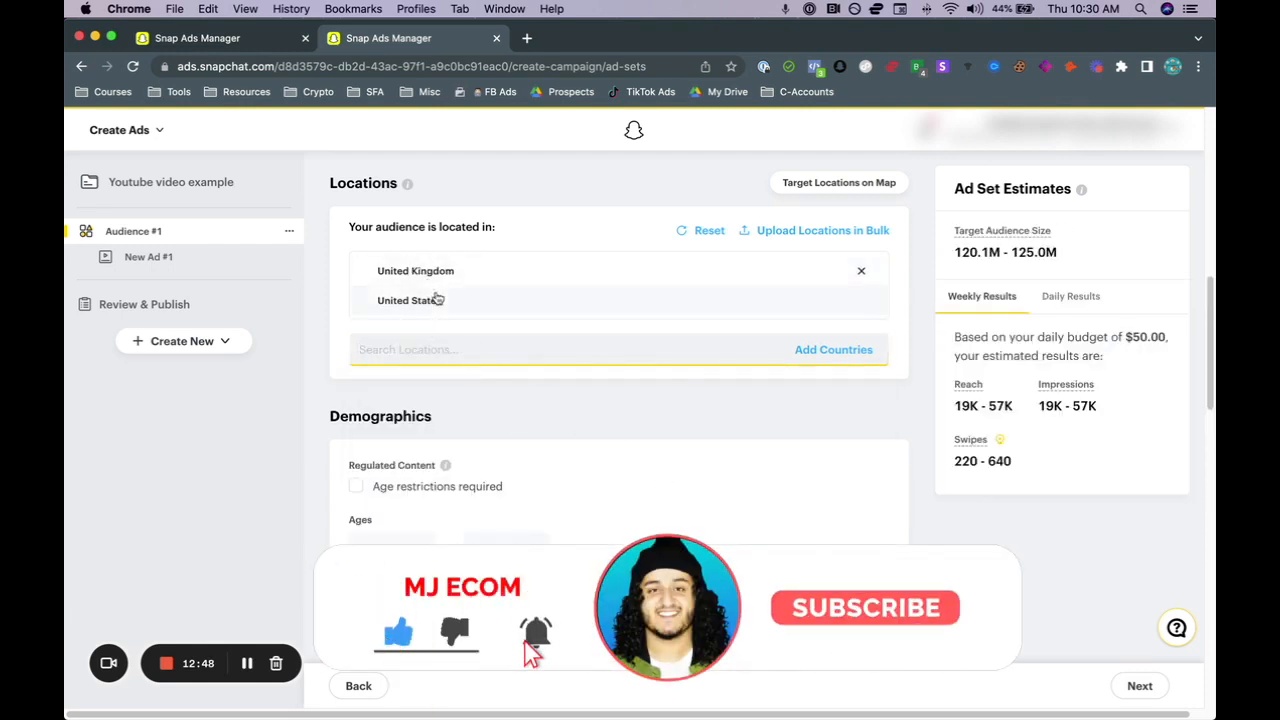
Step: Set the audience's minimum age to 18 in the Demographics section
scroll(420, 460, down, 2)
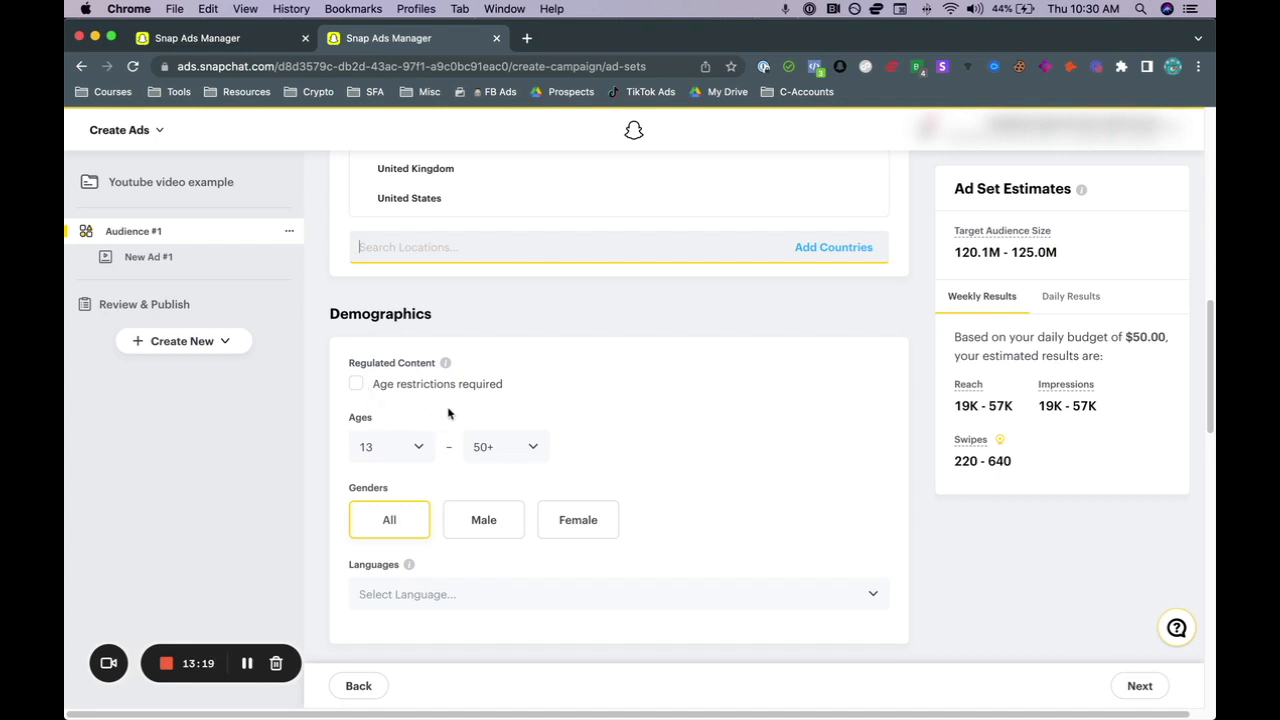
click(418, 452)
click(524, 455)
scroll(500, 580, down, 15)
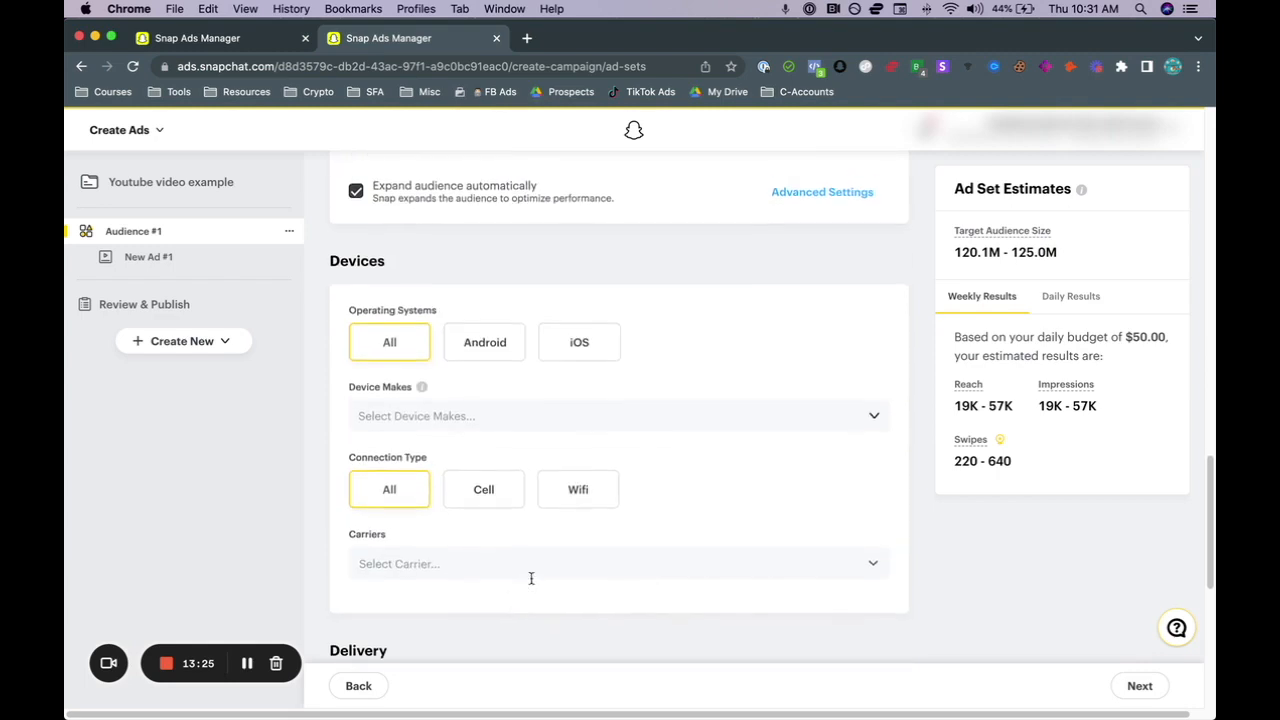
scroll(529, 577, up, 4)
scroll(672, 553, up, 5)
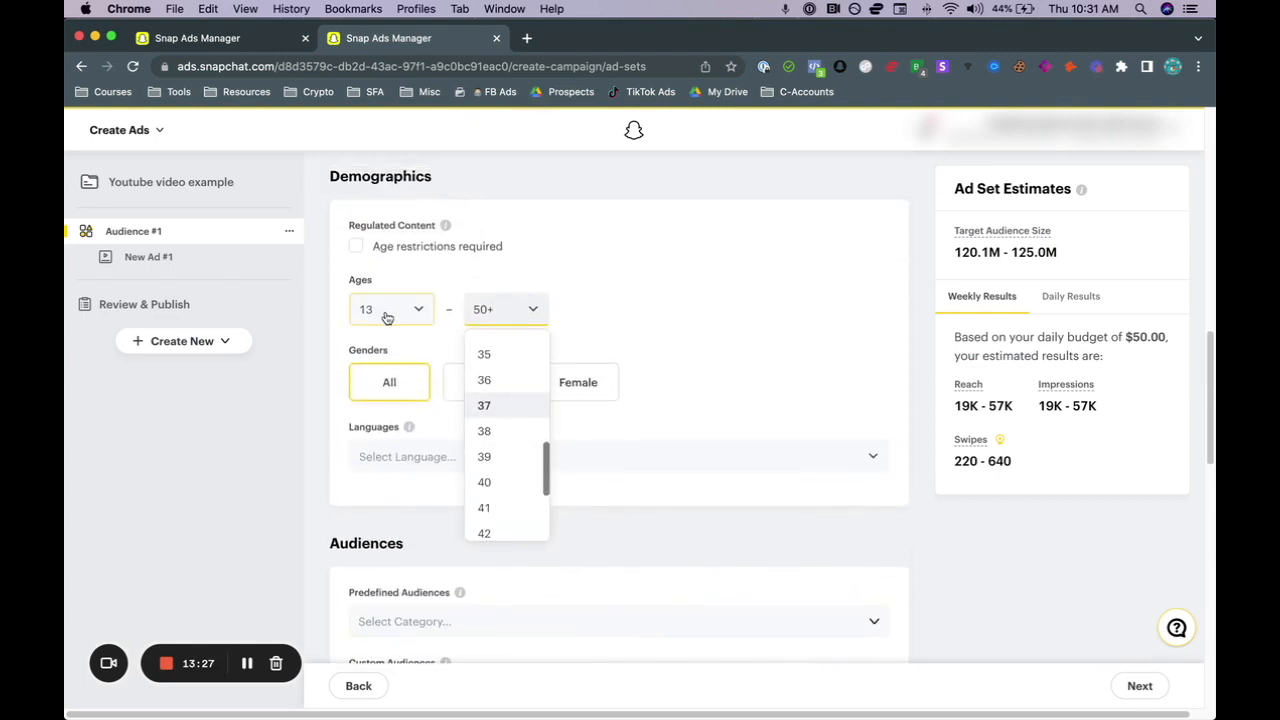
click(392, 312)
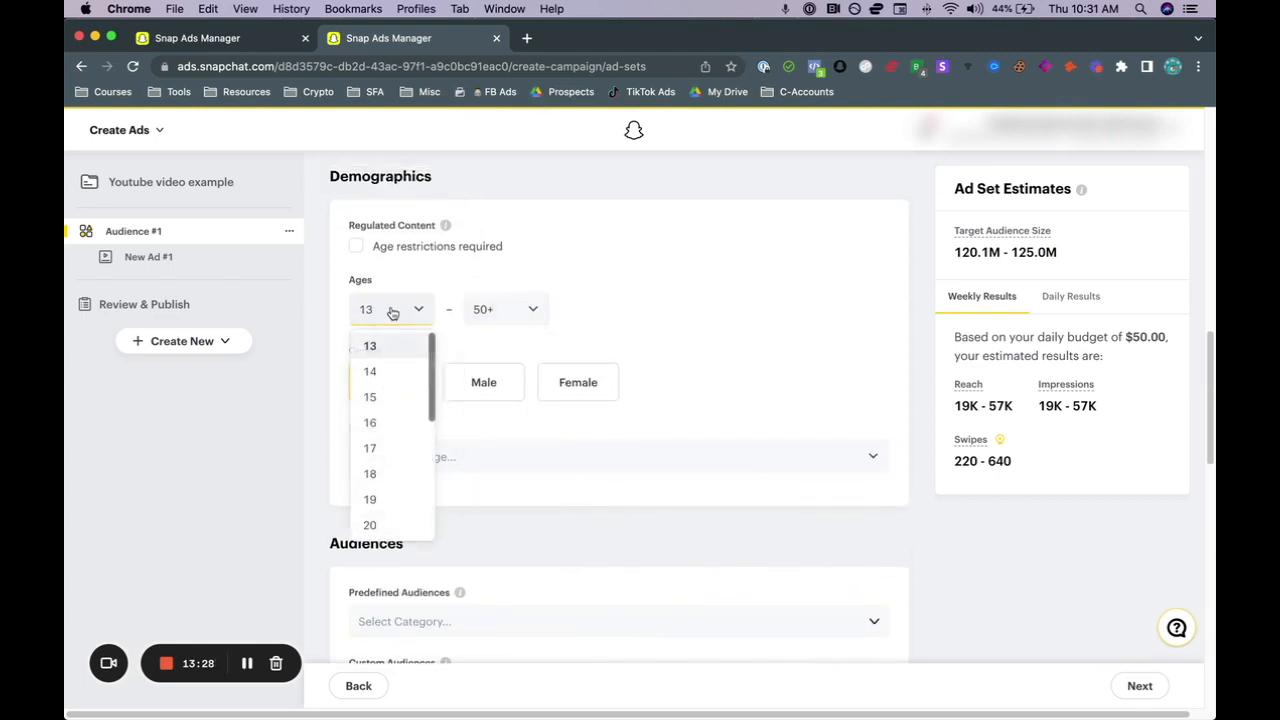
click(387, 476)
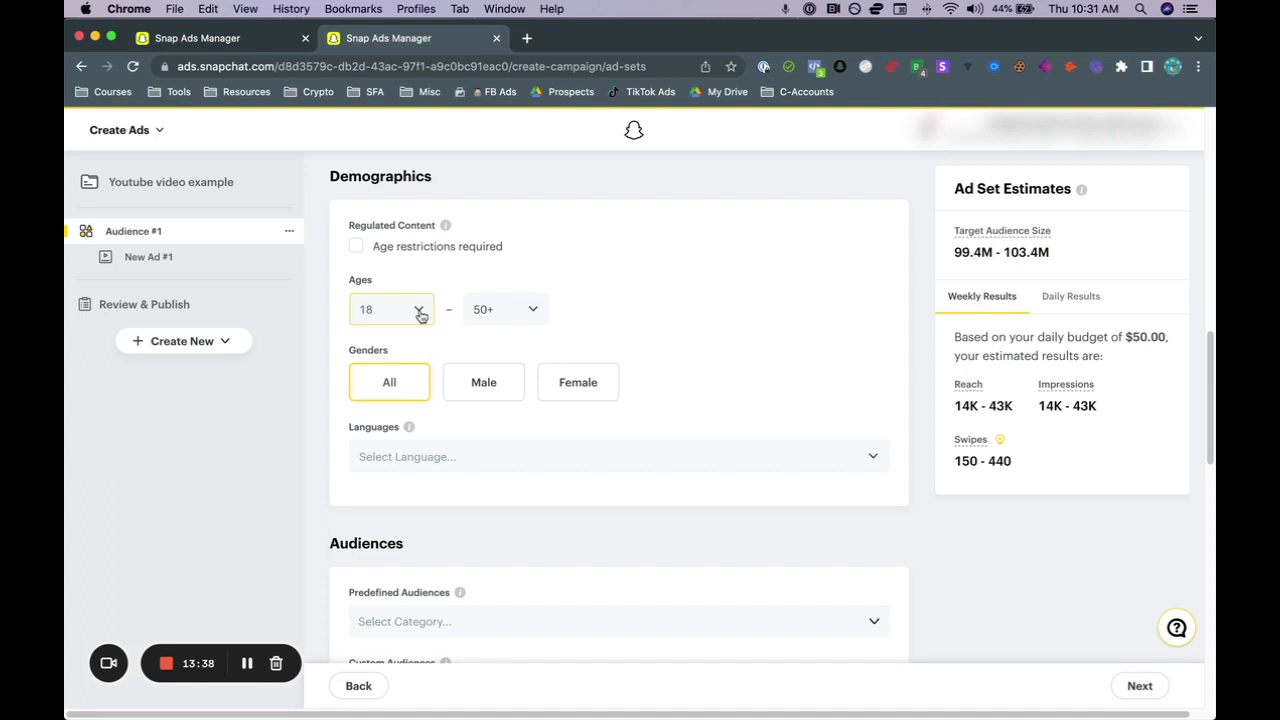
Step: Check the available minimum and maximum ages and close both lists, leaving the range at 18 to 50+
click(419, 313)
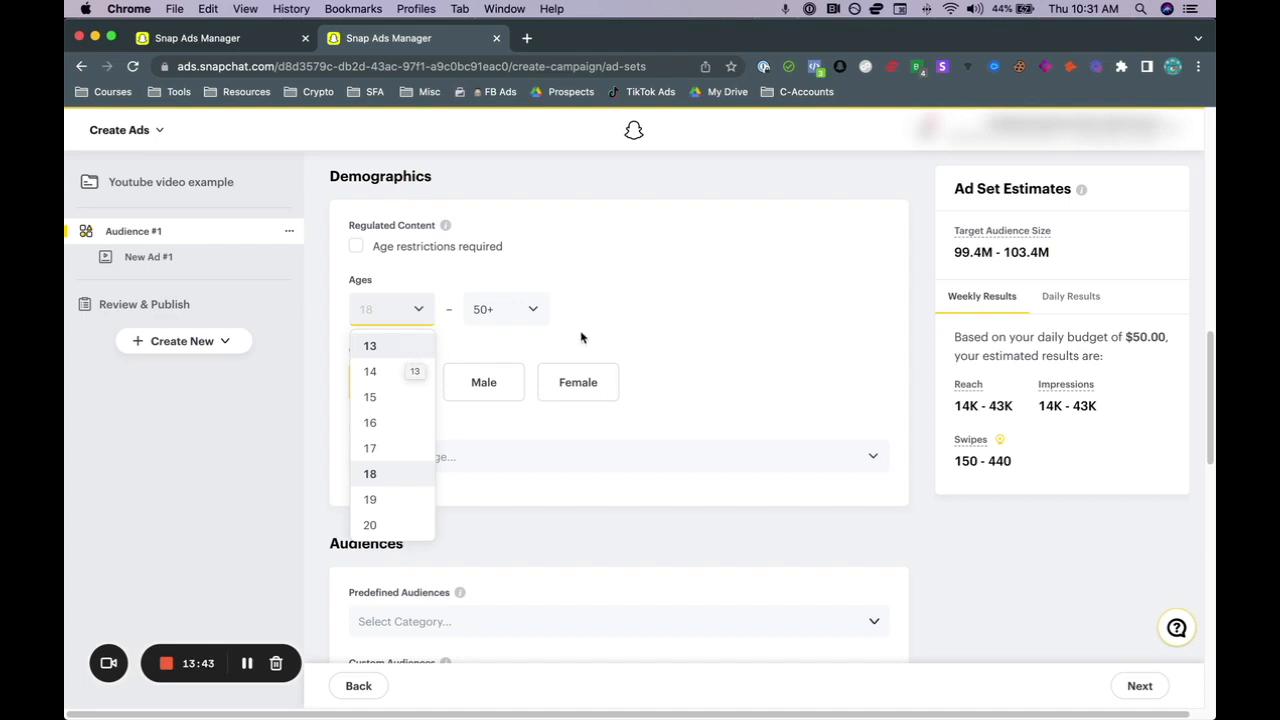
click(411, 320)
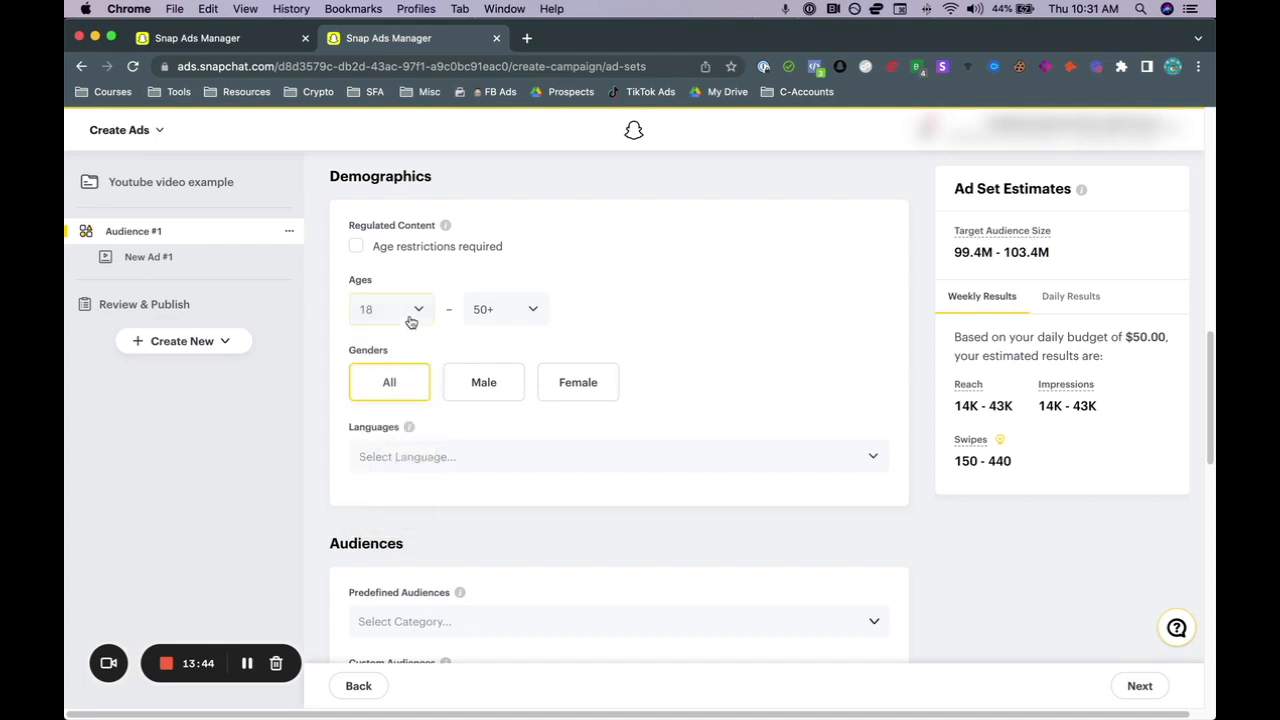
click(500, 316)
scroll(488, 450, down, 10)
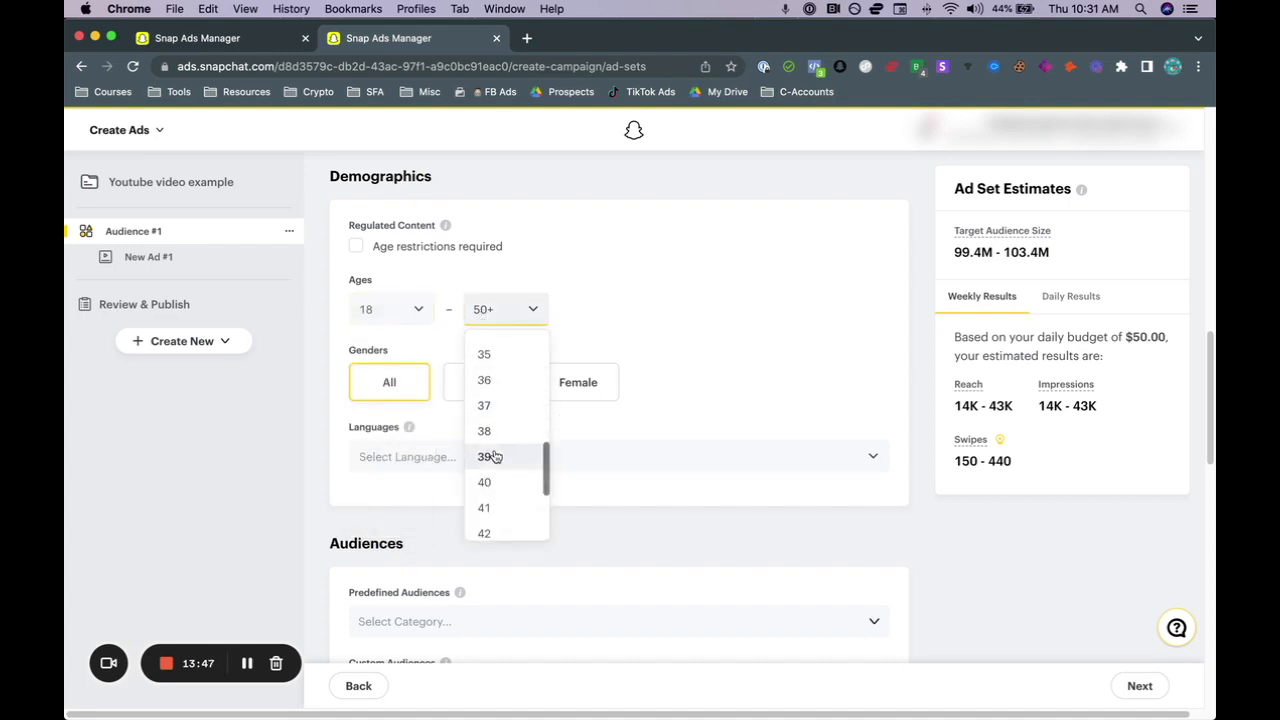
scroll(514, 317, up, 3)
scroll(600, 390, up, 2)
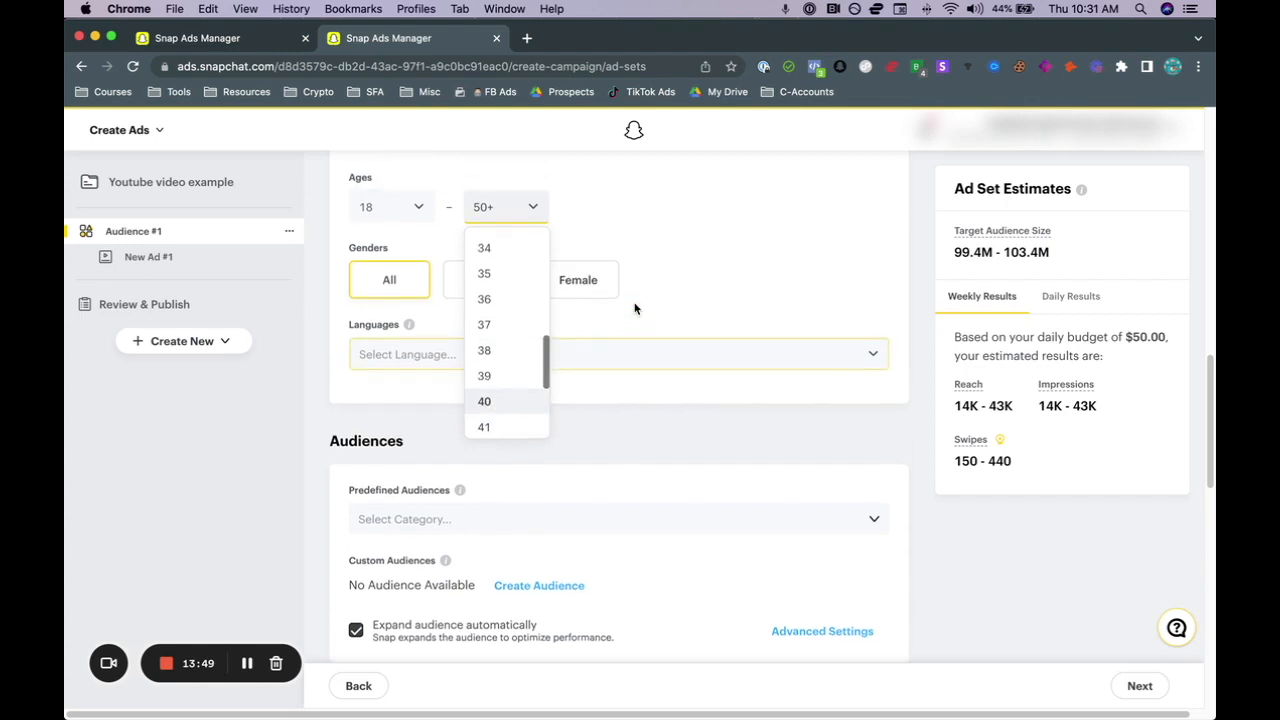
click(699, 343)
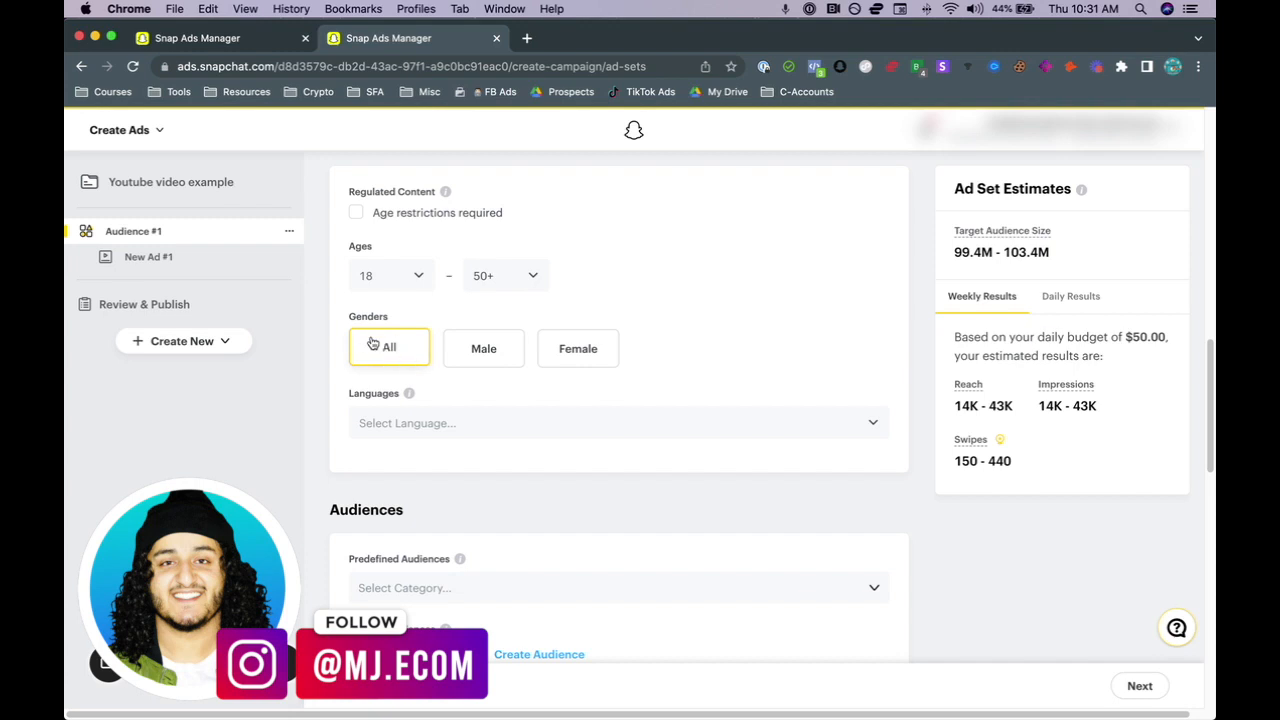
Step: Try adding Arabic and English as audience languages, and remove both again
click(450, 423)
text(arabic)
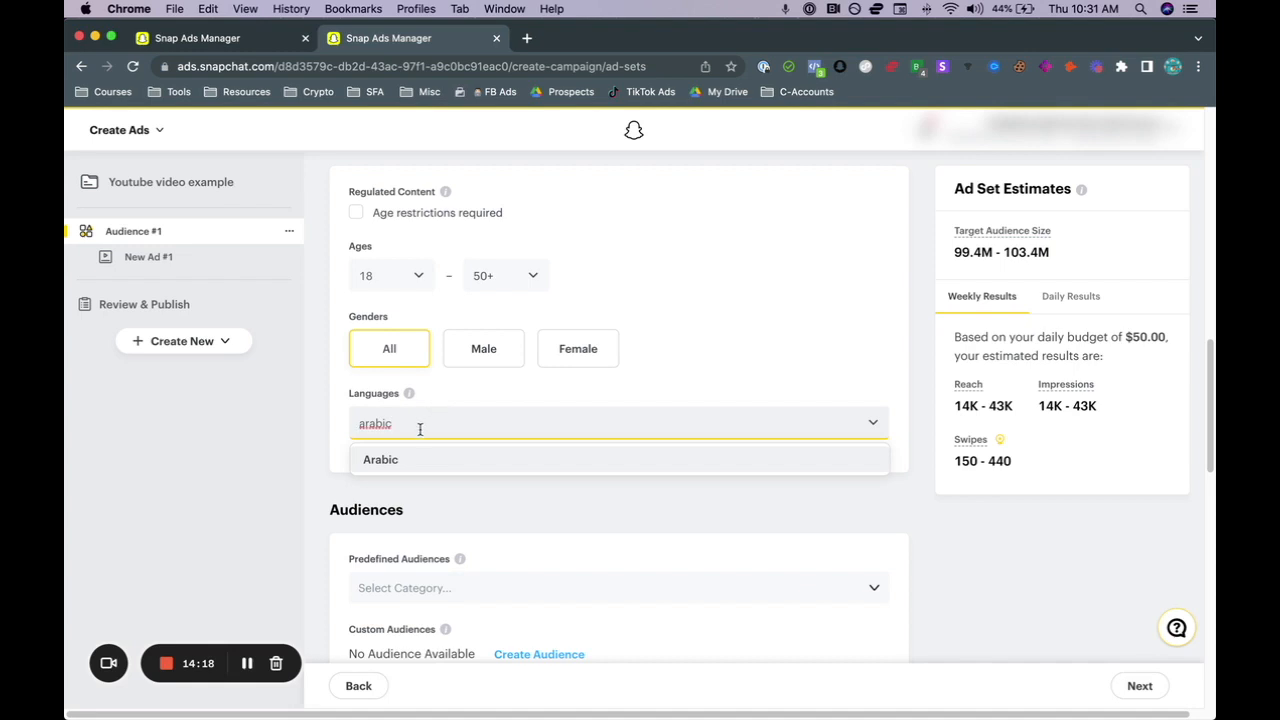
click(410, 458)
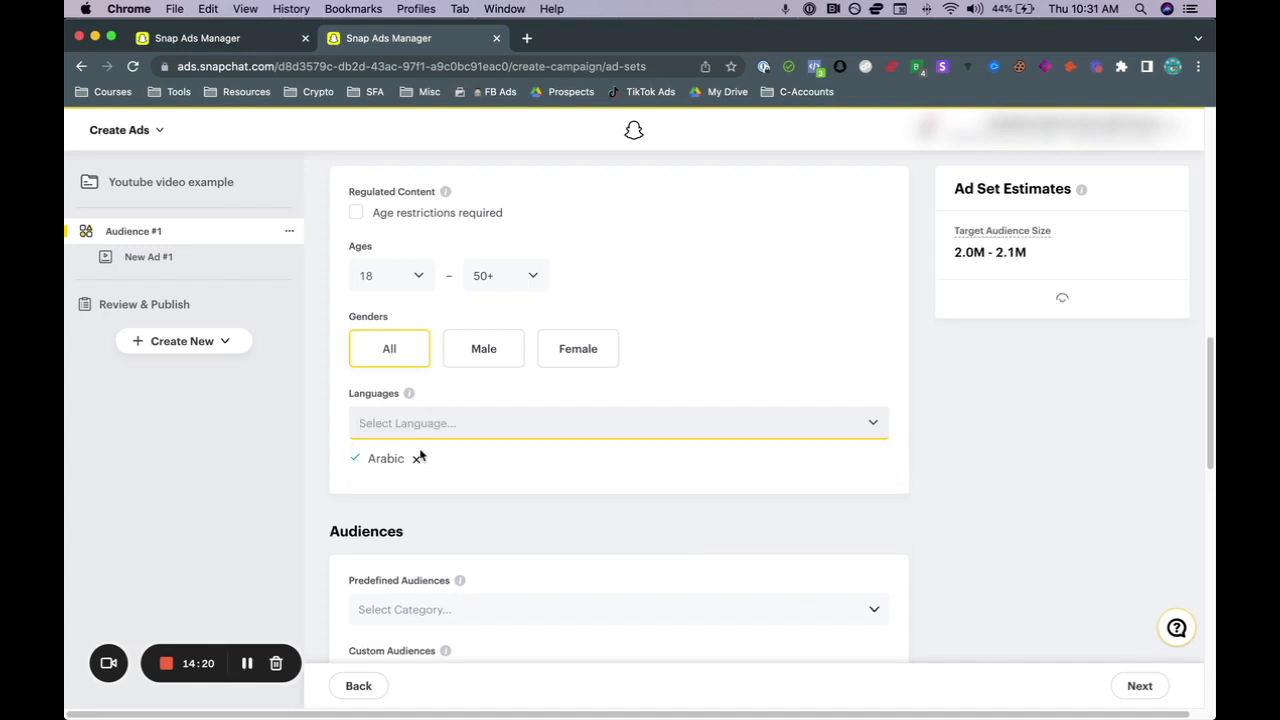
text(english)
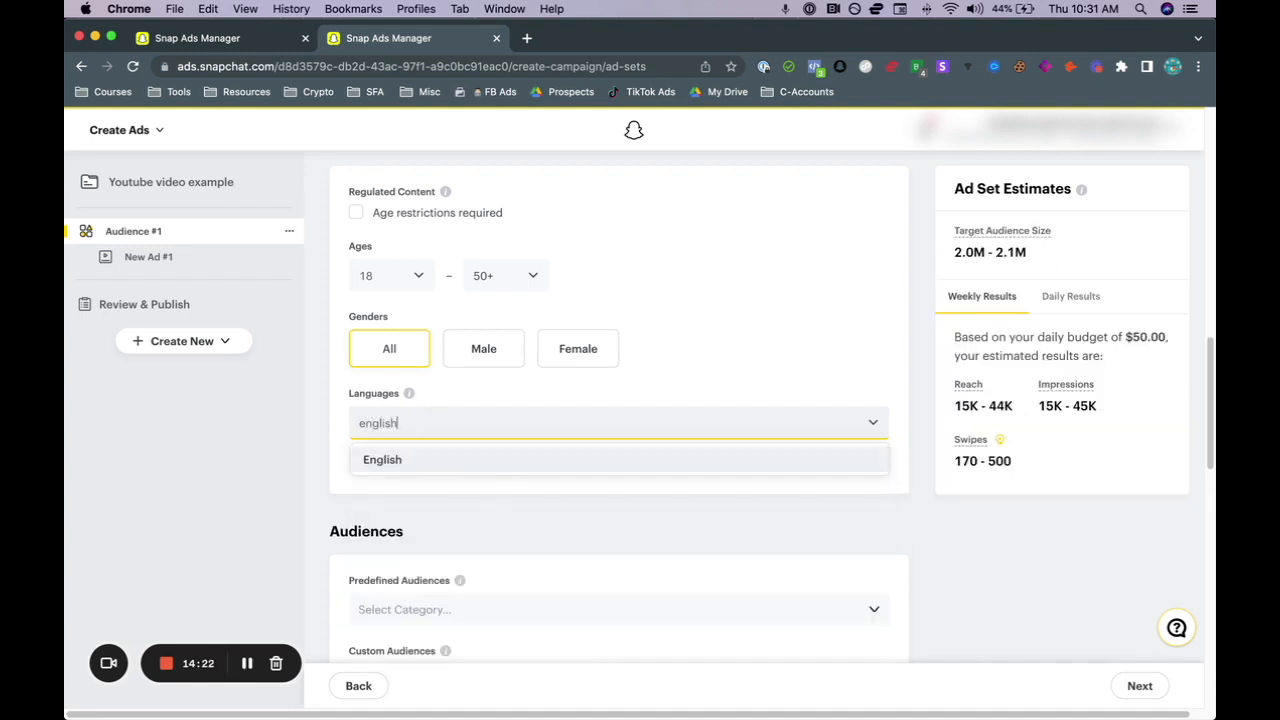
click(415, 459)
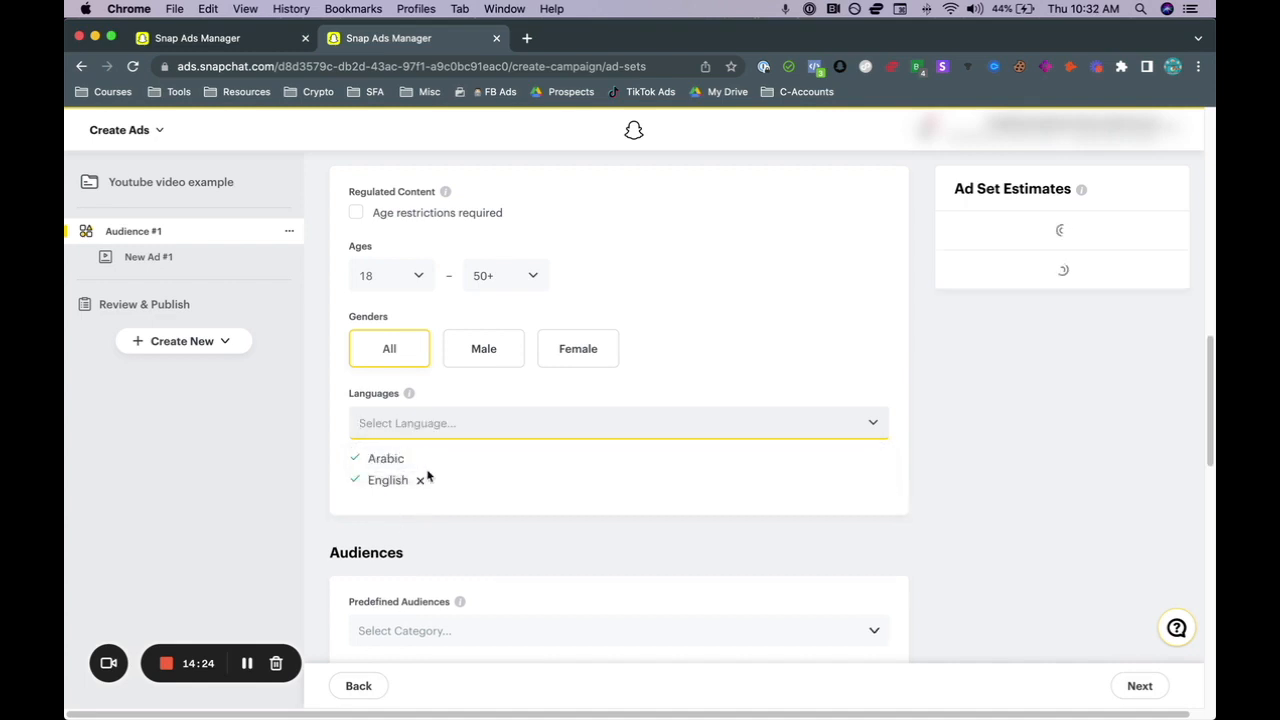
click(898, 482)
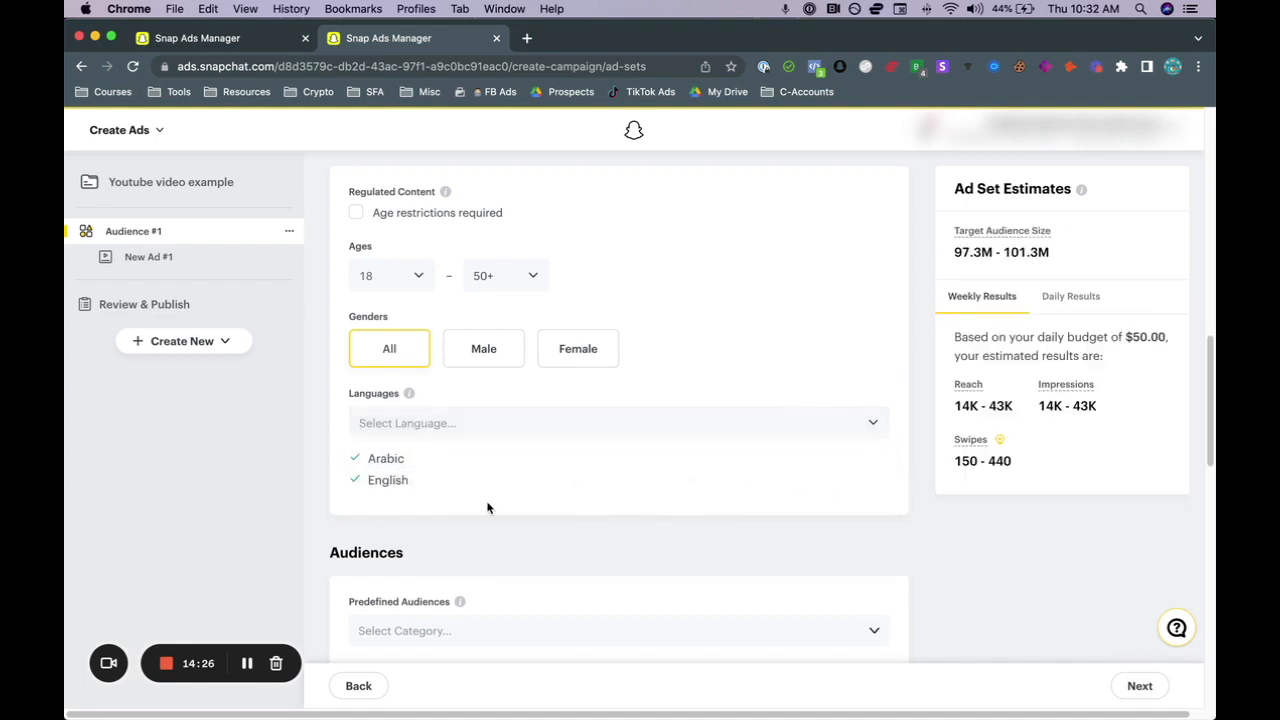
click(421, 482)
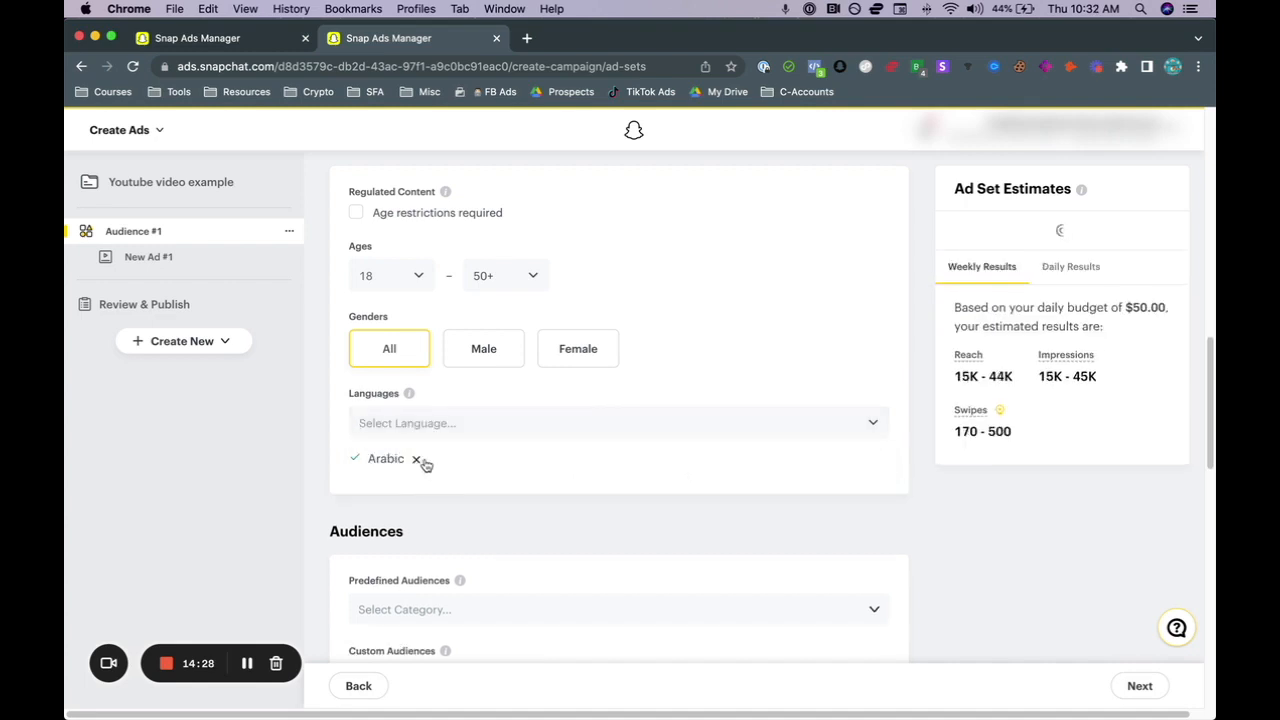
click(418, 459)
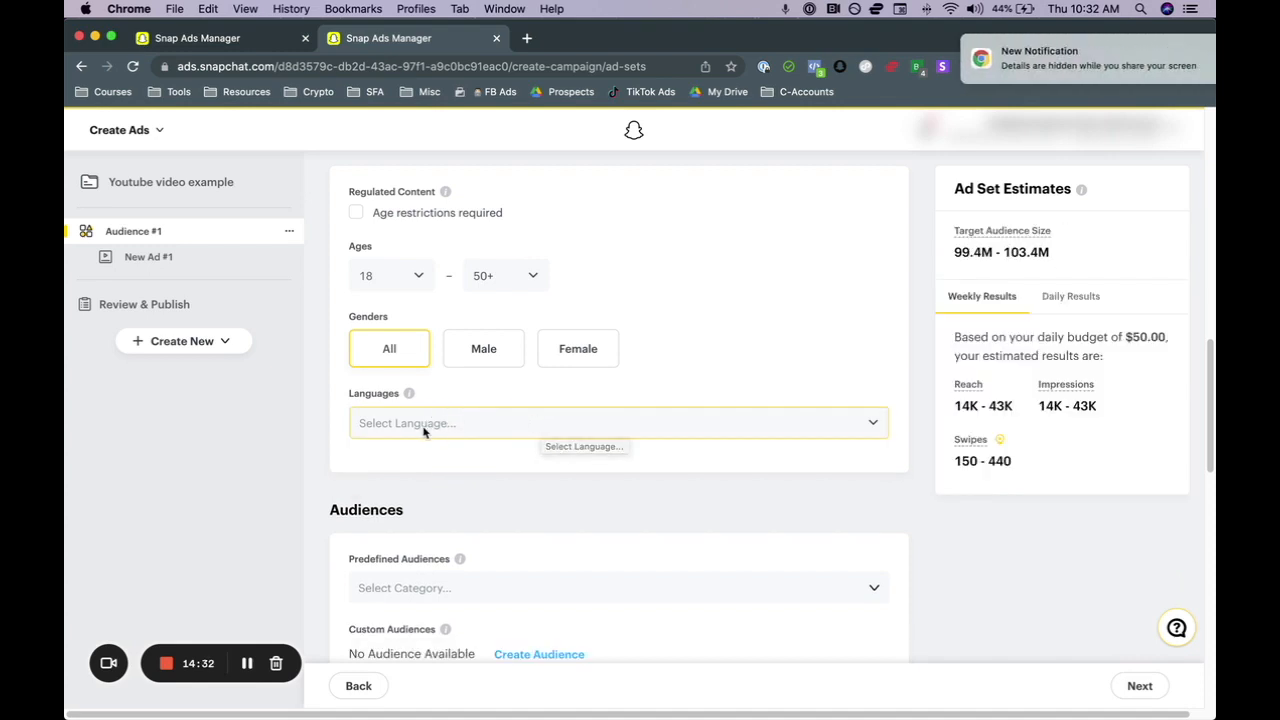
Step: Open the predefined audience categories in the Audiences section, then collapse and re-expand the Lifestyles group
scroll(549, 444, down, 1)
scroll(549, 444, down, 5)
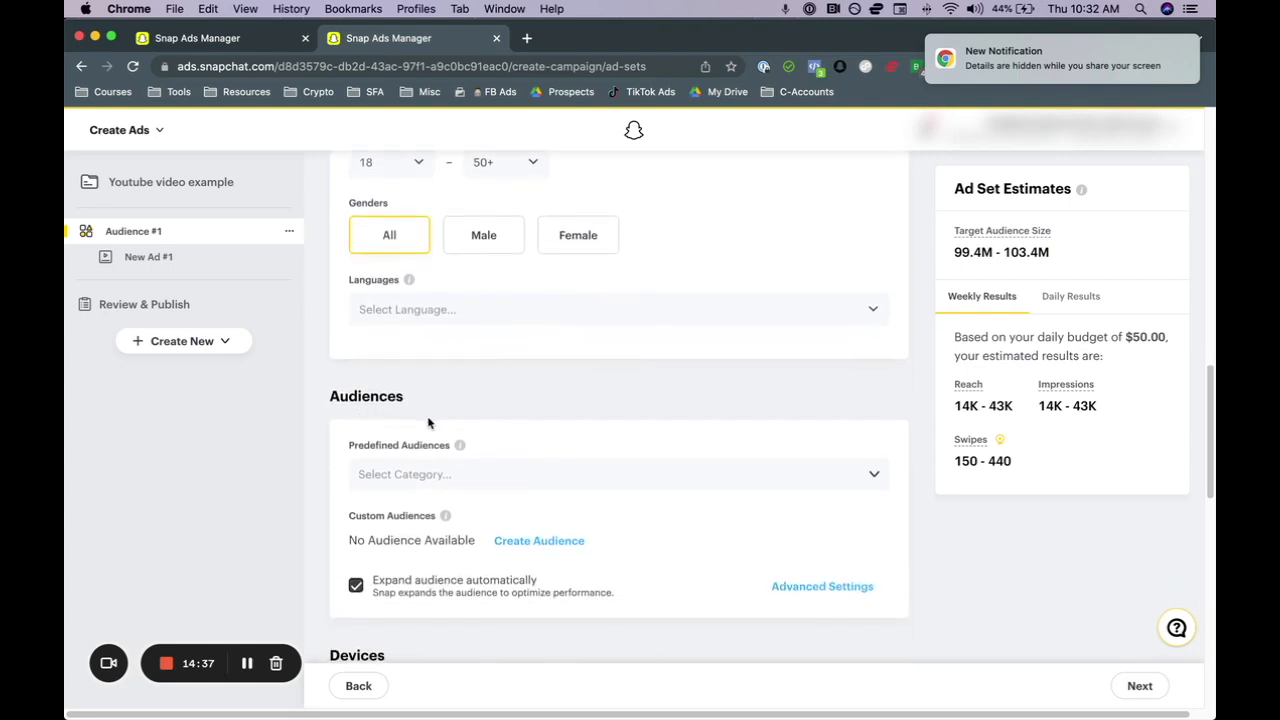
scroll(428, 423, down, 3)
click(391, 428)
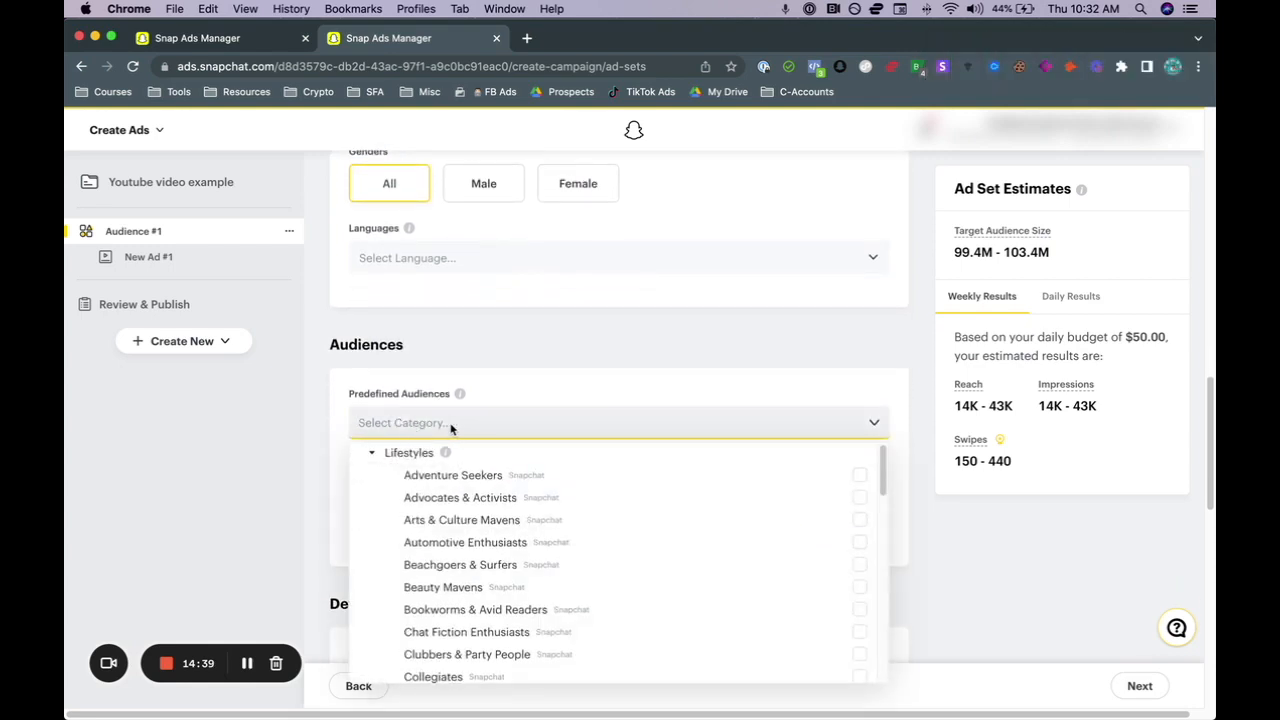
scroll(517, 378, down, 2)
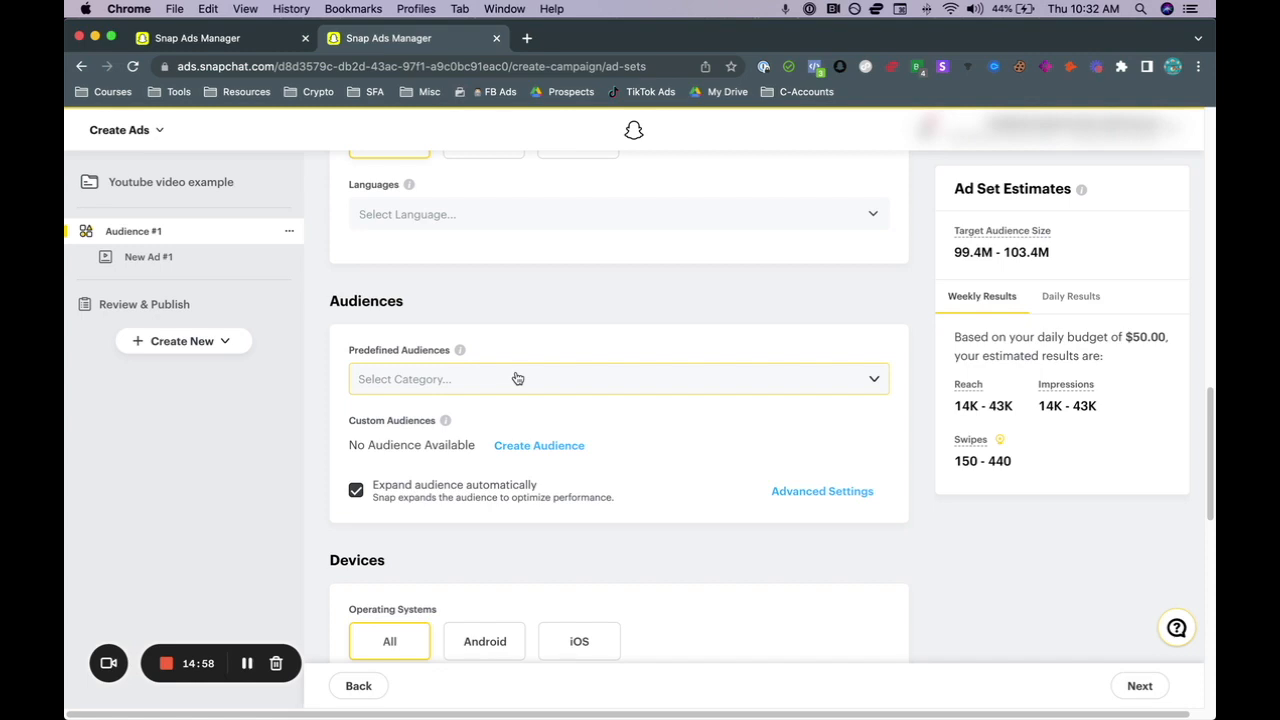
click(520, 380)
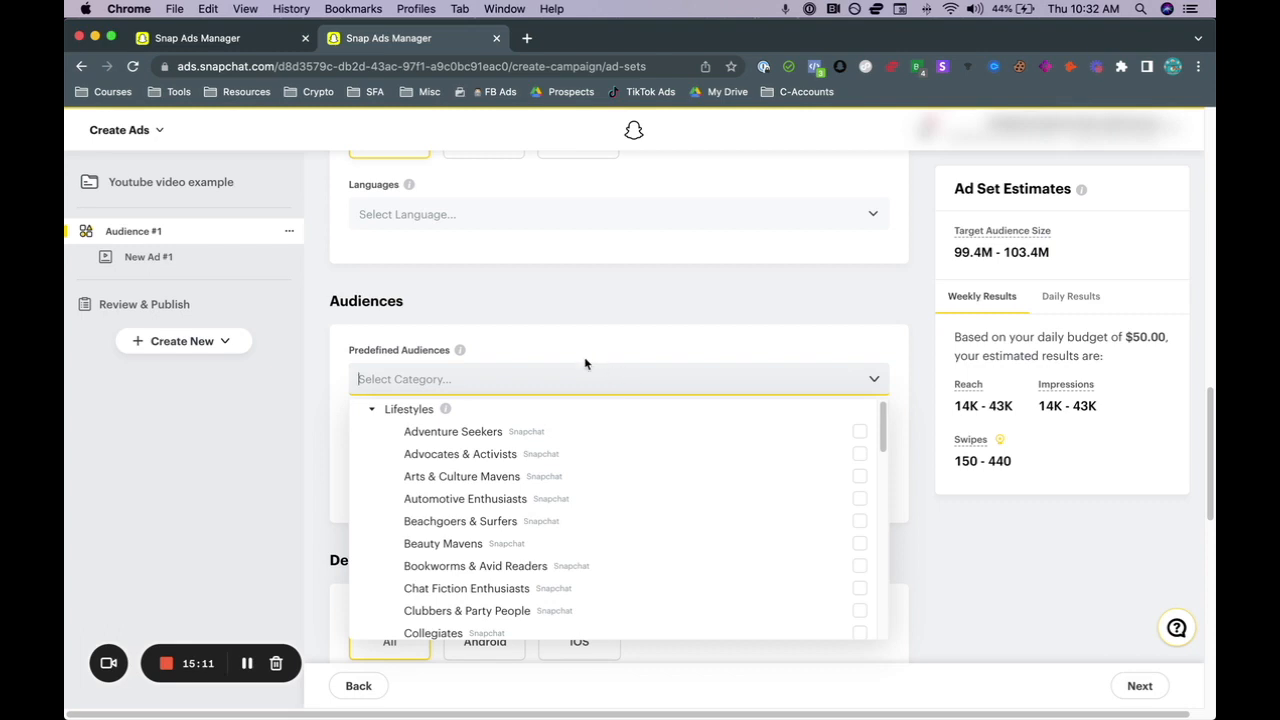
click(371, 412)
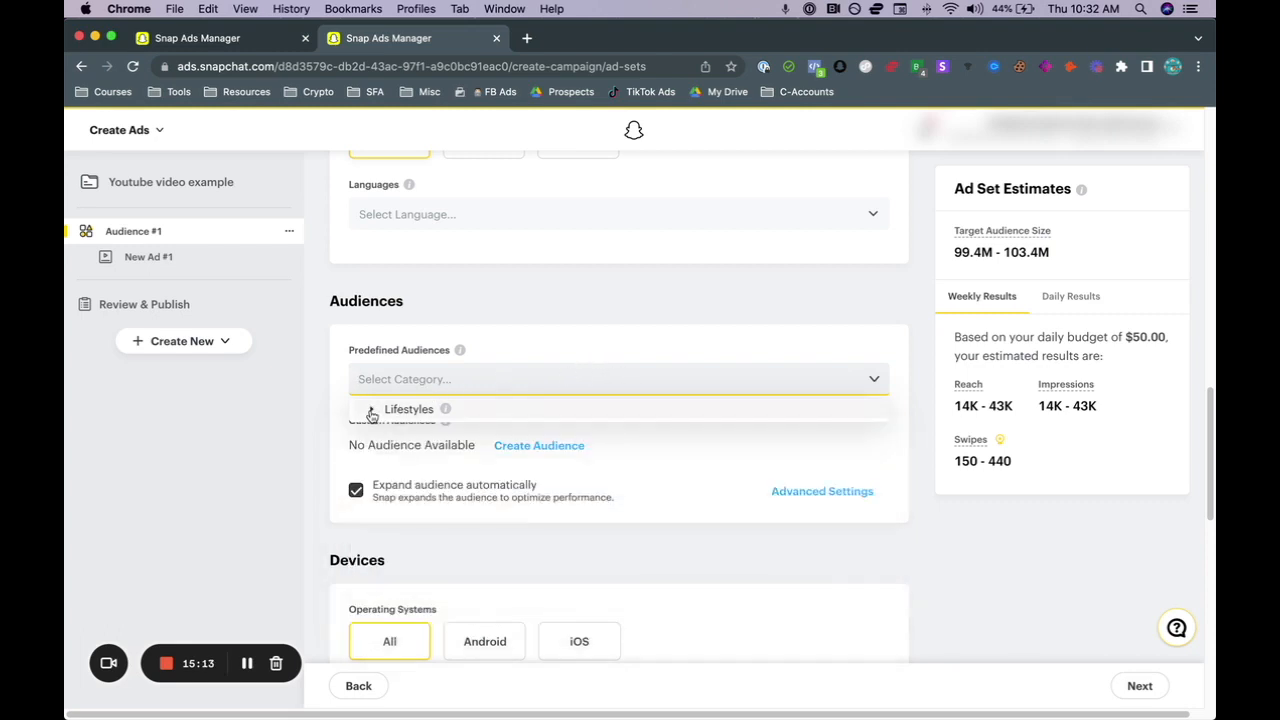
click(371, 412)
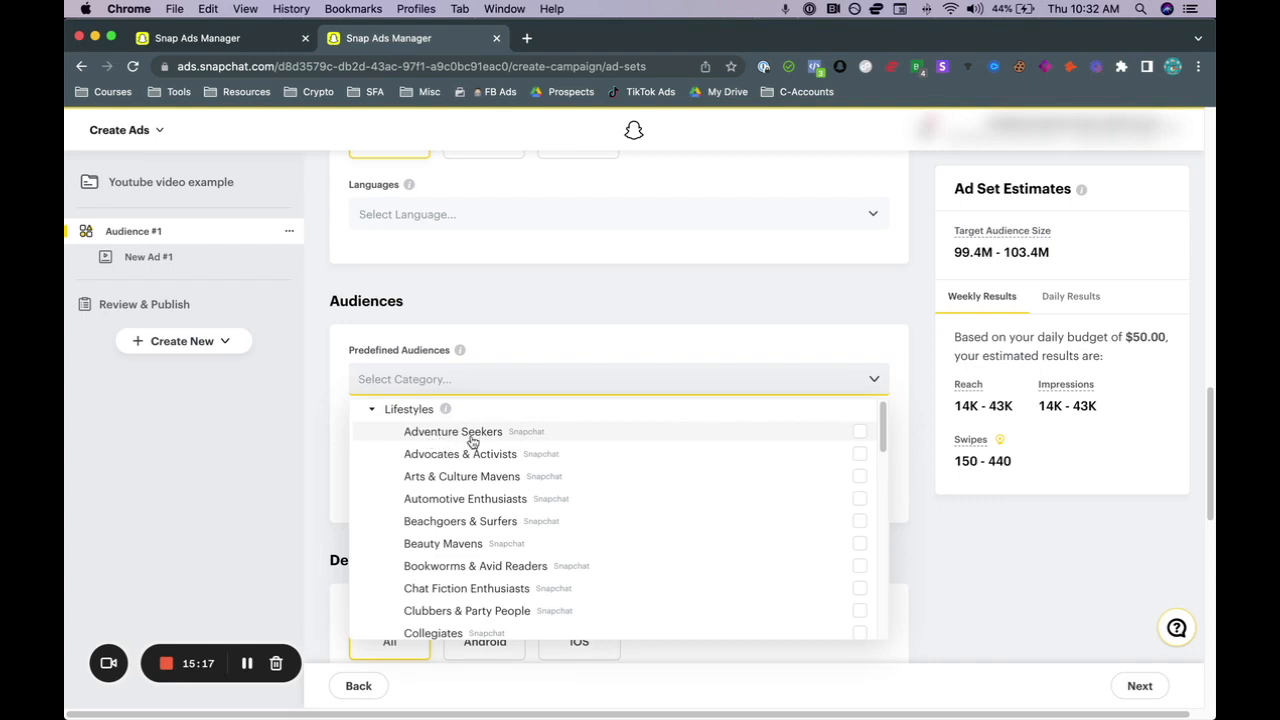
Step: Browse the Lifestyles audiences from Adventure Seekers through the Film & TV Fans, Fitness Enthusiasts, Foodies and Gamers groups
scroll(475, 460, down, 3)
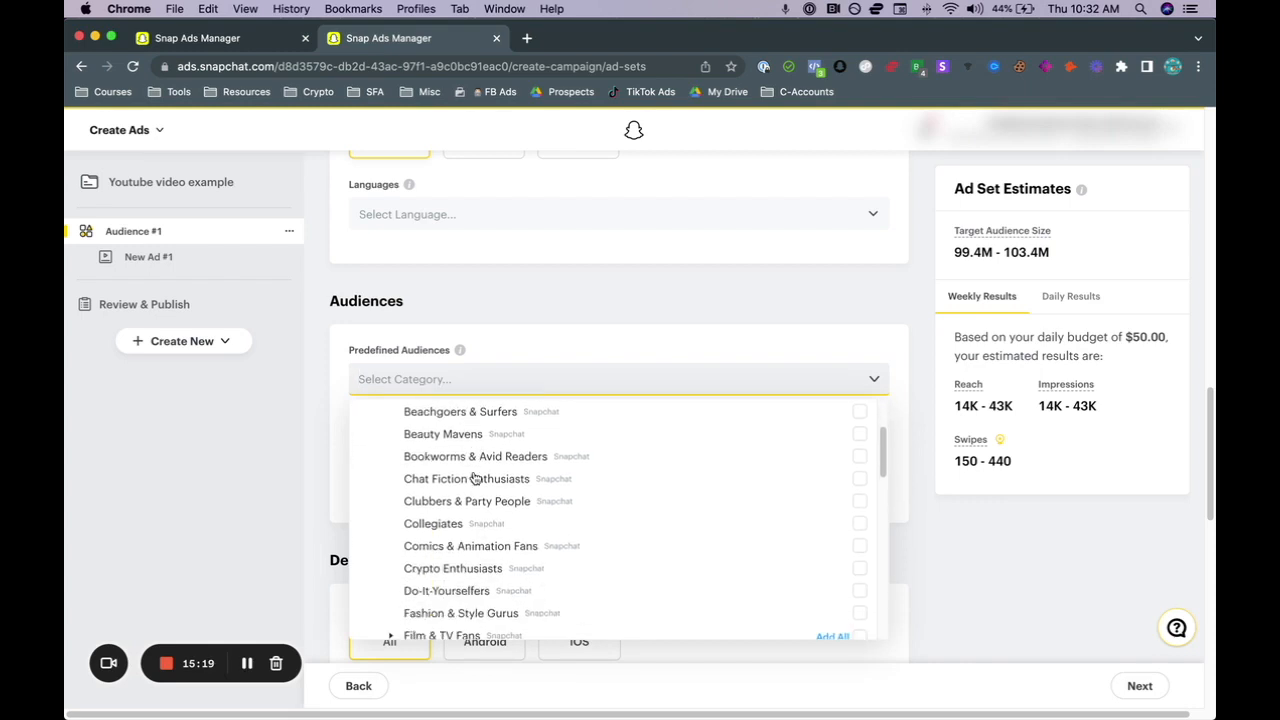
scroll(475, 478, down, 2)
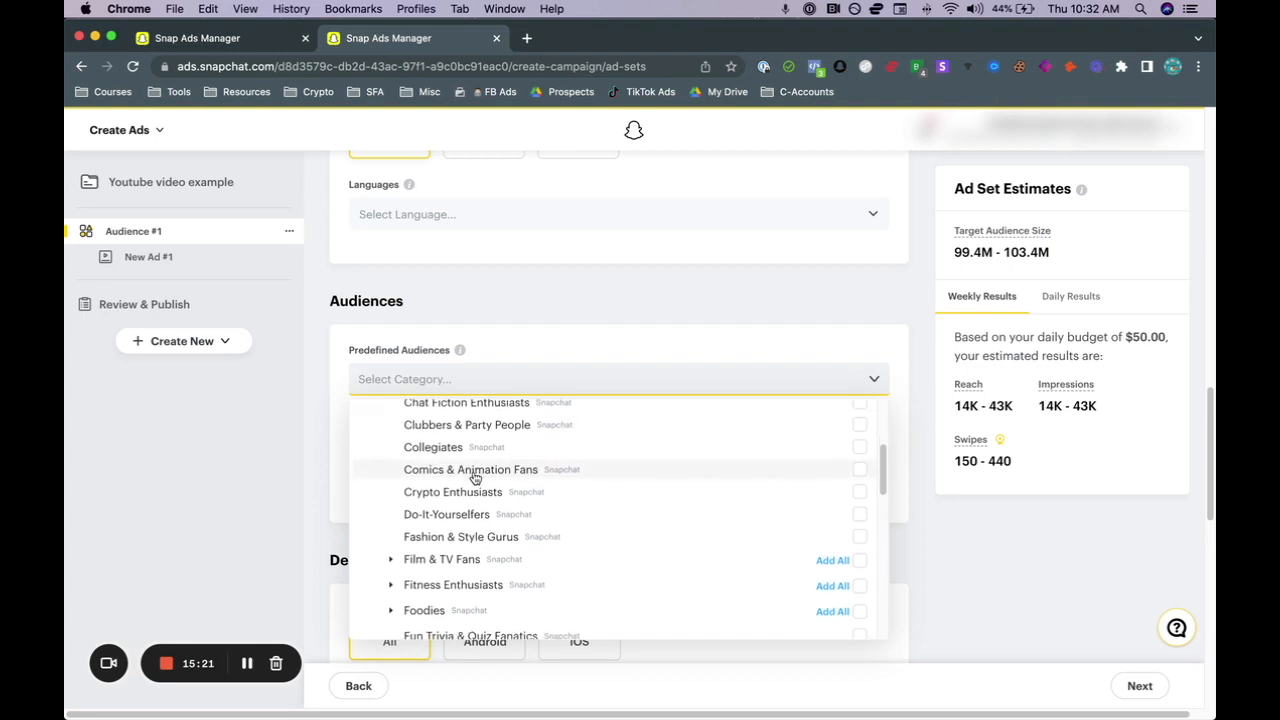
scroll(475, 478, up, 1)
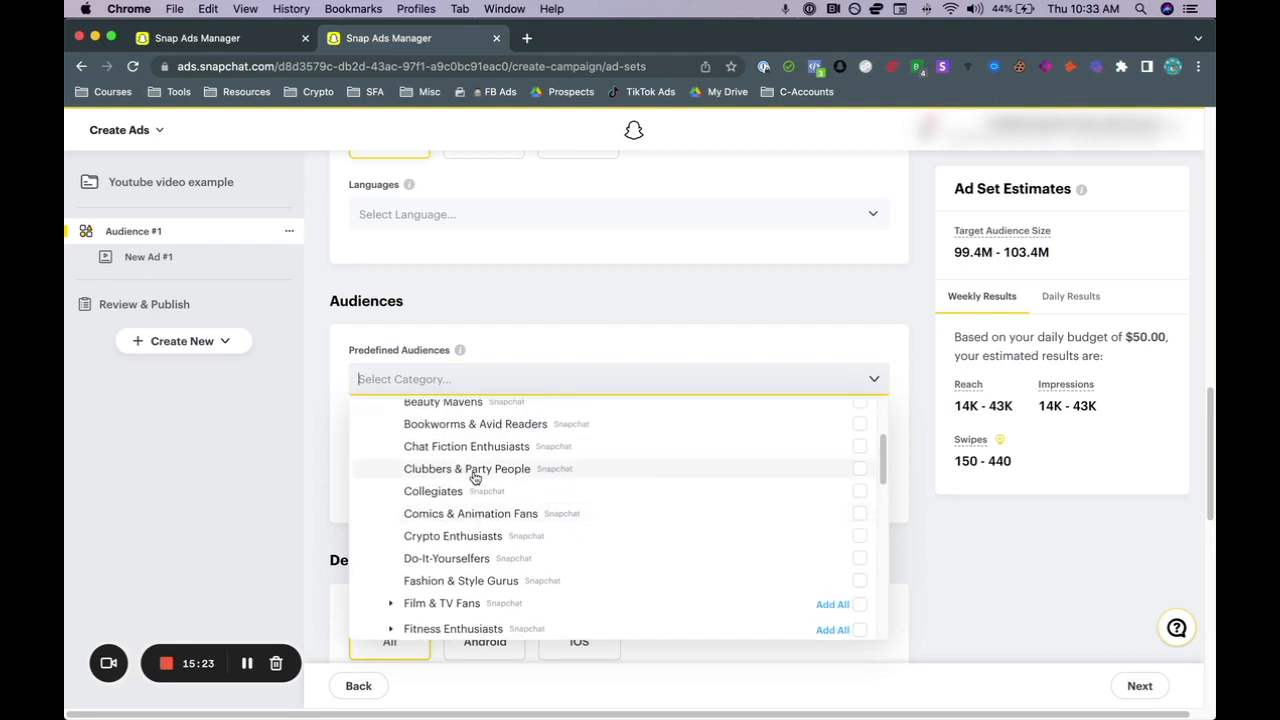
scroll(475, 478, up, 1)
scroll(475, 478, up, 3)
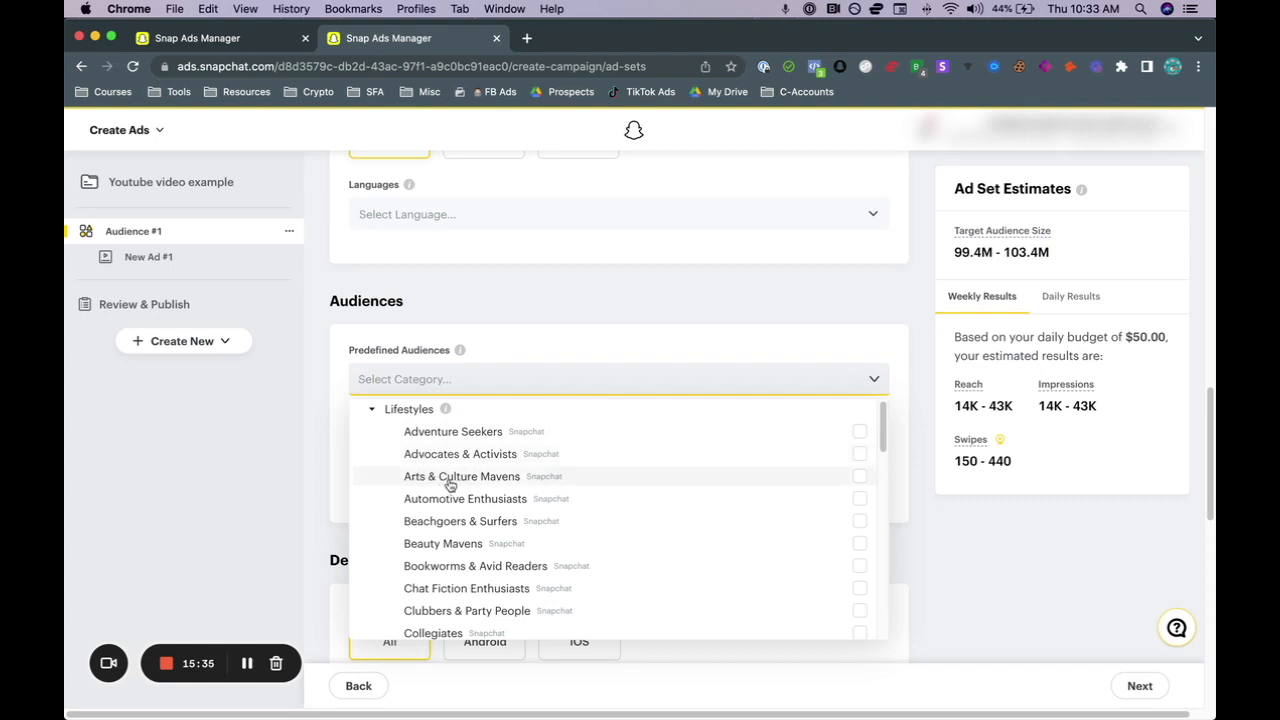
scroll(450, 535, down, 1)
scroll(453, 538, down, 6)
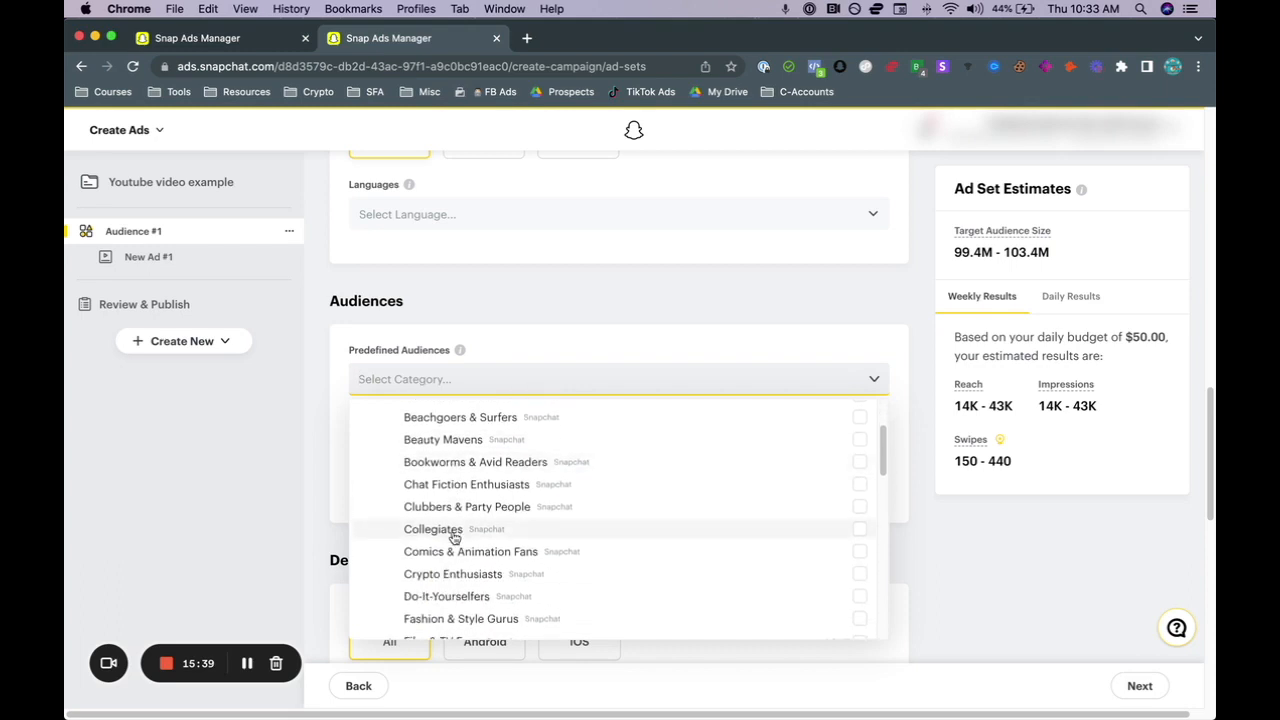
scroll(450, 542, down, 1)
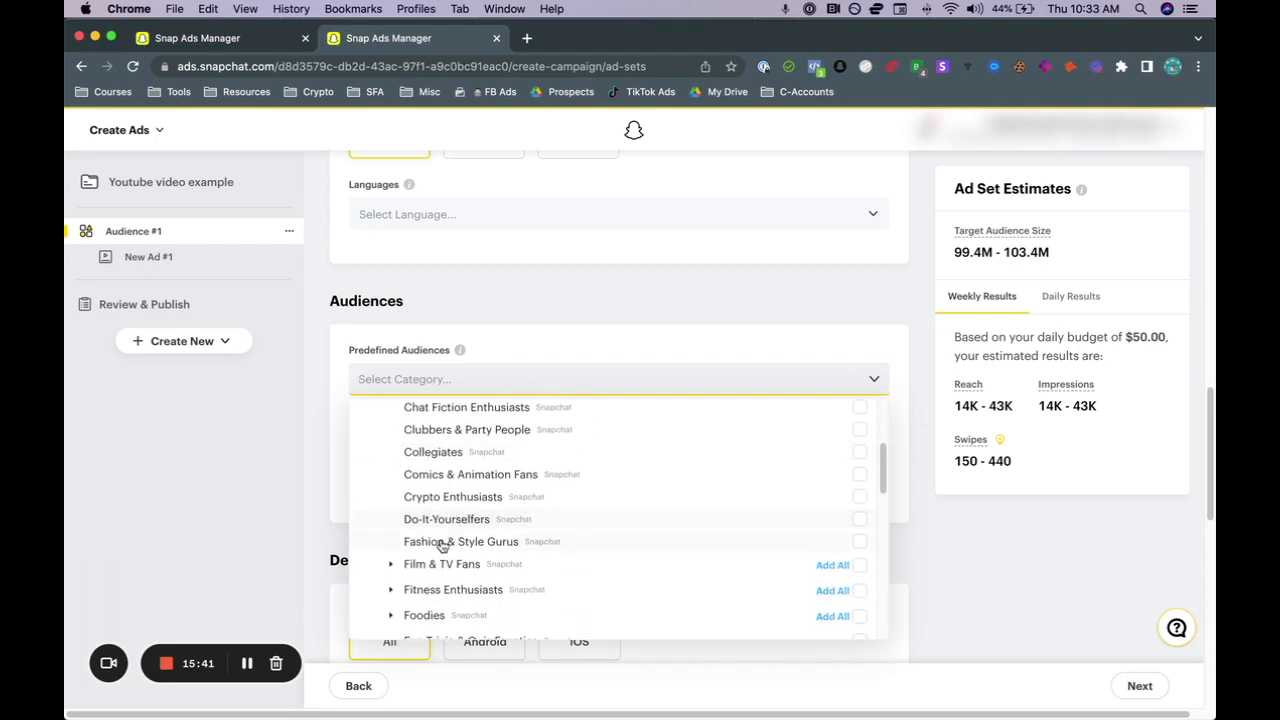
scroll(478, 545, down, 1)
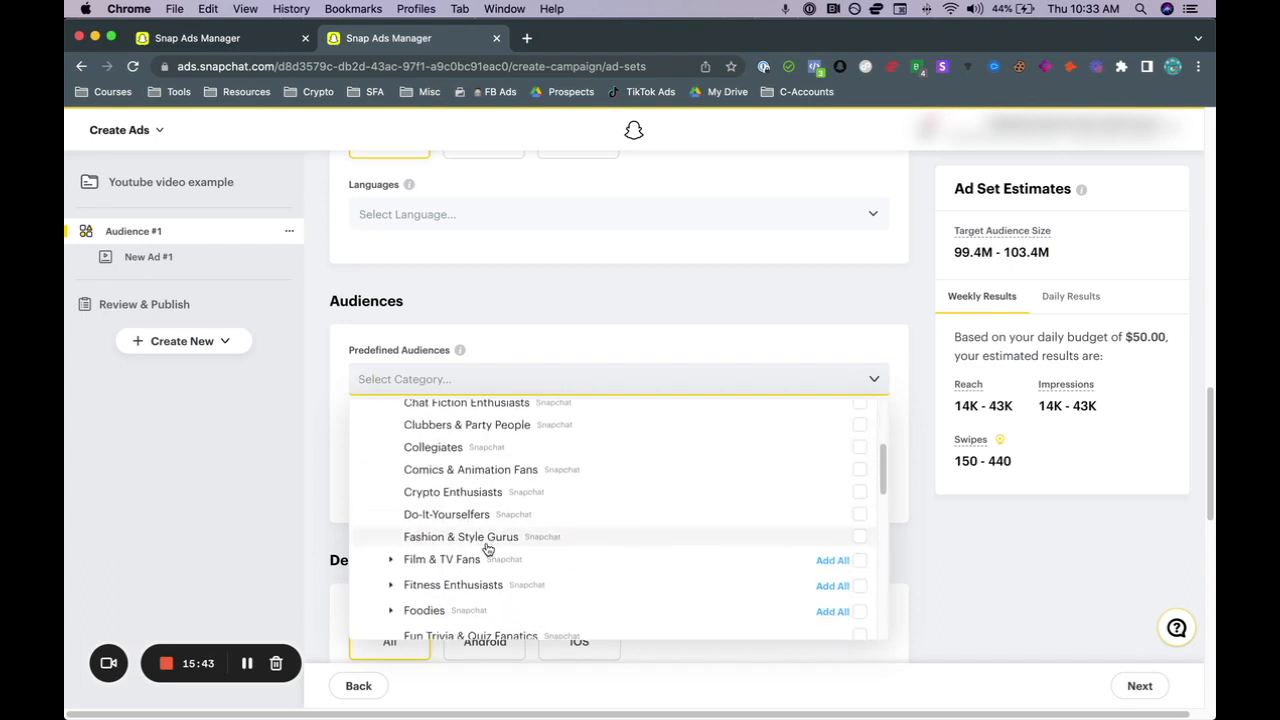
scroll(491, 540, down, 1)
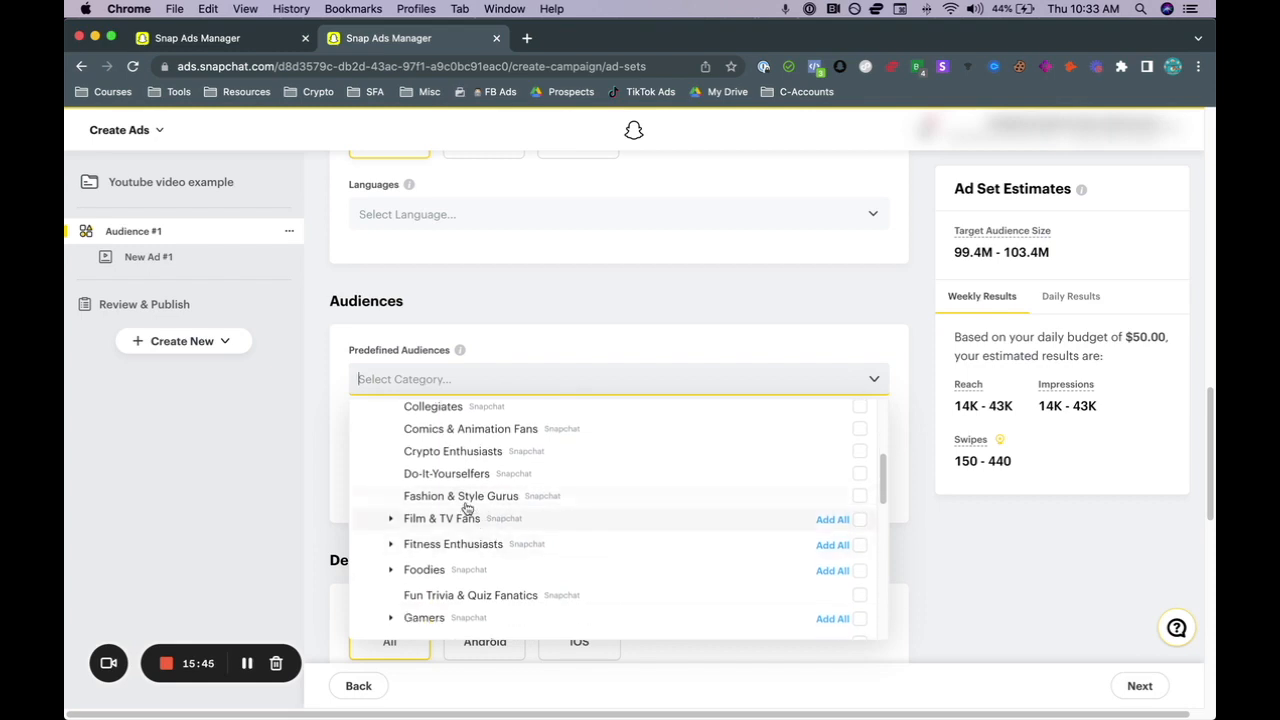
scroll(463, 508, down, 1)
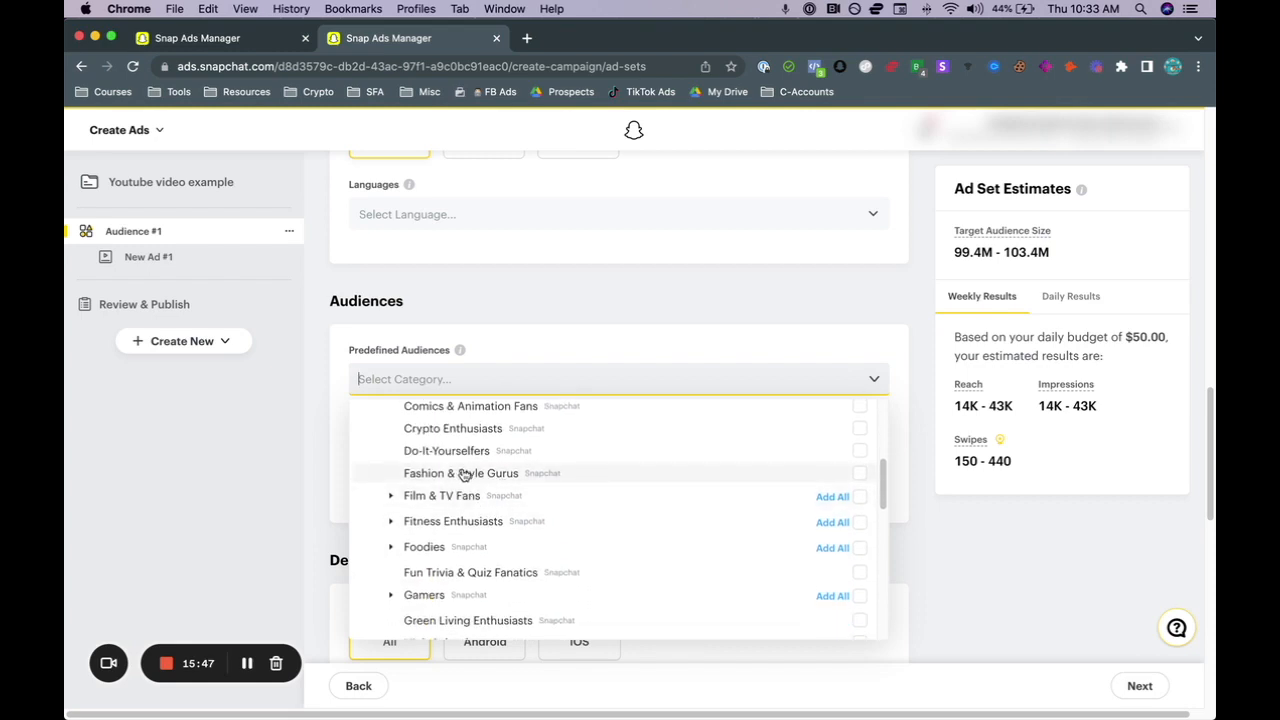
scroll(470, 510, down, 1)
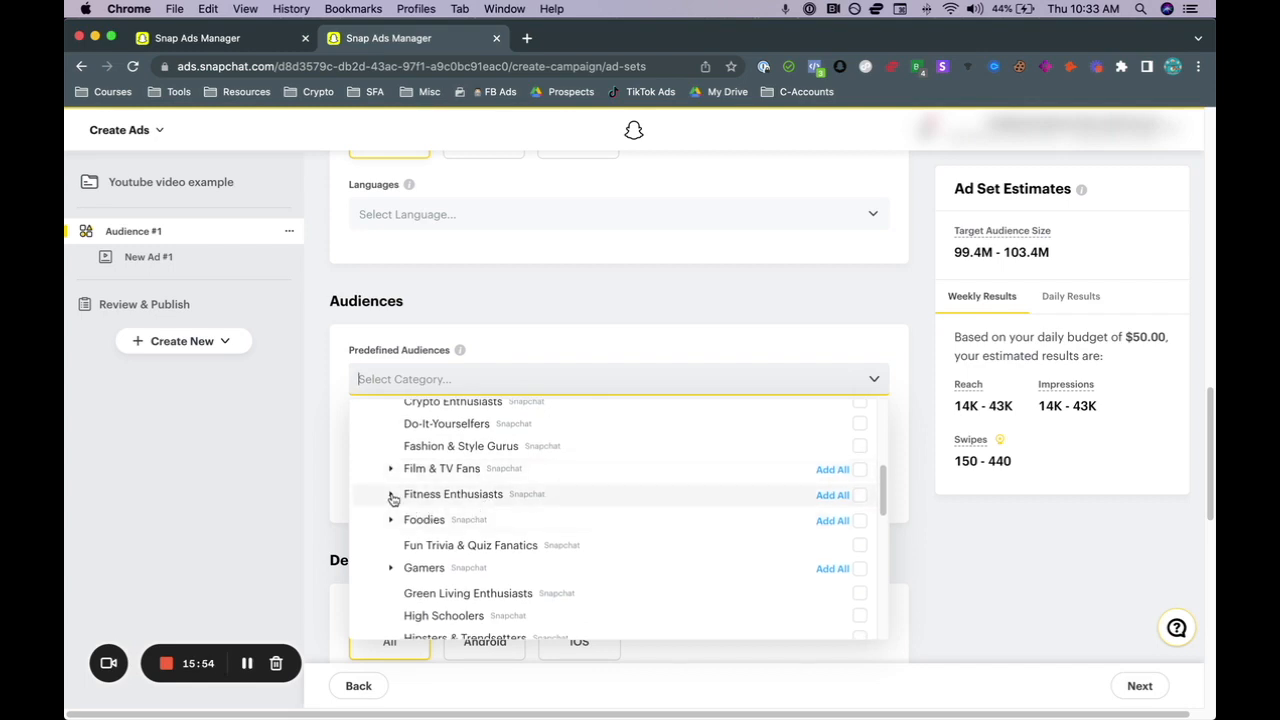
Step: Review the sub-audiences within Fitness Enthusiasts and Foodies, collapsing each group after viewing it
click(392, 496)
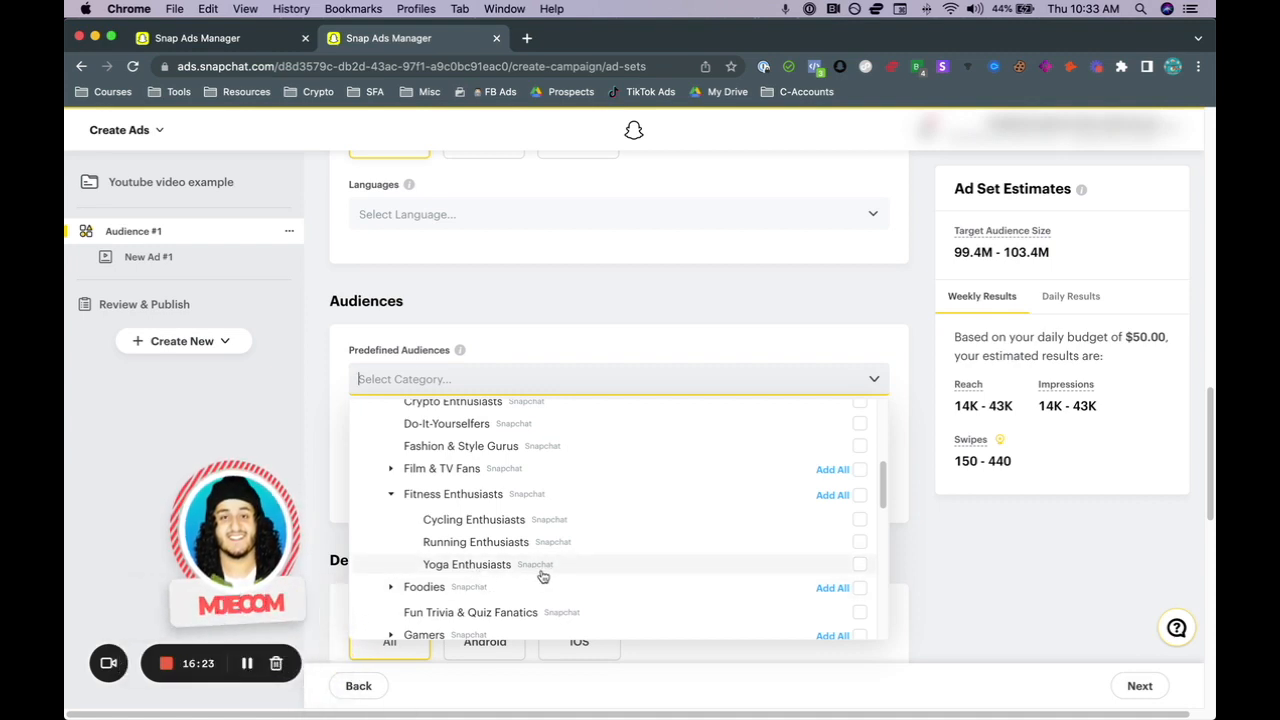
click(392, 497)
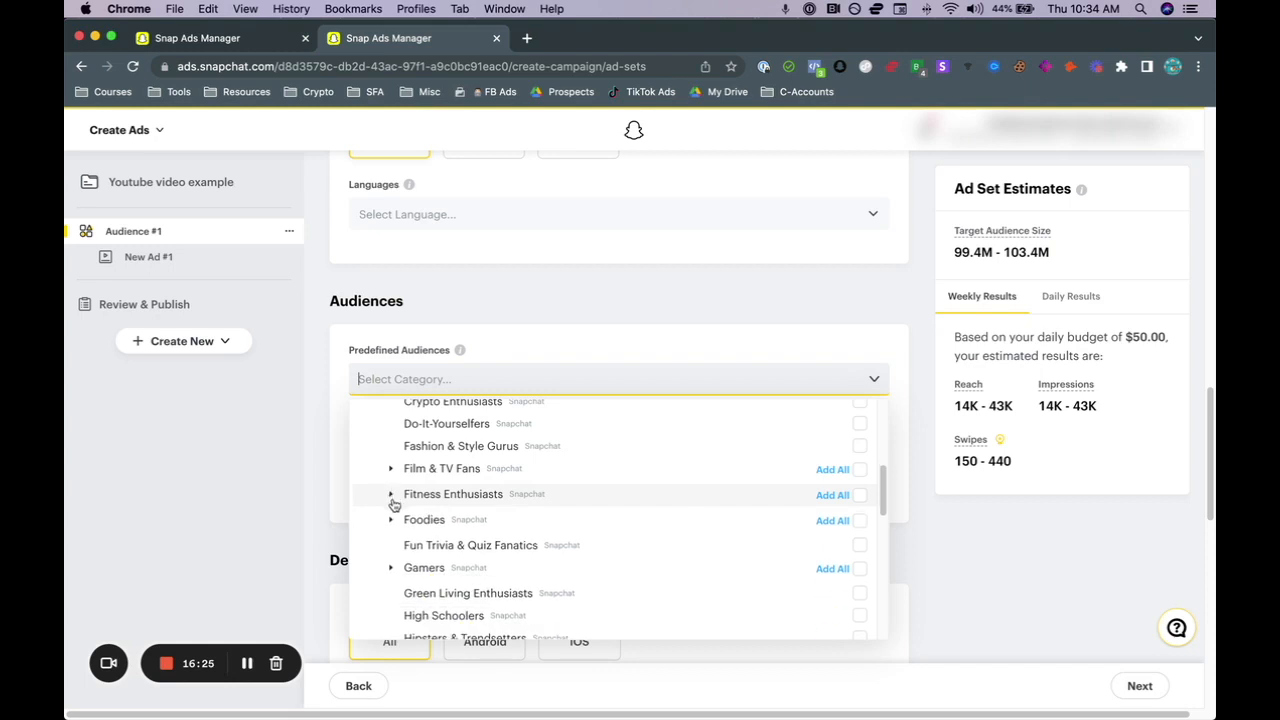
click(392, 521)
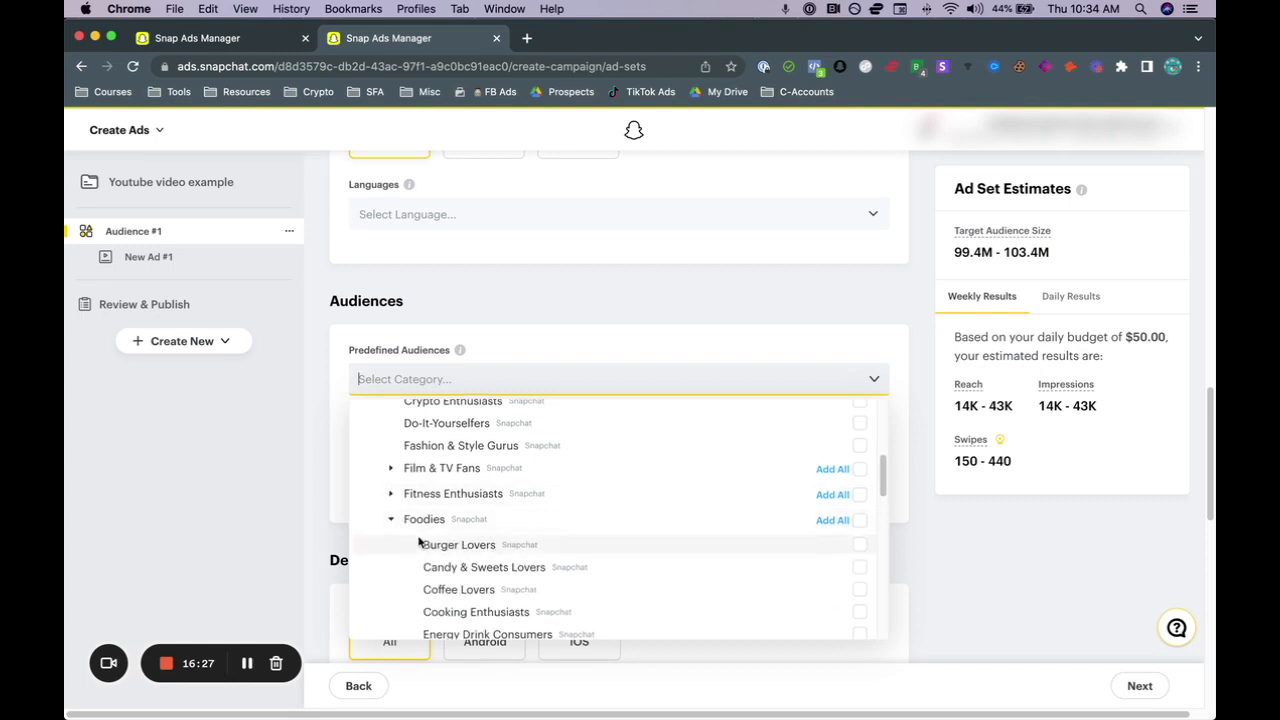
scroll(415, 530, down, 1)
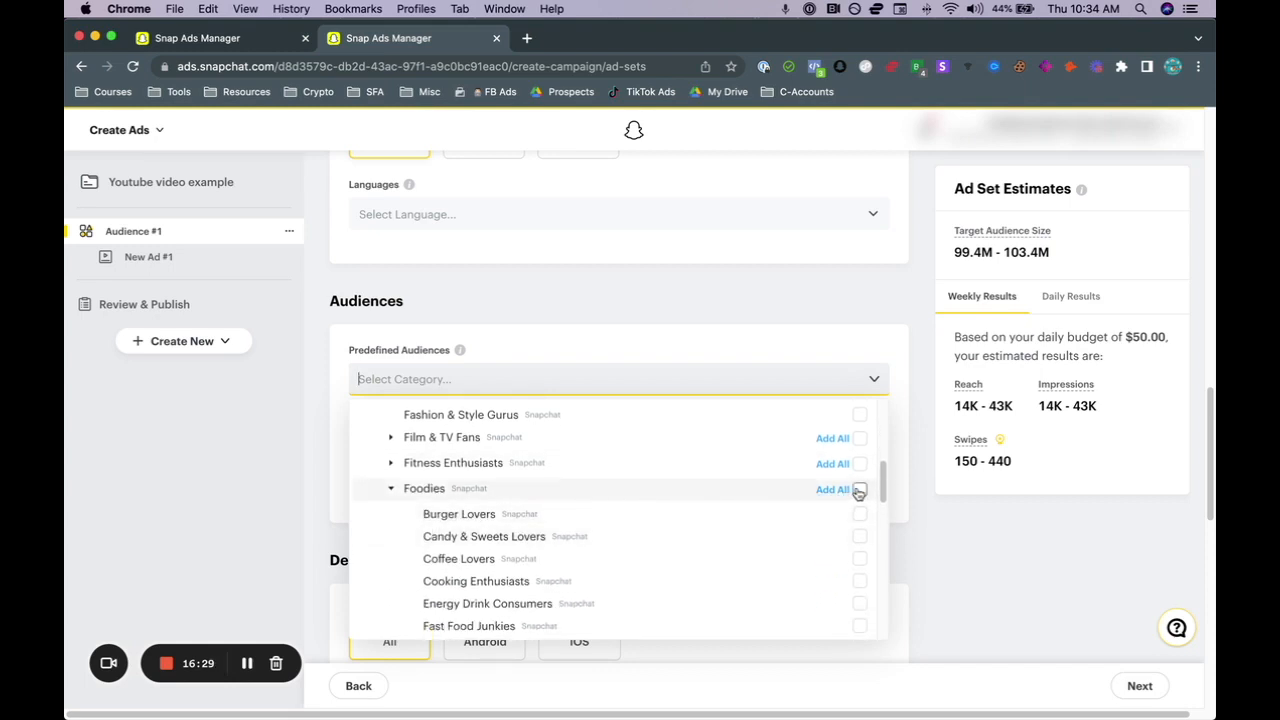
scroll(611, 526, down, 1)
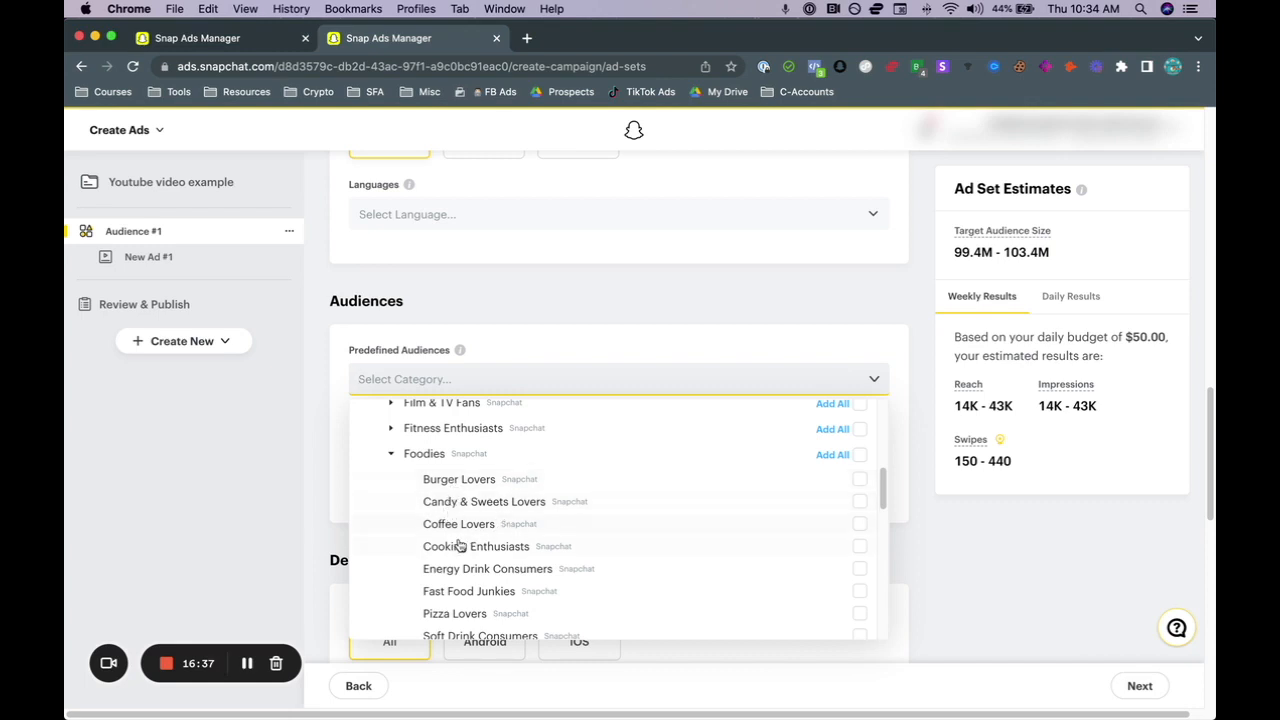
scroll(490, 558, down, 1)
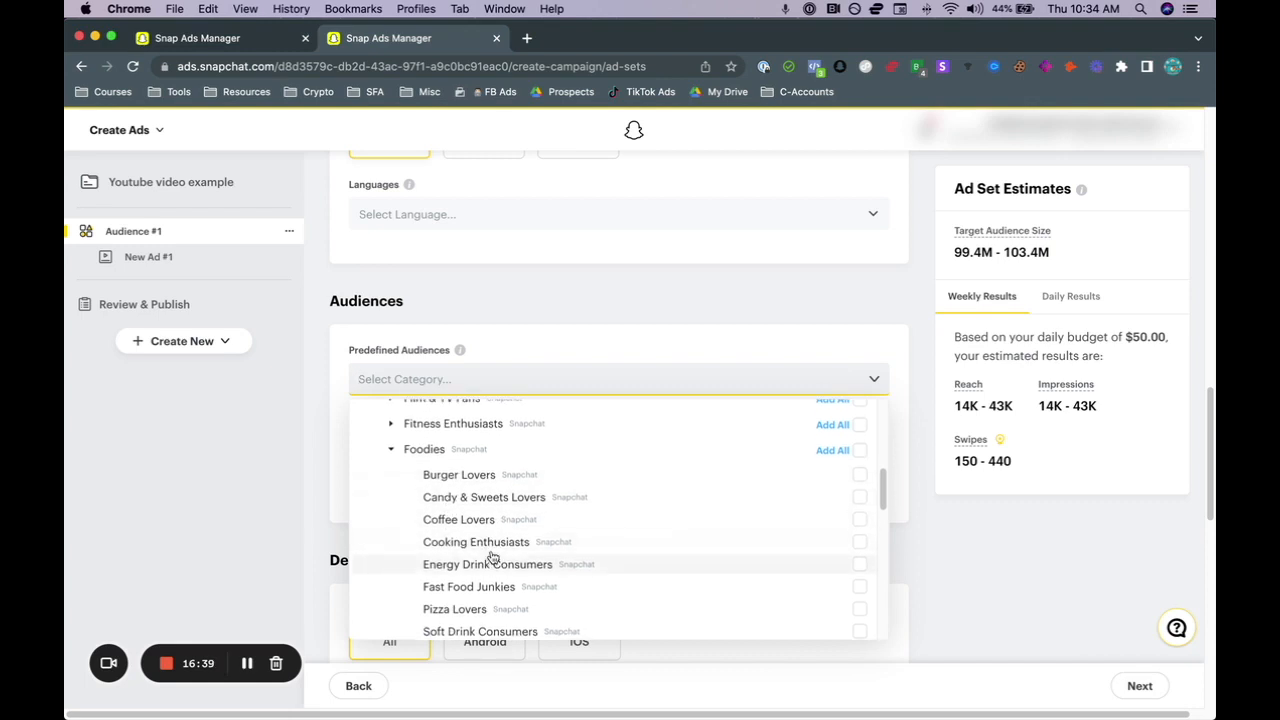
scroll(463, 566, down, 1)
scroll(461, 566, down, 1)
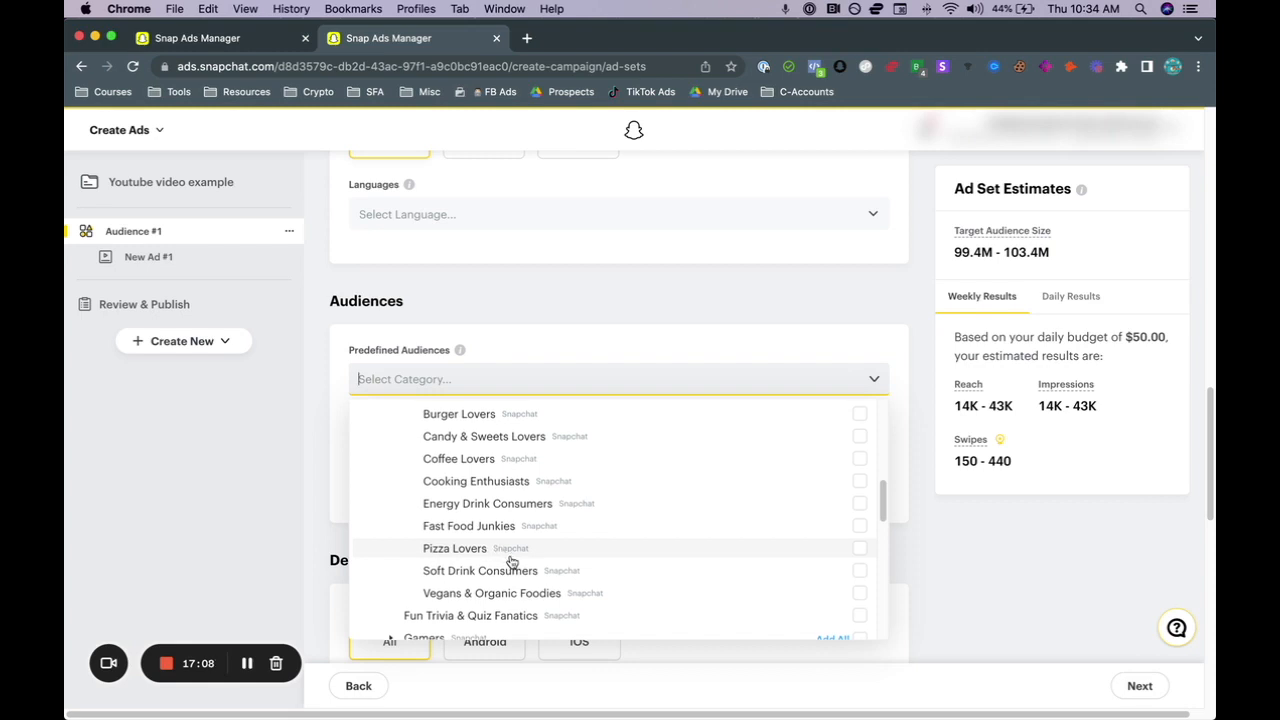
scroll(510, 558, up, 1)
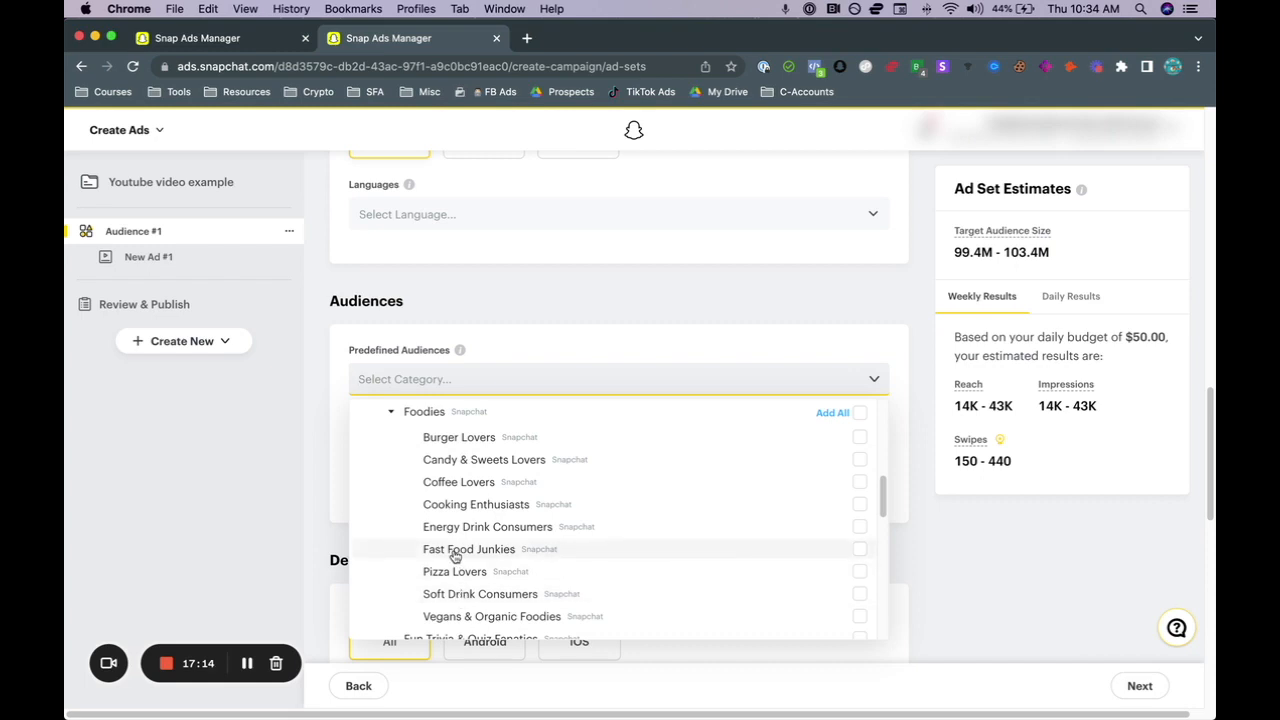
scroll(450, 570, up, 1)
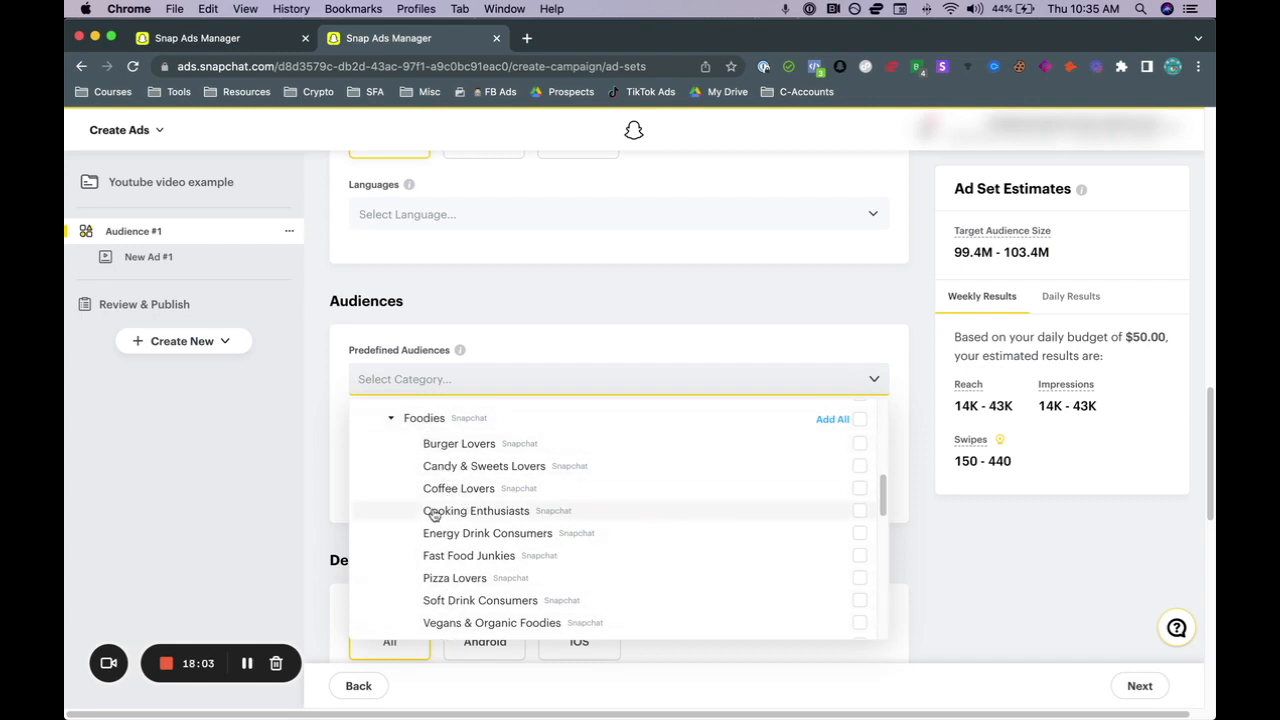
click(391, 421)
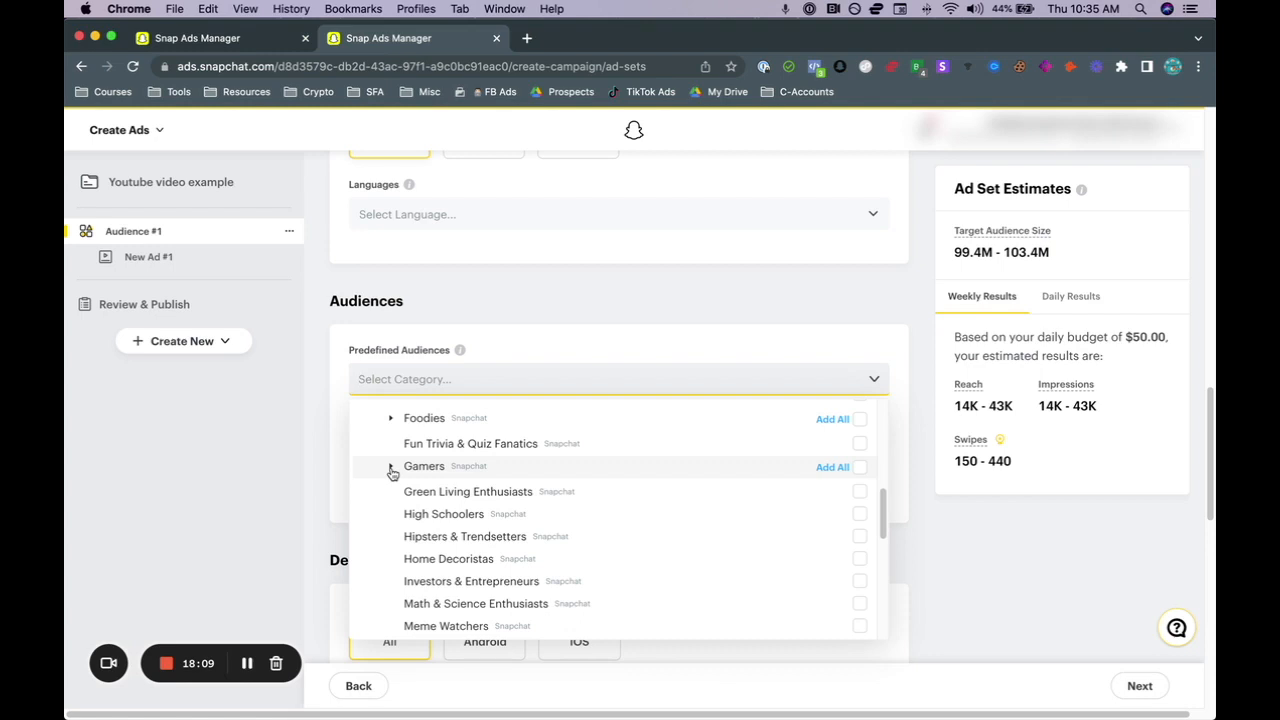
Step: Check the sub-audiences within Gamers, recheck those within Foodies, and collapse both groups
scroll(394, 468, down, 1)
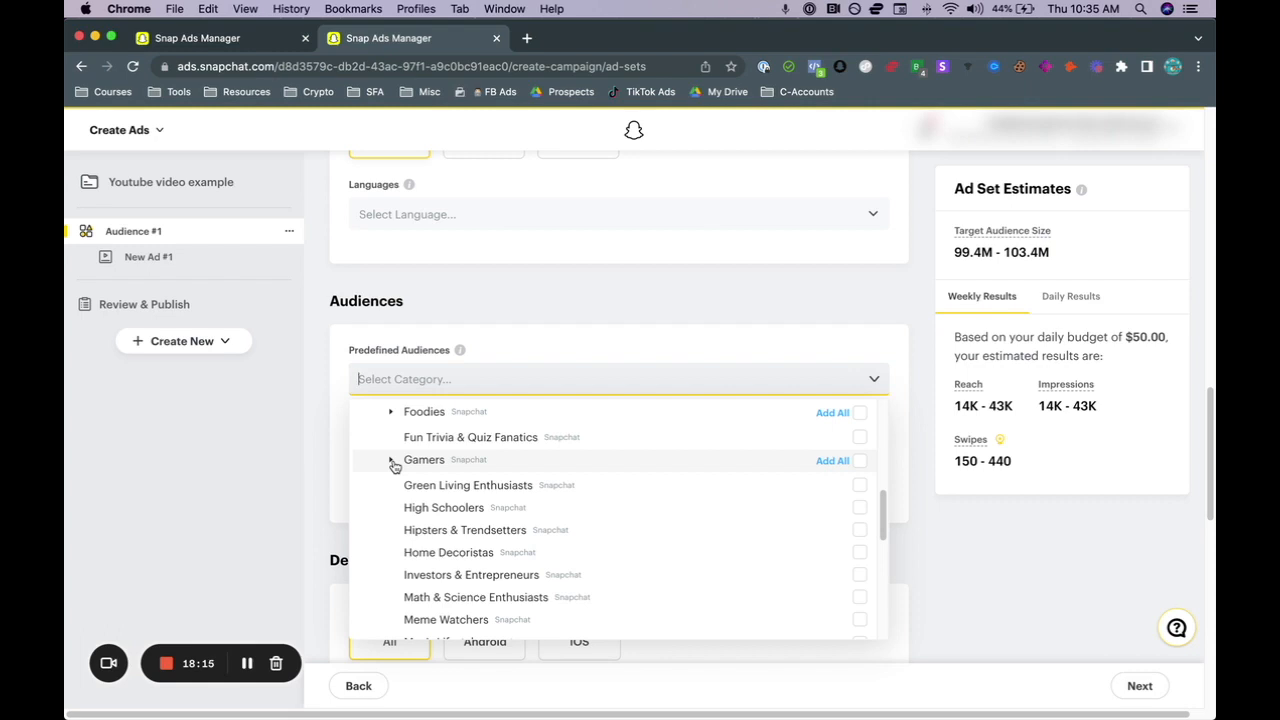
click(392, 462)
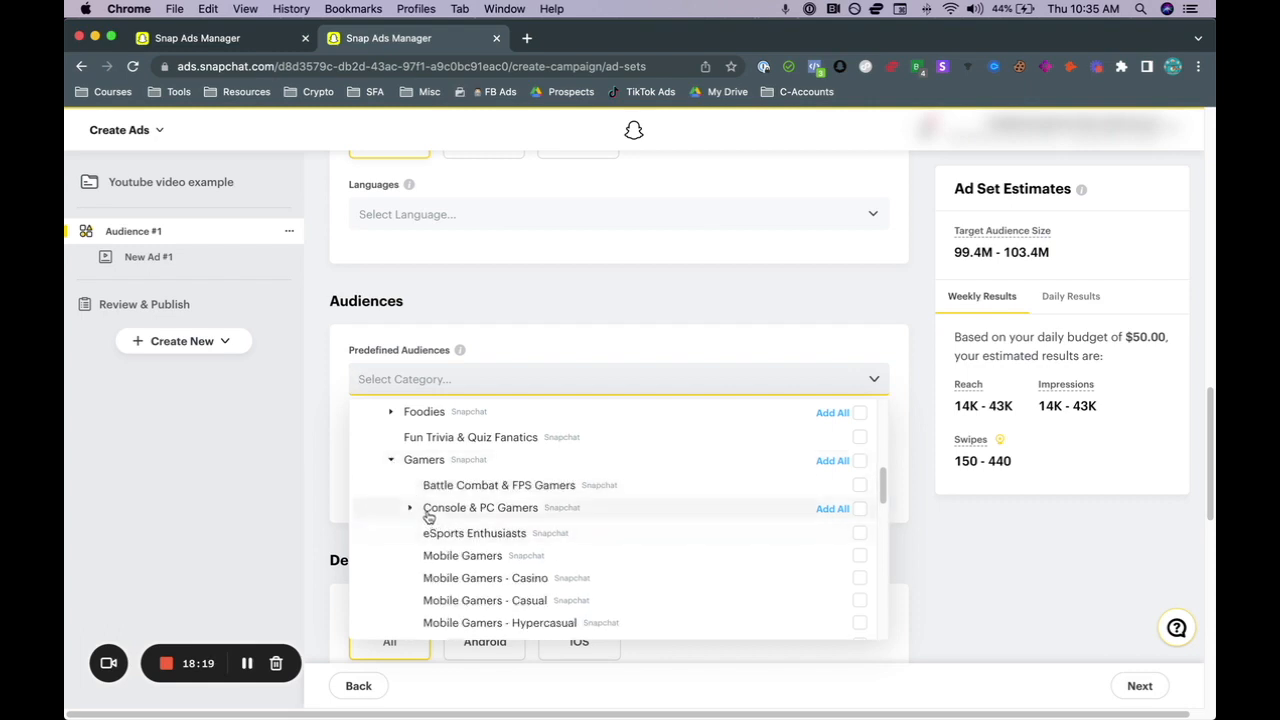
click(391, 463)
click(391, 416)
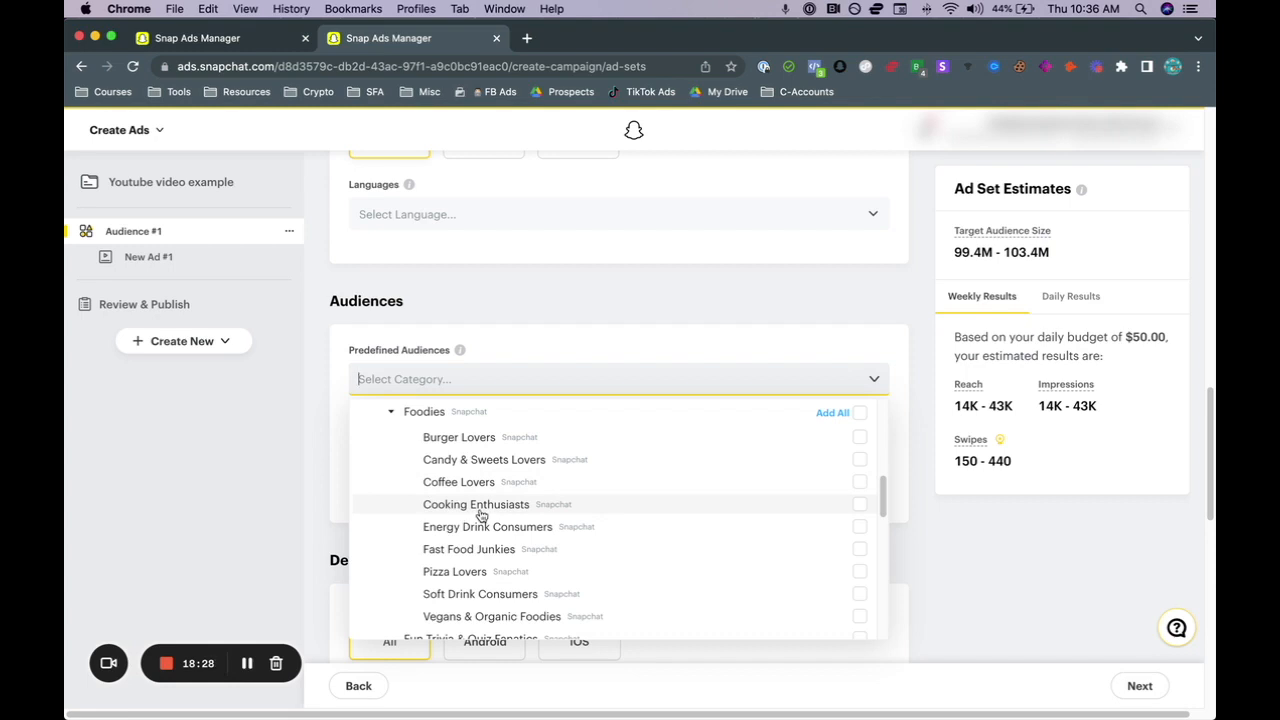
click(391, 416)
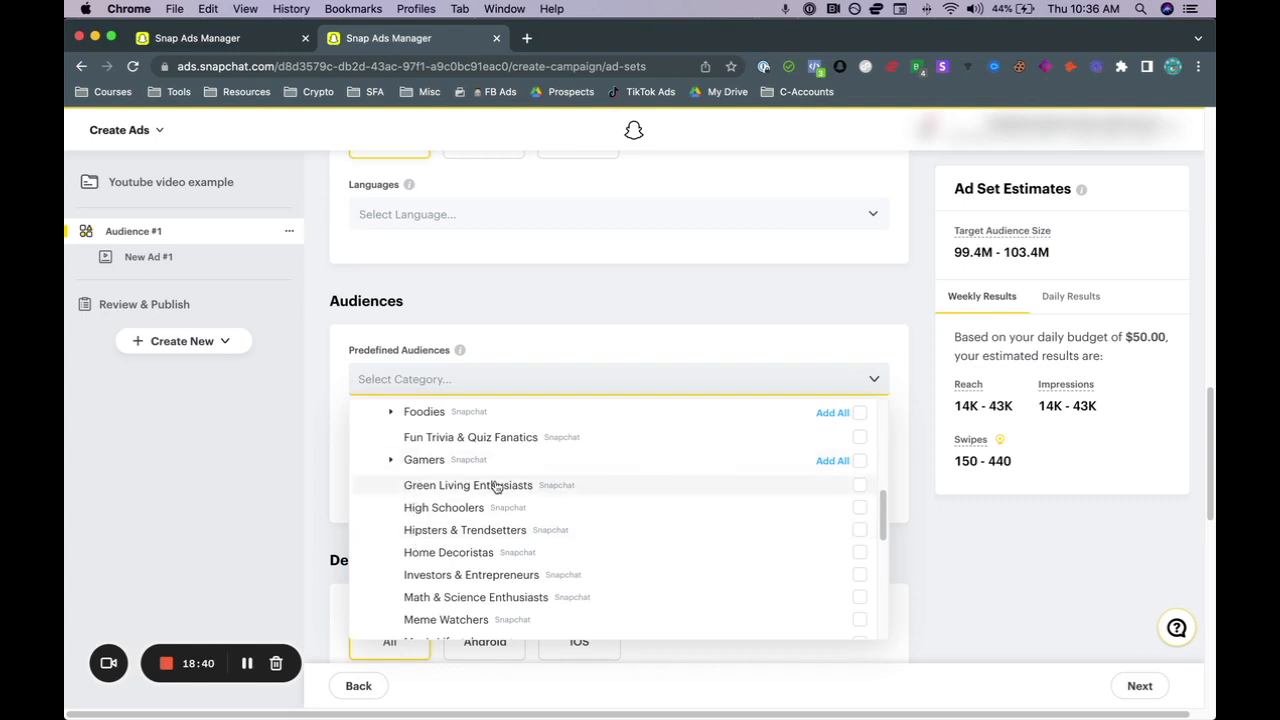
Step: Look over the Lifestyles audiences around Men's Lifestyle, then expand Gamers and its Console & PC Gamers subgroup
scroll(495, 604, down, 1)
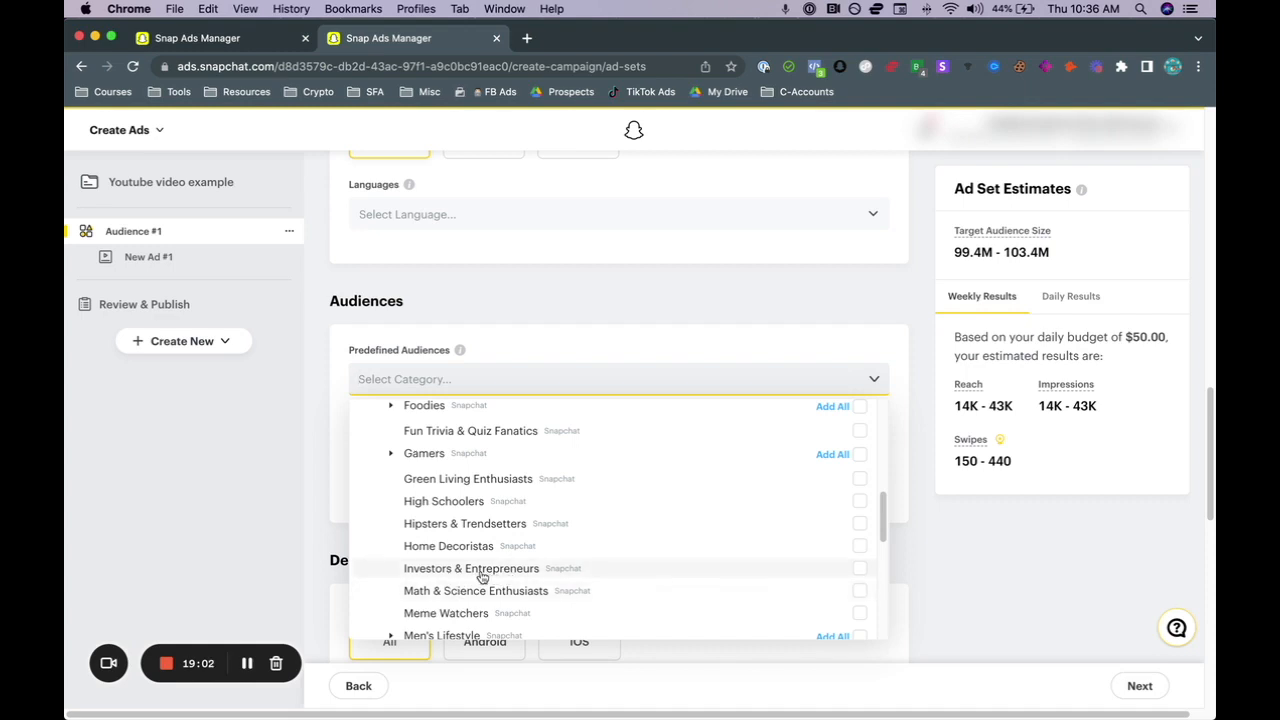
scroll(573, 572, down, 1)
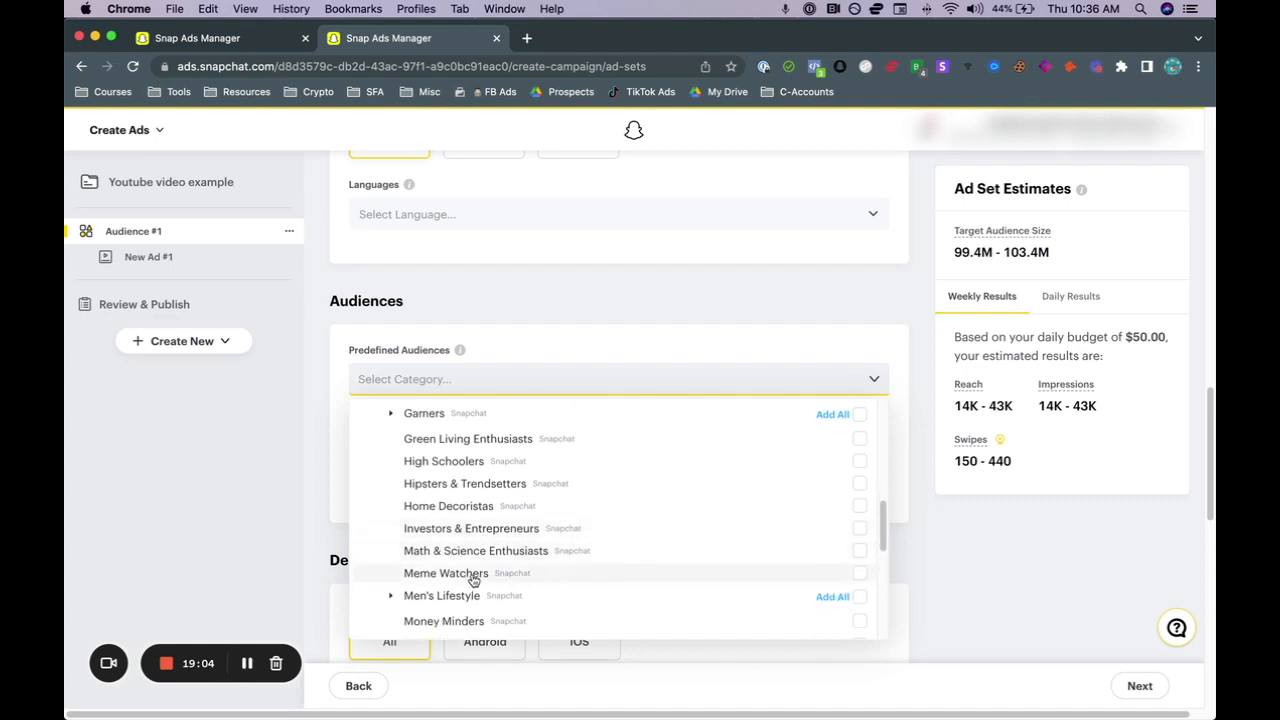
scroll(470, 540, up, 1)
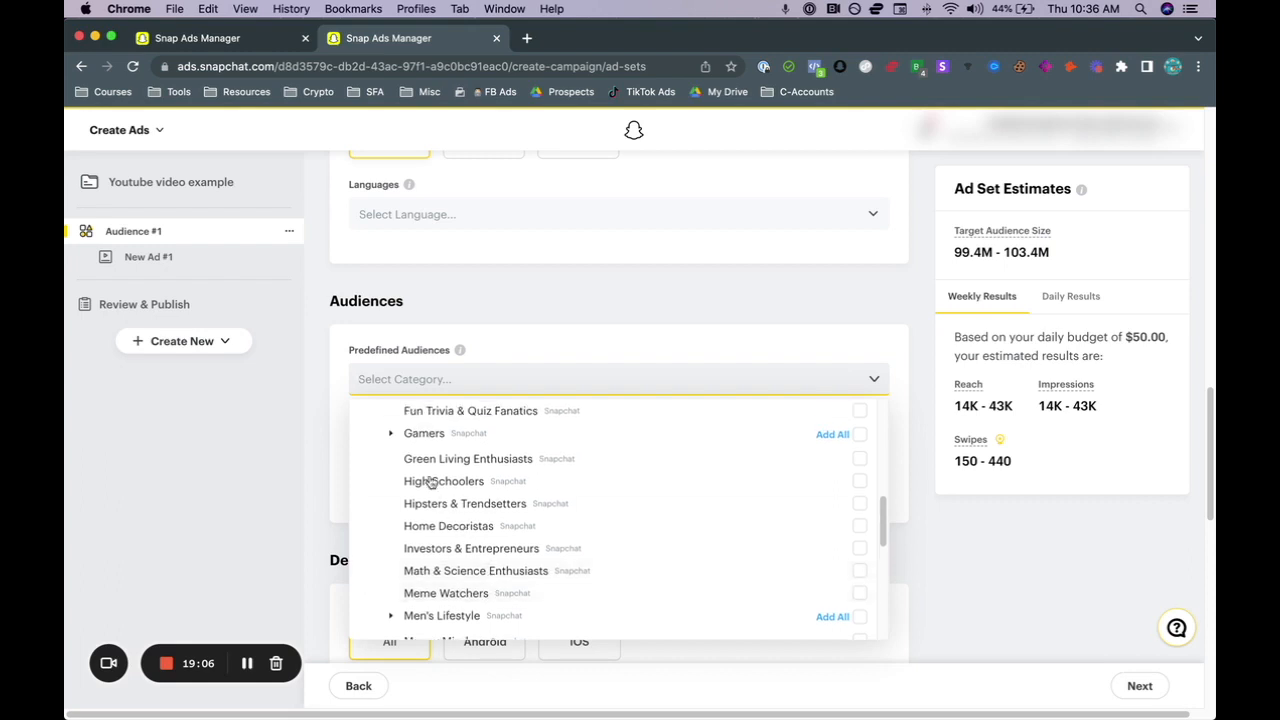
click(391, 436)
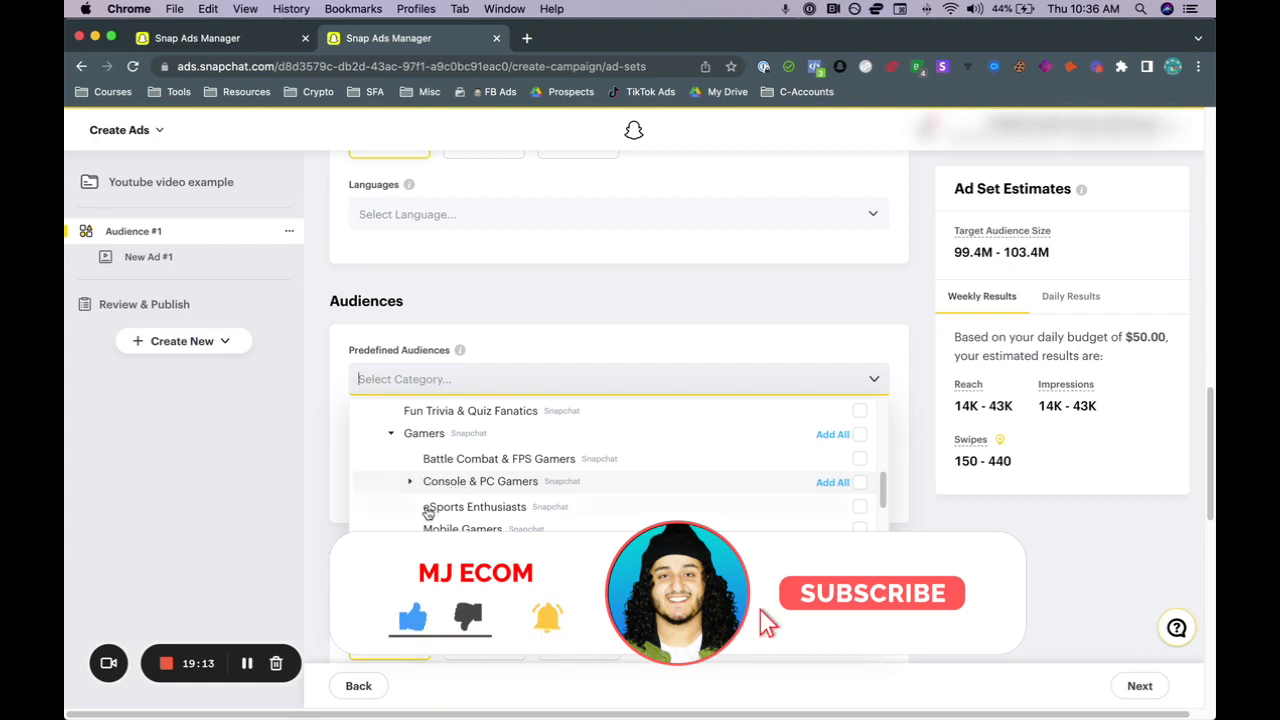
click(410, 485)
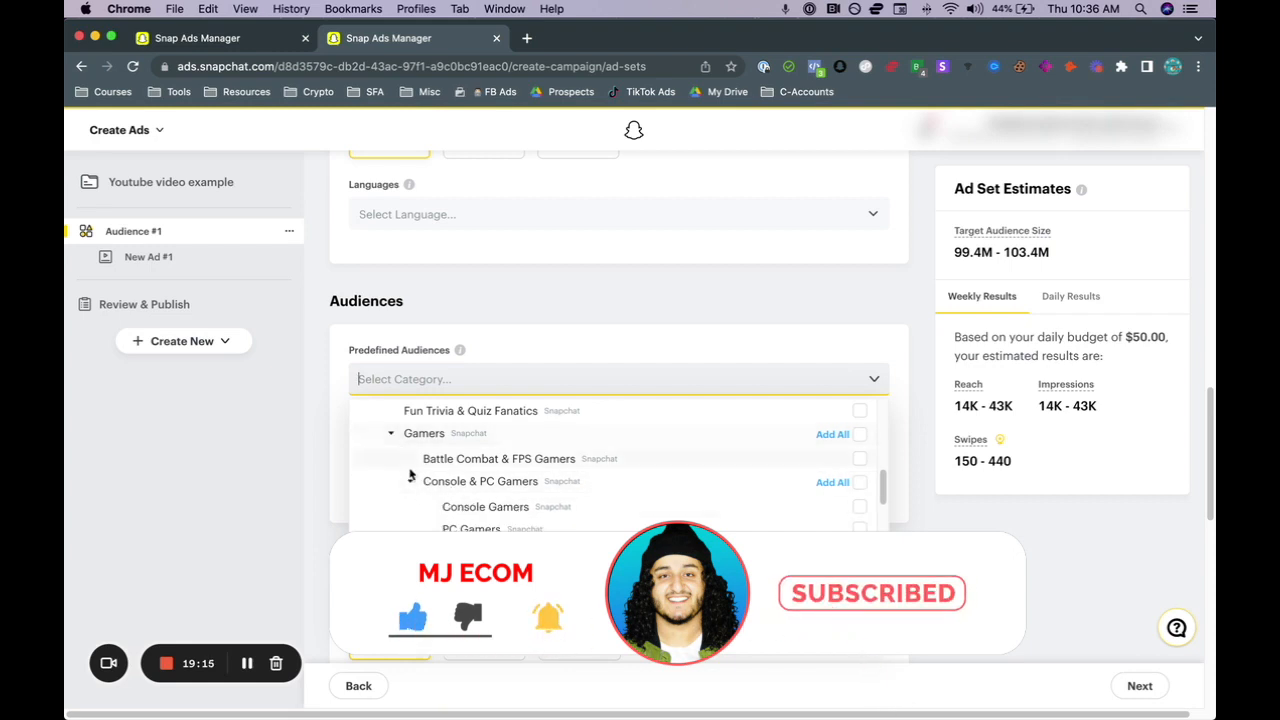
Step: Collapse the Gamers group, then check the sub-audiences within Men's Lifestyle and collapse that group
click(409, 482)
click(396, 444)
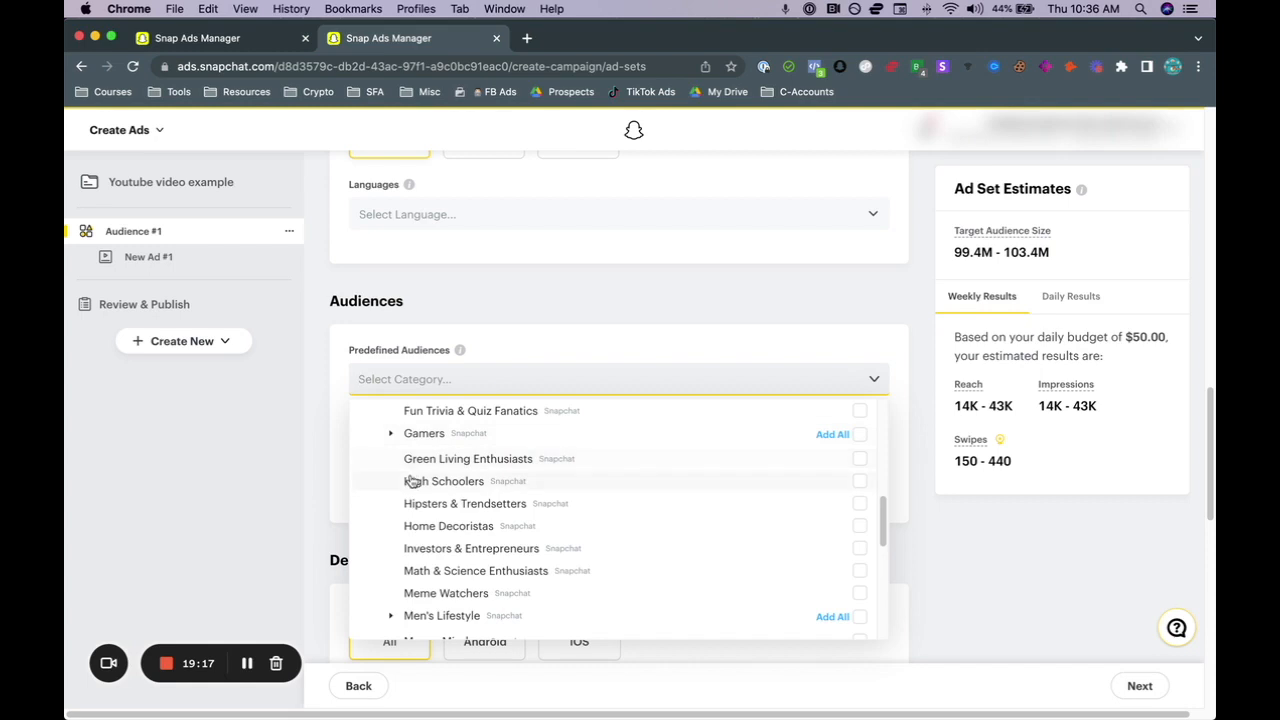
scroll(404, 470, down, 4)
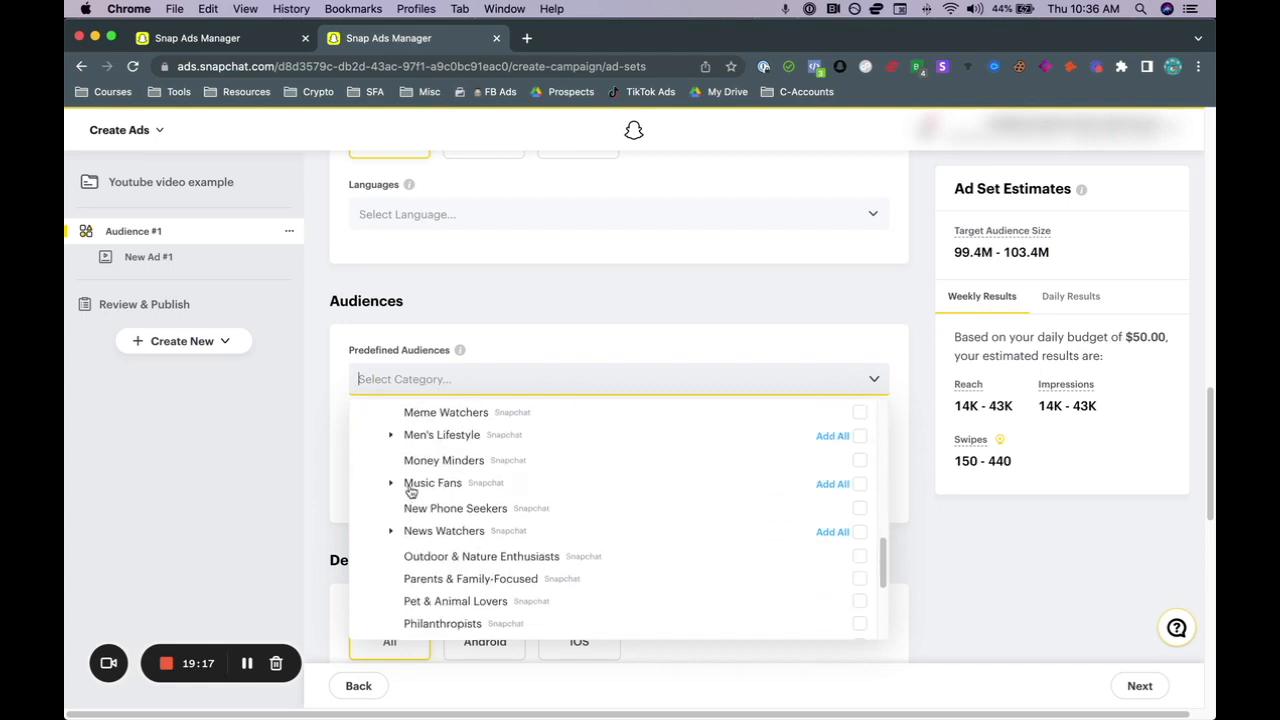
click(392, 438)
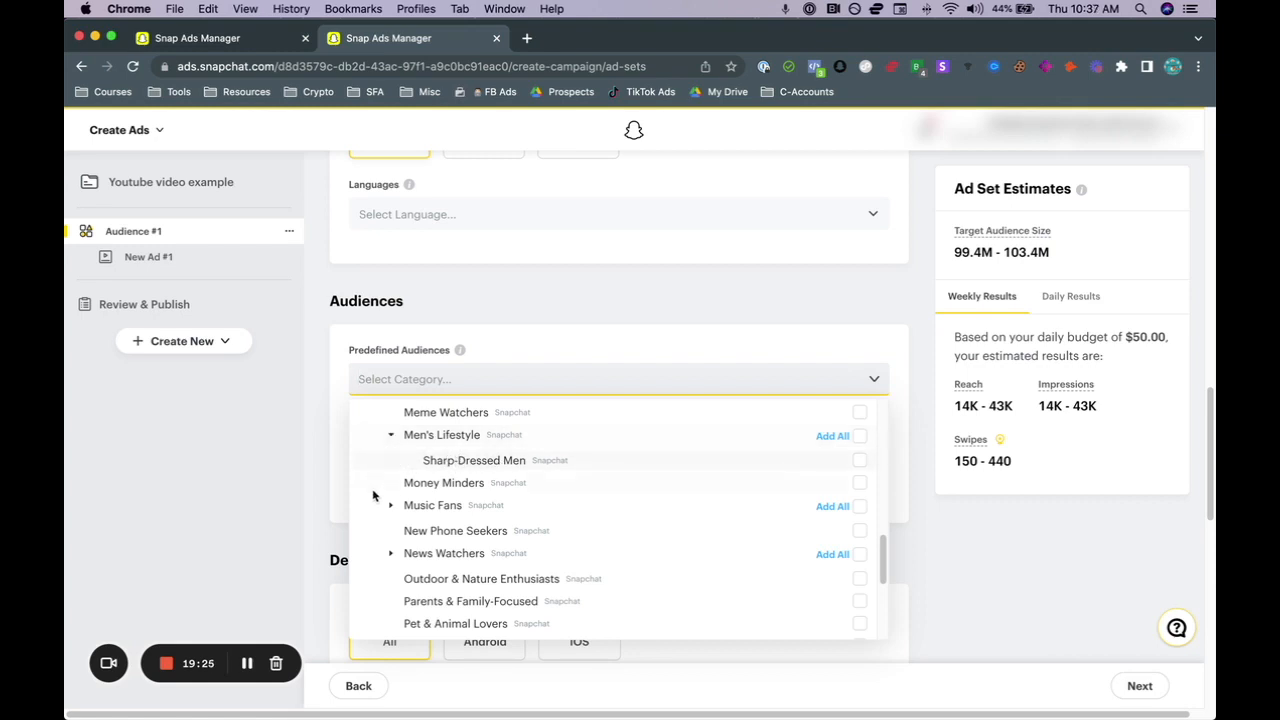
click(391, 436)
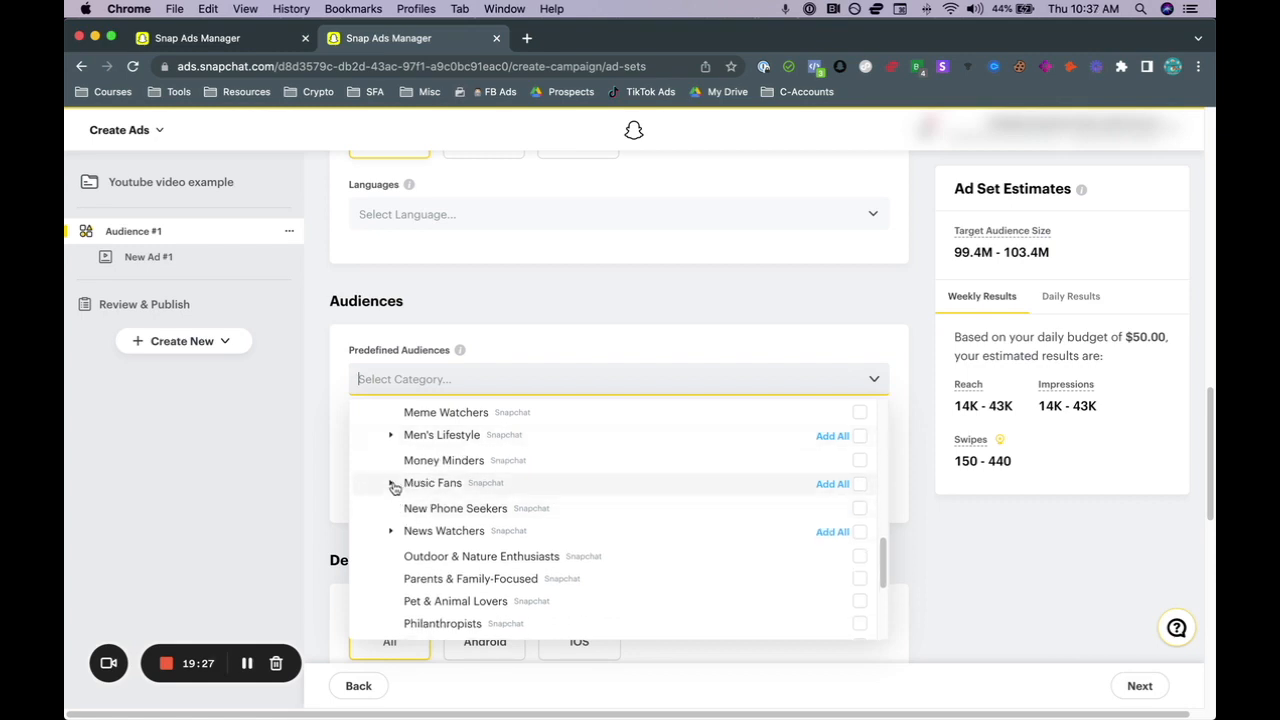
Step: Review the Music Fans sub-audiences from Concert & Festival Goers to World Music Fans, then collapse the group
click(391, 484)
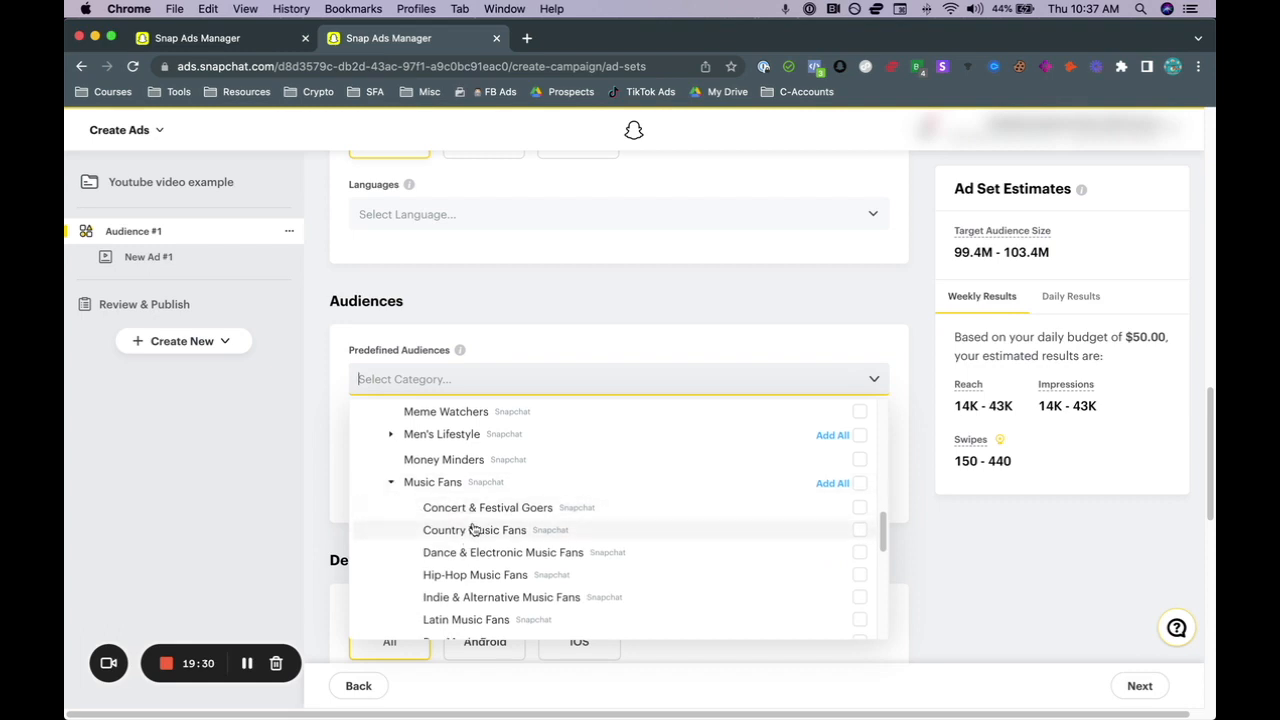
scroll(470, 528, down, 1)
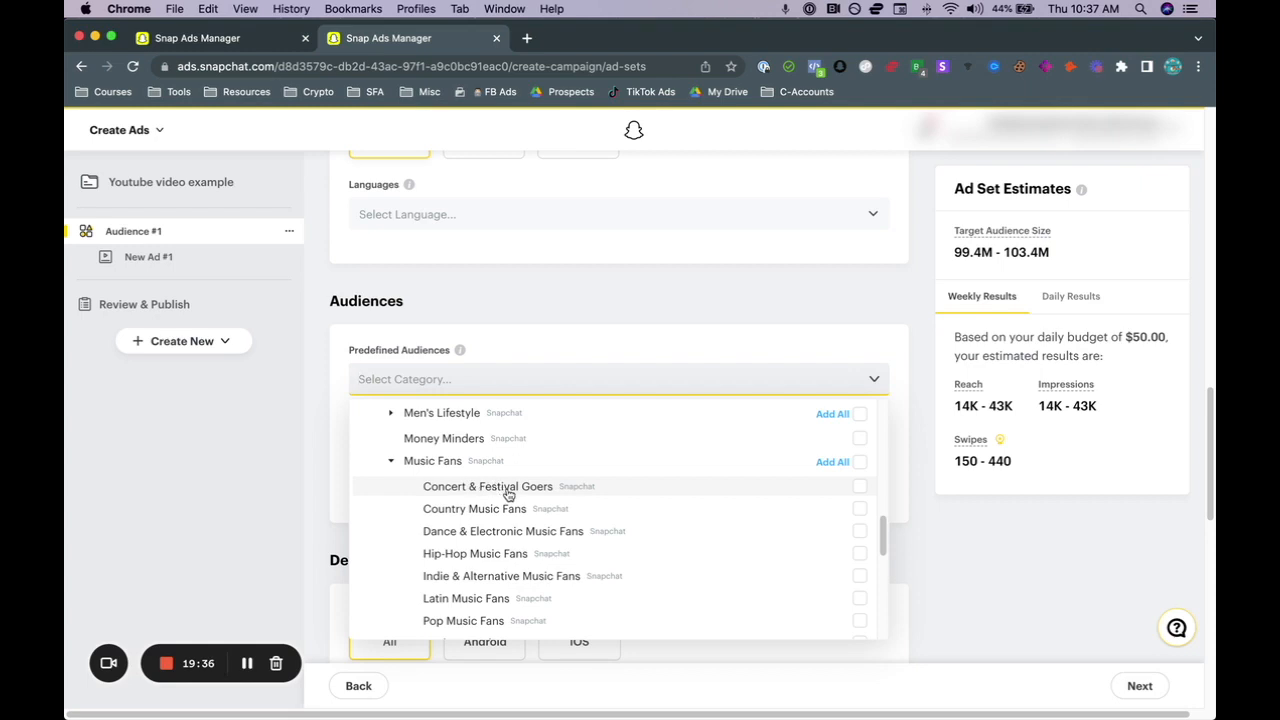
scroll(486, 551, down, 1)
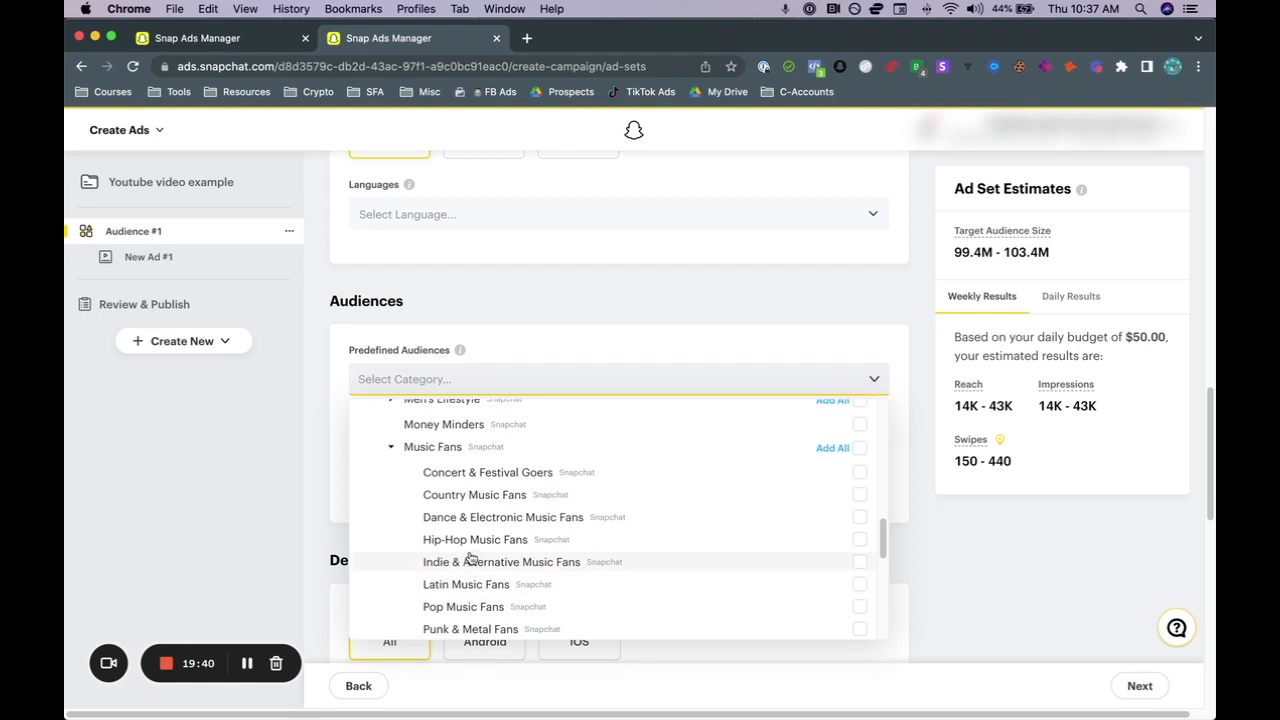
scroll(471, 557, down, 1)
scroll(471, 557, down, 1)
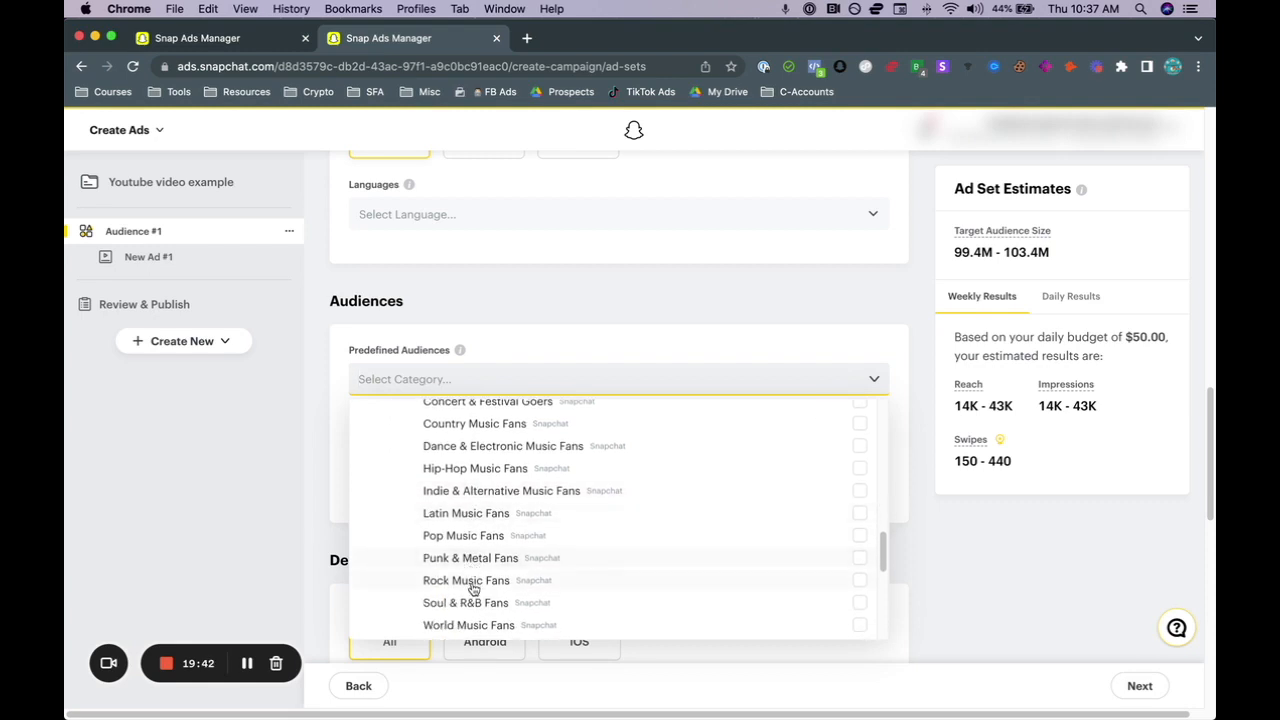
scroll(468, 590, down, 1)
scroll(466, 582, up, 3)
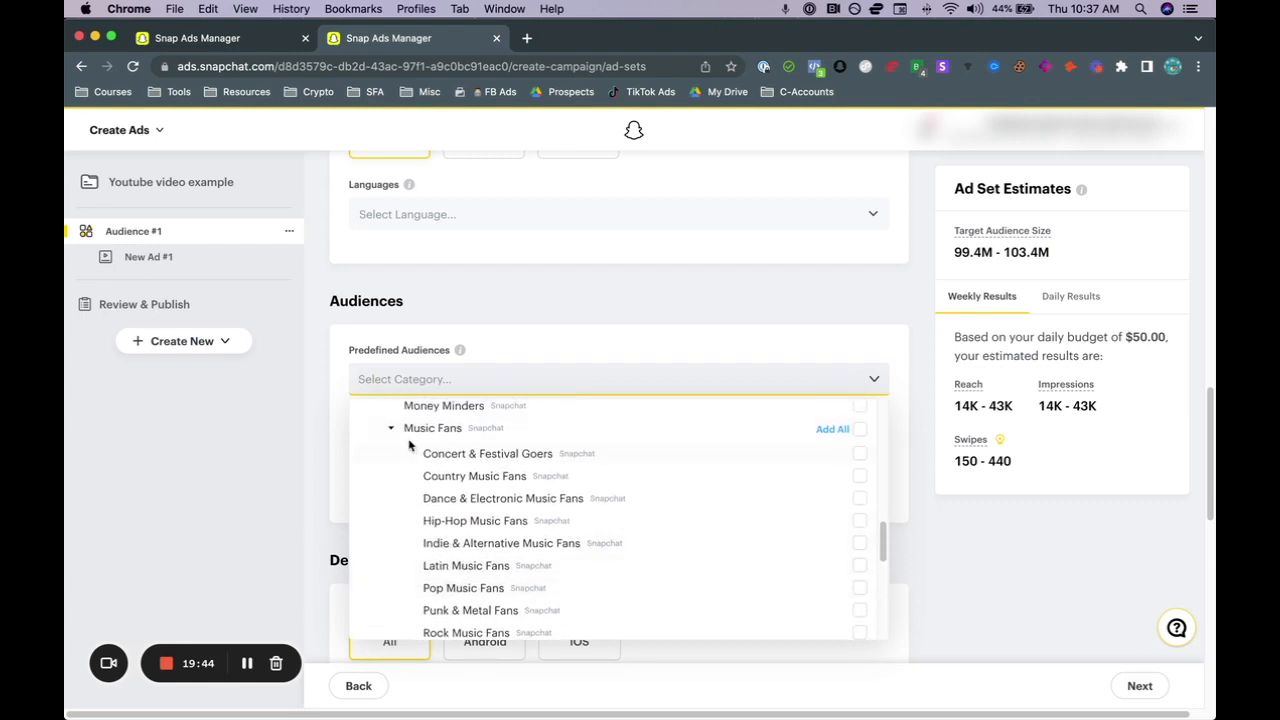
click(392, 430)
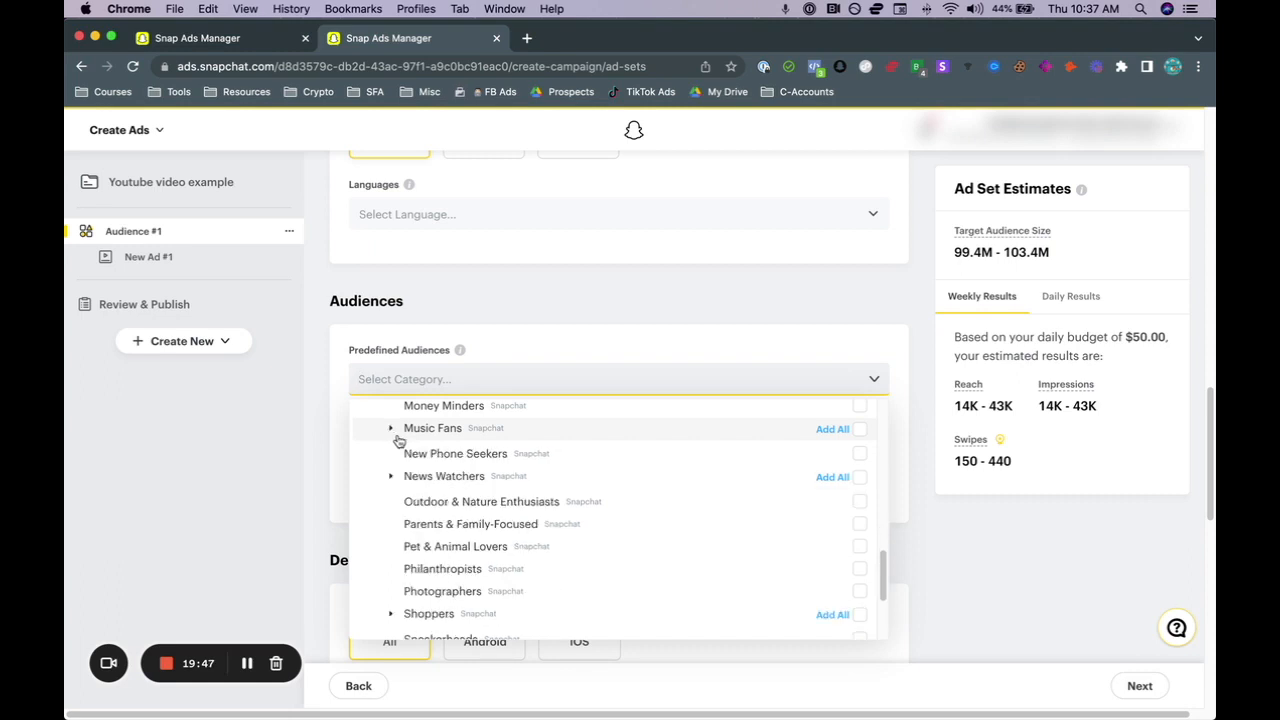
Step: Check the sub-audiences within the News Watchers group and collapse it
scroll(397, 490, down, 2)
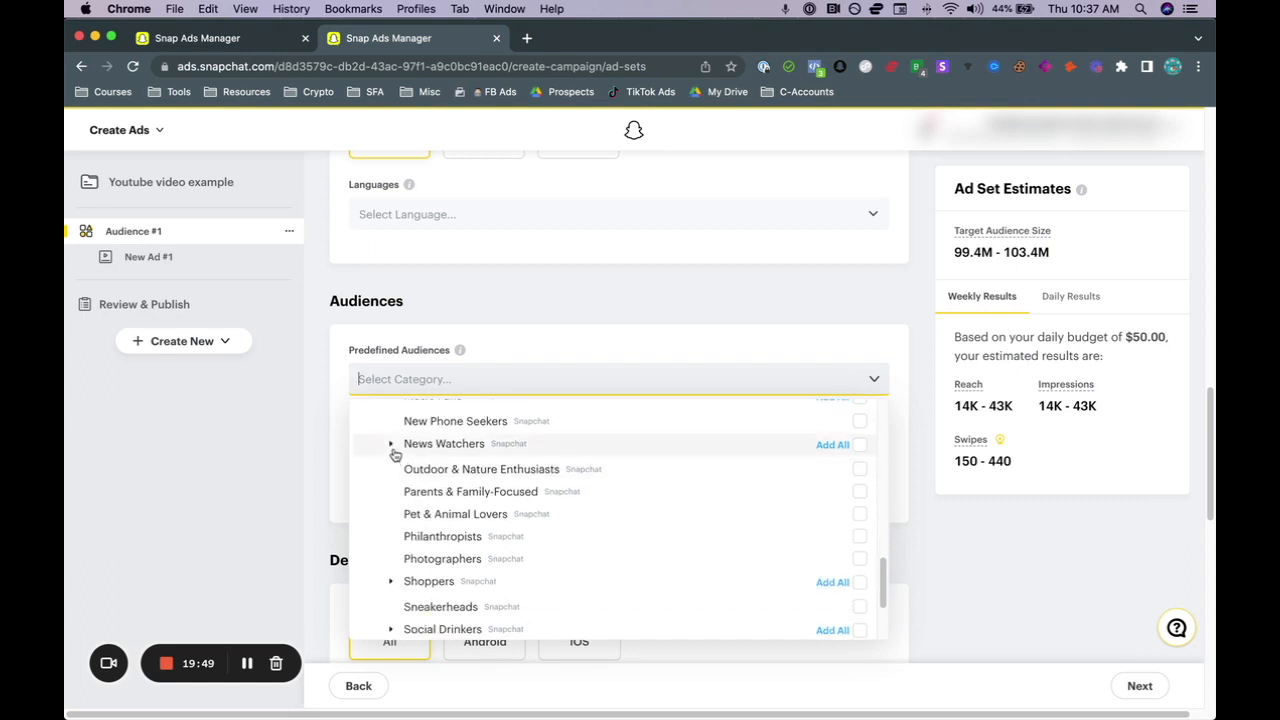
click(391, 446)
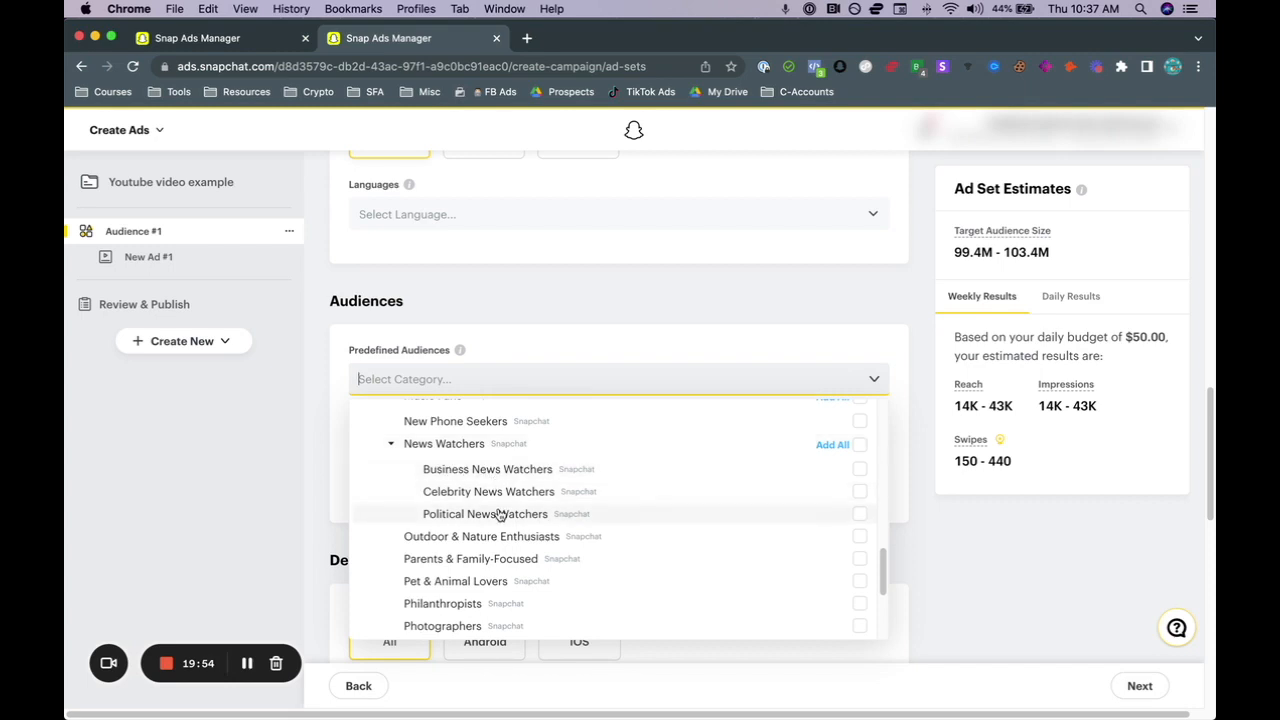
click(394, 447)
Step: Review the Shoppers sub-audiences from Automotive Shoppers to Toy Shoppers, then collapse the group
scroll(420, 512, down, 3)
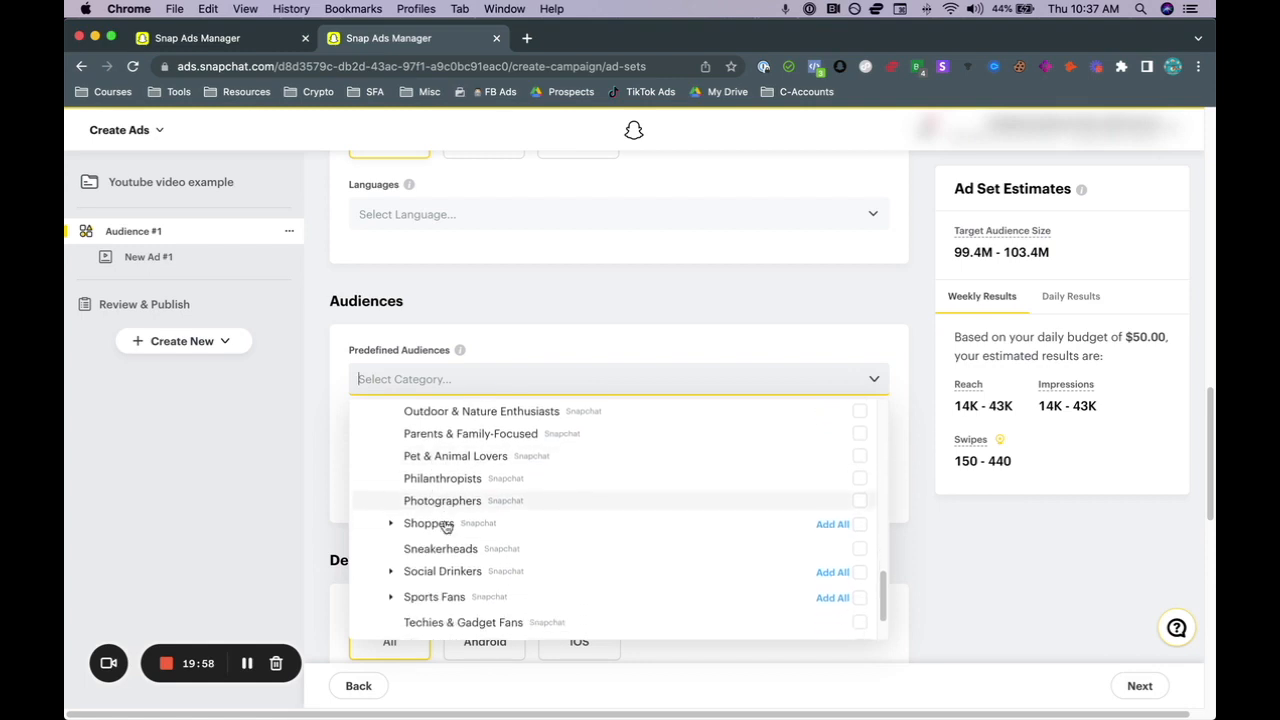
click(392, 490)
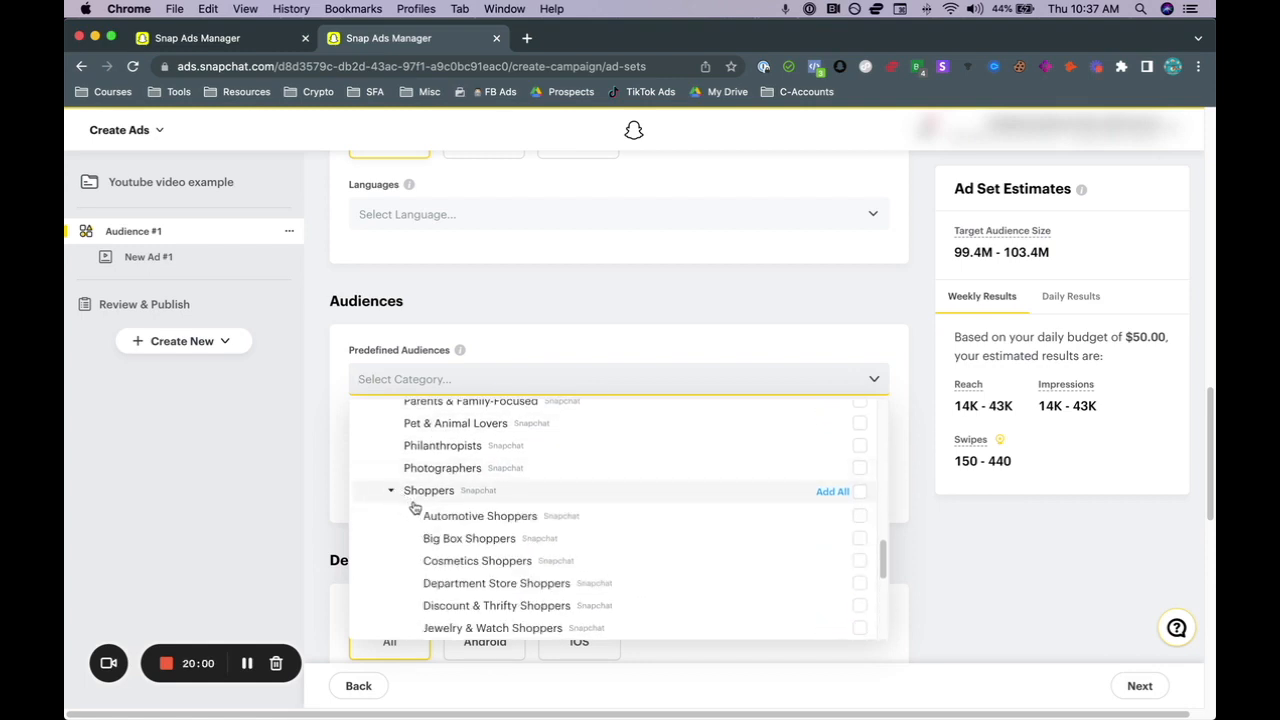
scroll(437, 521, down, 2)
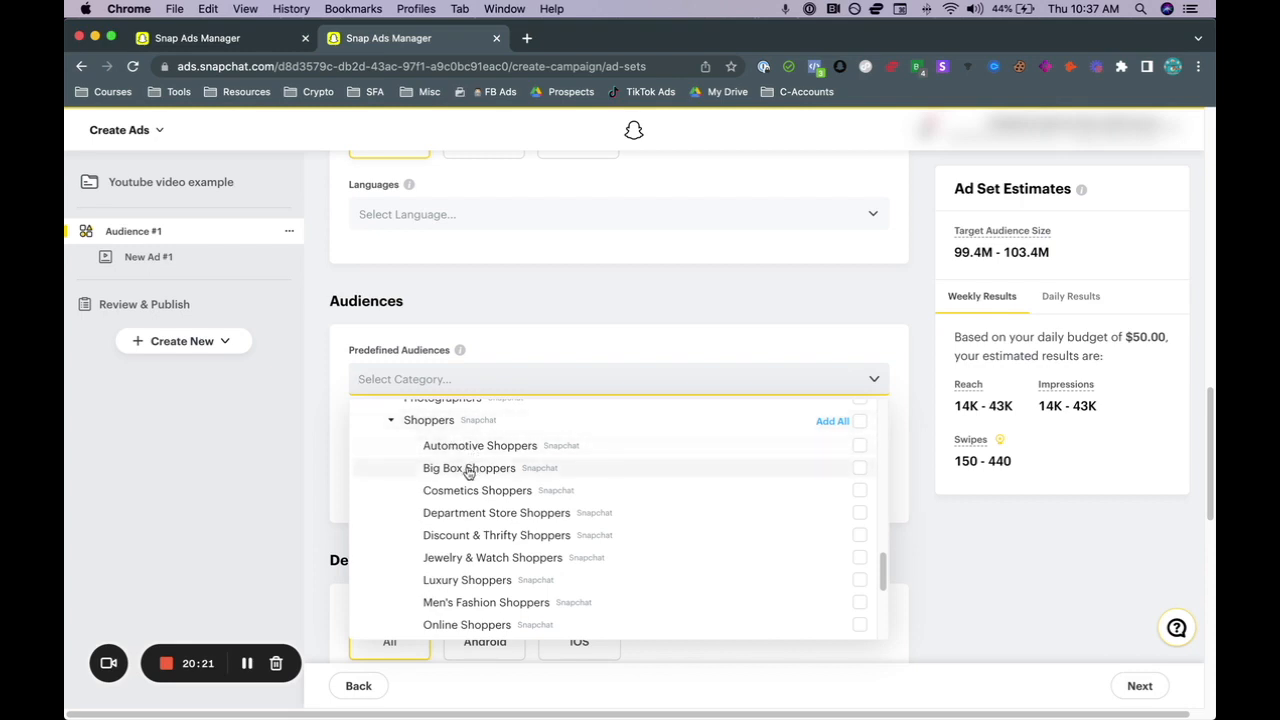
scroll(466, 472, down, 1)
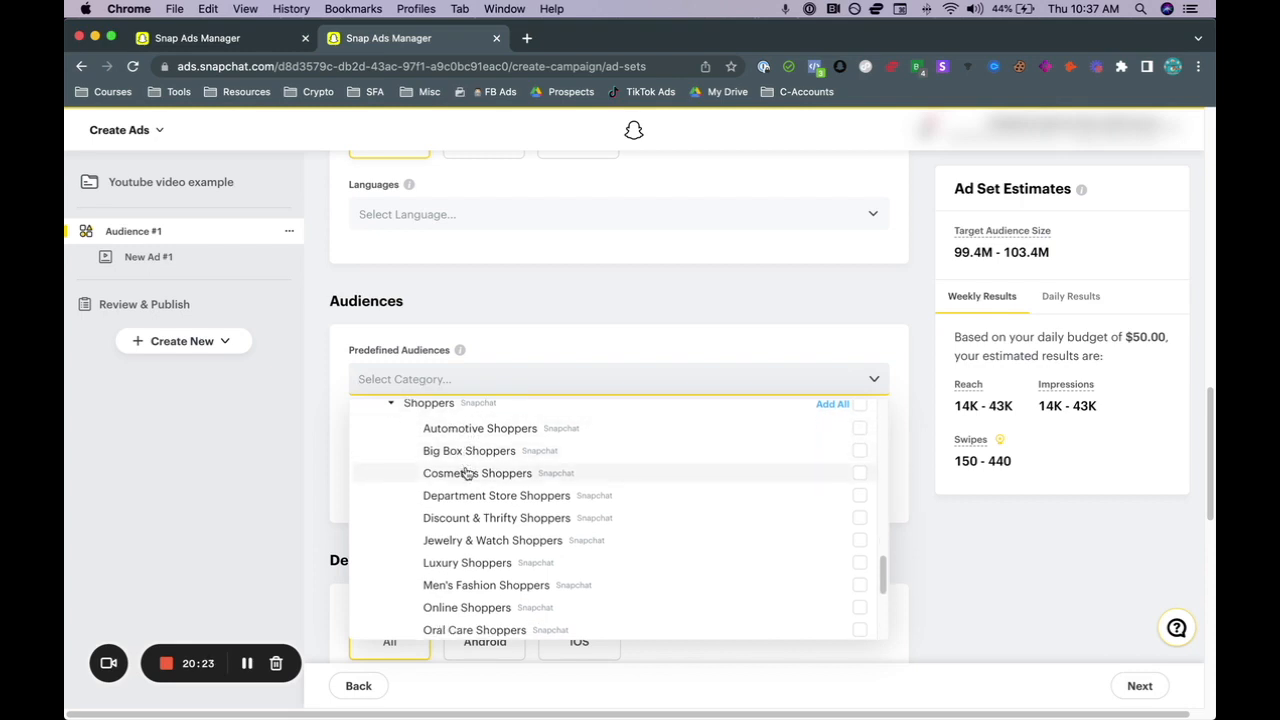
scroll(467, 473, up, 1)
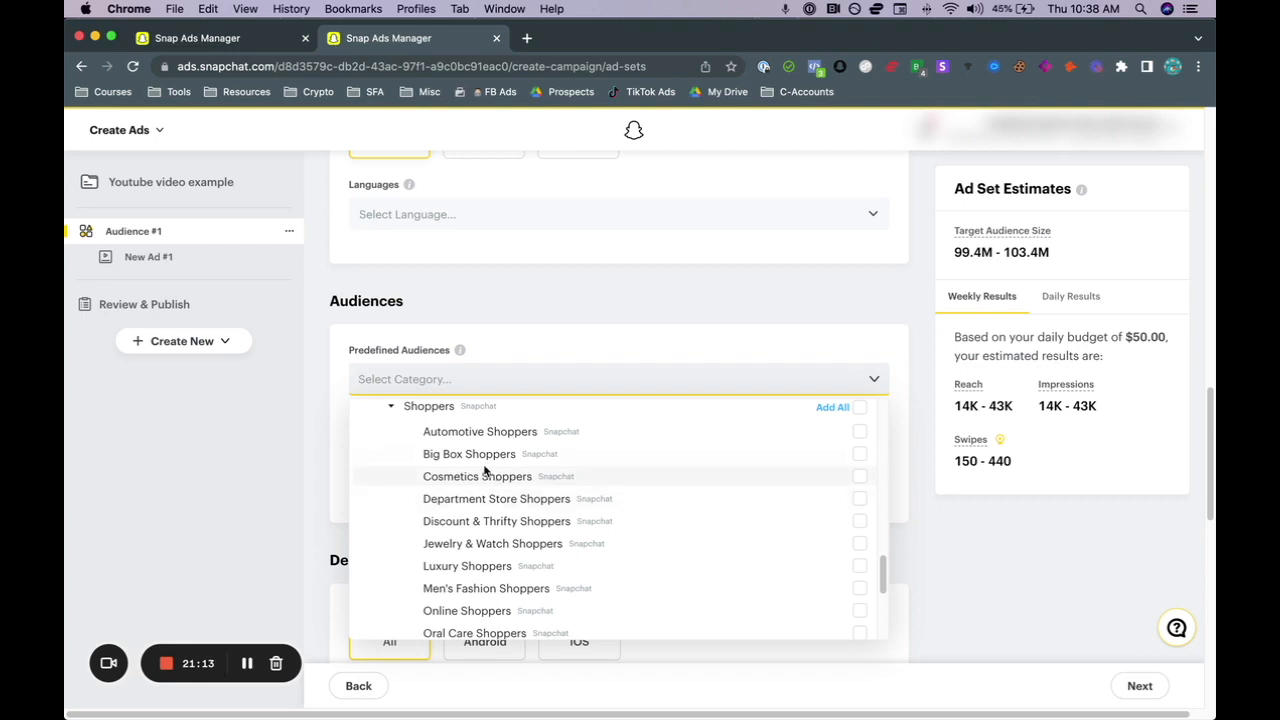
scroll(455, 600, down, 2)
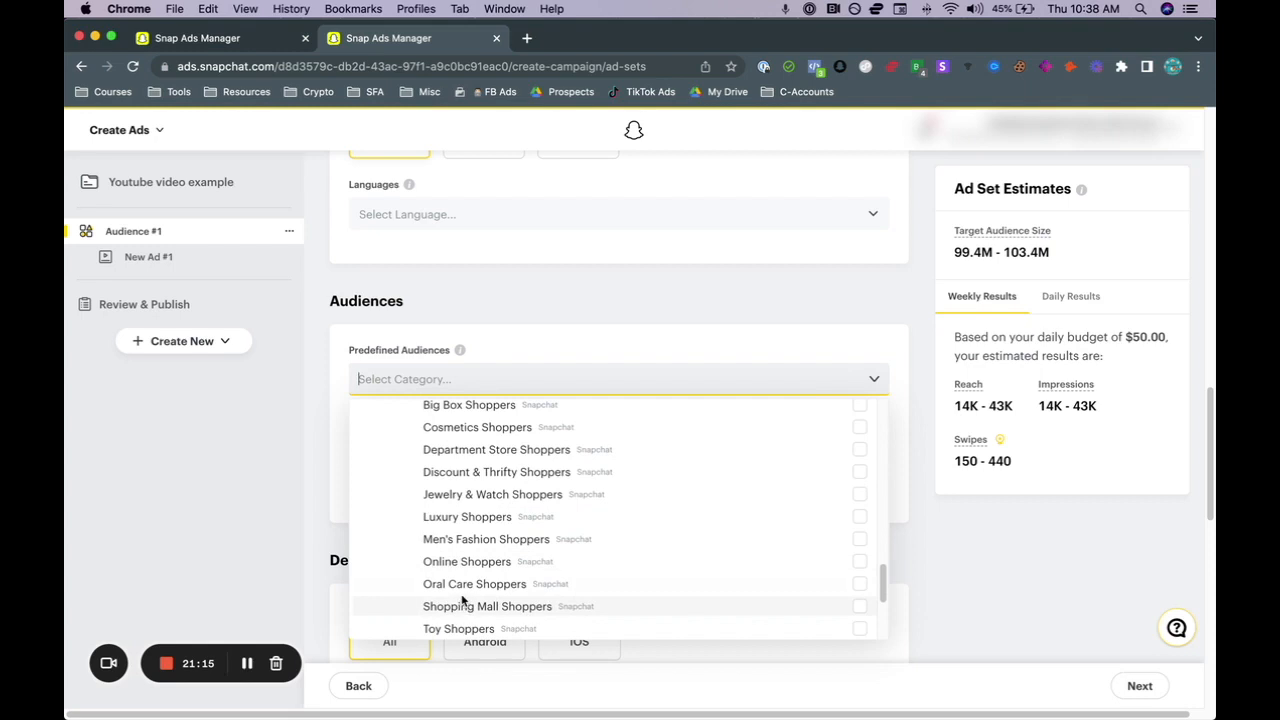
scroll(457, 600, down, 3)
scroll(455, 592, up, 2)
scroll(455, 590, up, 4)
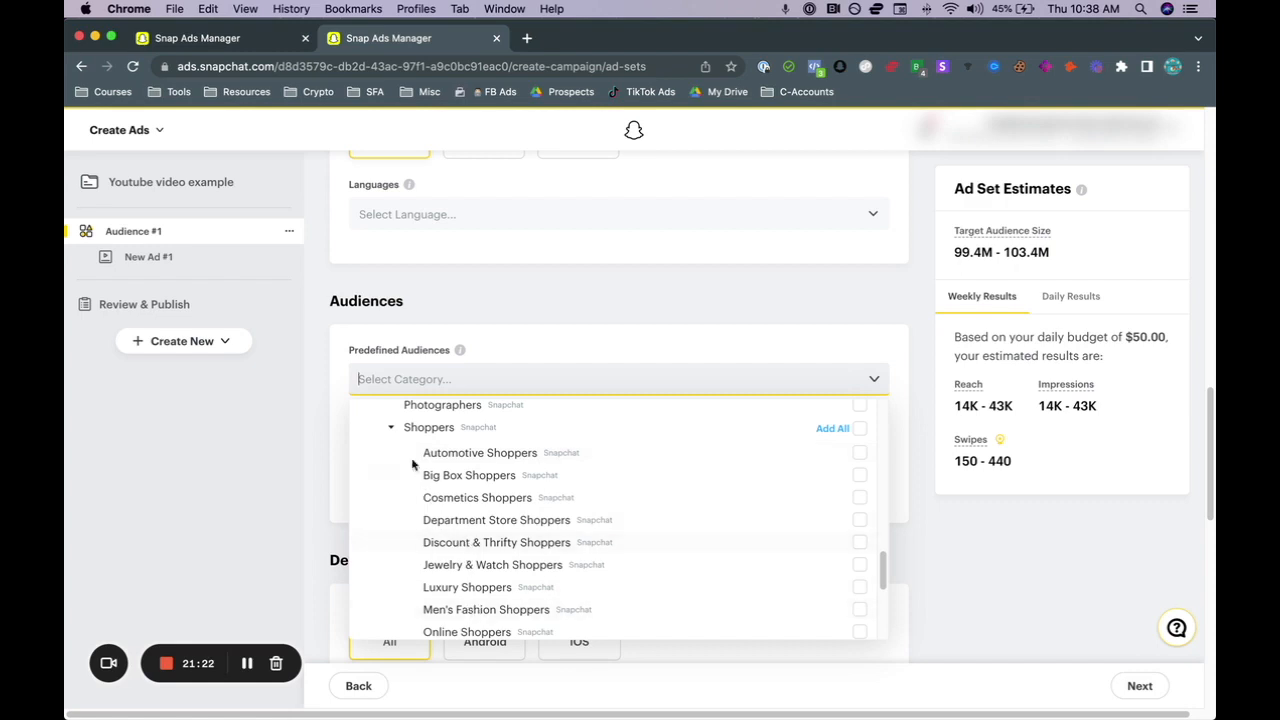
click(390, 431)
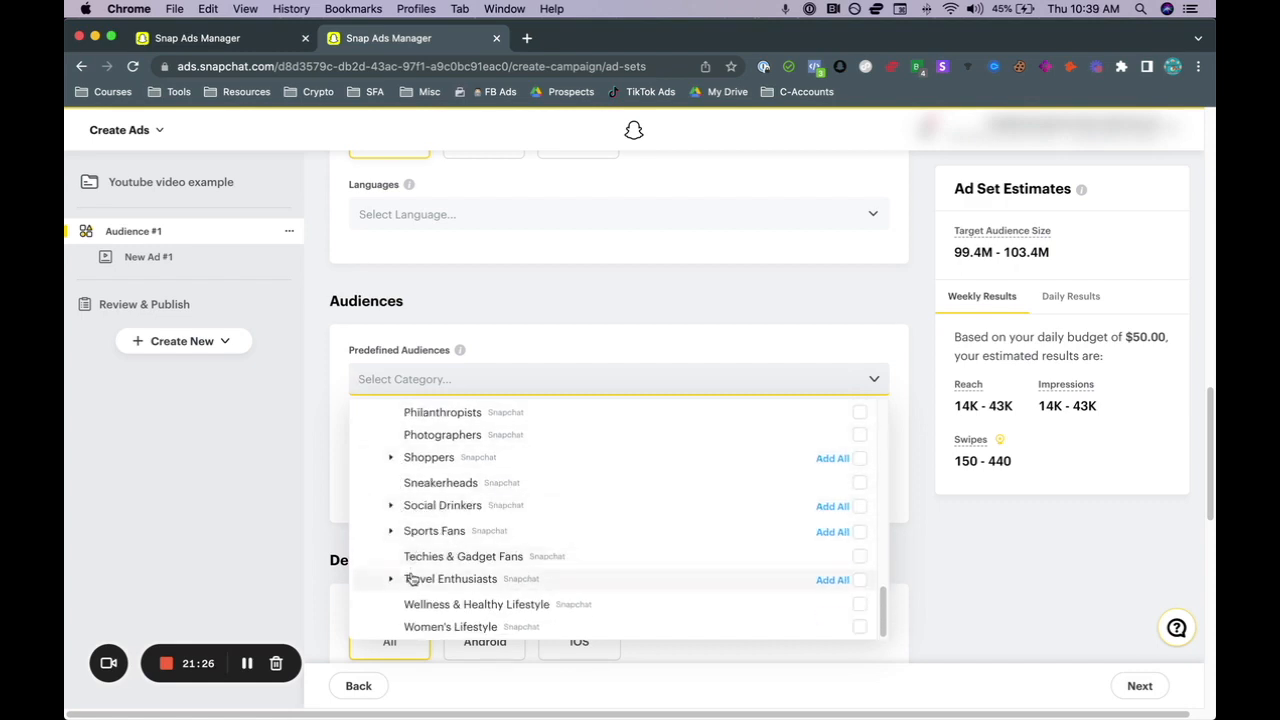
Step: Look through the sub-audiences within the Sports Fans group and collapse it
scroll(413, 580, down, 1)
click(391, 524)
scroll(463, 587, down, 3)
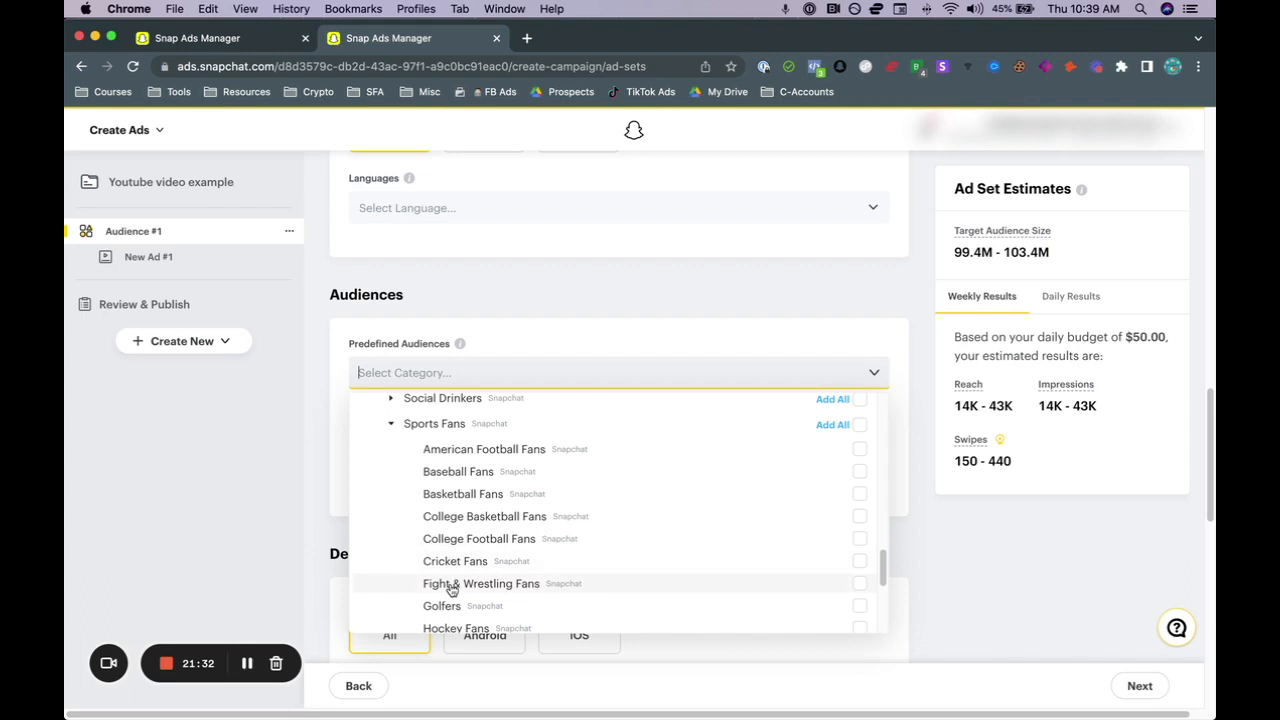
click(391, 428)
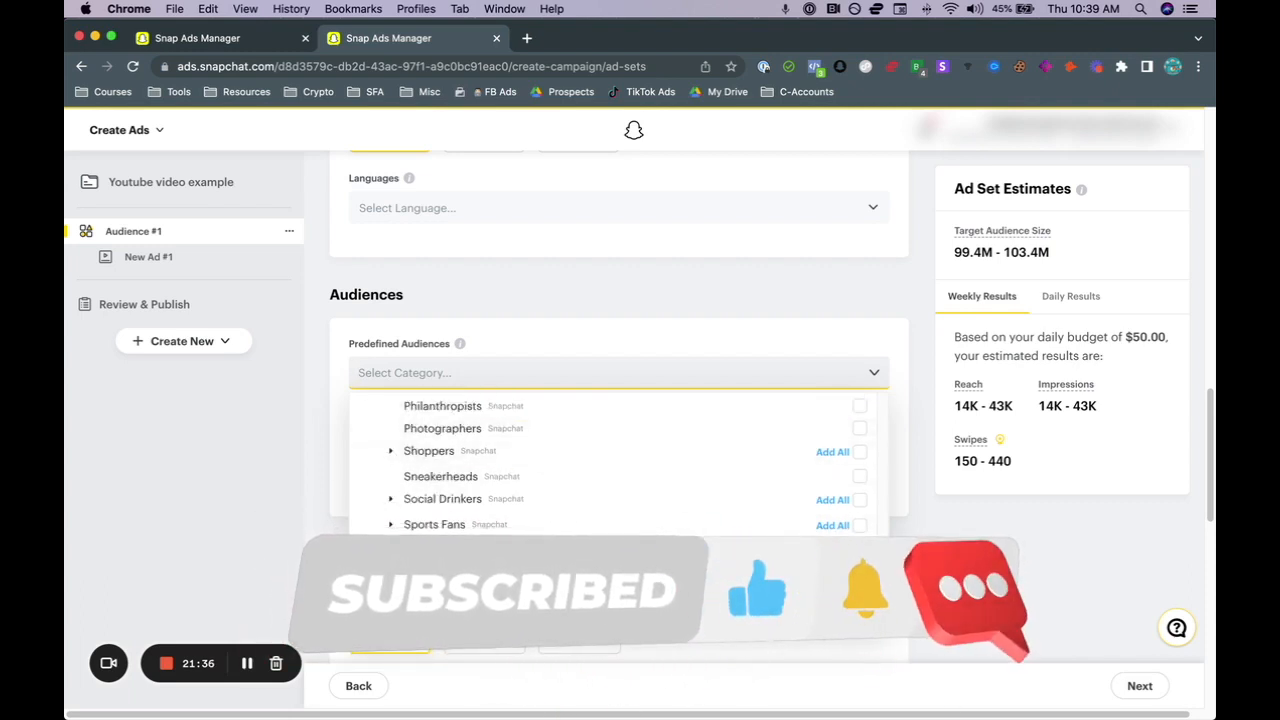
Step: Review the Travel Enthusiasts sub-audiences from Business Travelers to Worldly Travelers, then collapse the group
scroll(485, 570, down, 2)
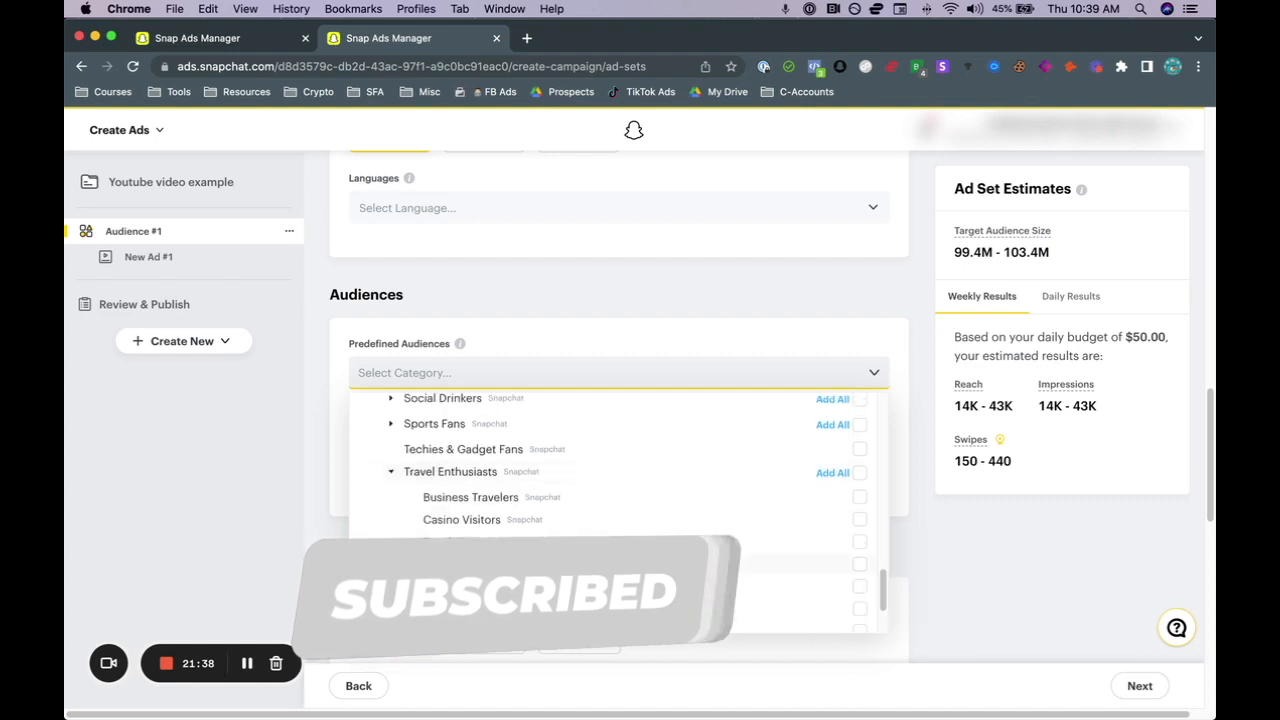
scroll(485, 570, down, 1)
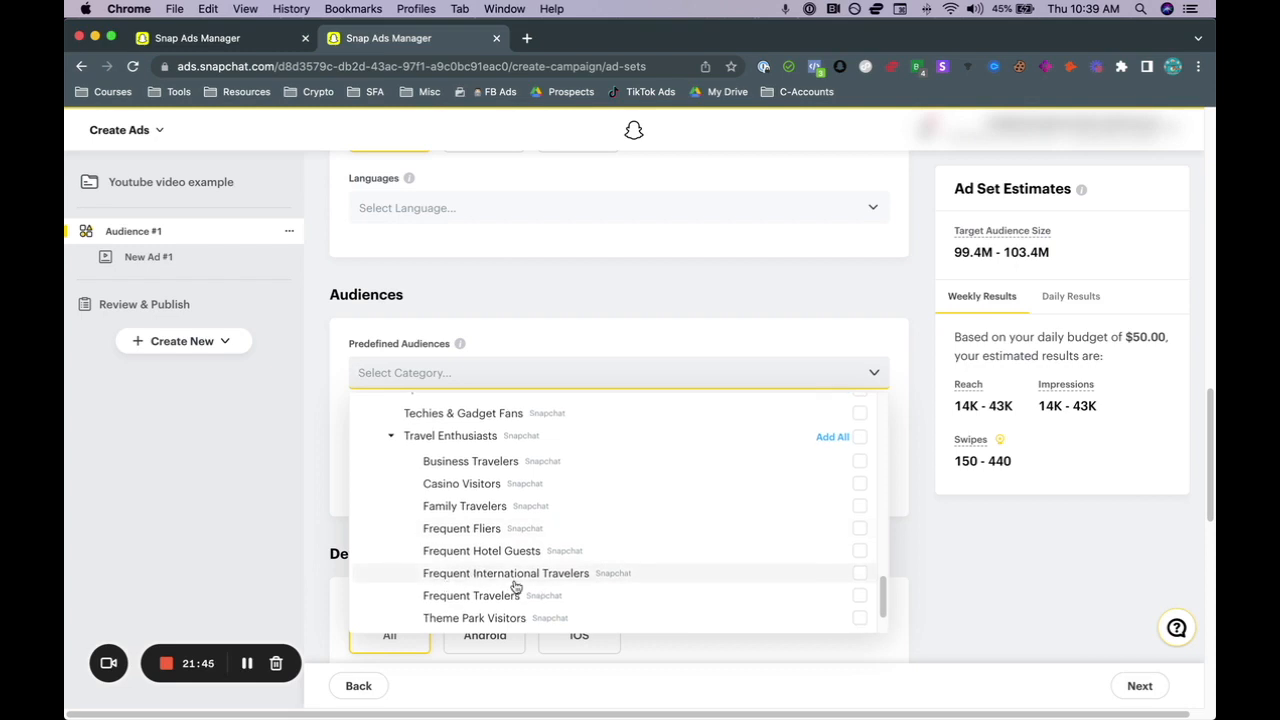
scroll(500, 580, down, 2)
scroll(472, 575, up, 2)
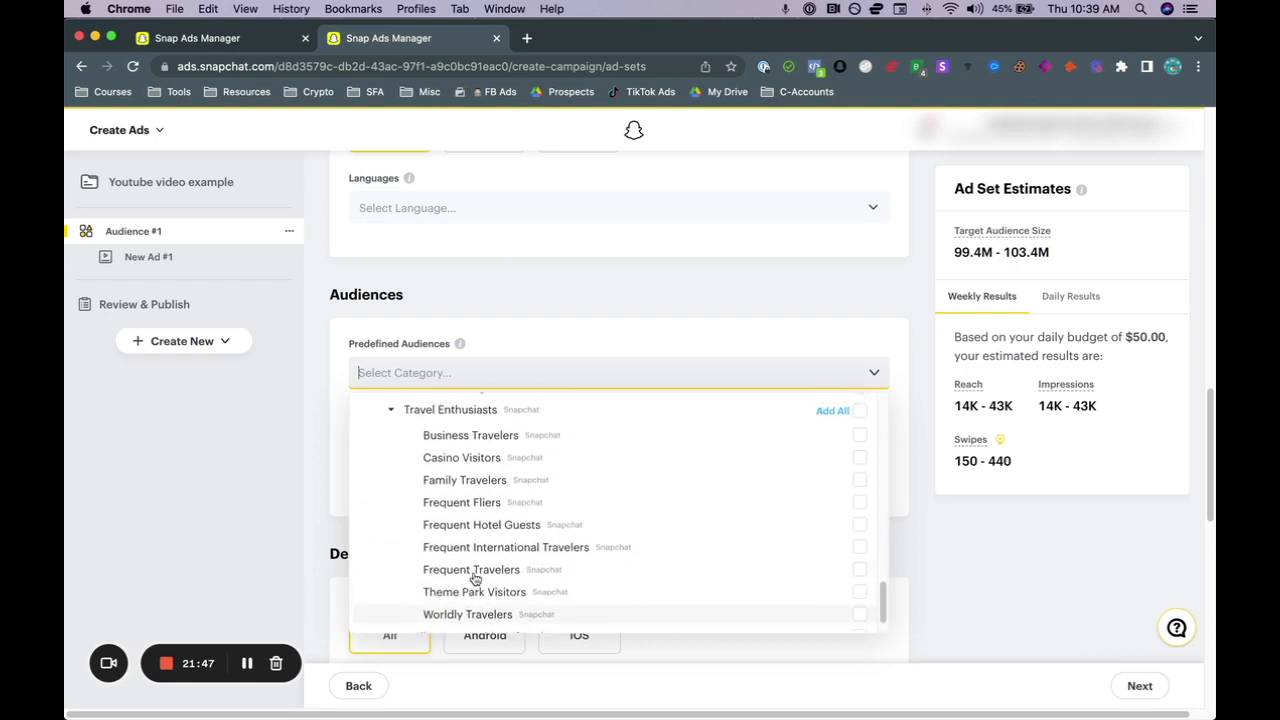
click(394, 421)
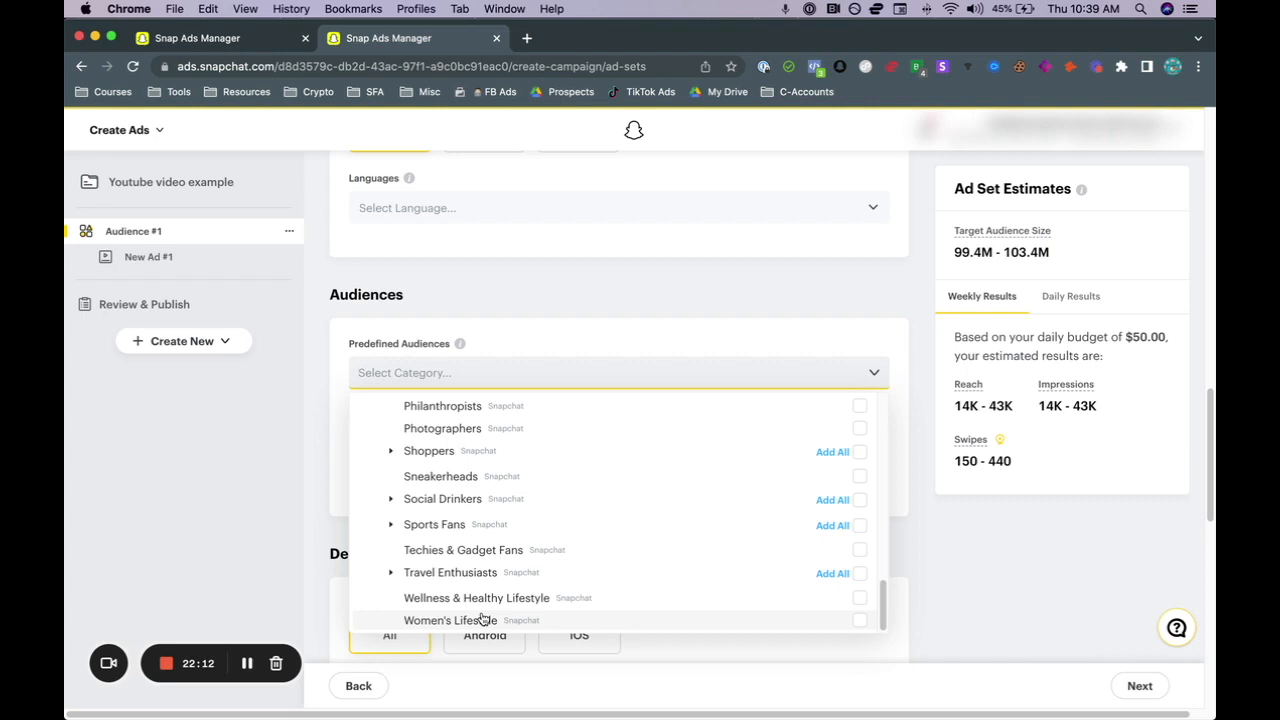
Step: Add the Lifestyles audience Fitness Enthusiasts to the ad set's predefined audiences and close the category list
scroll(483, 534, up, 5)
scroll(483, 526, up, 5)
scroll(483, 518, up, 3)
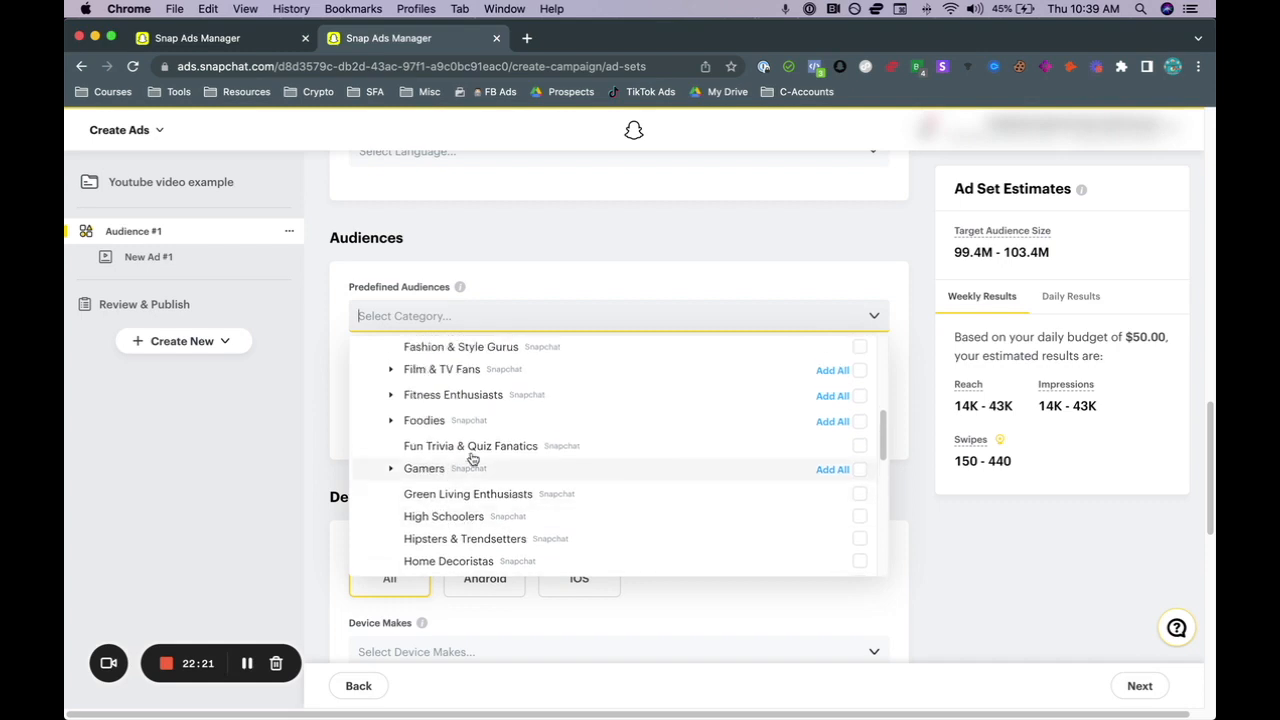
click(859, 400)
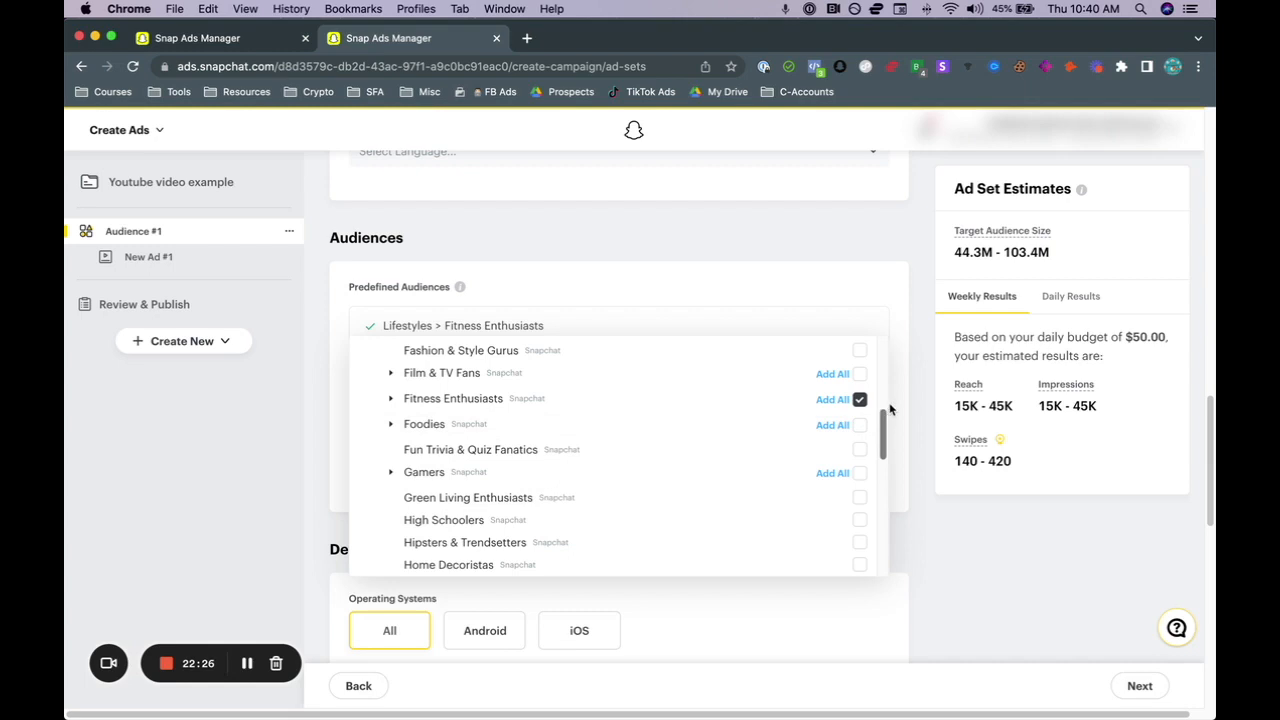
click(935, 355)
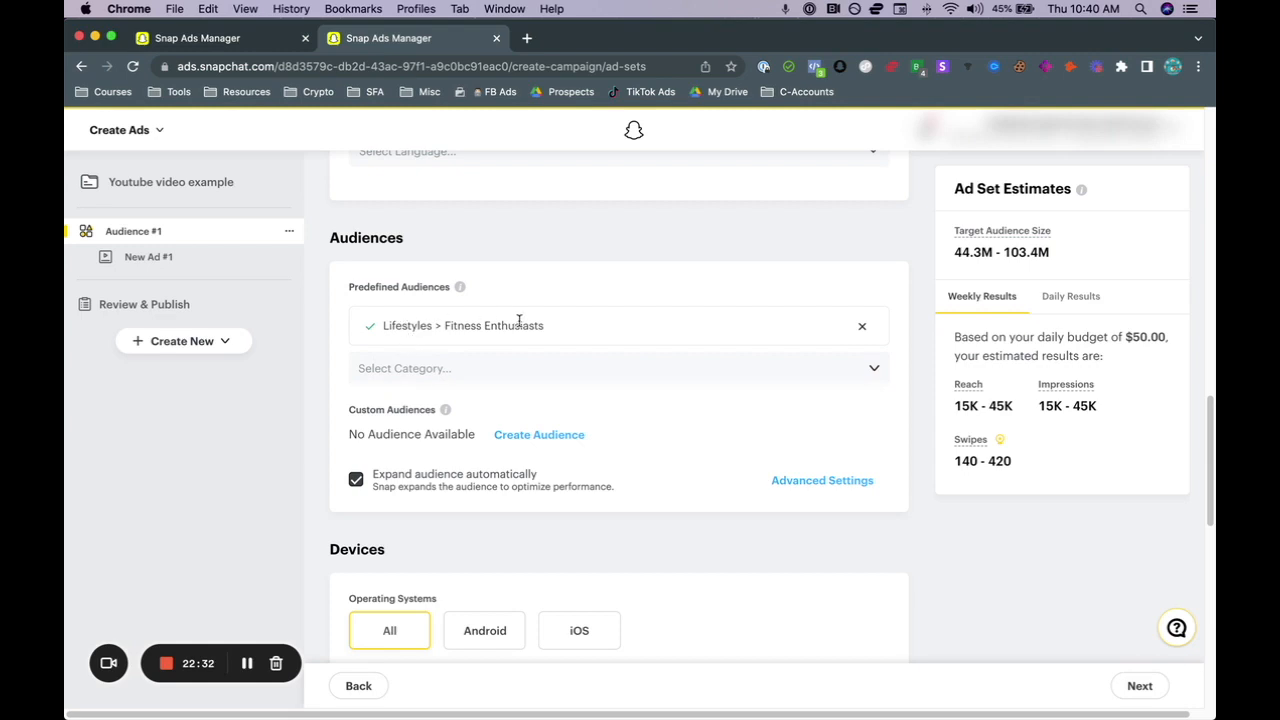
Step: Add the Lifestyles audience Gamers as a second predefined audience and close the category list
click(608, 369)
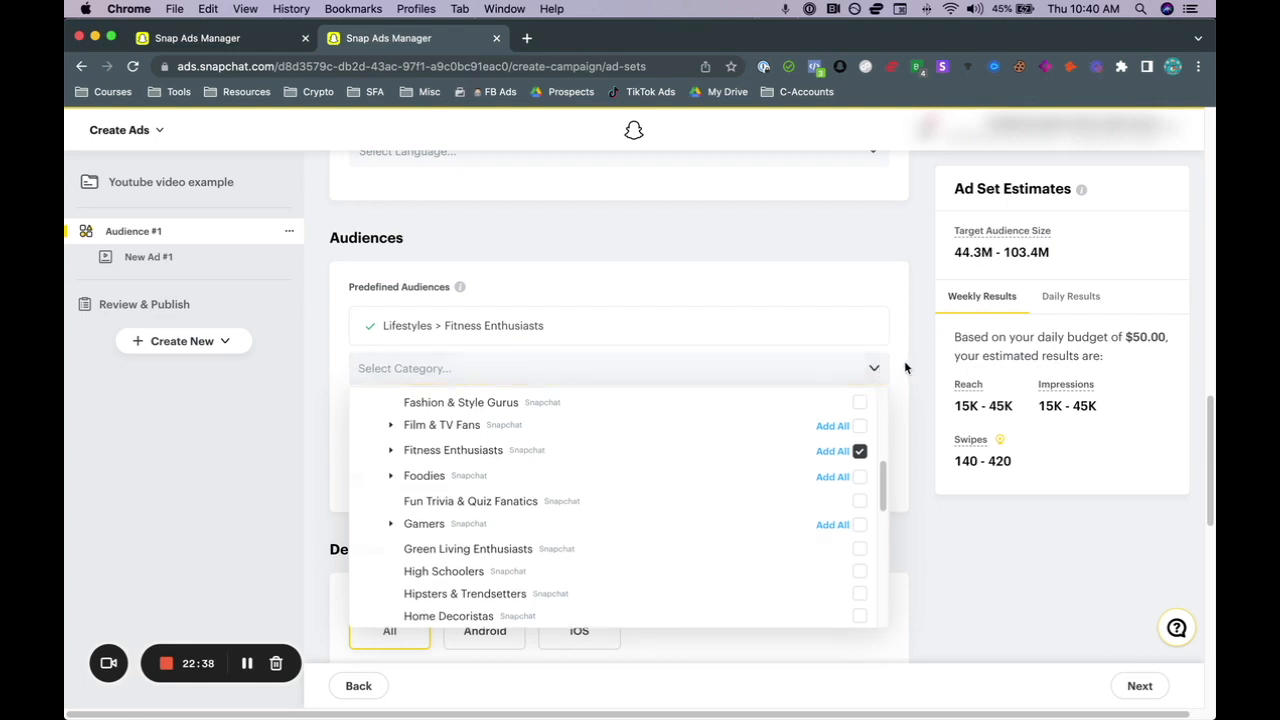
click(908, 367)
click(573, 373)
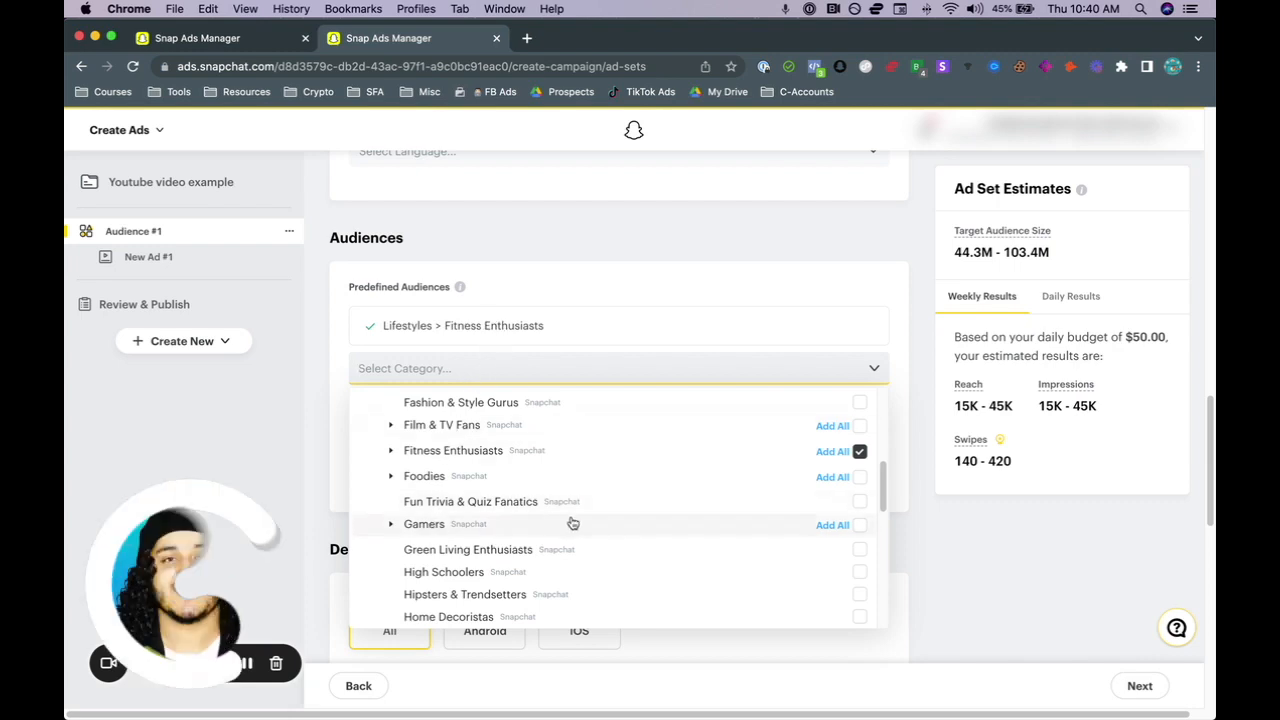
click(860, 524)
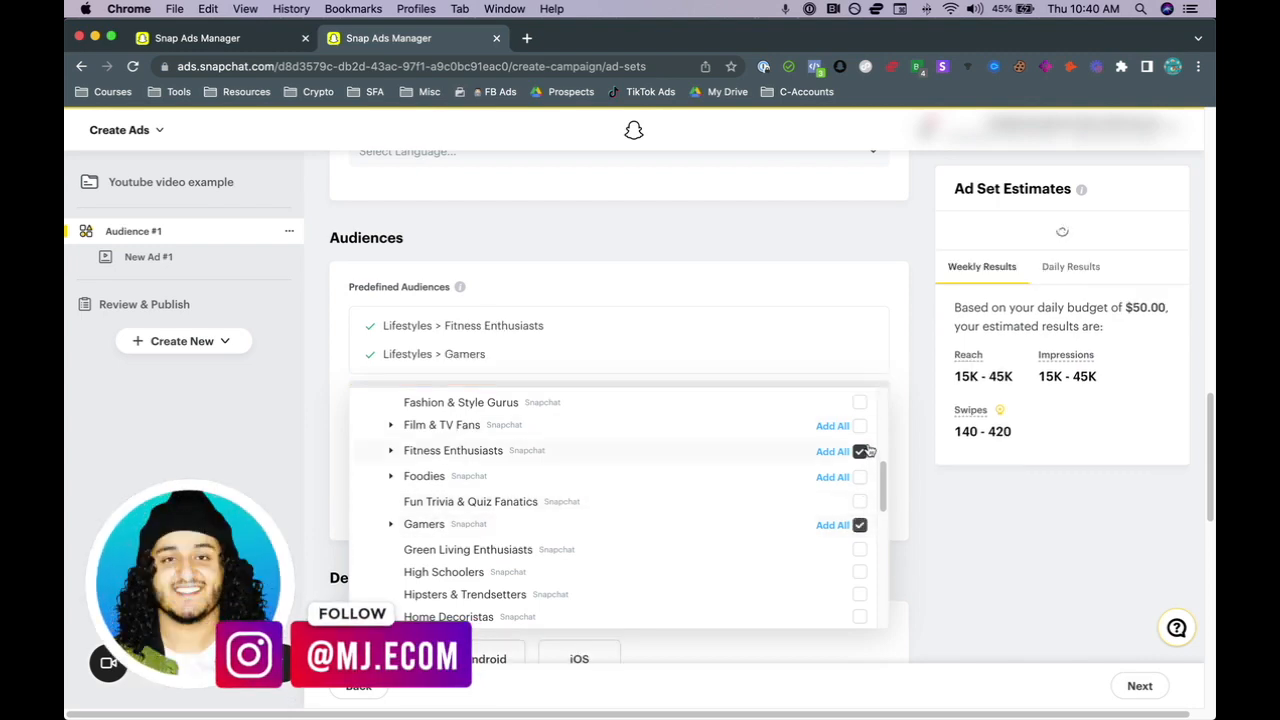
click(890, 403)
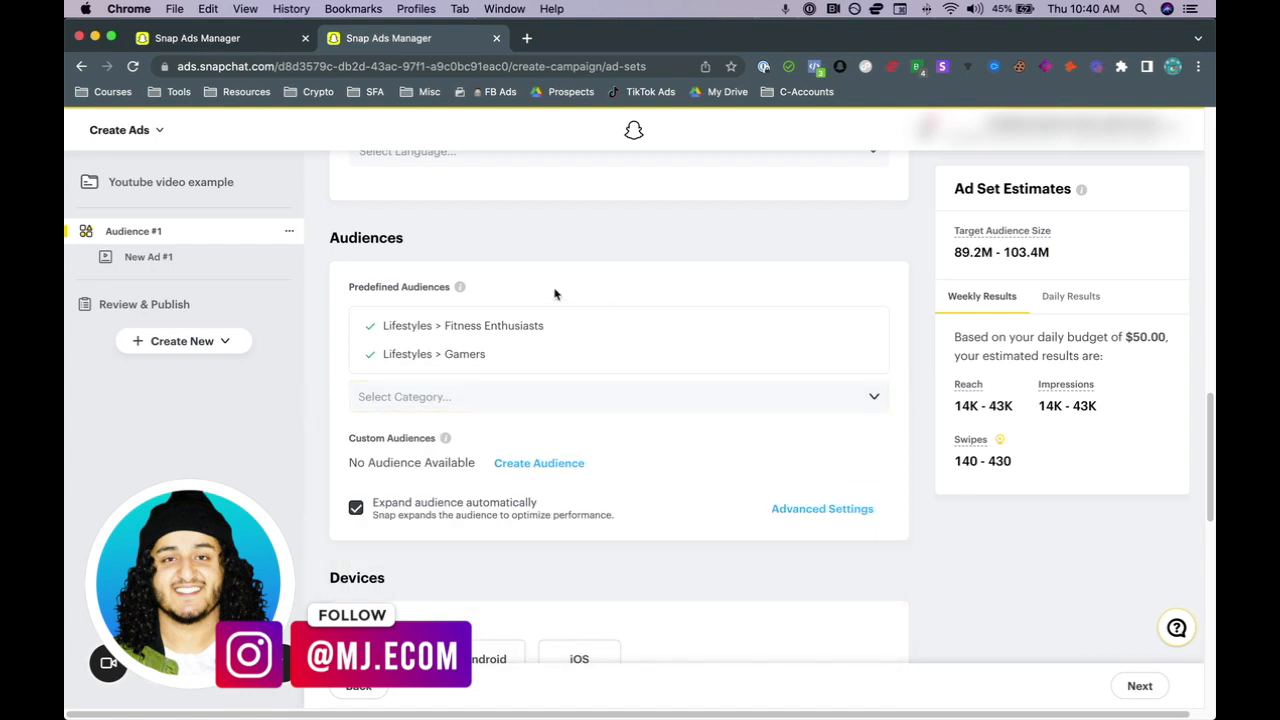
click(410, 399)
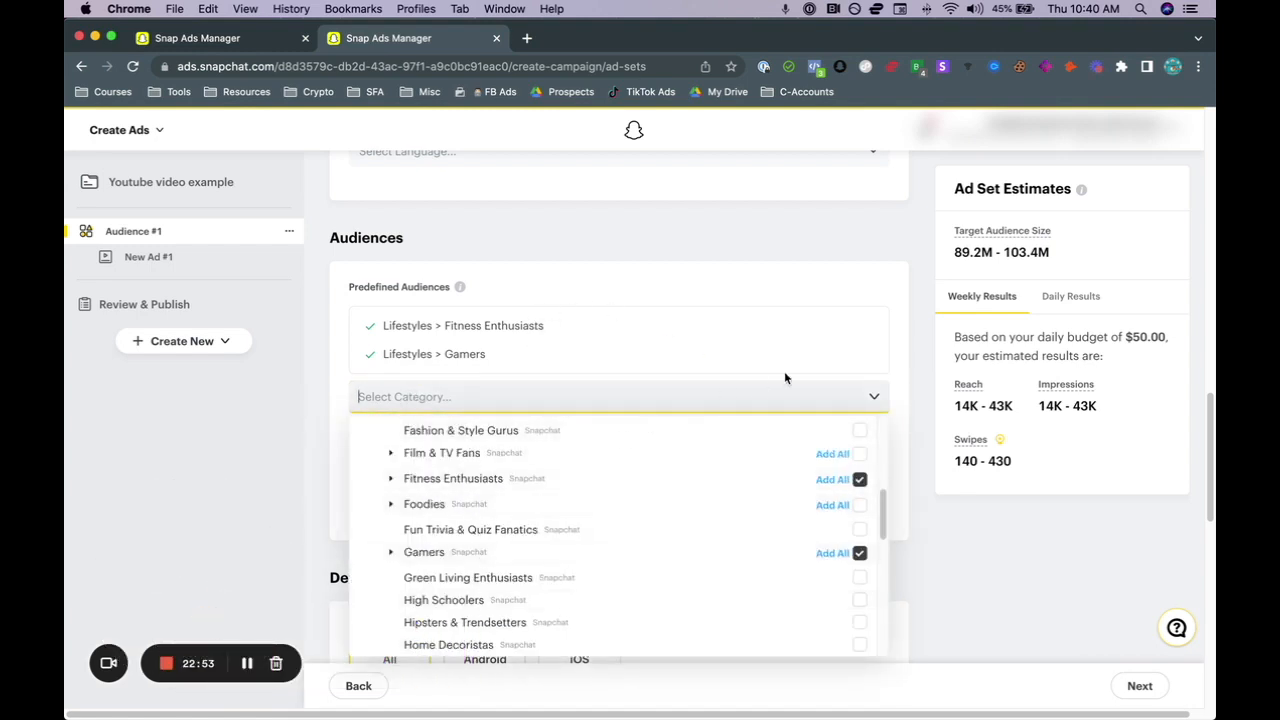
click(888, 344)
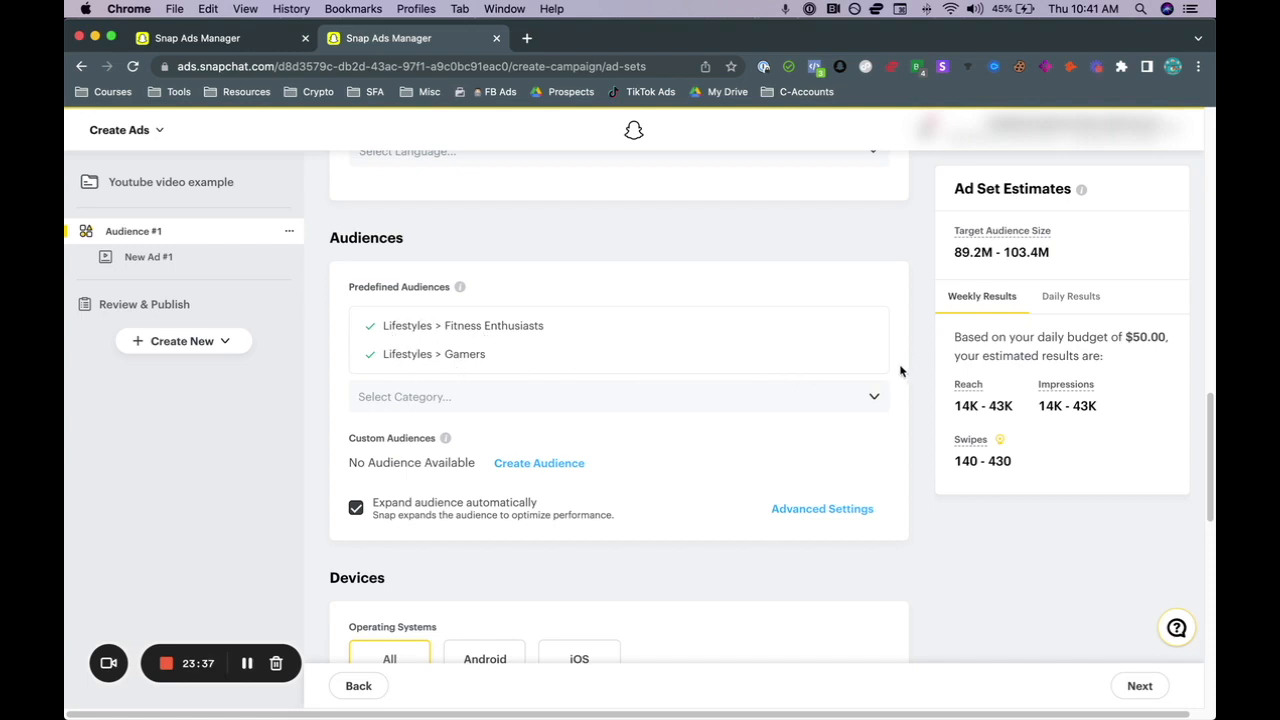
Step: Switch automatic audience expansion off and back on for the ad set
scroll(900, 371, down, 1)
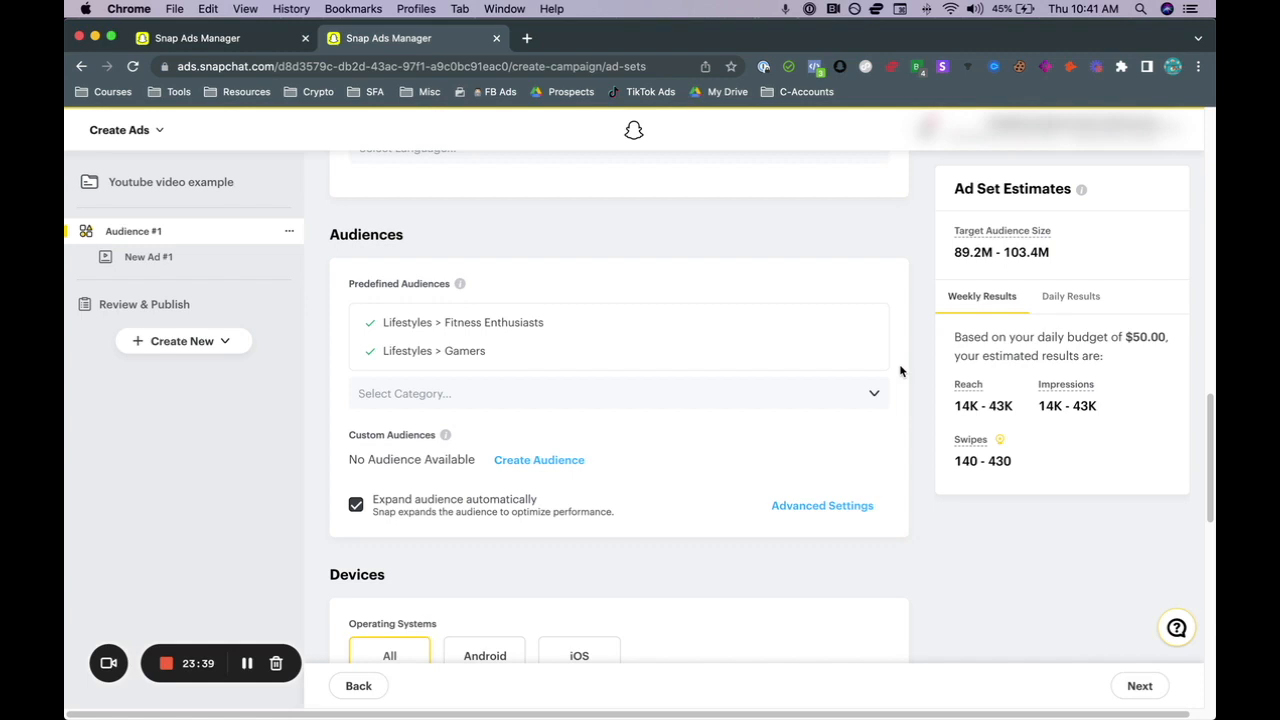
scroll(897, 374, down, 4)
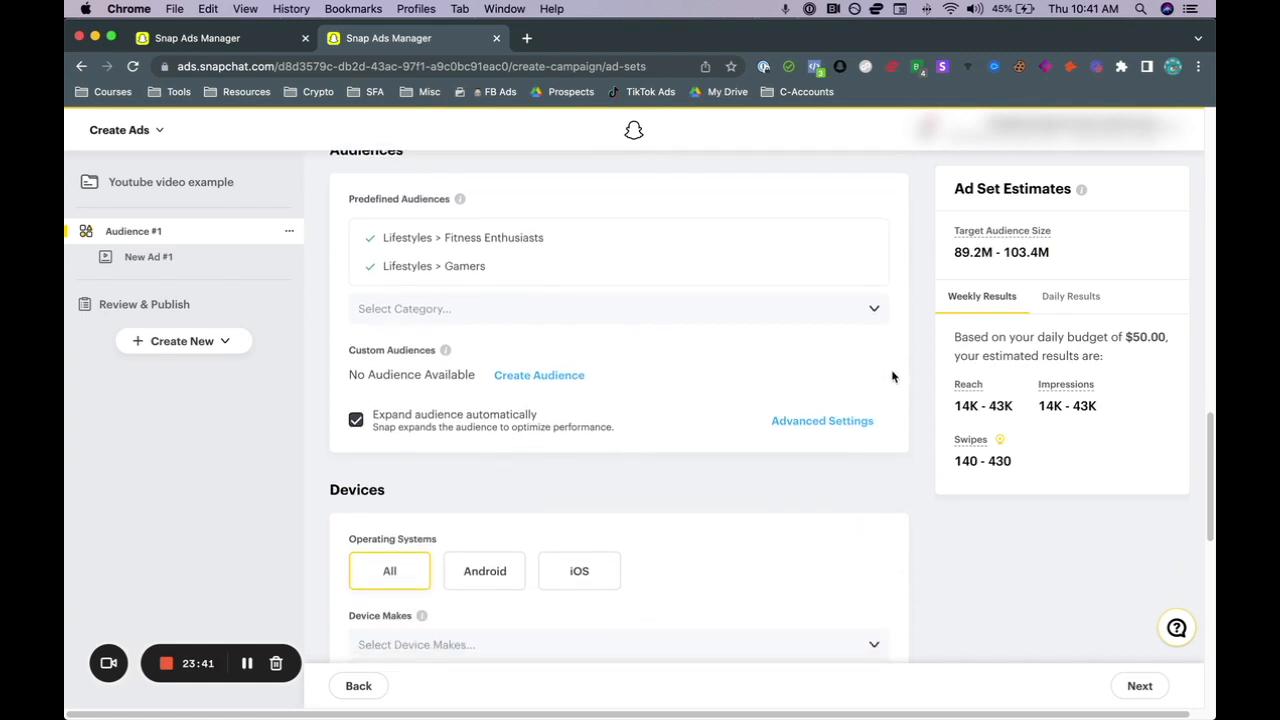
scroll(893, 376, down, 1)
scroll(690, 440, down, 1)
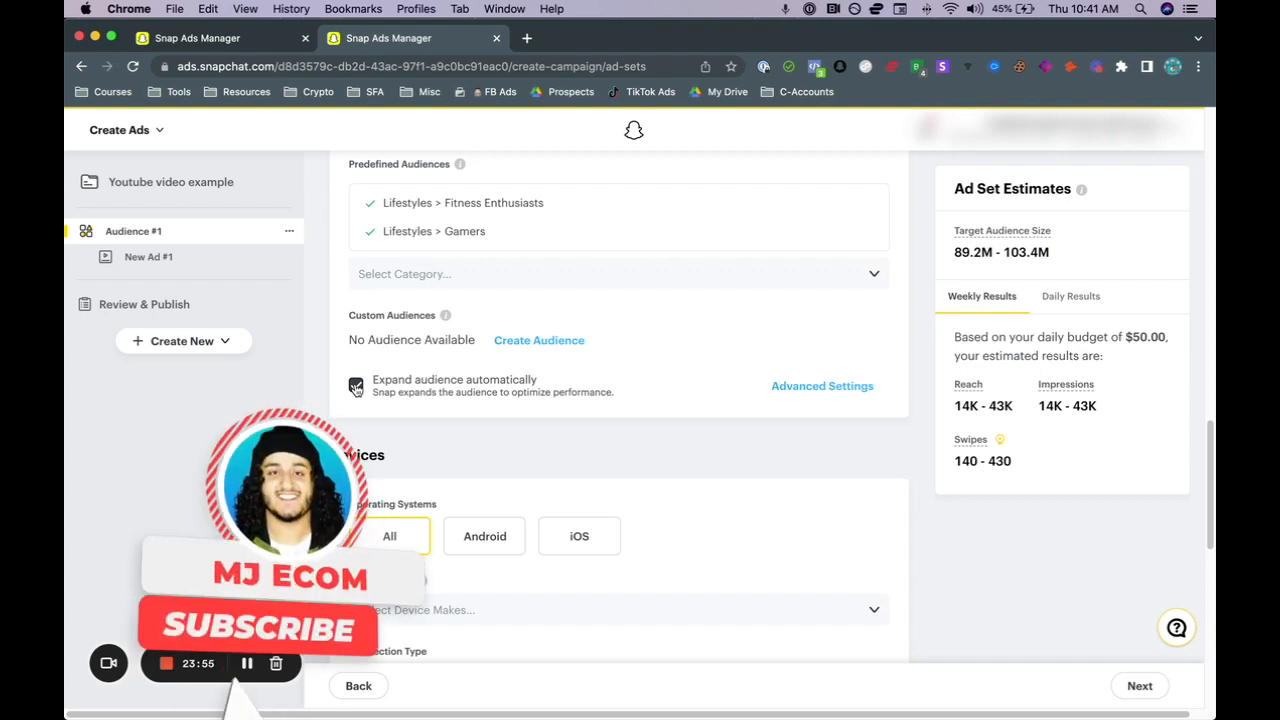
click(356, 388)
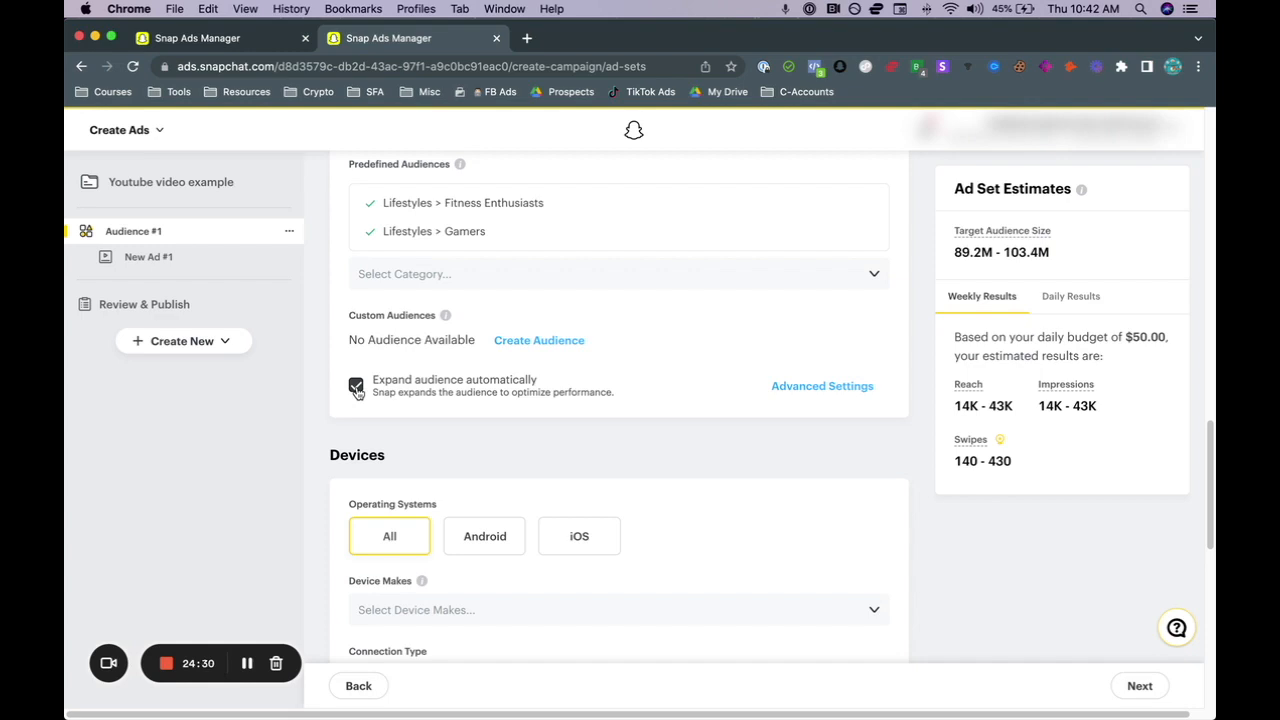
click(356, 387)
click(356, 386)
Step: Restrict the ad set's devices to iOS and look through the minimum and maximum OS version choices
scroll(450, 466, down, 2)
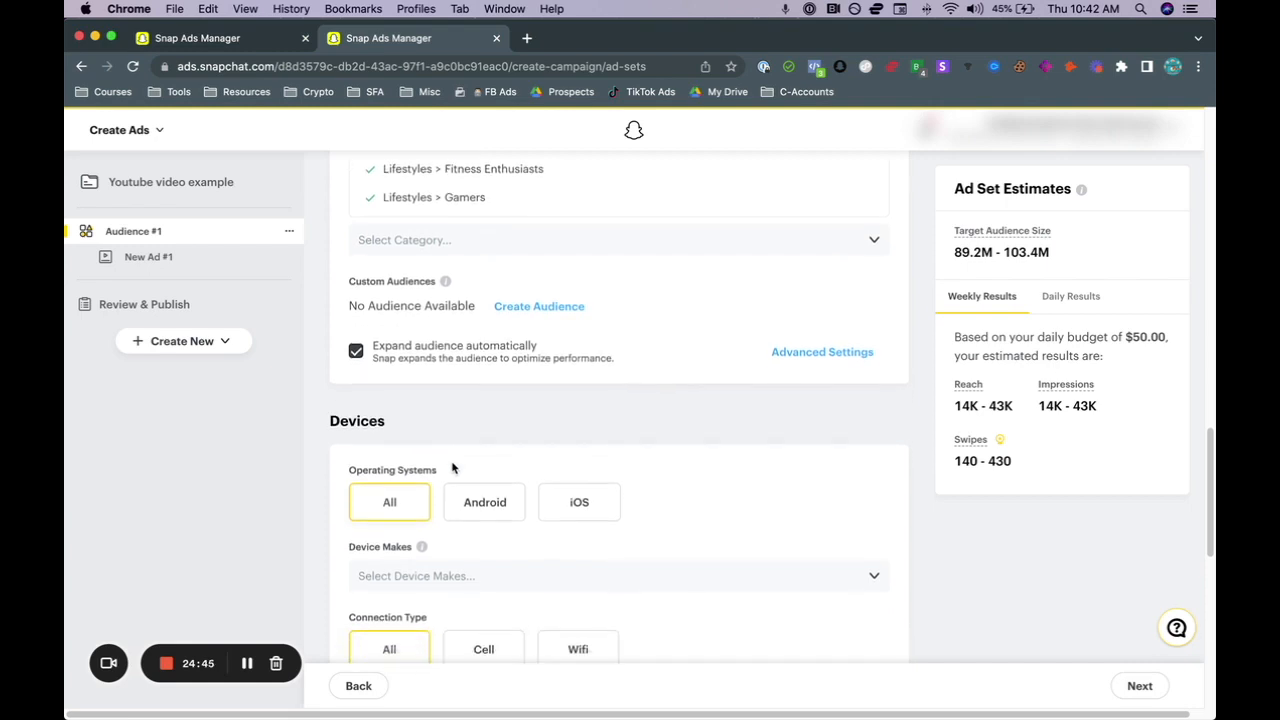
scroll(418, 455, down, 1)
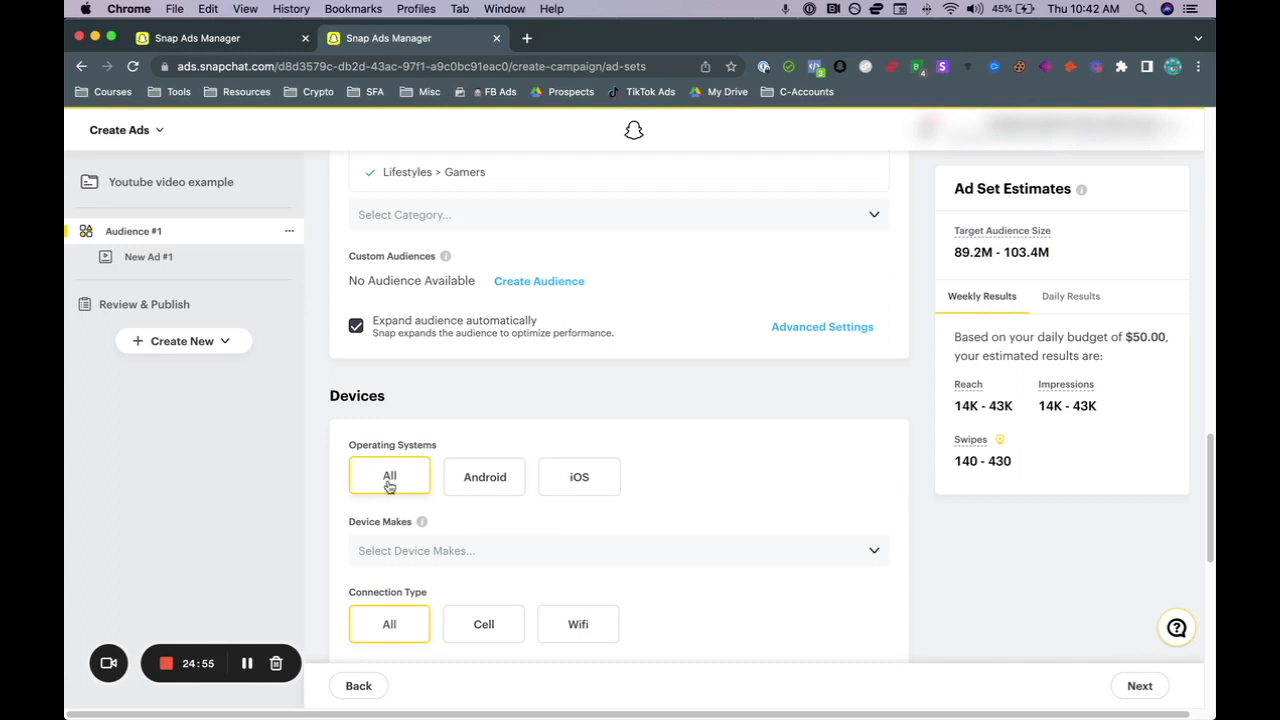
click(595, 481)
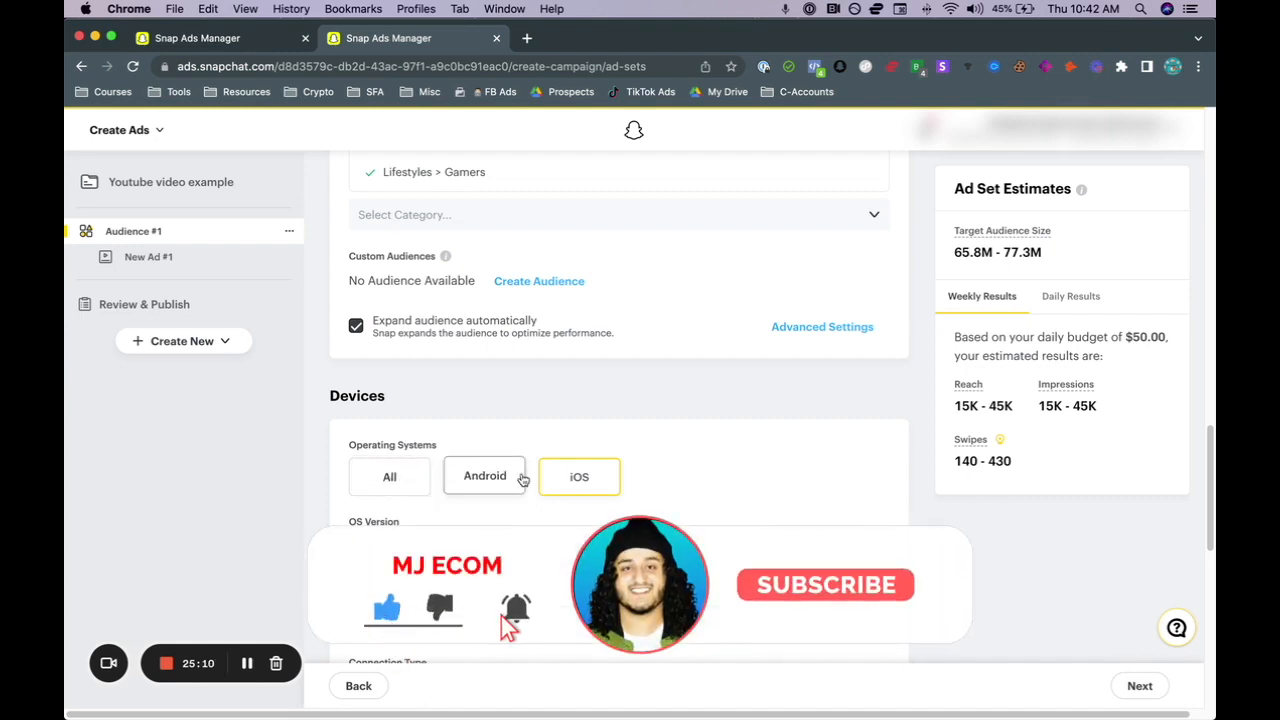
scroll(441, 483, down, 2)
click(441, 483)
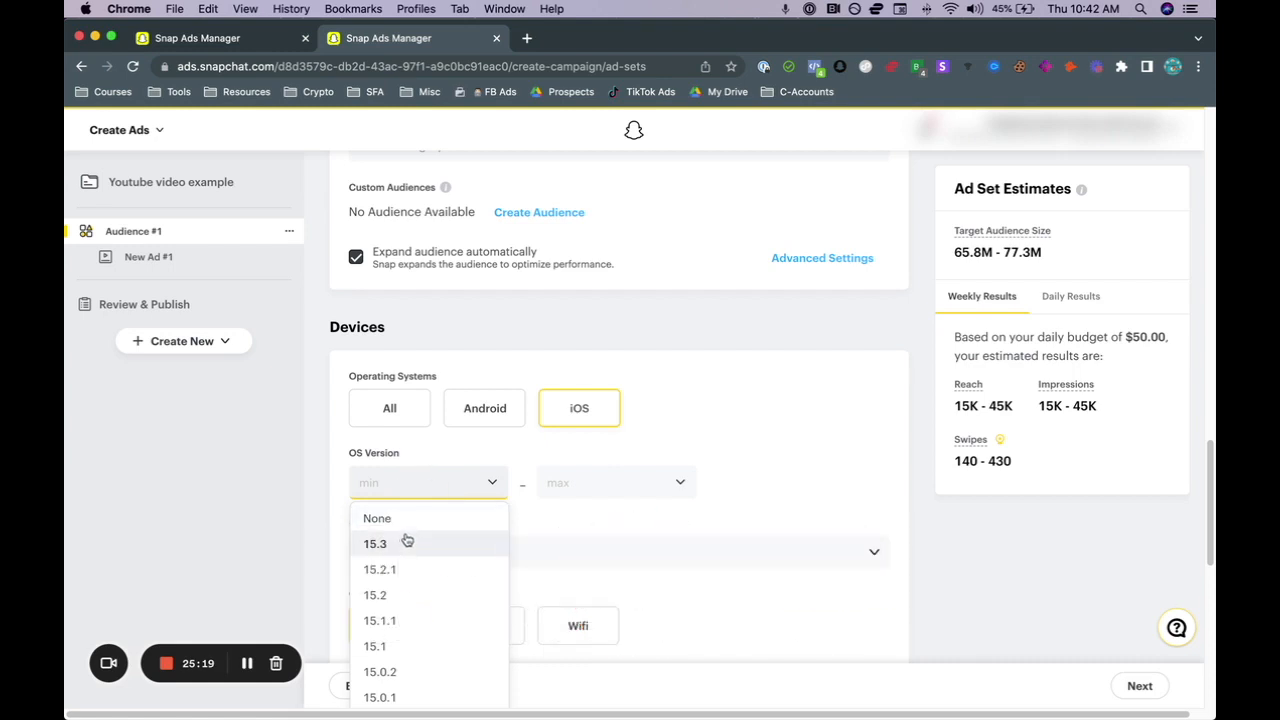
click(643, 485)
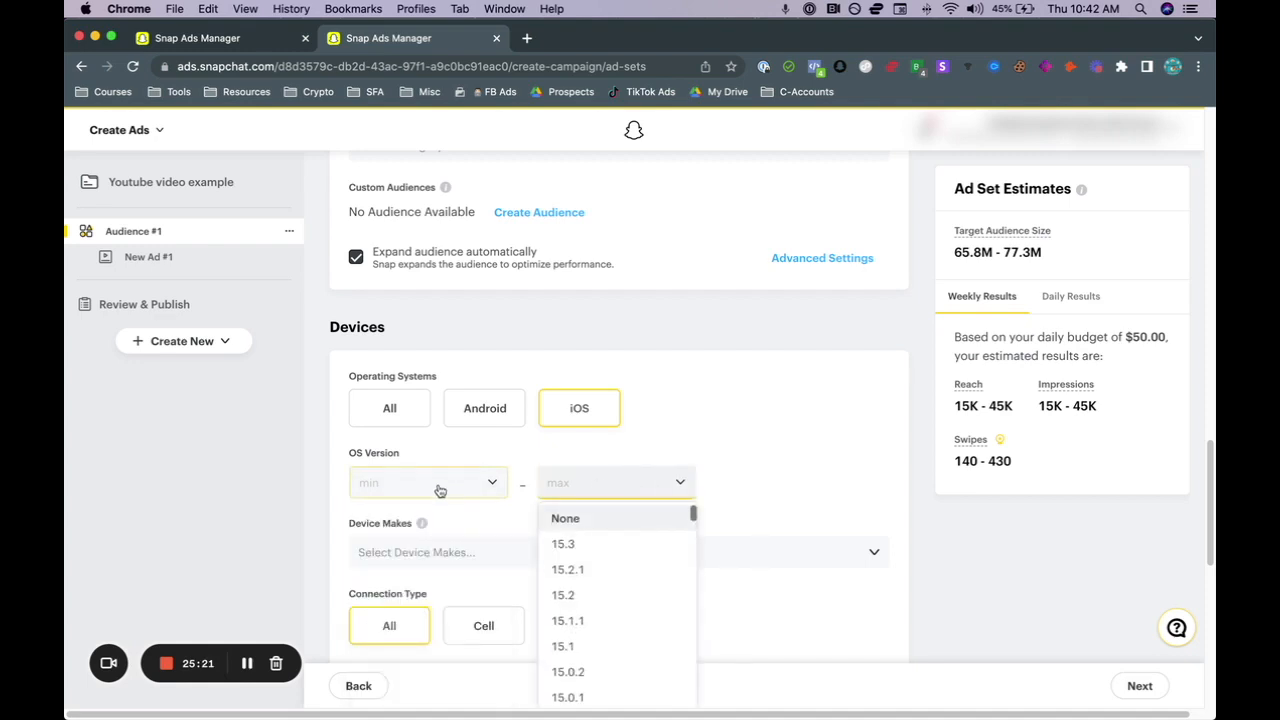
click(655, 450)
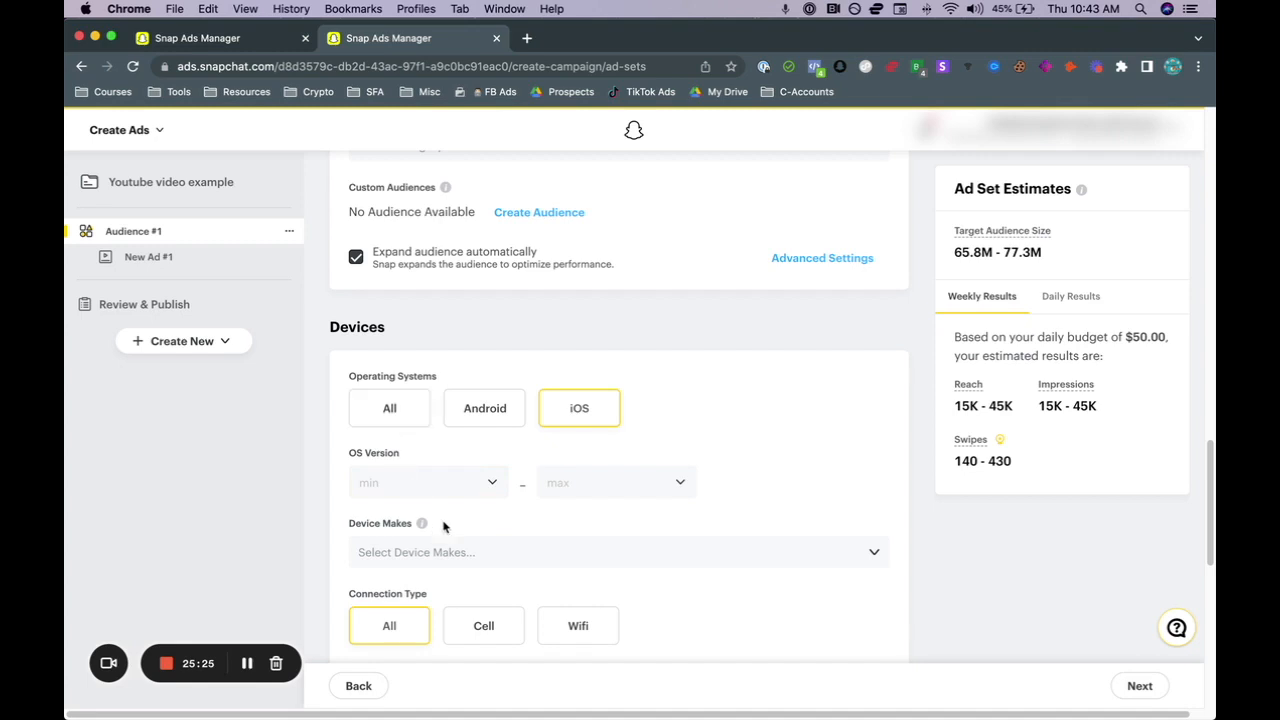
Step: Expand the Apple device makes and look through the listed iPad models
click(462, 563)
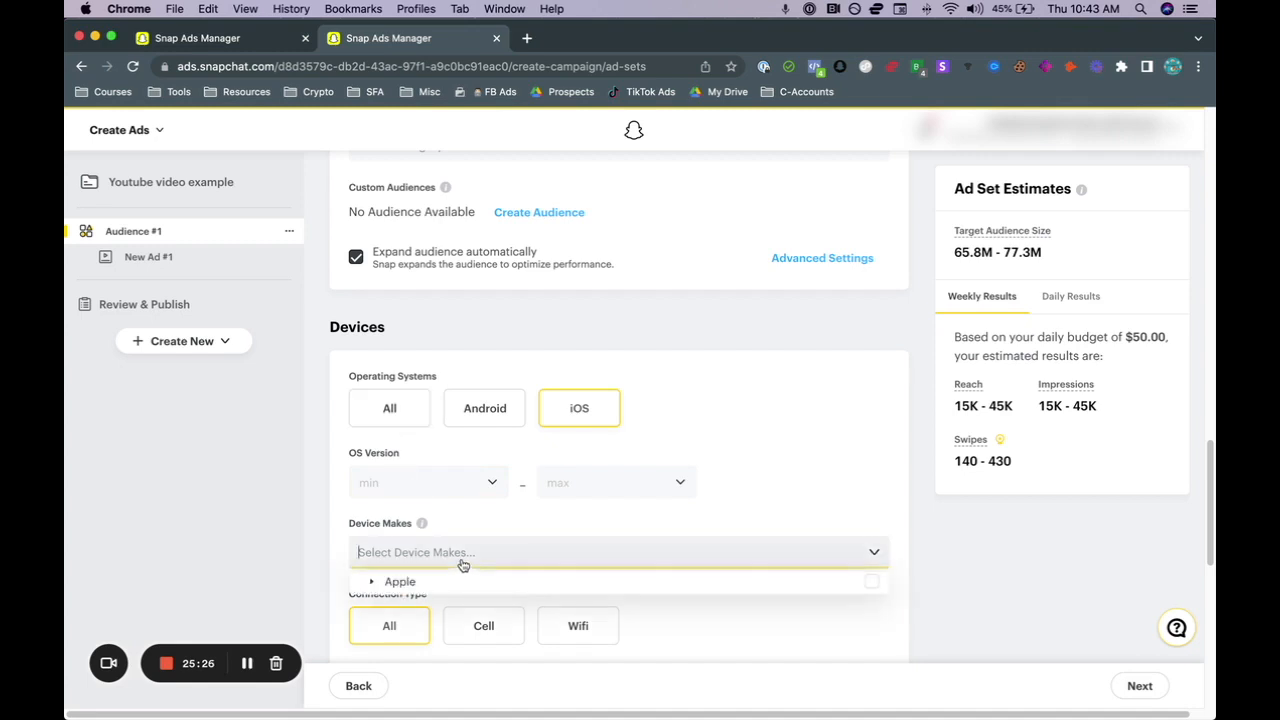
click(373, 582)
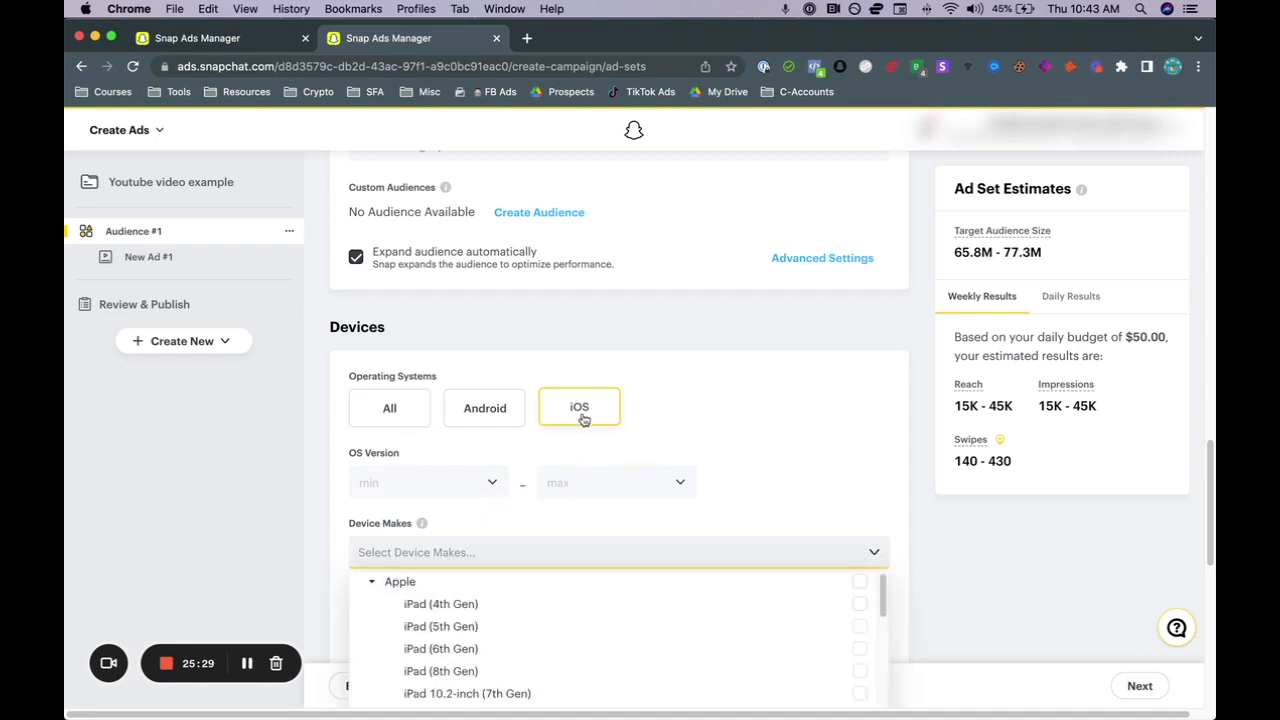
scroll(549, 549, down, 3)
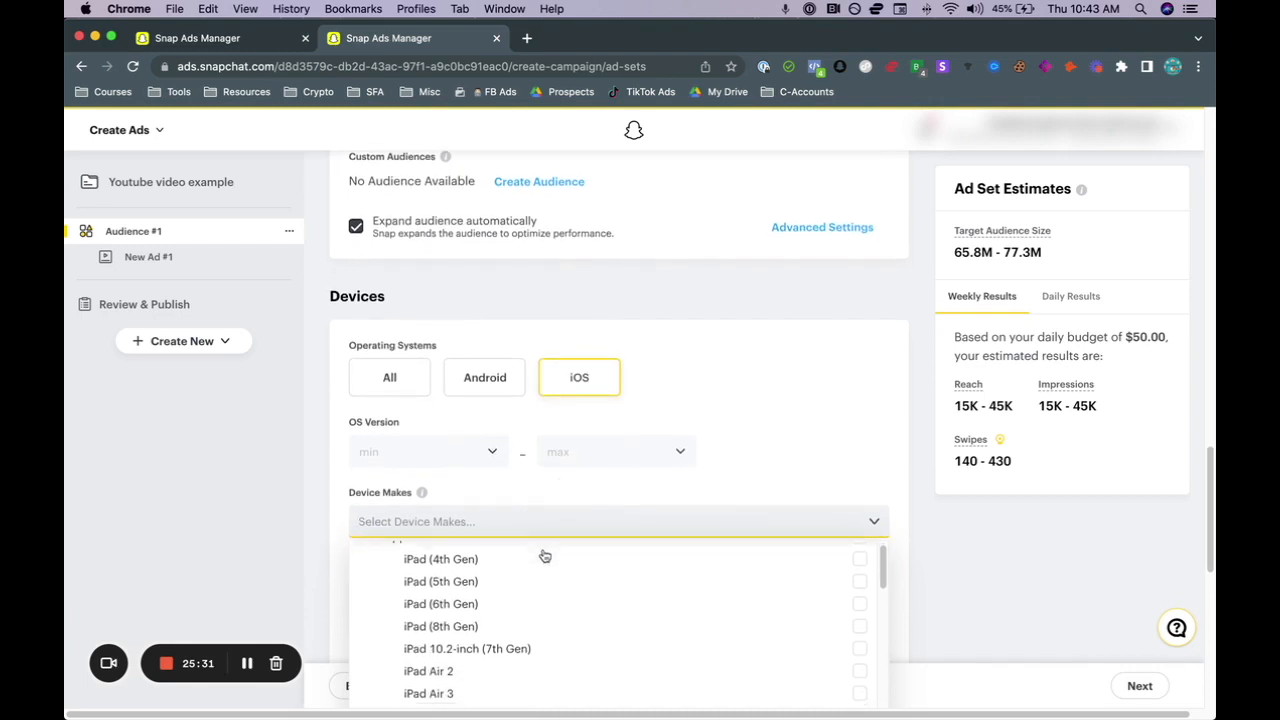
scroll(505, 558, up, 2)
scroll(897, 483, down, 3)
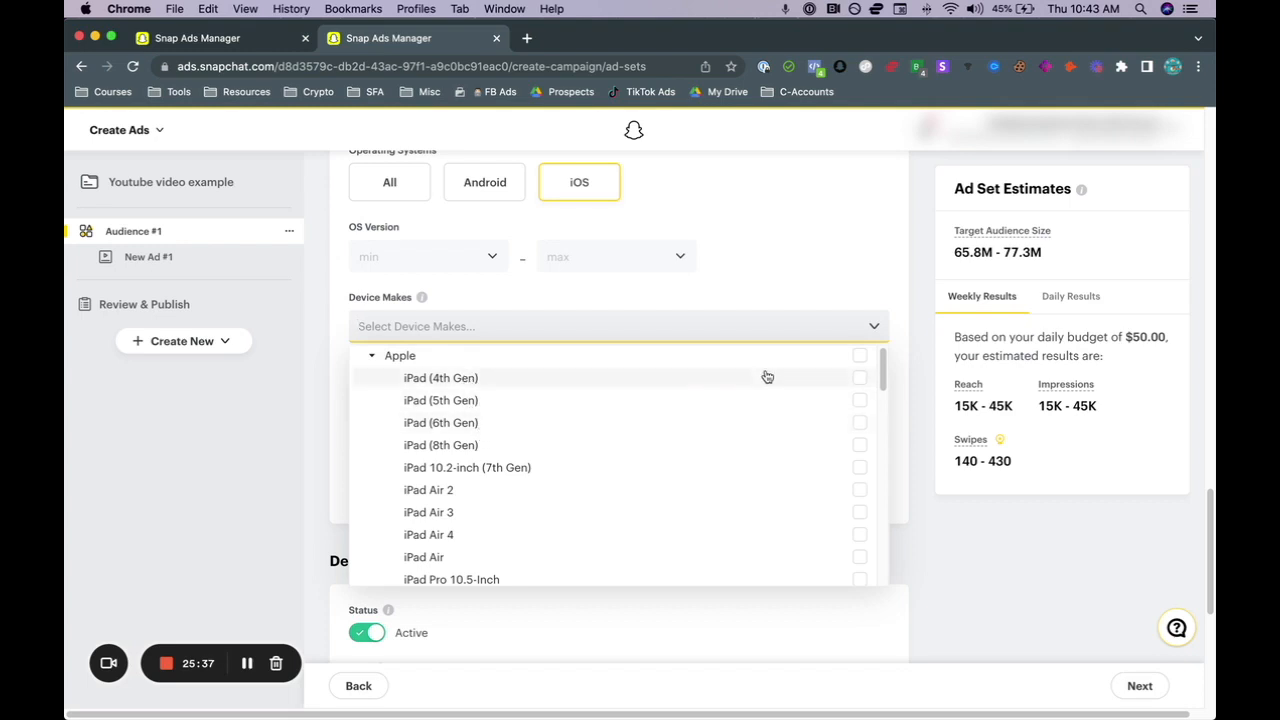
scroll(911, 362, up, 1)
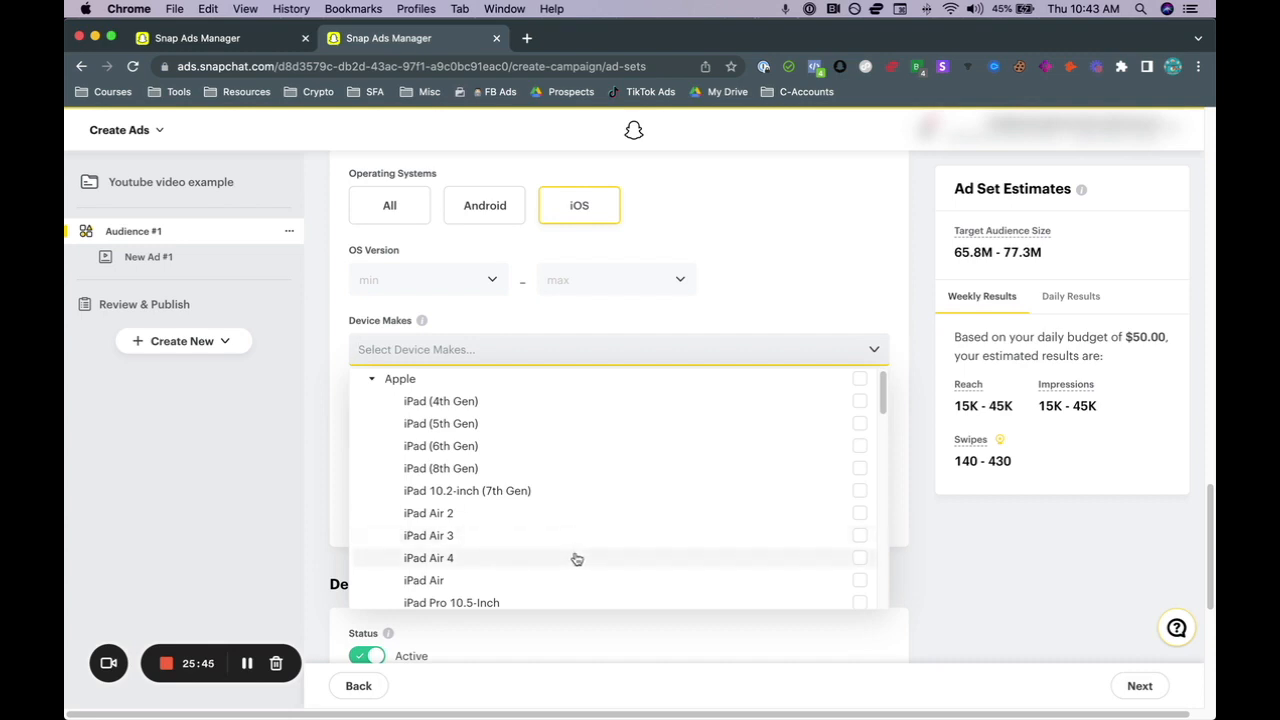
Step: Try targeting the iPad Air 4, deselect it, and set the operating systems back to All
click(438, 560)
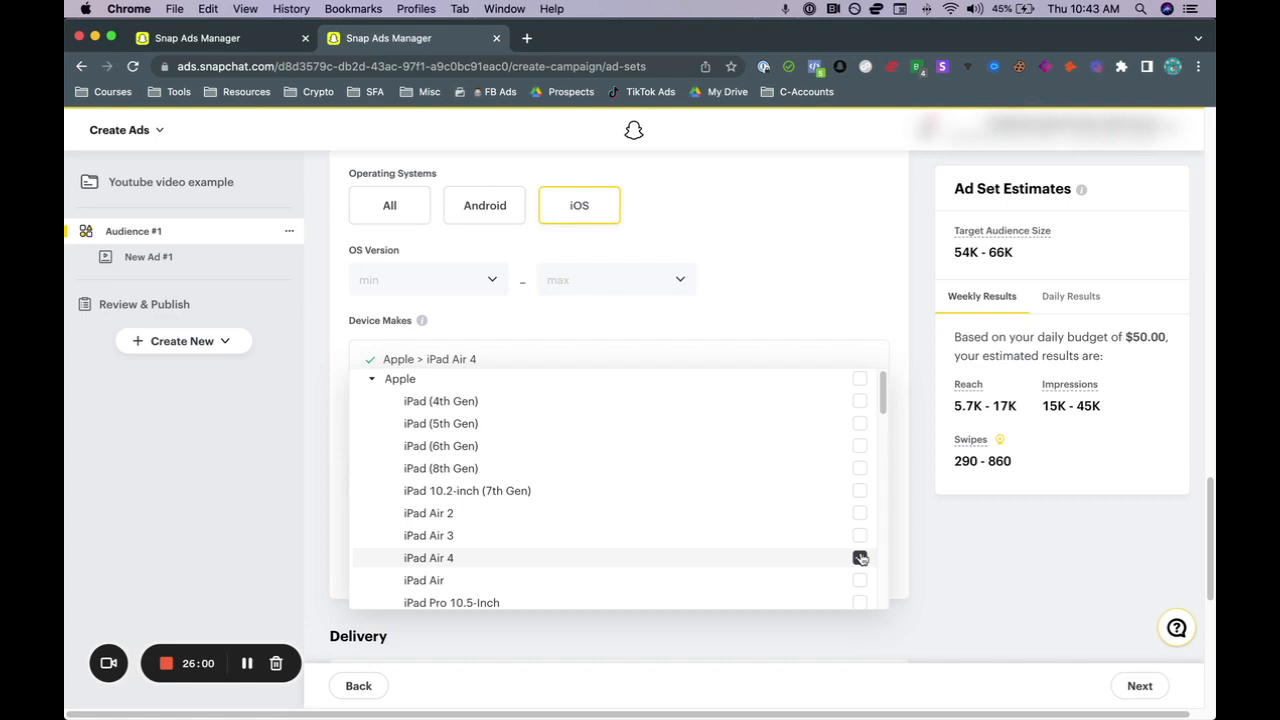
click(860, 558)
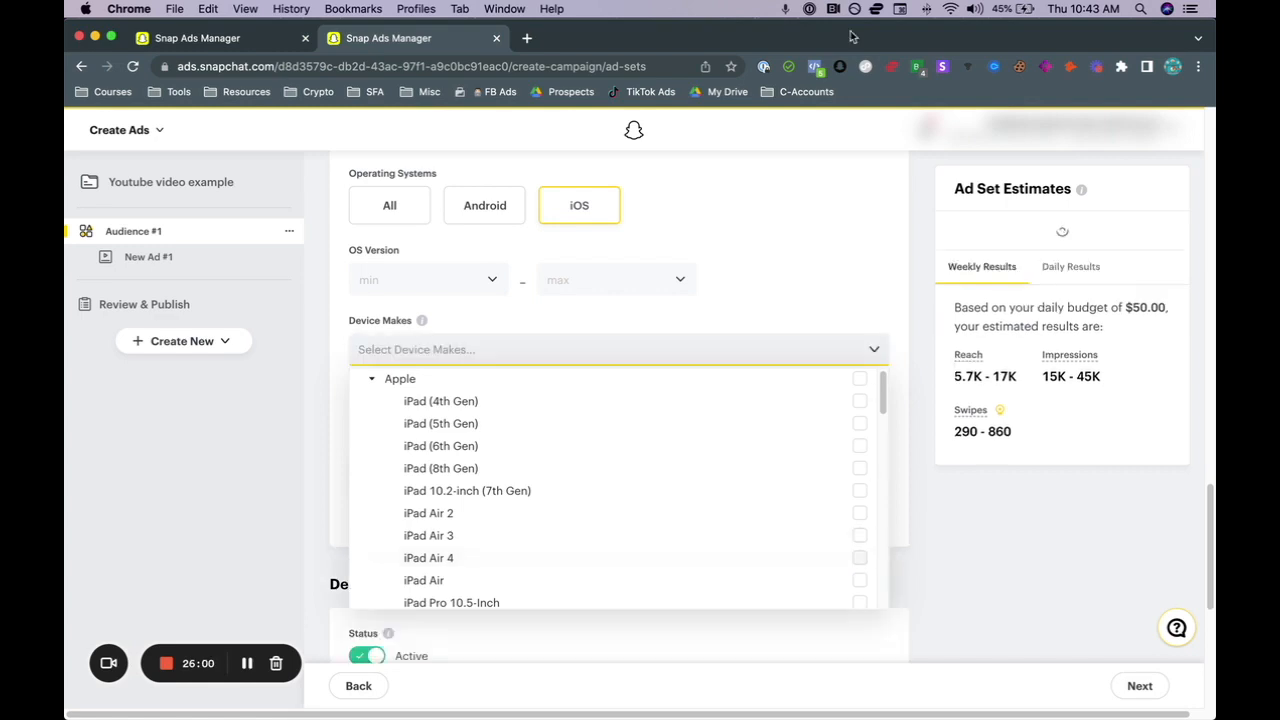
click(885, 318)
click(386, 228)
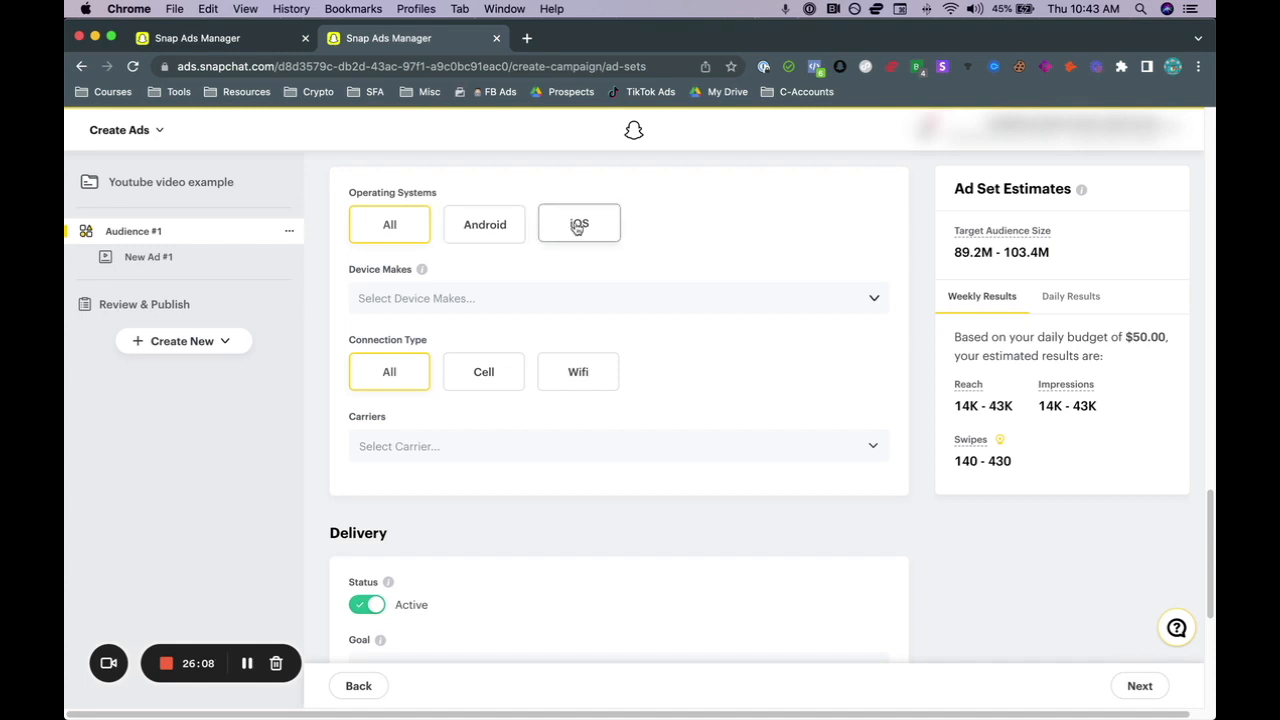
Step: Look through the available mobile carriers in the device targeting and close the list without choosing one
scroll(531, 407, down, 1)
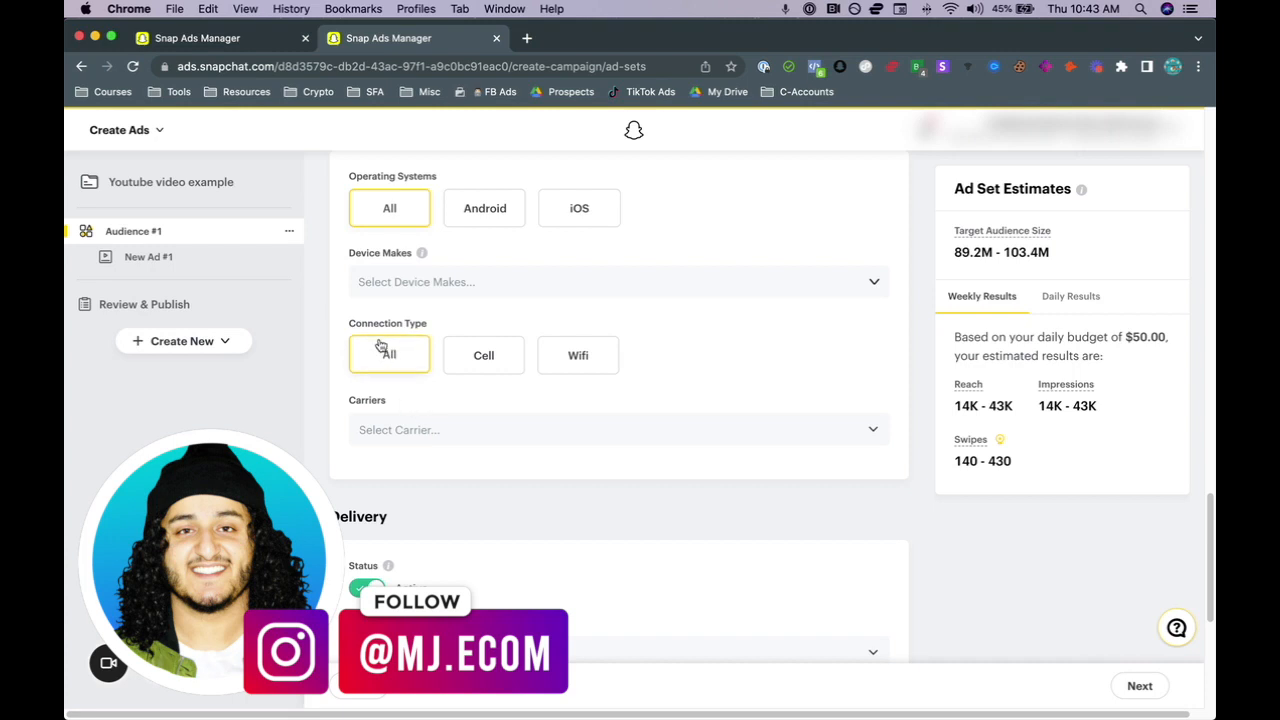
click(490, 428)
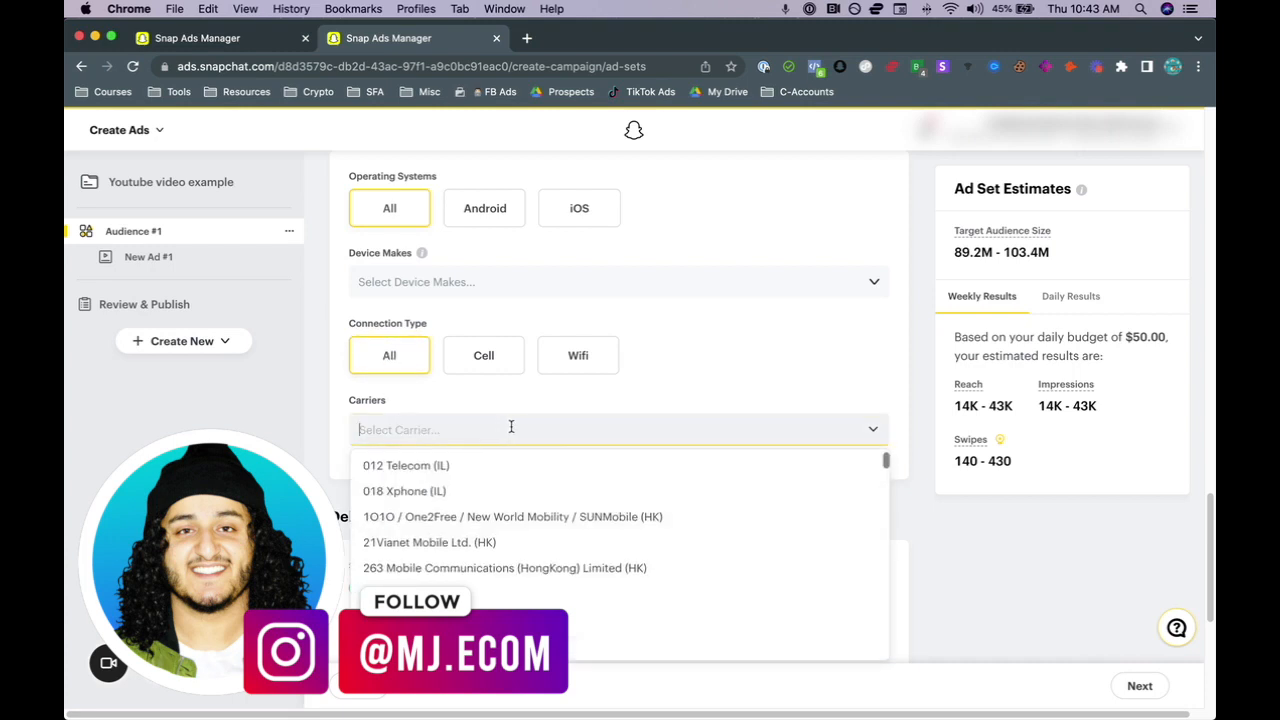
scroll(522, 430, down, 1)
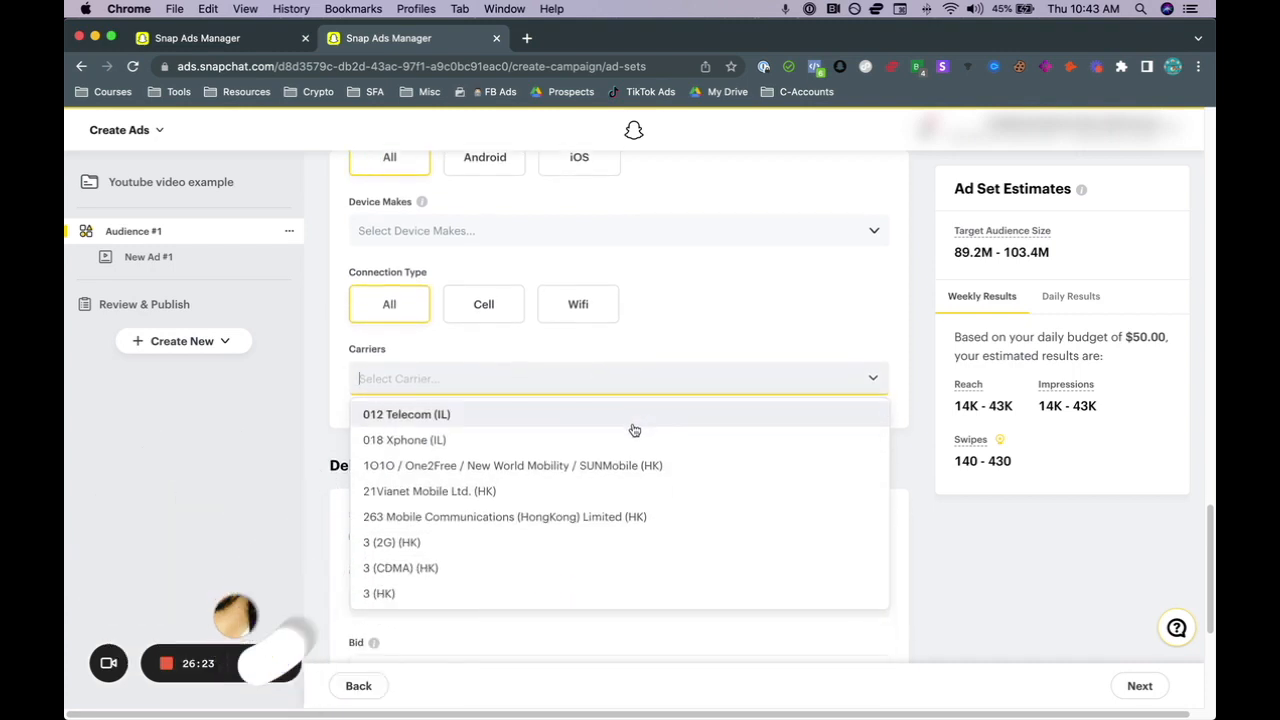
click(666, 332)
scroll(420, 387, down, 1)
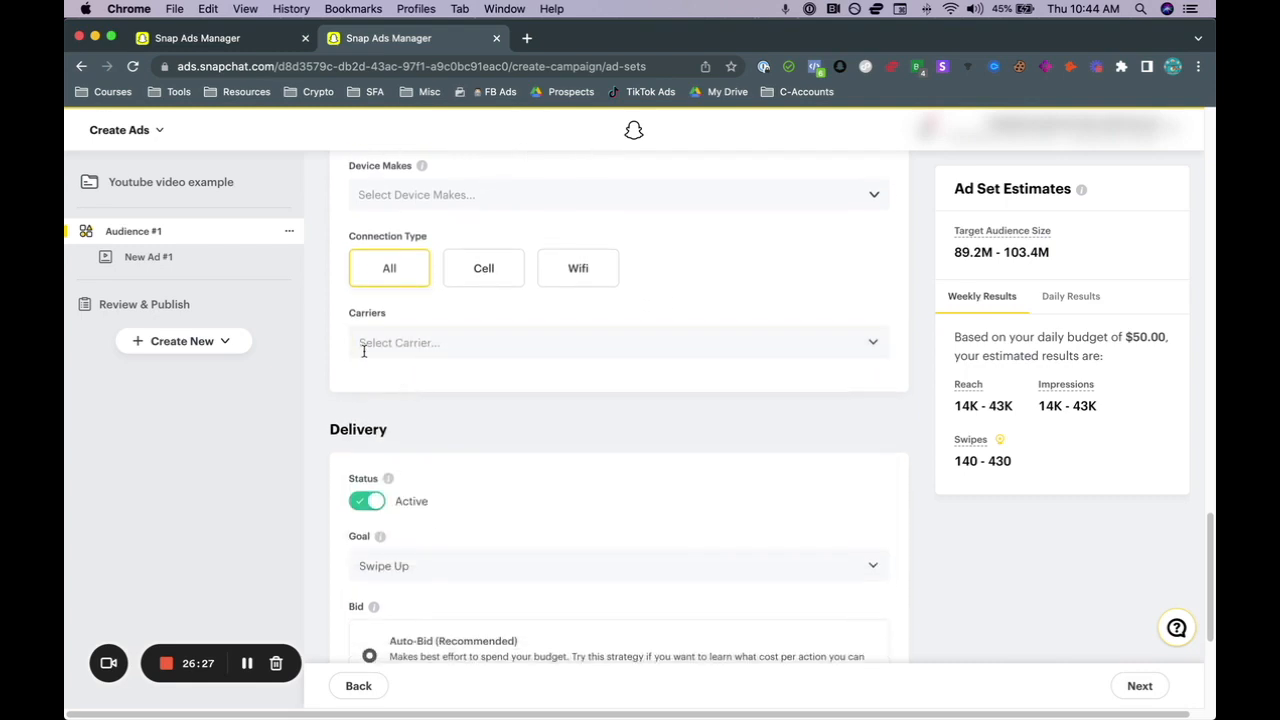
Step: Examine the ad set's delivery status, the available optimization goals and the bid strategies, without changing the goal
scroll(506, 480, down, 1)
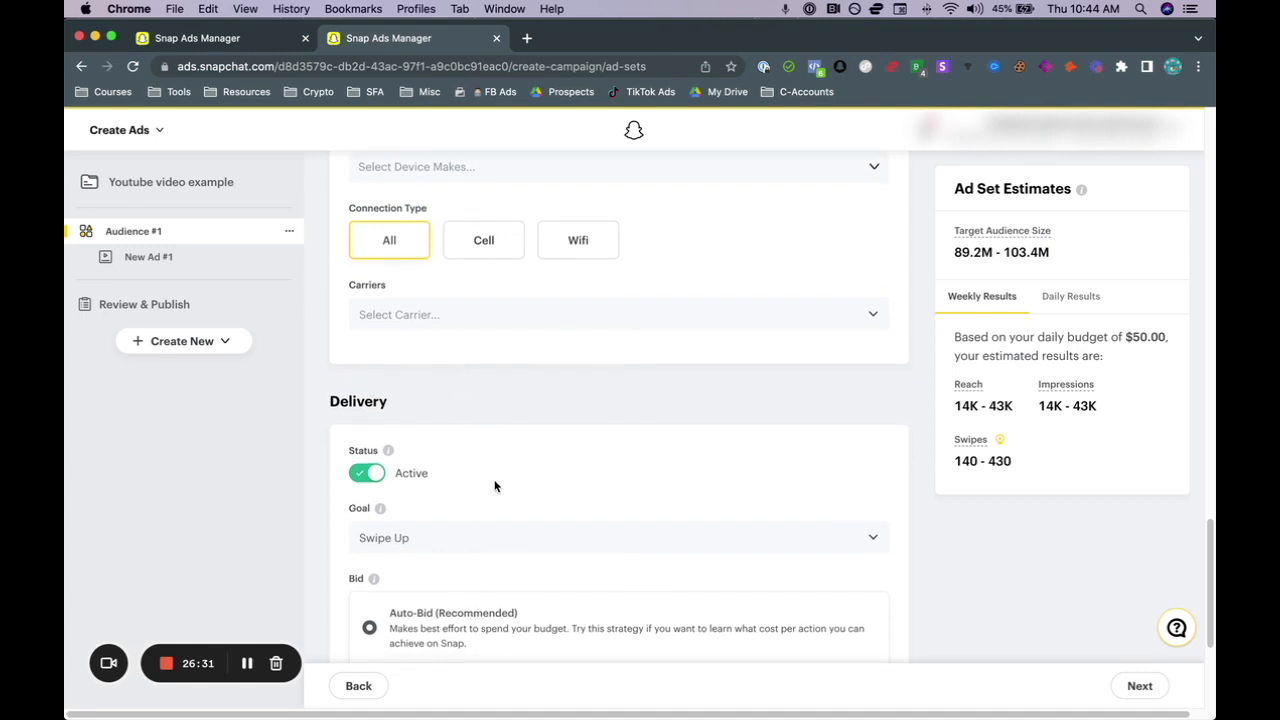
scroll(495, 485, down, 1)
scroll(452, 456, down, 2)
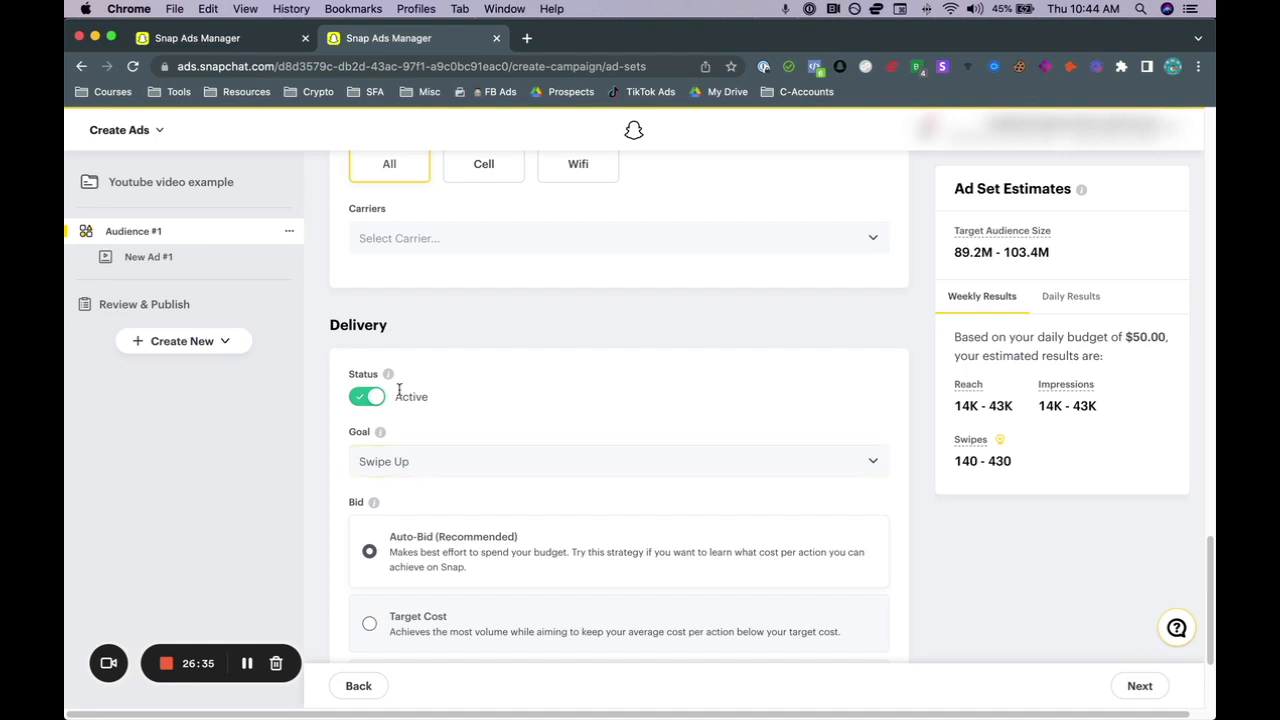
click(683, 469)
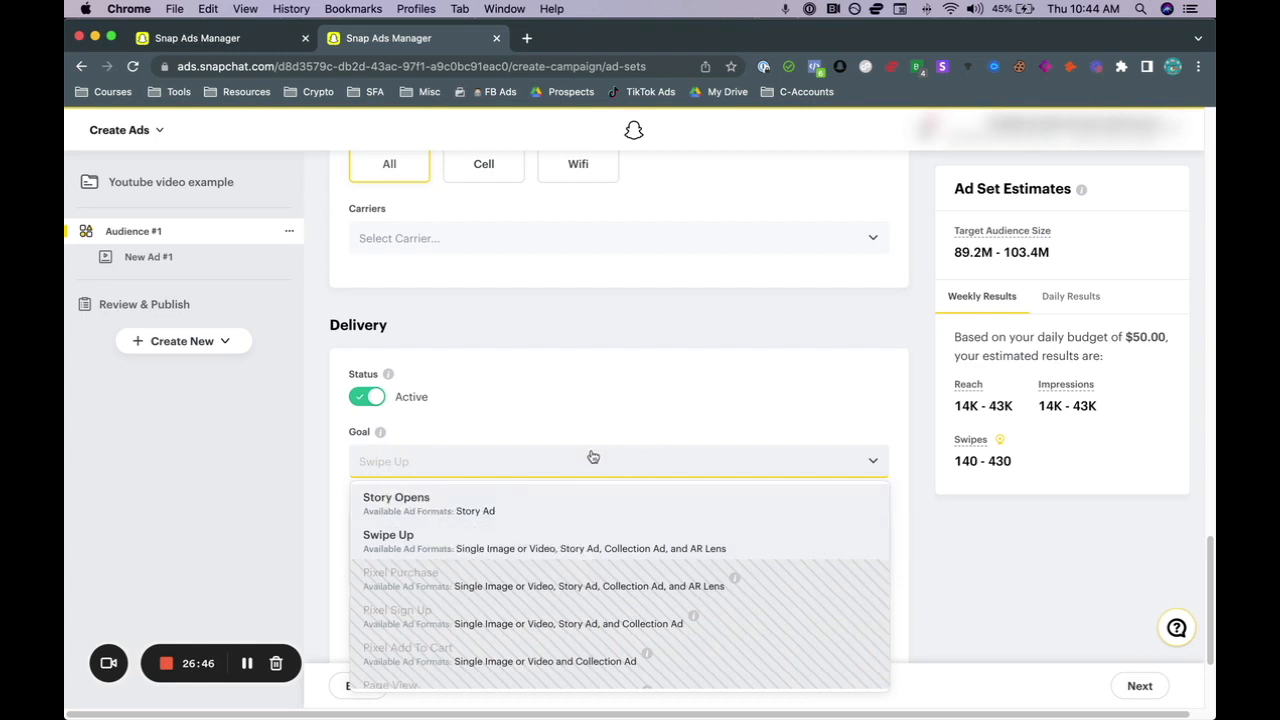
click(582, 421)
scroll(696, 524, down, 2)
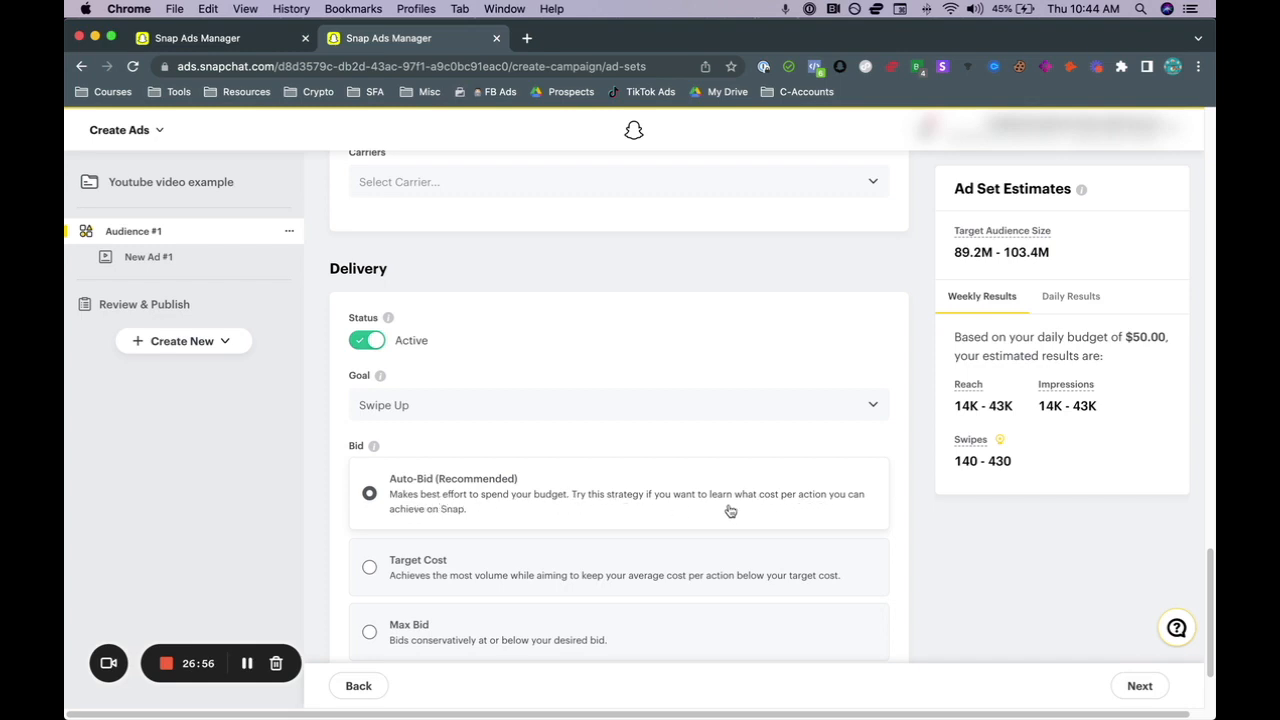
scroll(460, 493, down, 1)
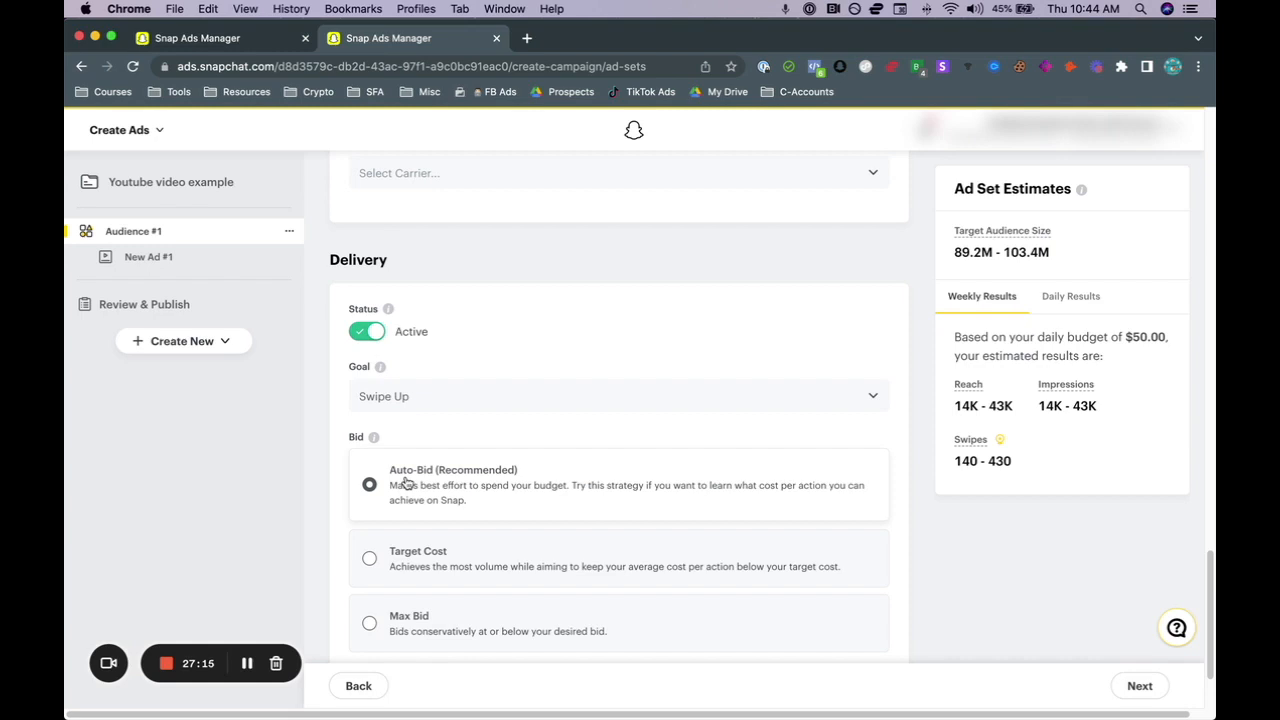
Step: Compare the existing campaigns' eCPM and eCPSU in Manage Ads with the ad set's bid strategies, ending at the third-party tagging options
click(243, 38)
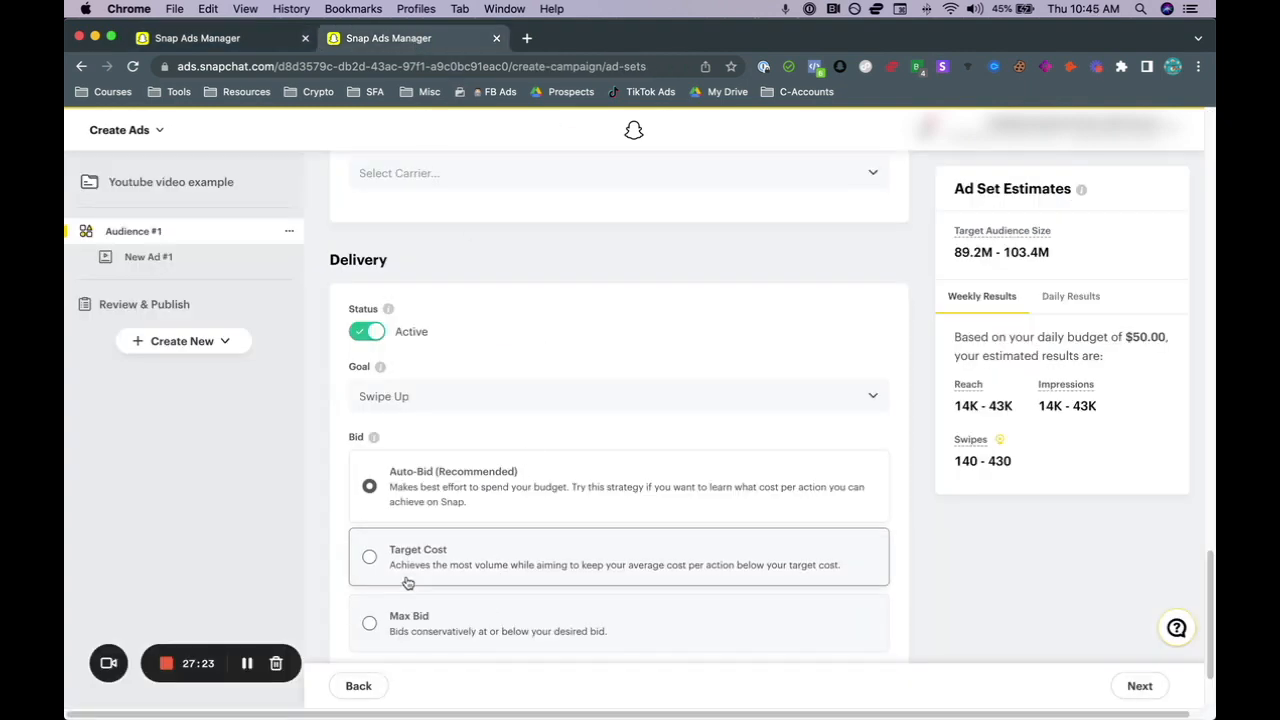
click(225, 40)
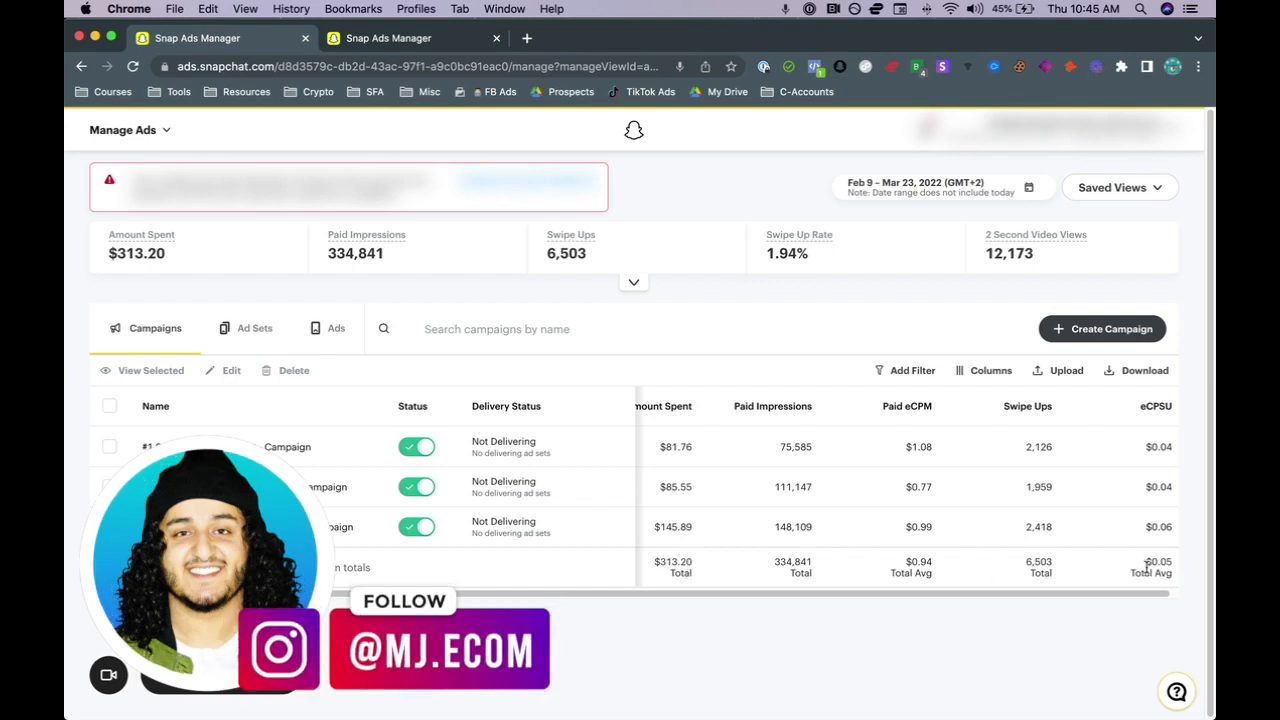
click(388, 38)
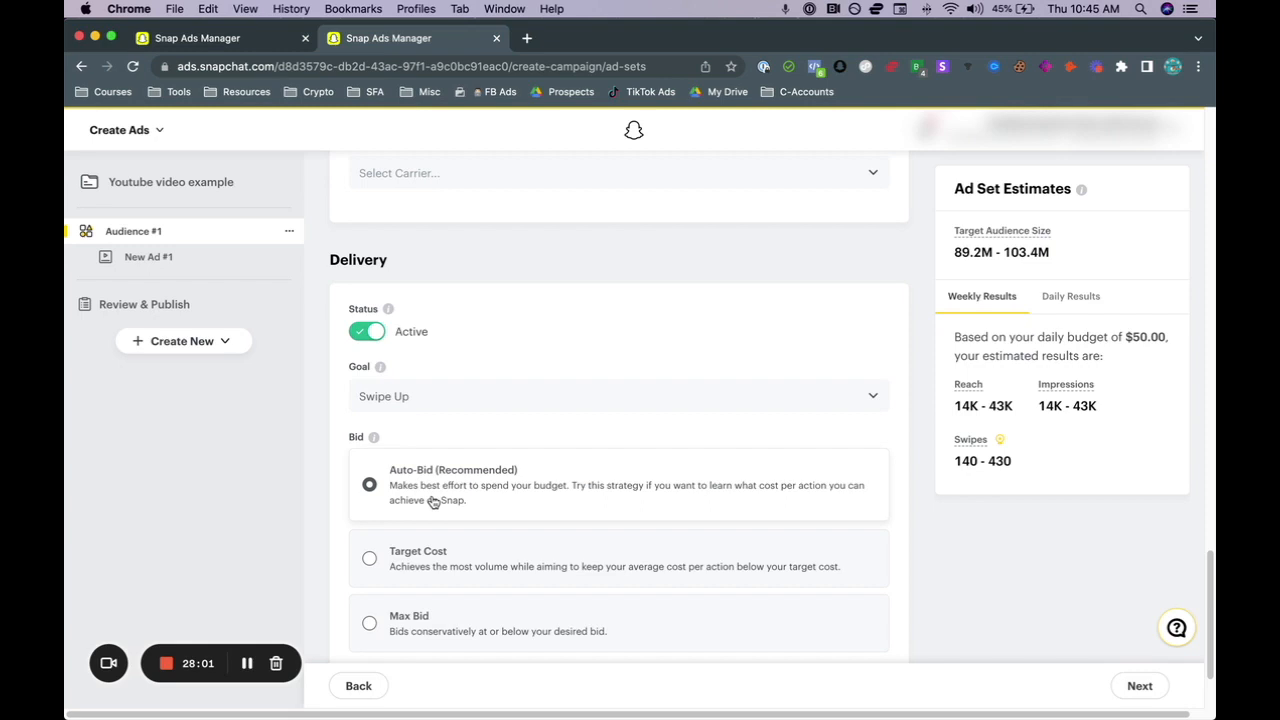
click(244, 48)
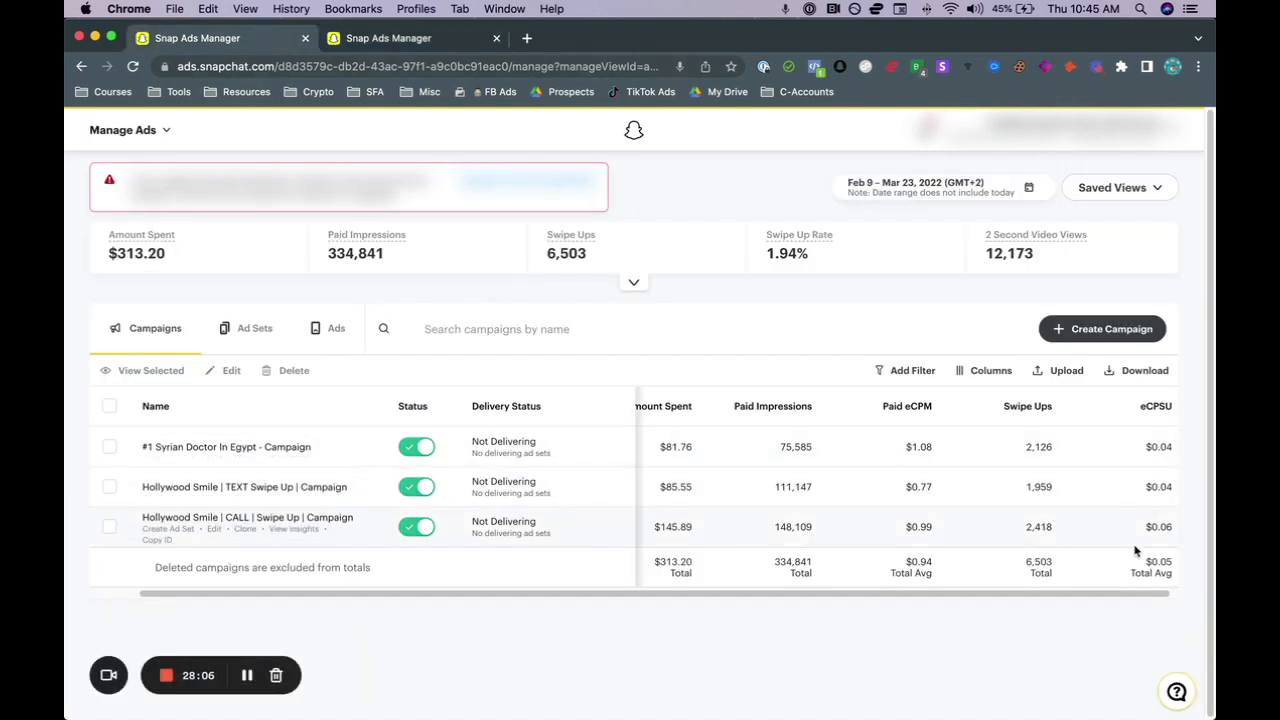
click(389, 40)
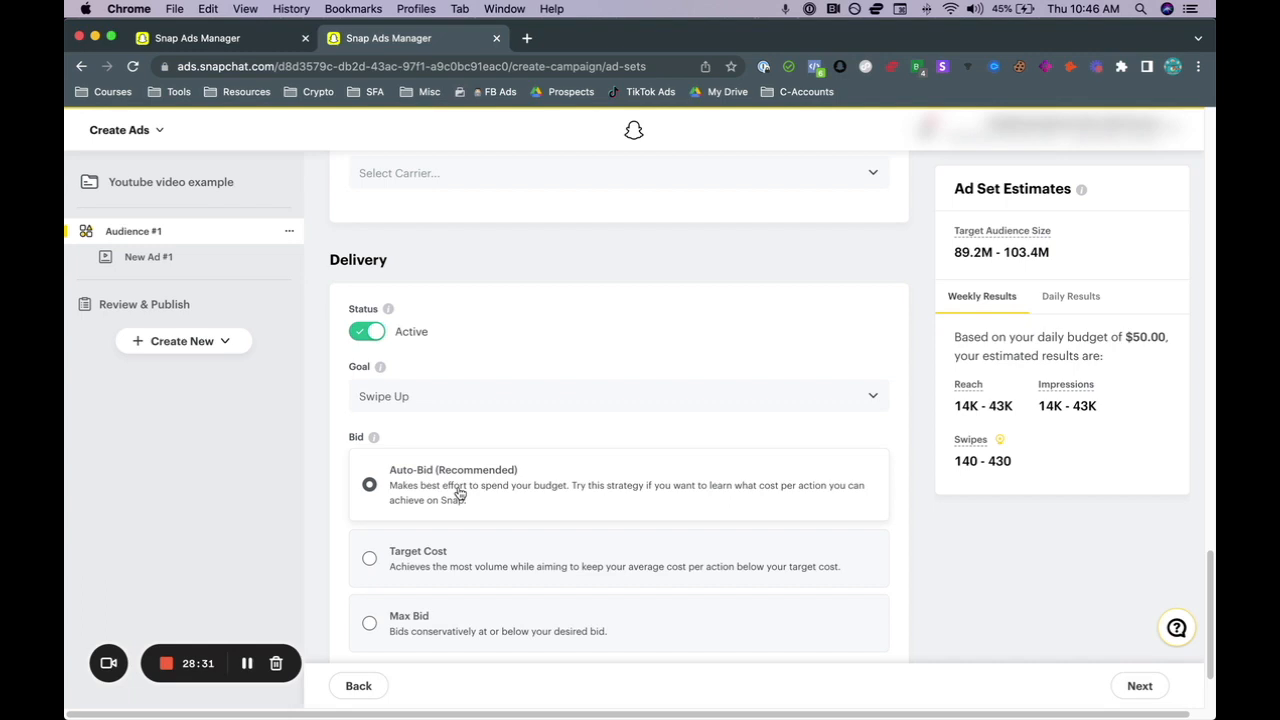
click(255, 43)
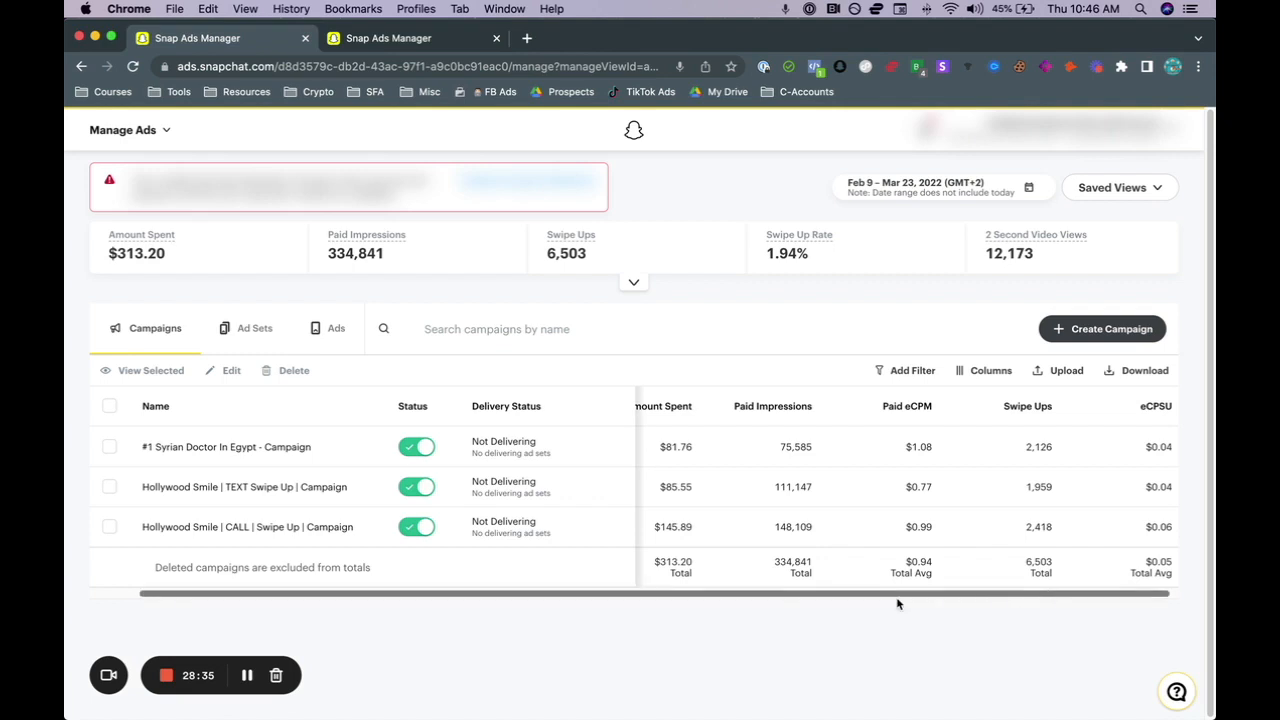
click(417, 42)
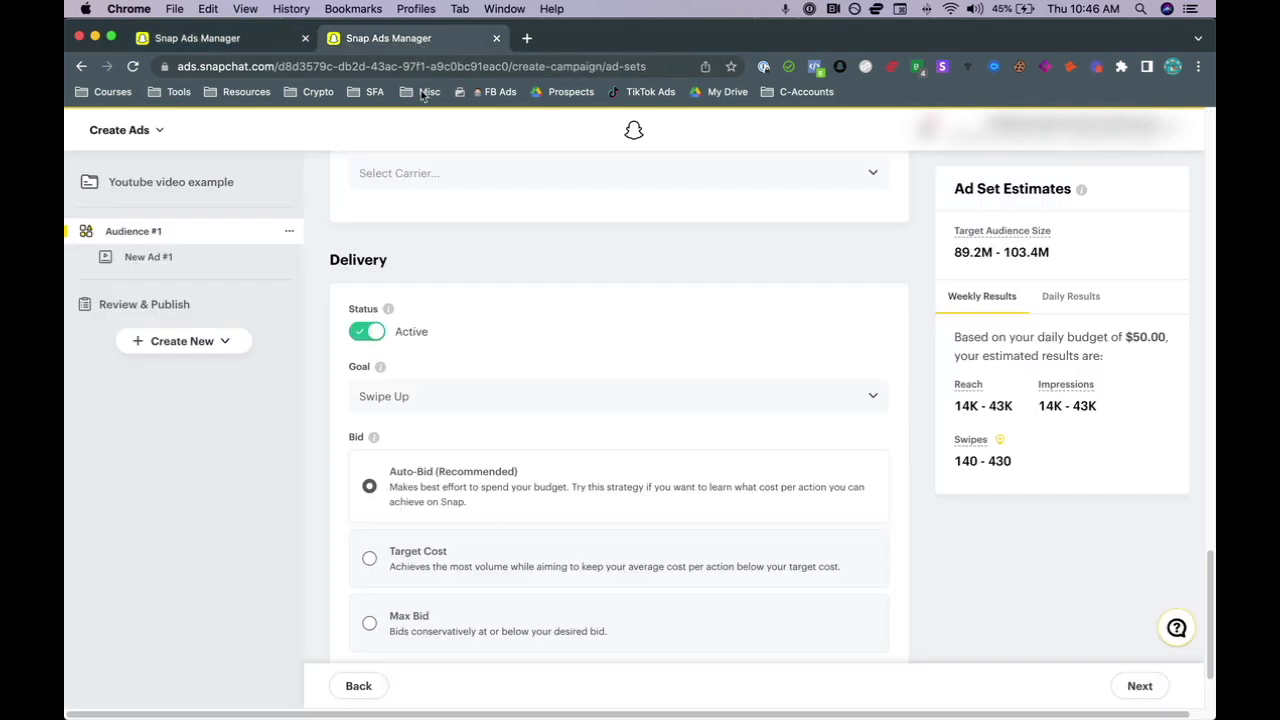
scroll(509, 491, down, 3)
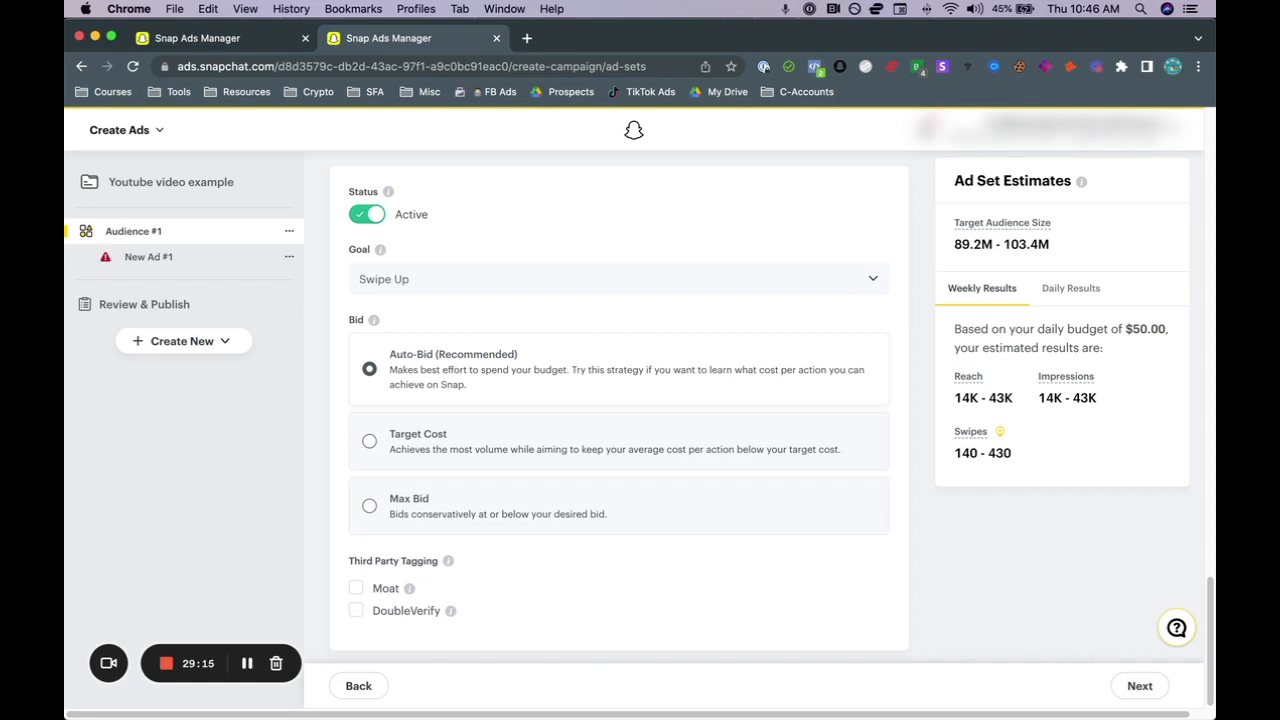
Step: Proceed from the ad set to the ad creation stage and name the ad "Creative #1"
click(1138, 686)
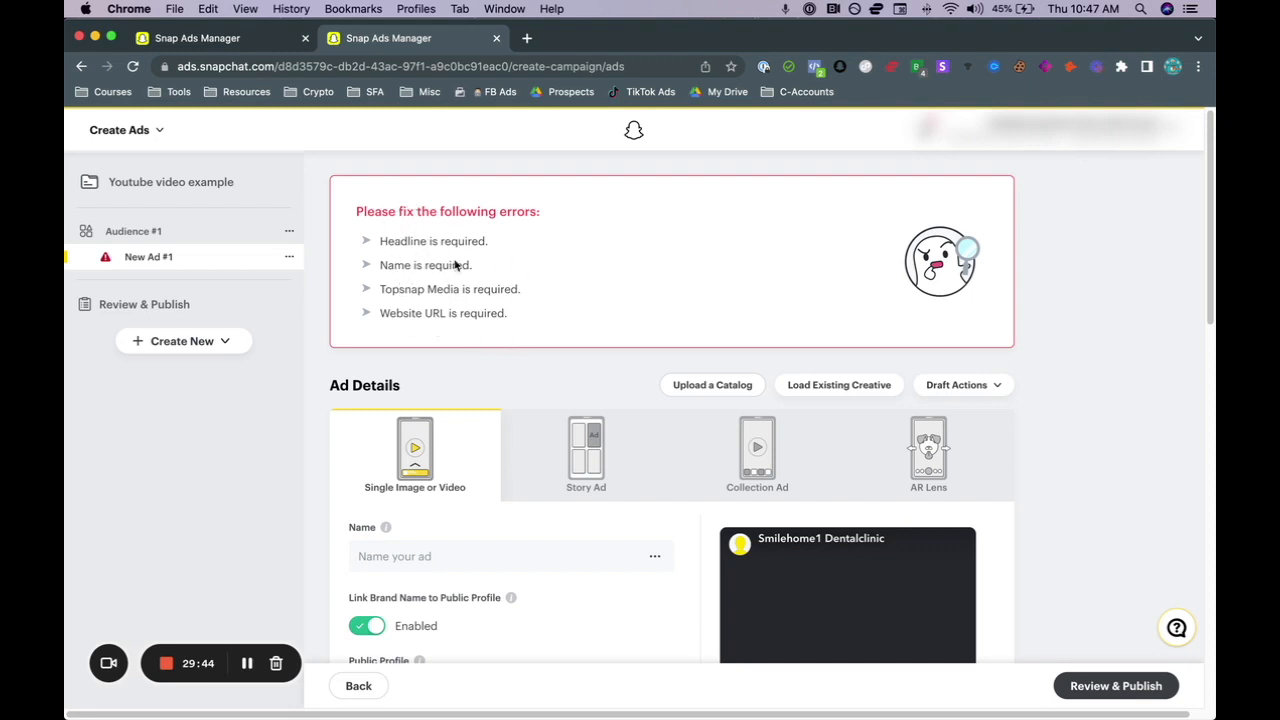
scroll(571, 394, down, 1)
click(446, 523)
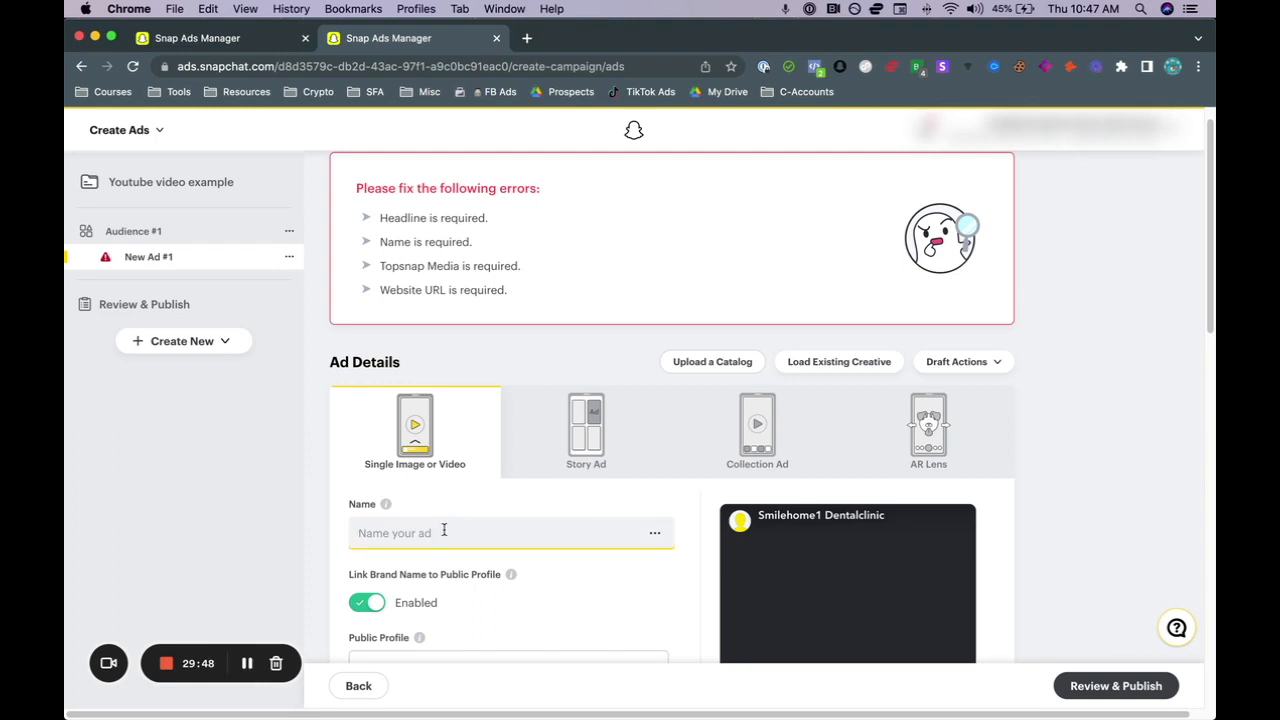
scroll(444, 530, down, 2)
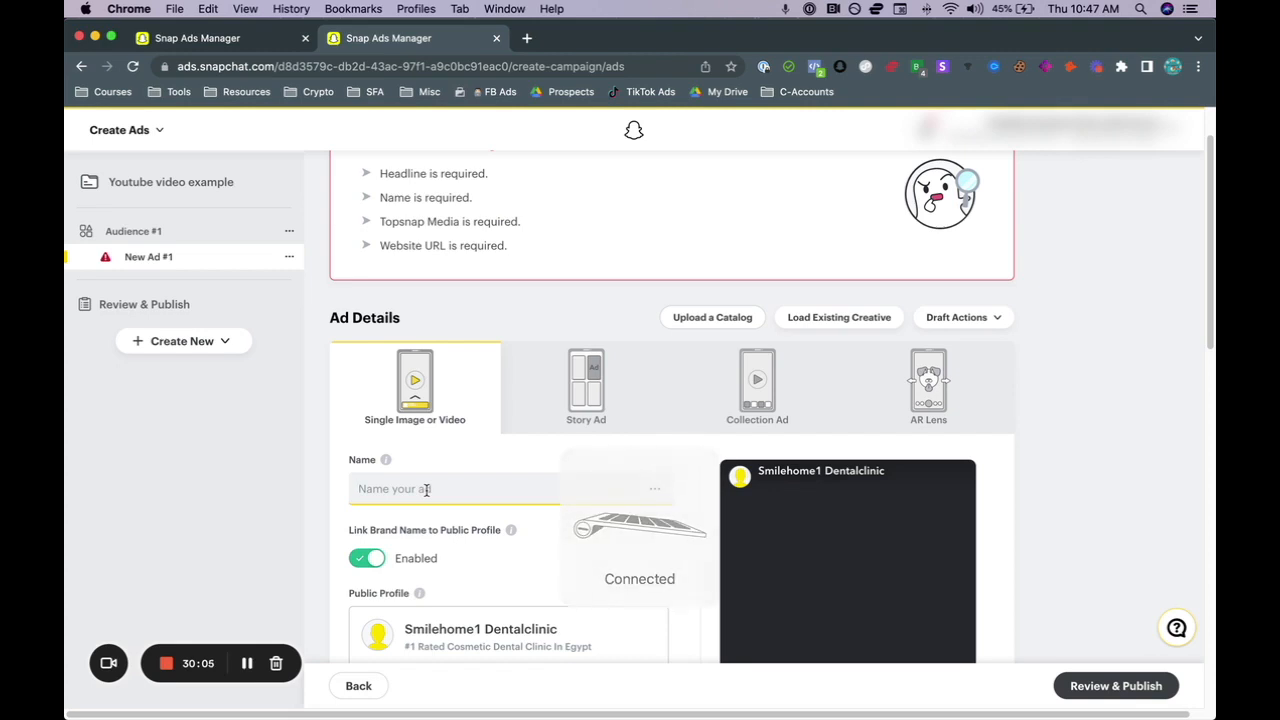
text(Creative #1)
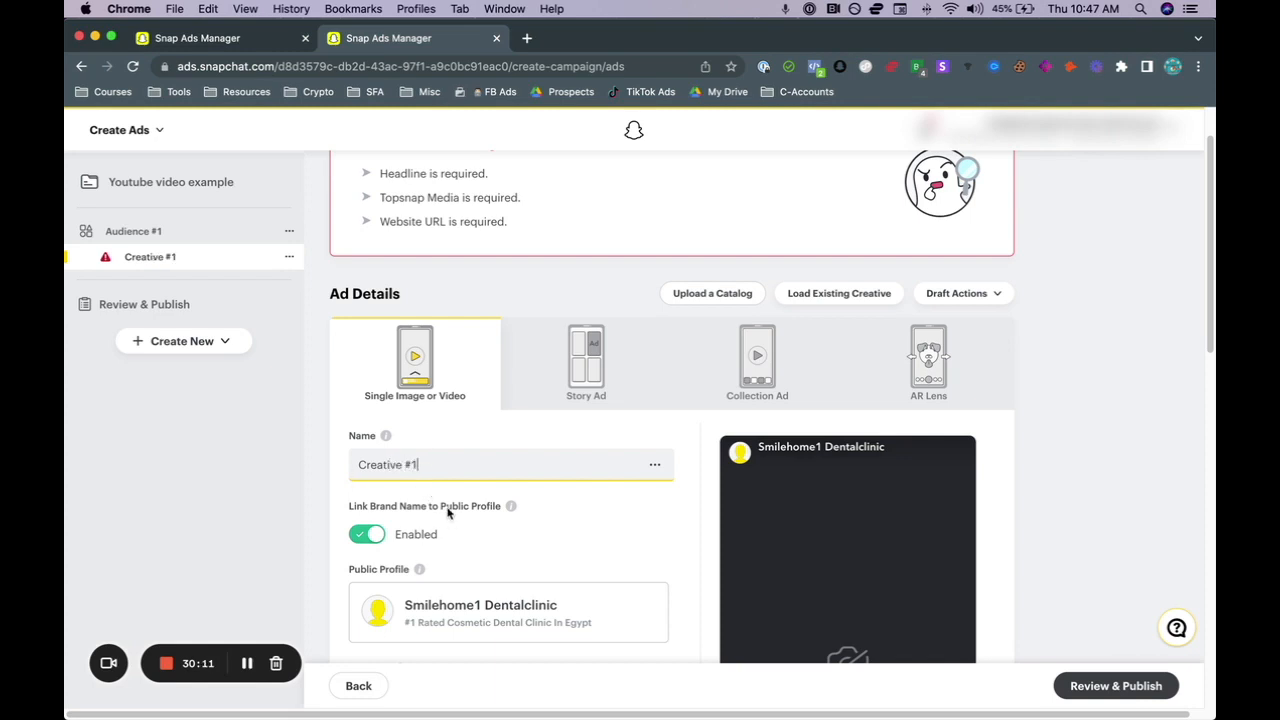
Step: Enter "THIS IS AN EXAMPLE AD" as the ad's headline
scroll(457, 508, down, 2)
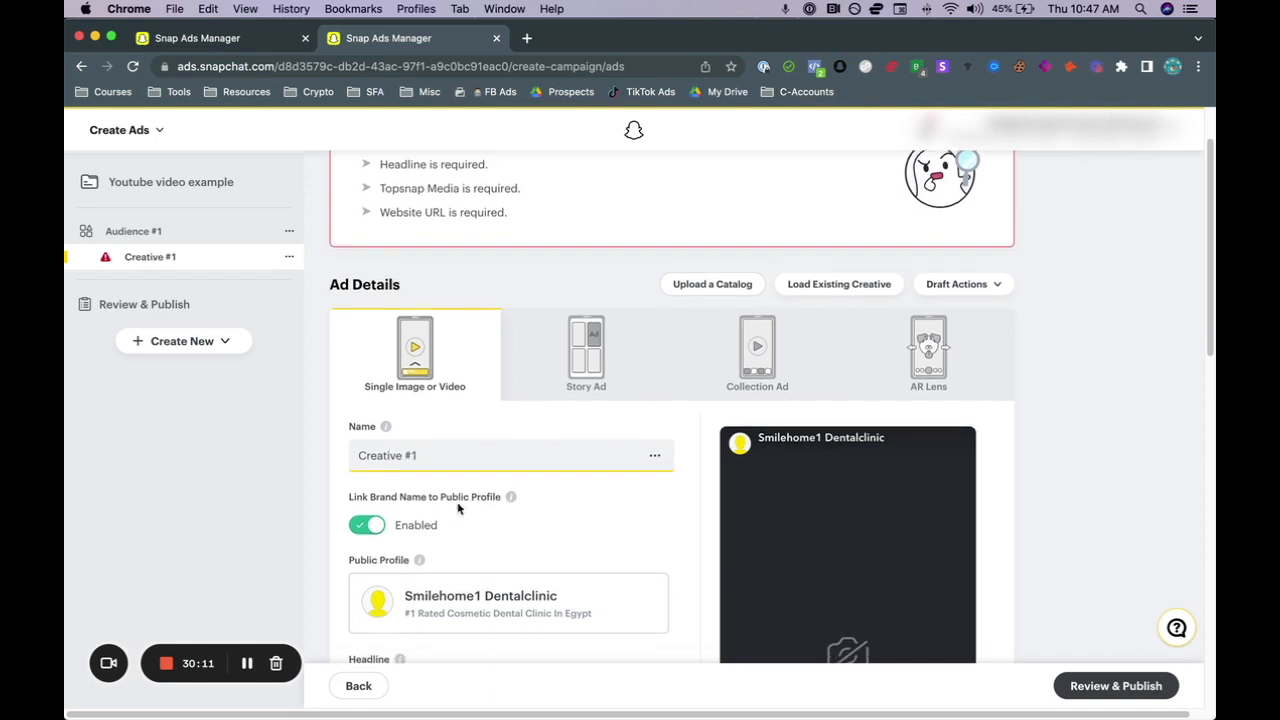
scroll(453, 482, down, 2)
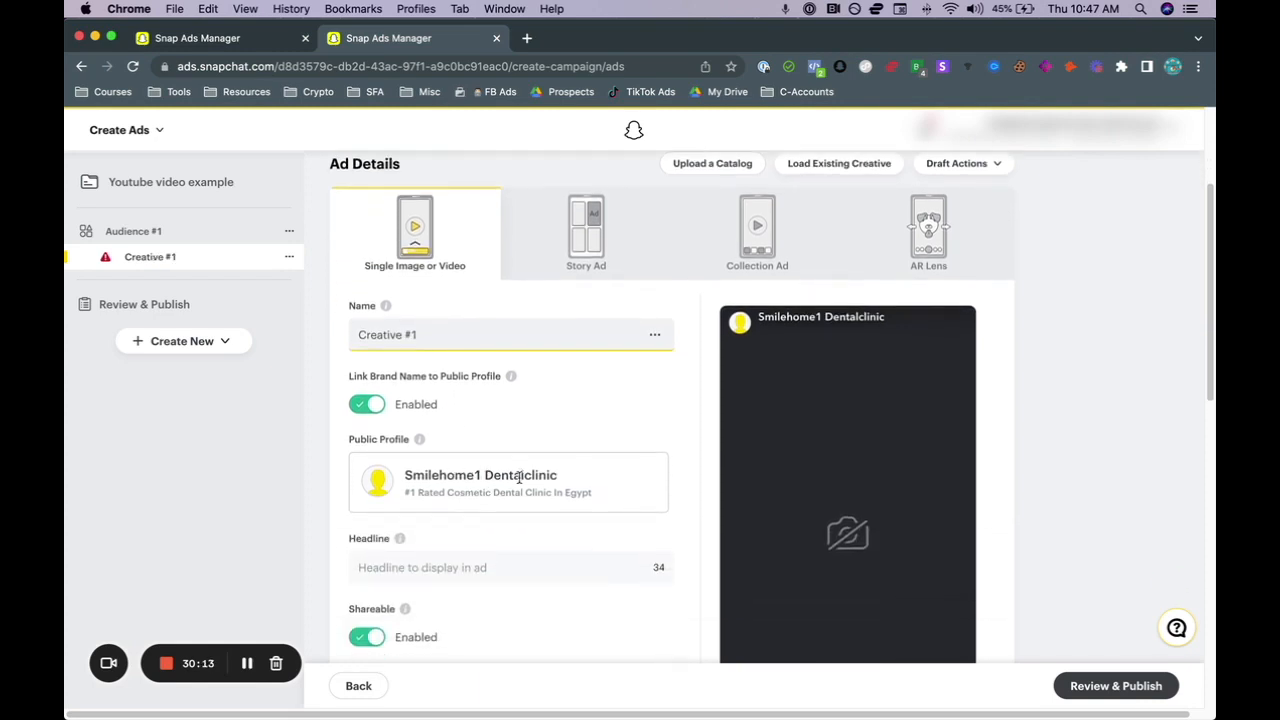
scroll(440, 500, down, 1)
click(418, 538)
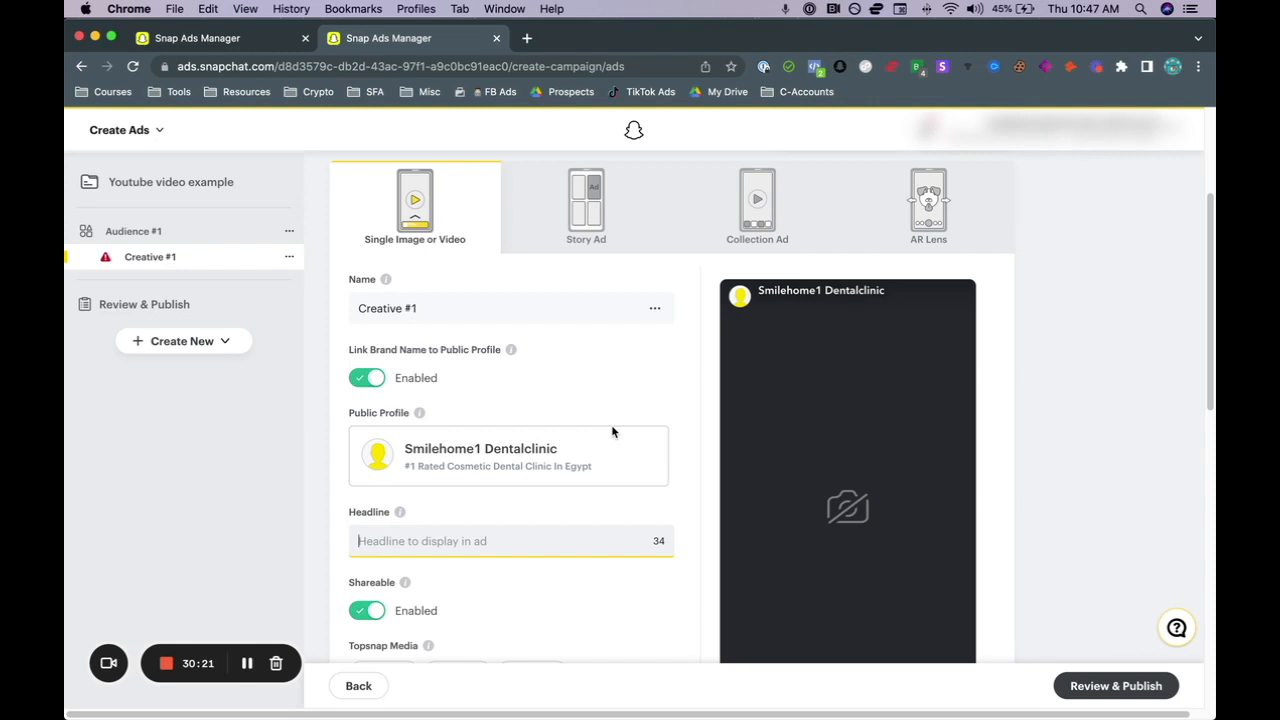
text(THIS )
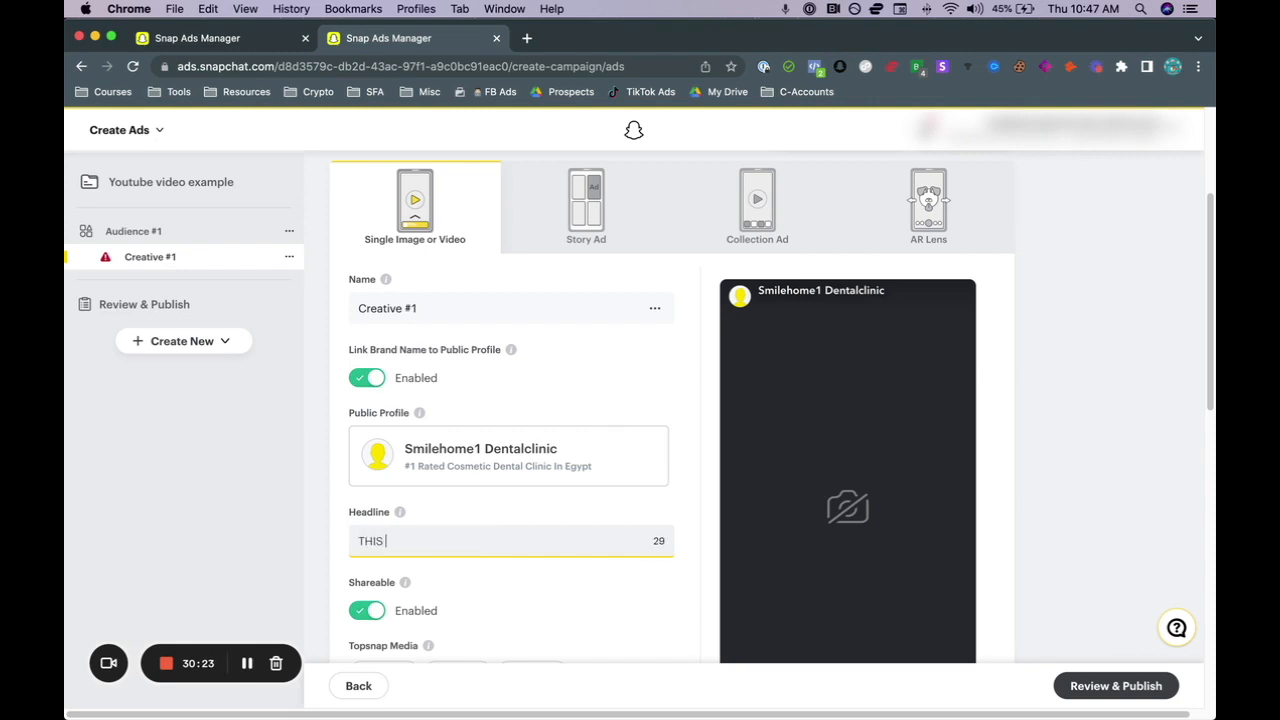
text(ISN)
key(BackSpace)
text(AN EXAMPLE AD)
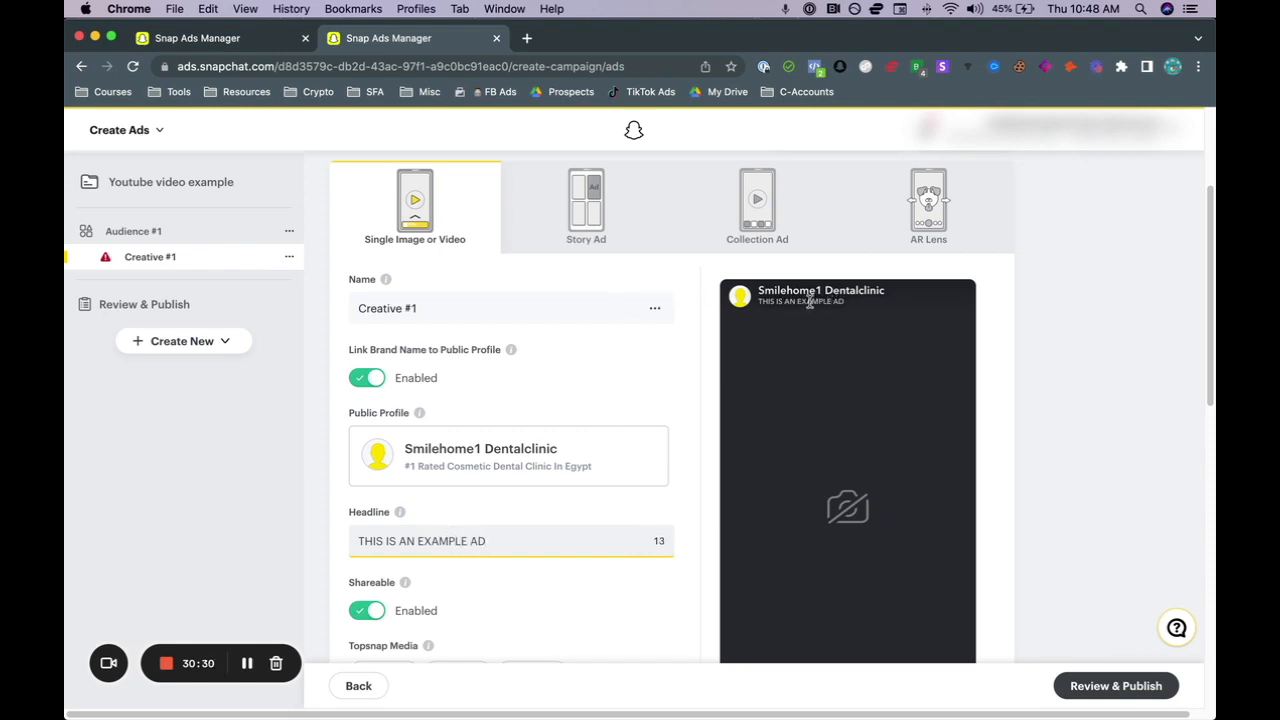
Step: Copy the whole headline text, clear it and paste it back in the same place
double_click(549, 548)
triple_click(549, 548)
key(super+c)
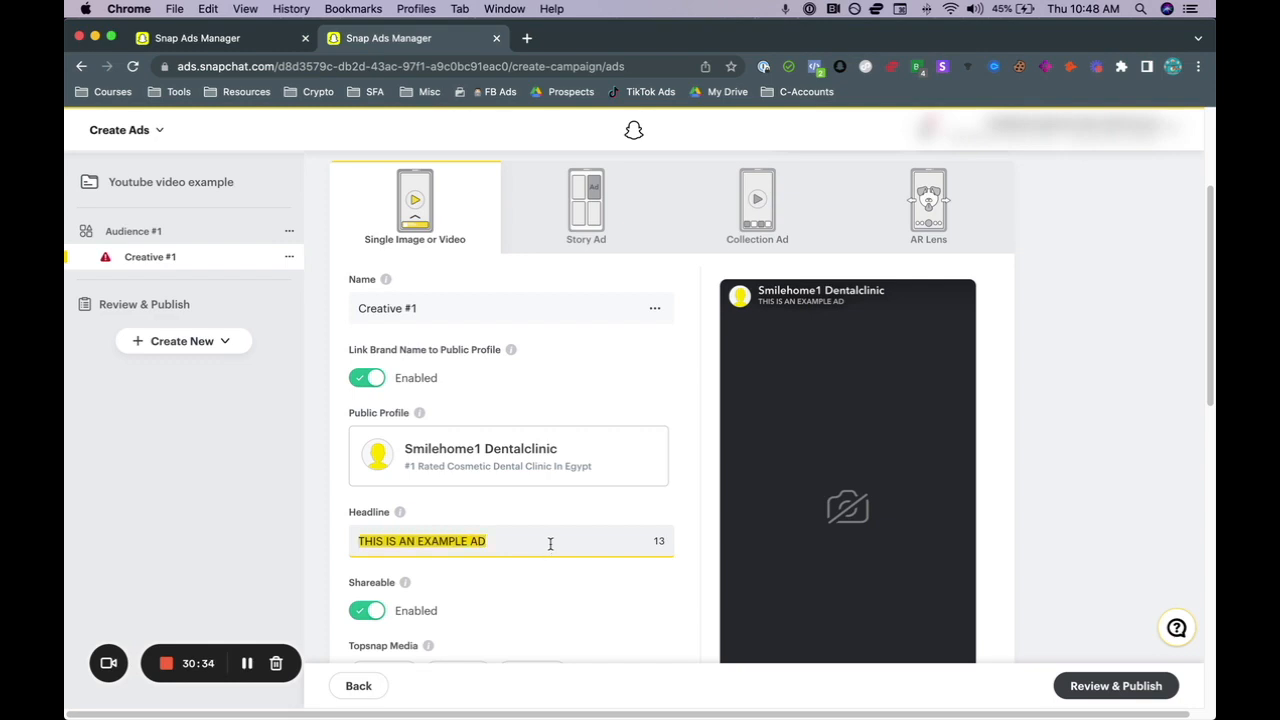
key(BackSpace)
key(super+v)
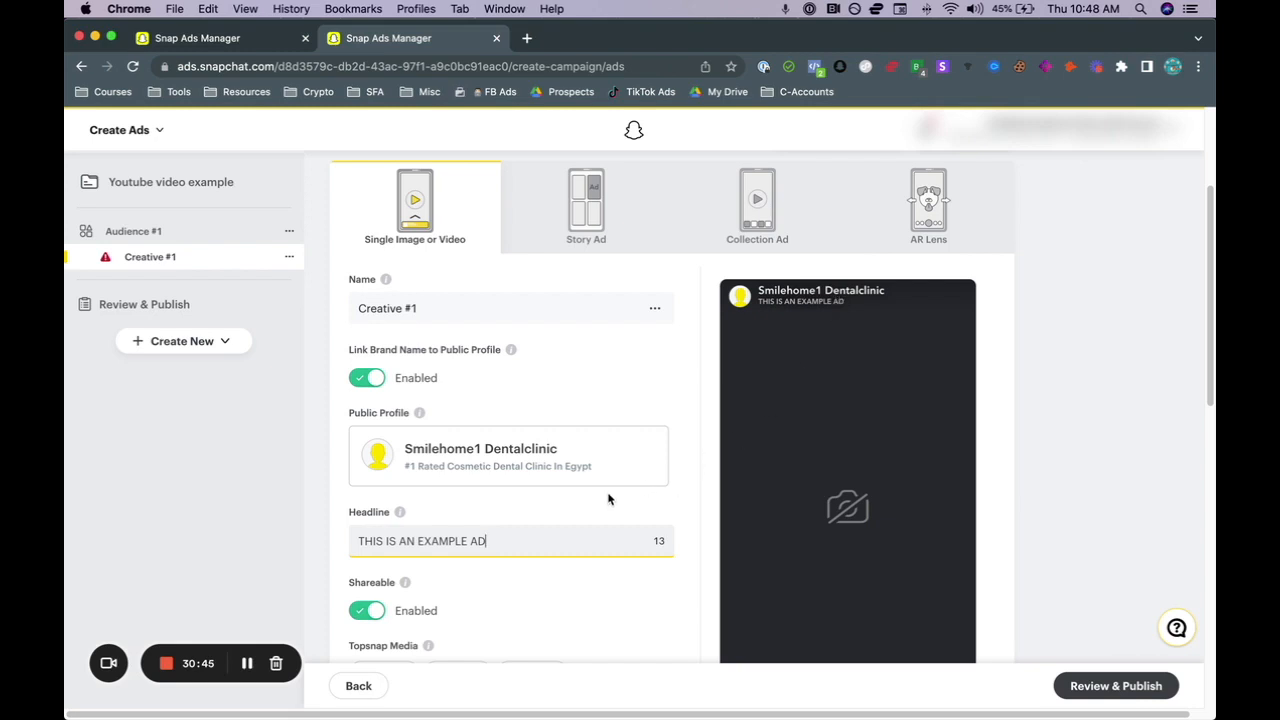
Step: Set the ad's call to action to Shop Now
scroll(472, 543, down, 1)
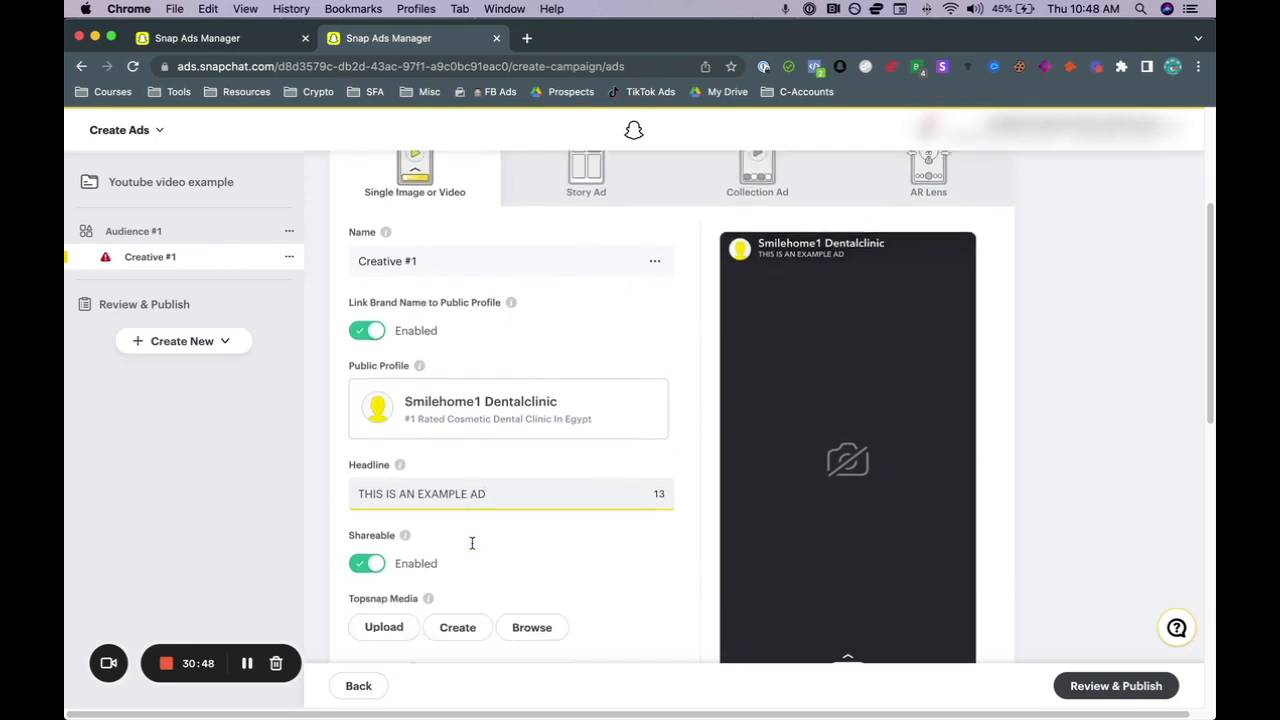
scroll(472, 543, down, 2)
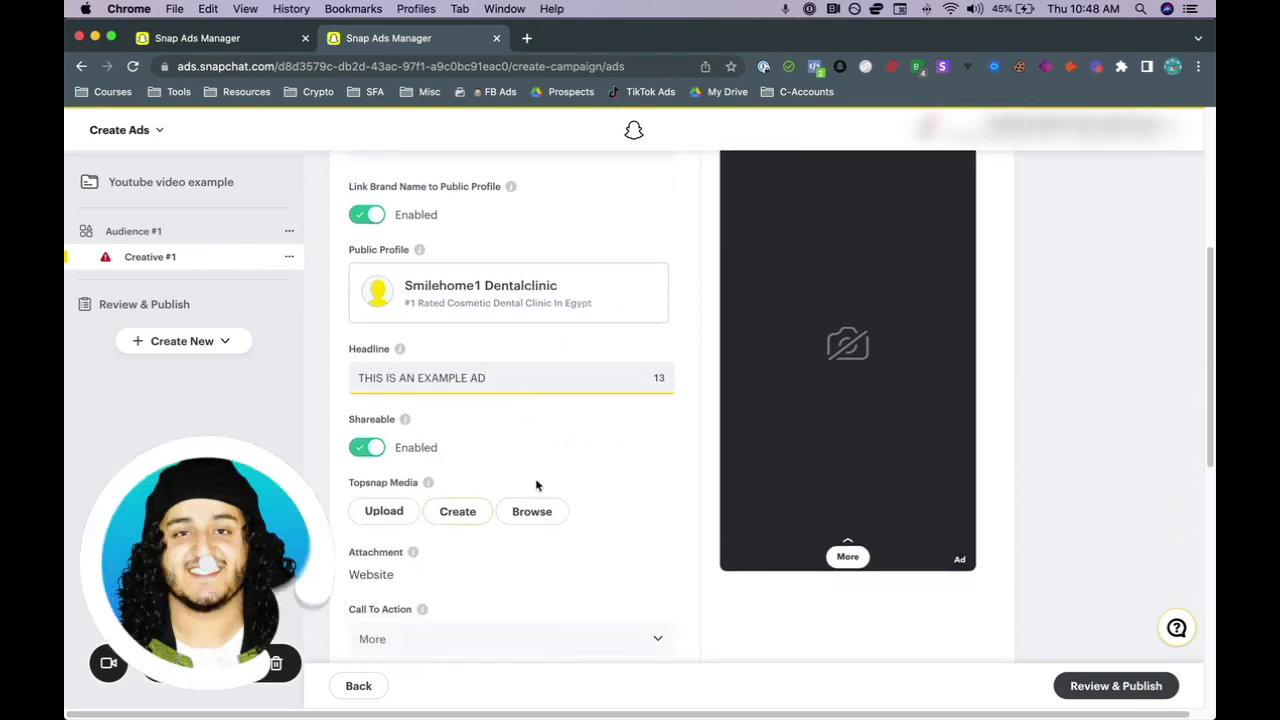
scroll(523, 486, down, 1)
scroll(480, 506, down, 2)
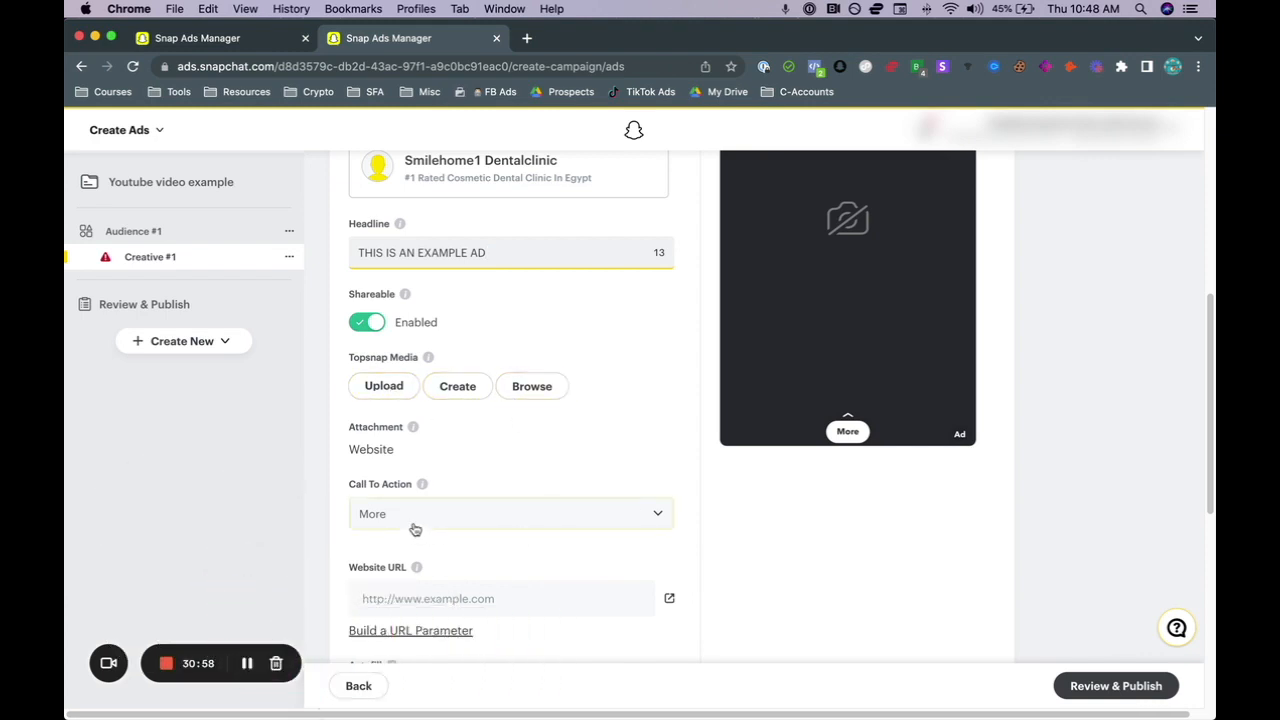
click(466, 514)
scroll(732, 527, down, 1)
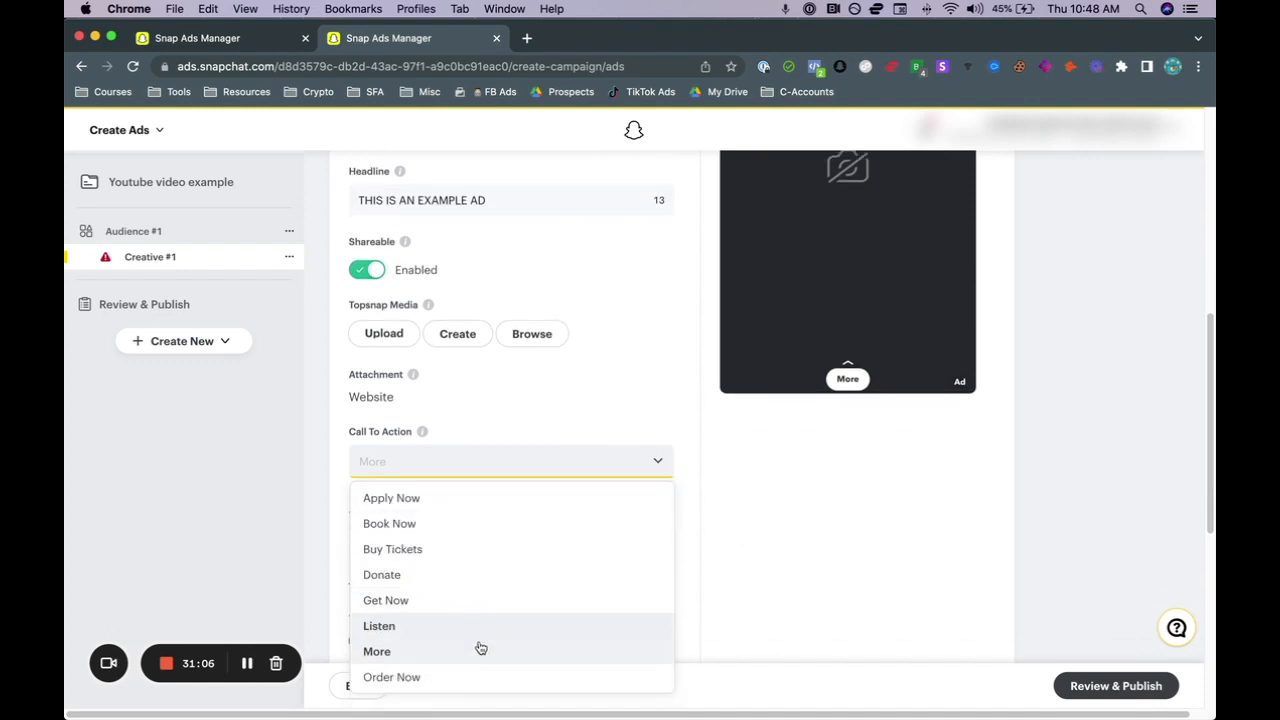
scroll(417, 609, down, 2)
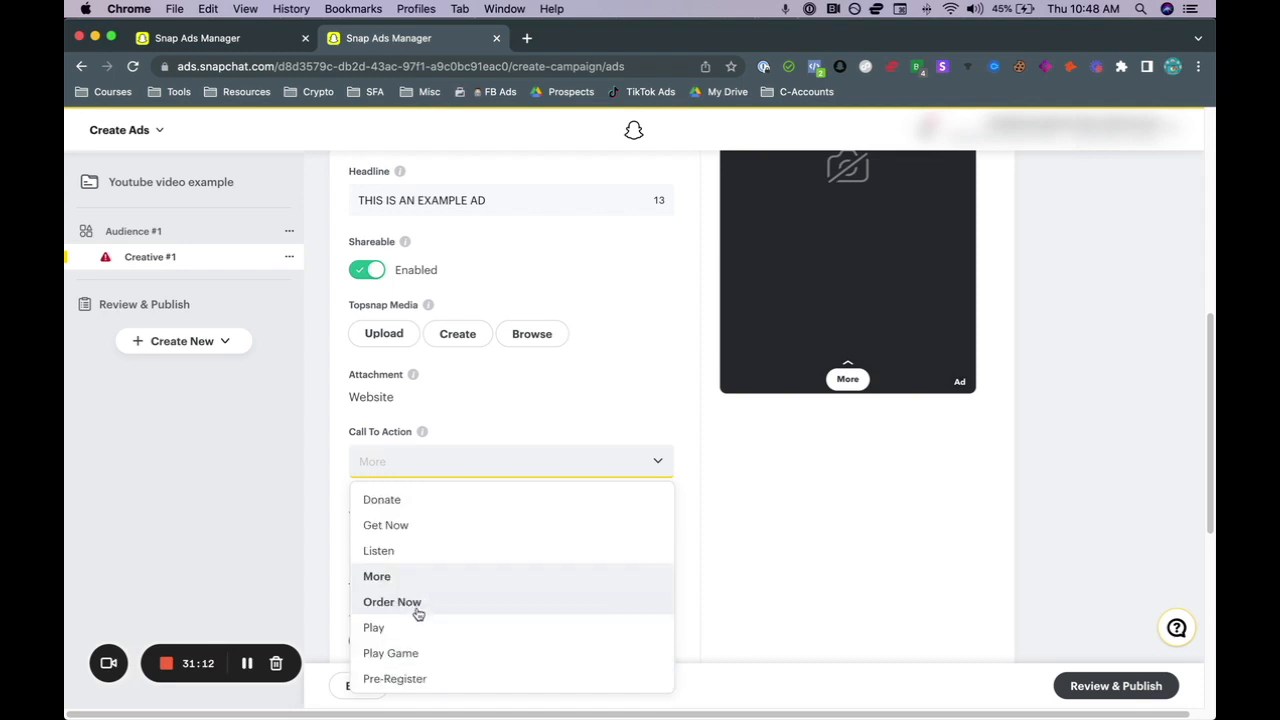
scroll(420, 630, down, 4)
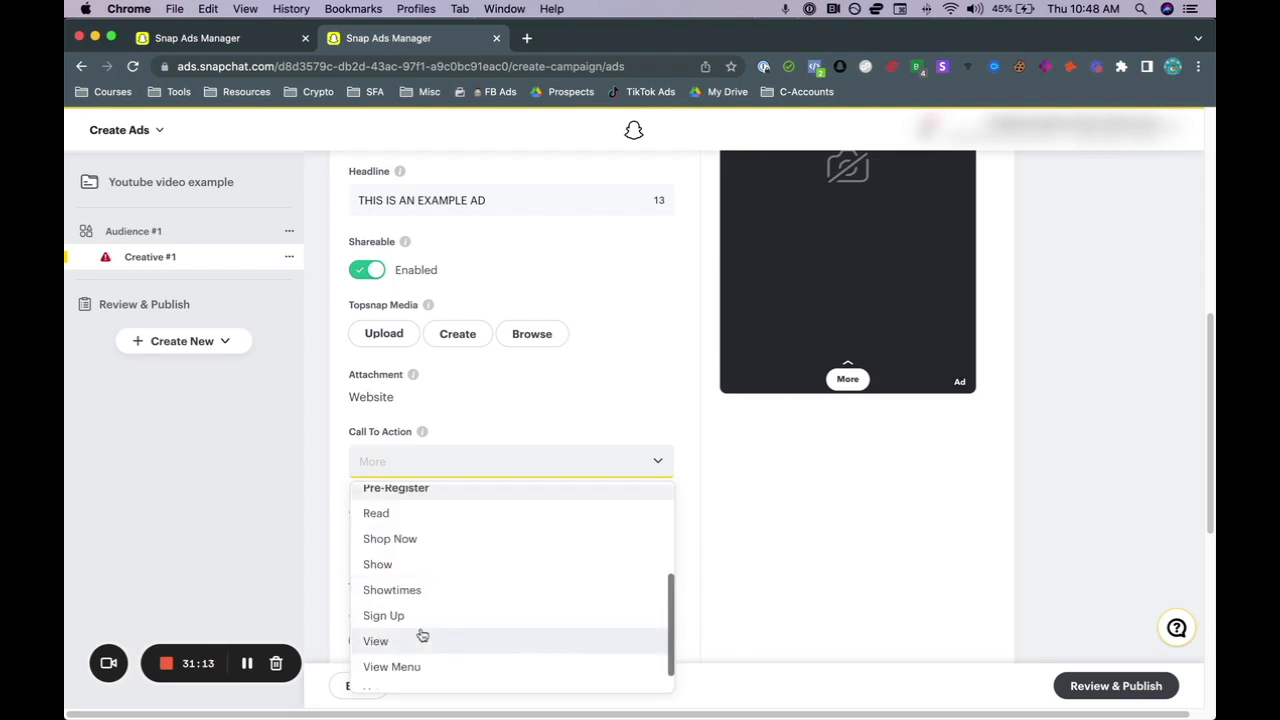
click(450, 542)
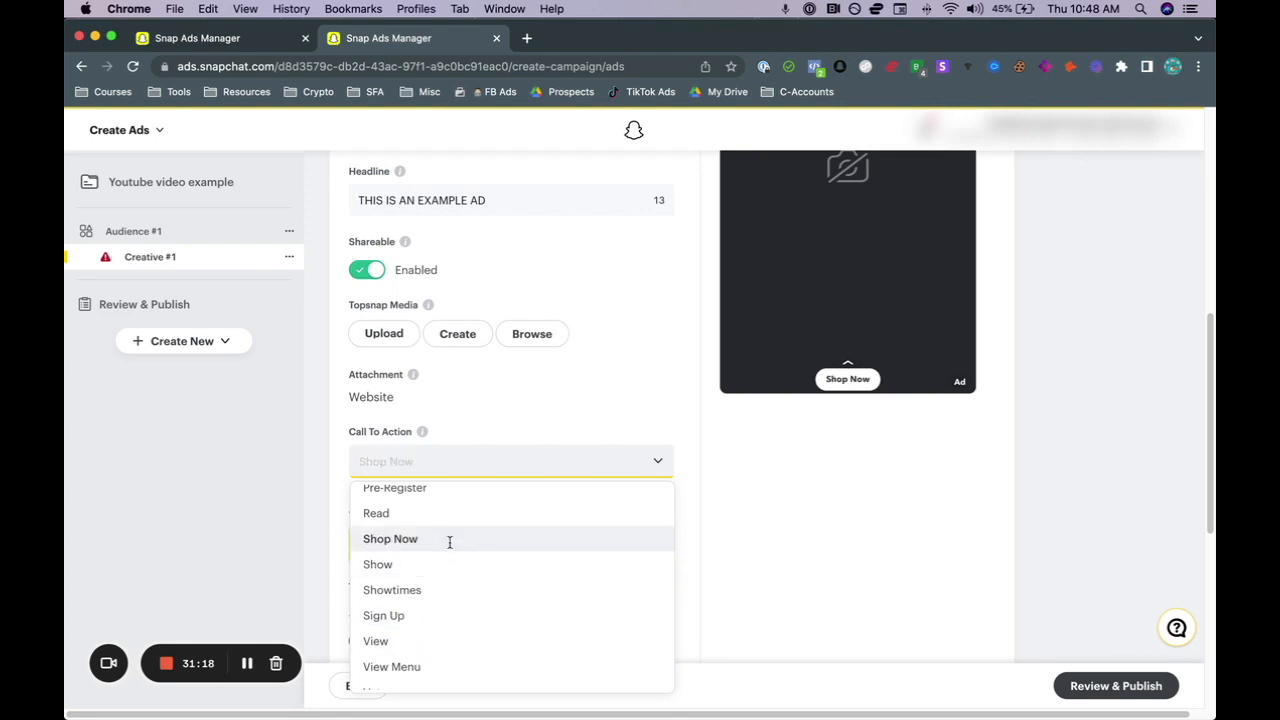
Step: Look through the other available call-to-action options and close the list without changing the choice
click(522, 466)
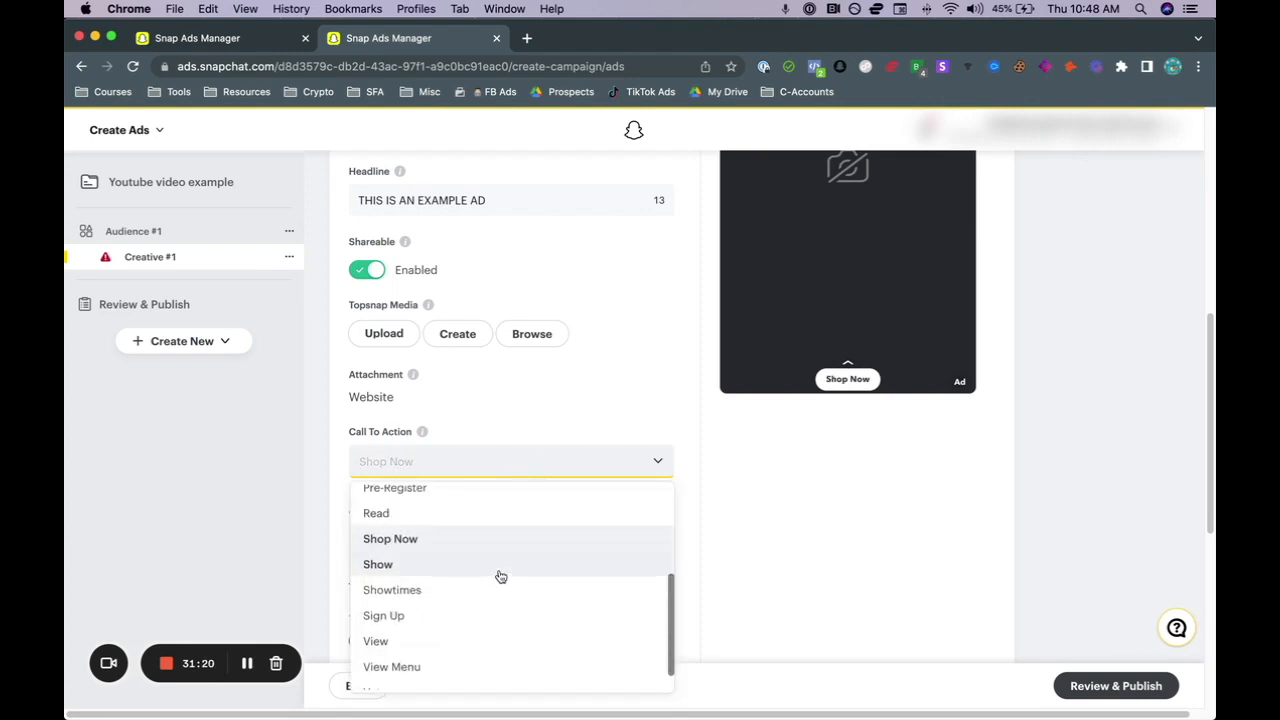
scroll(500, 591, up, 2)
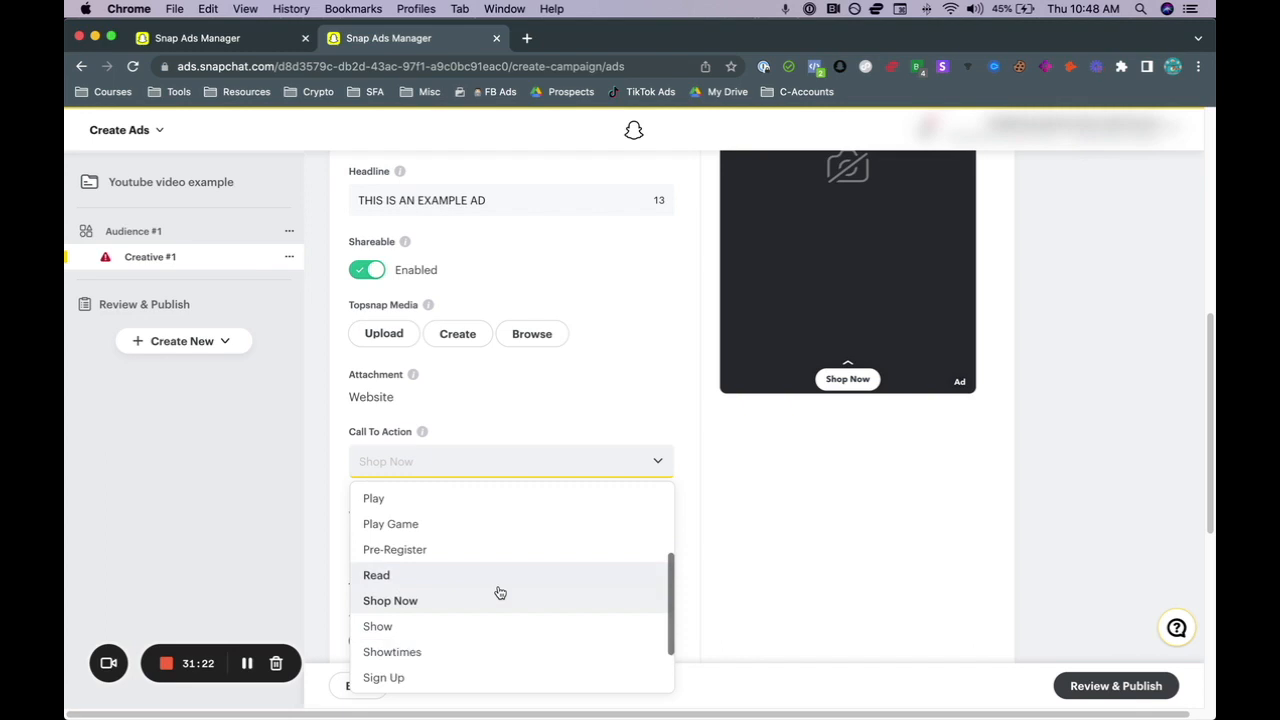
scroll(500, 593, up, 2)
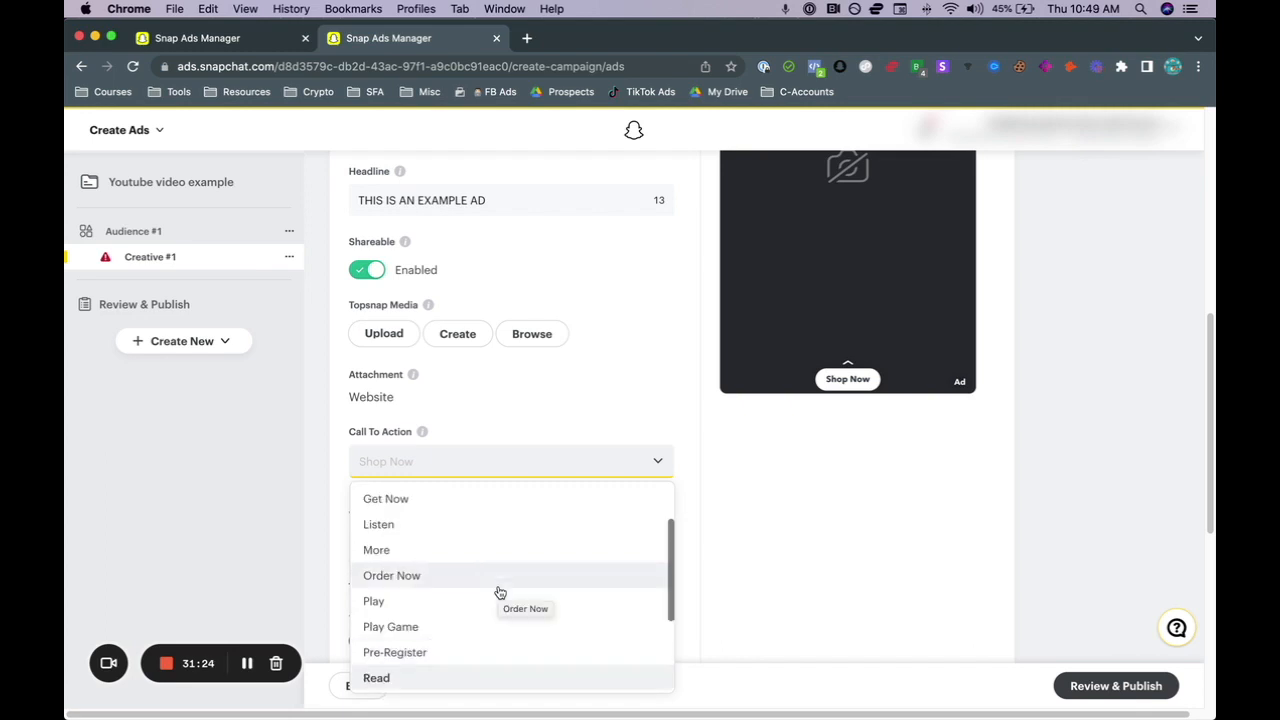
scroll(500, 594, down, 5)
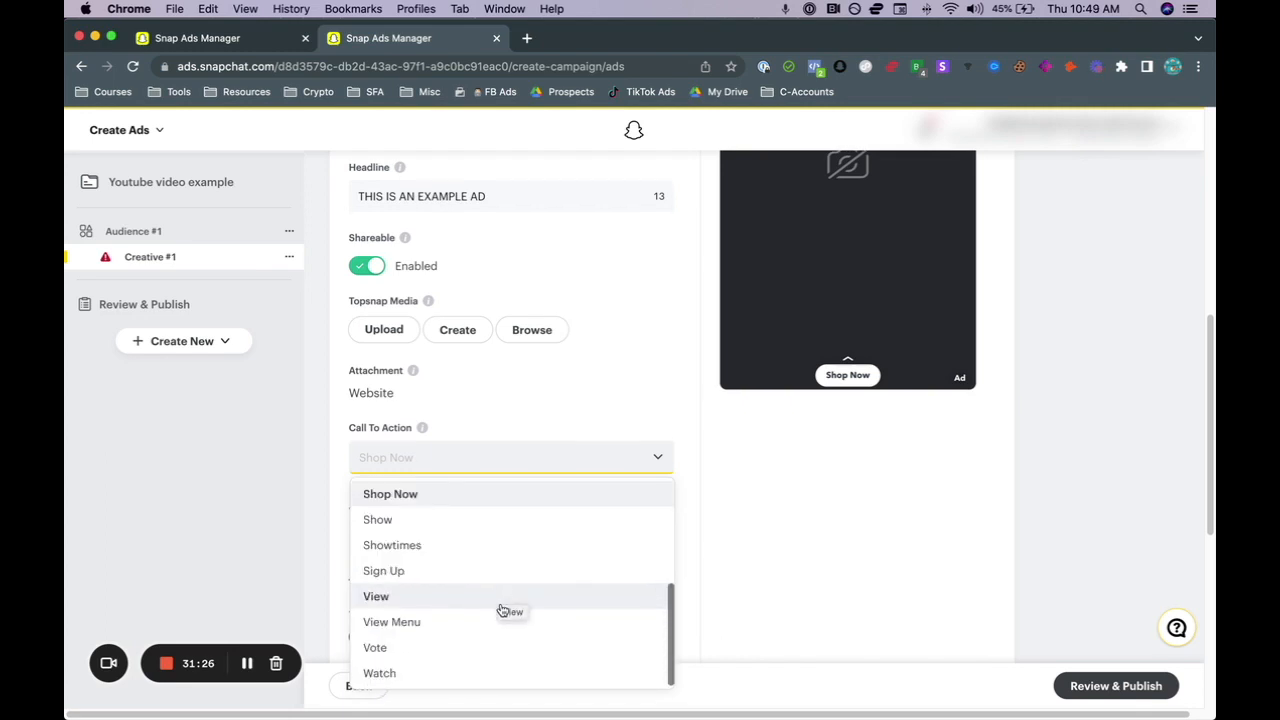
scroll(506, 605, down, 3)
scroll(470, 510, up, 5)
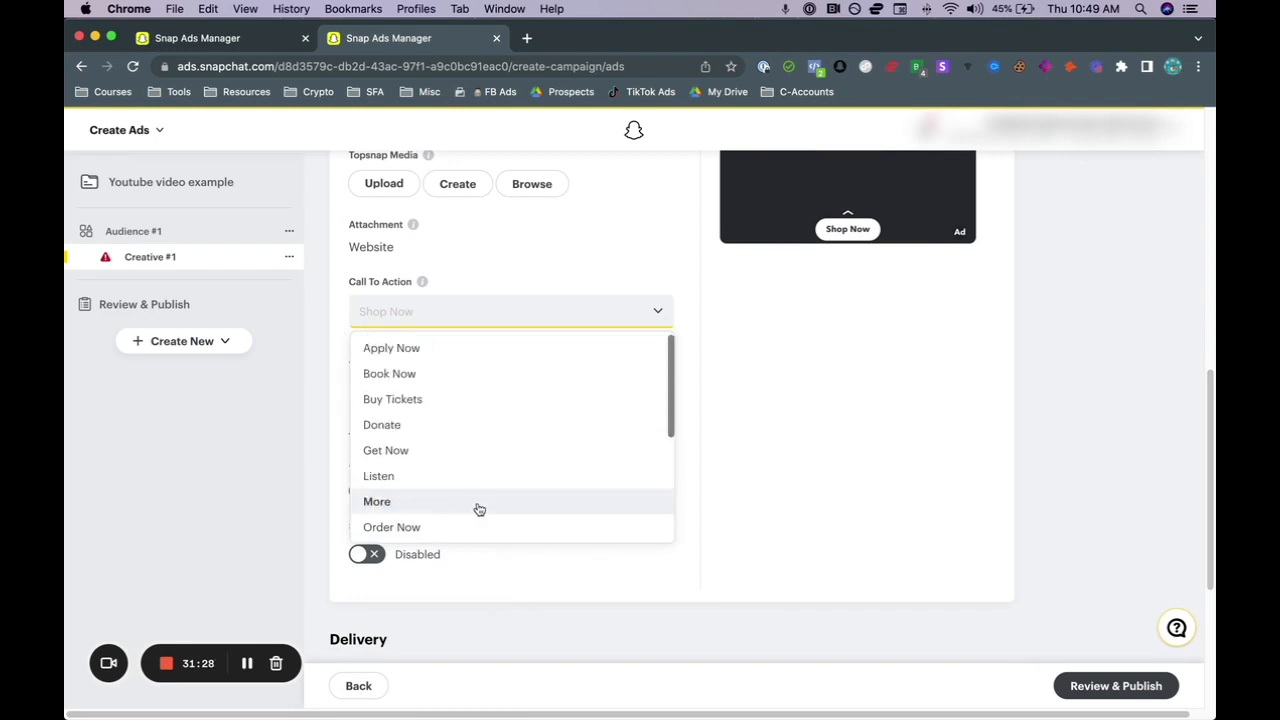
scroll(530, 480, up, 2)
click(680, 400)
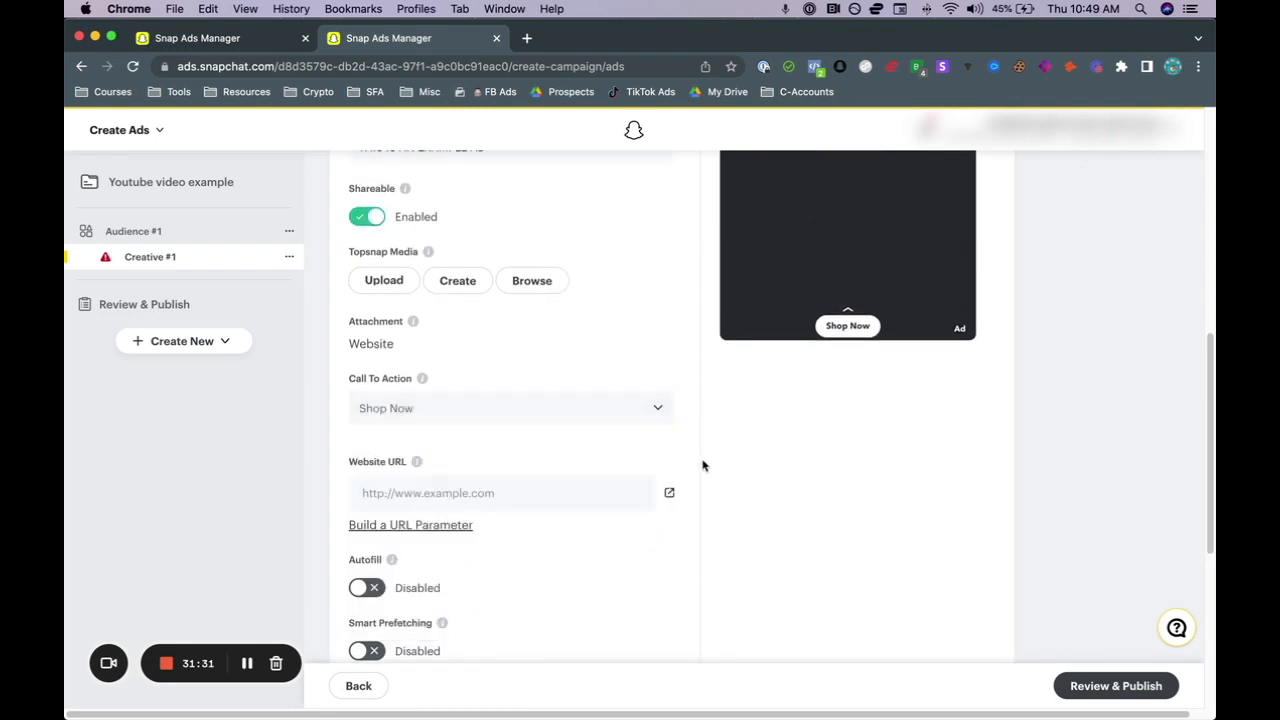
Step: Open smilehome1.com in a new browser tab and copy its address for the ad's website URL
scroll(690, 477, up, 1)
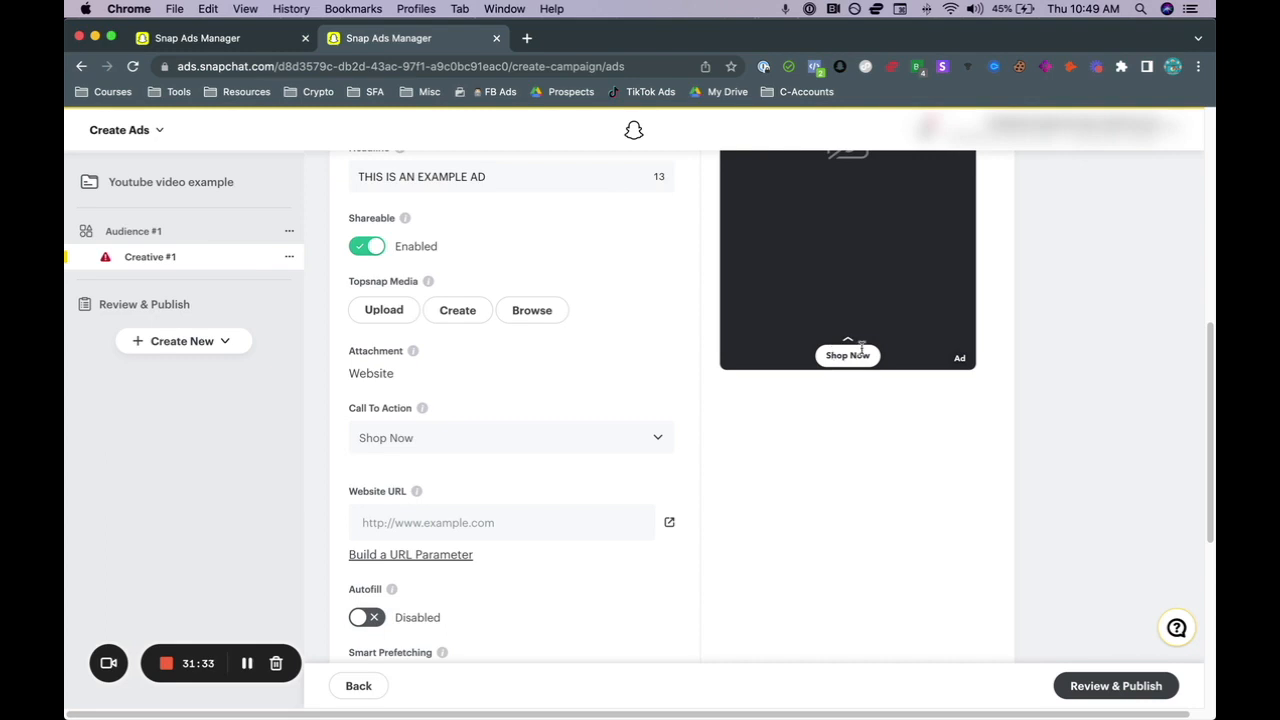
scroll(637, 548, down, 1)
click(508, 525)
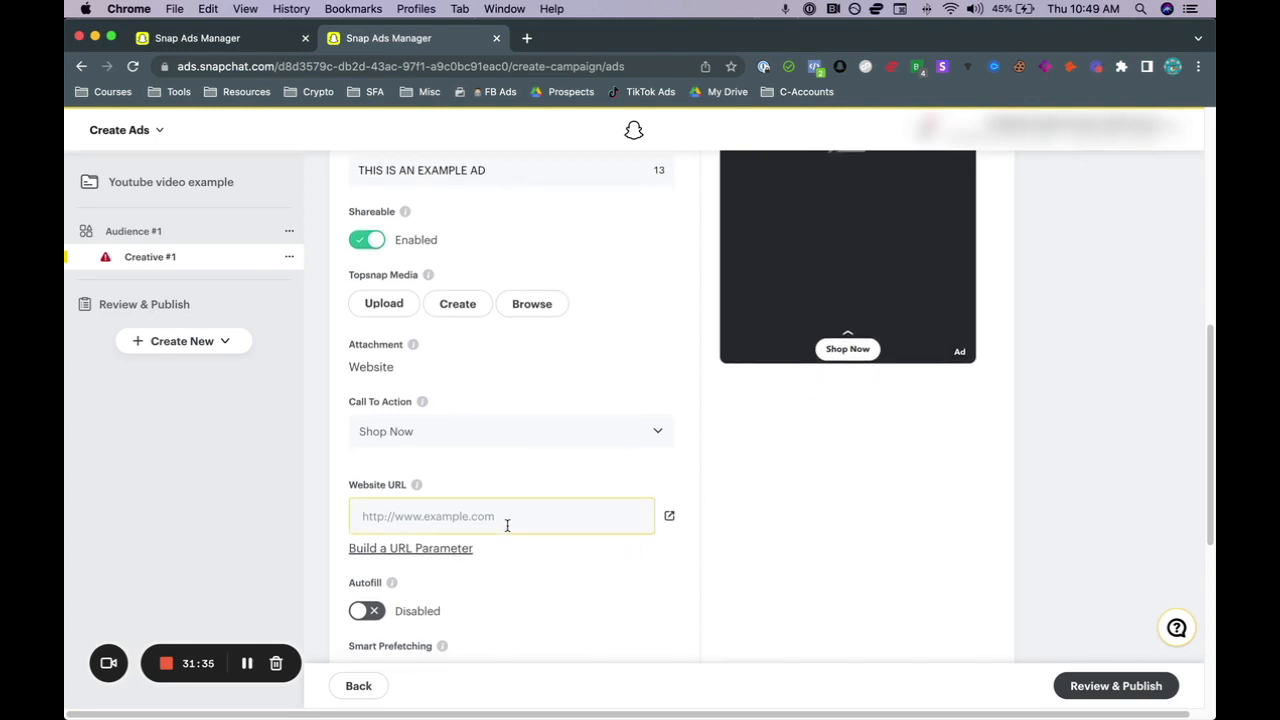
click(527, 38)
text(smil)
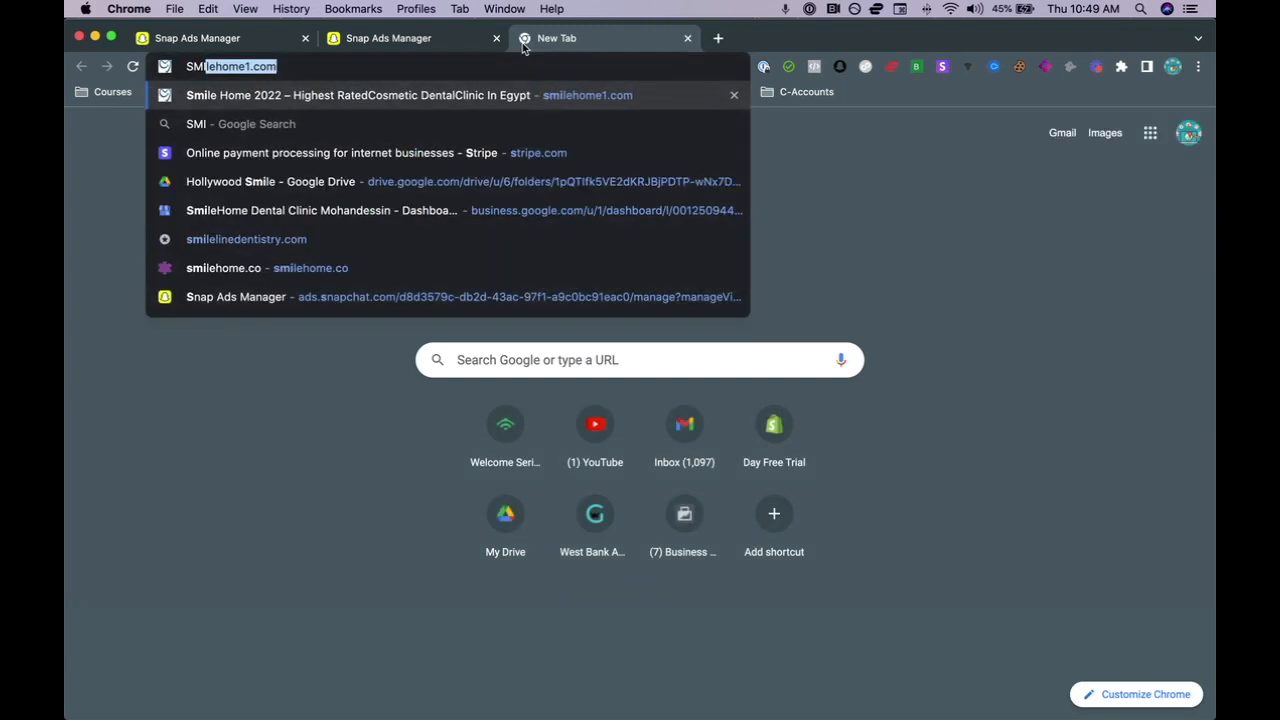
key(Return)
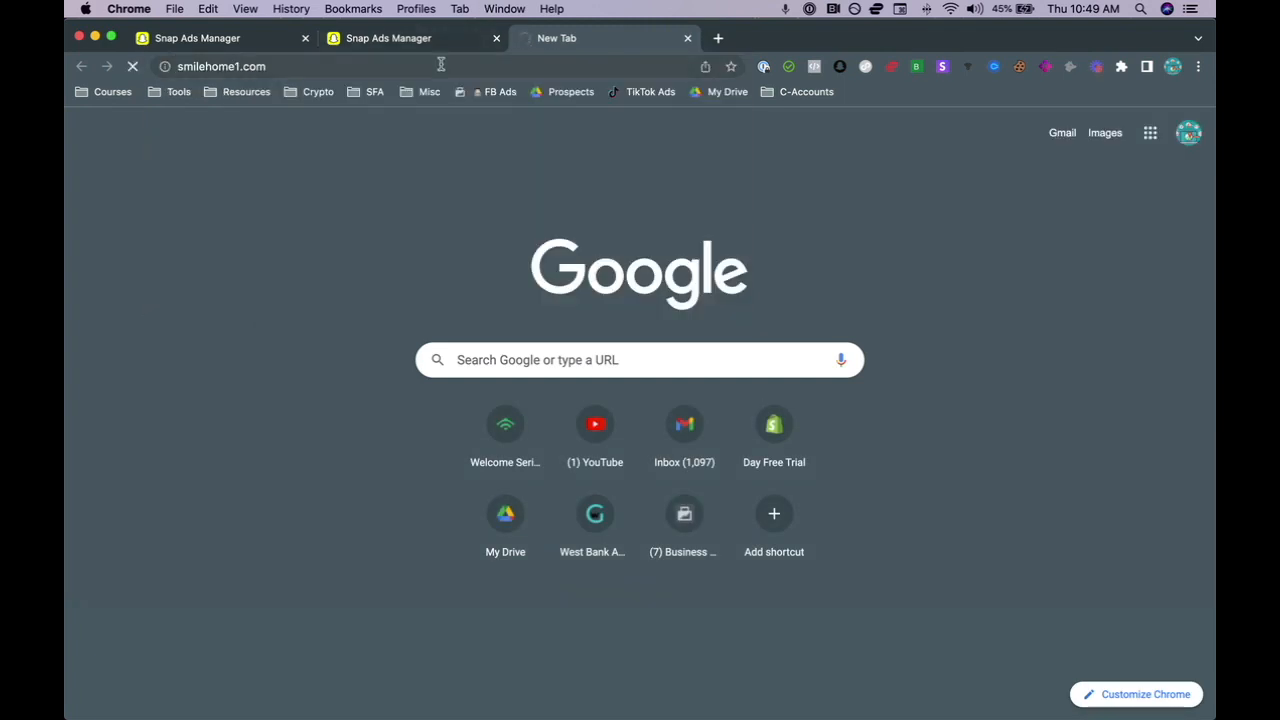
click(440, 66)
key(super+c)
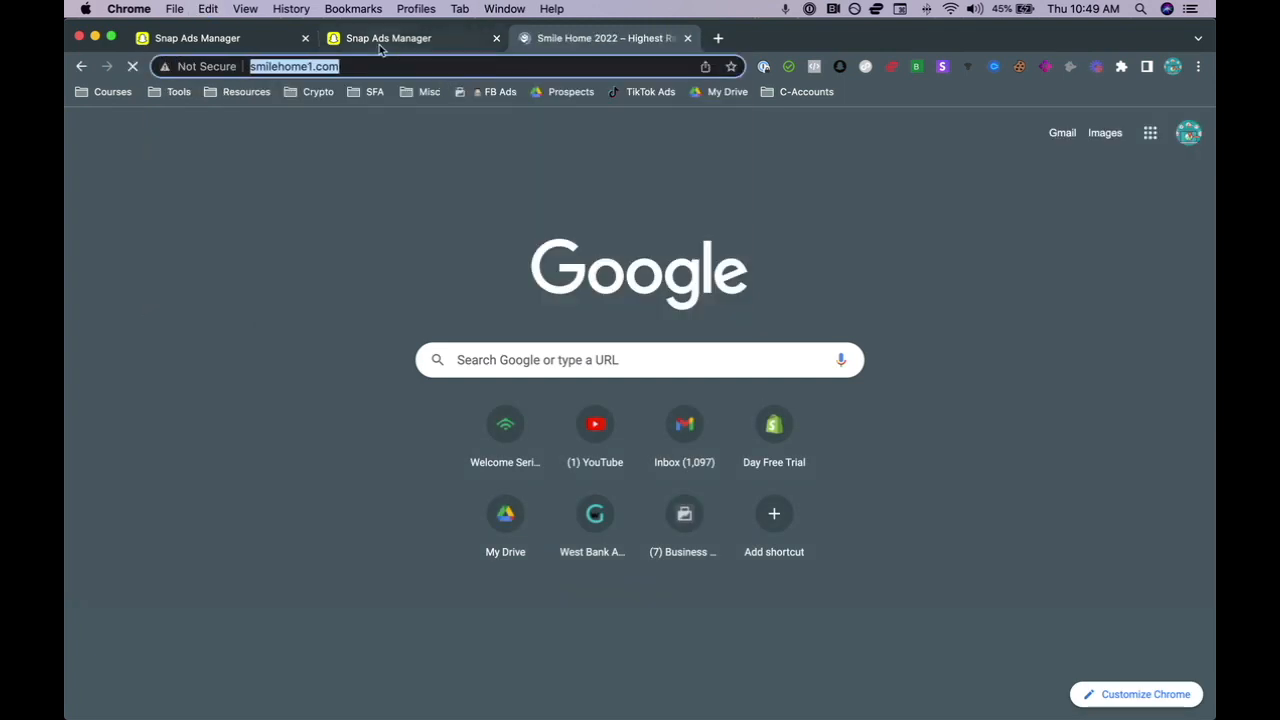
click(379, 44)
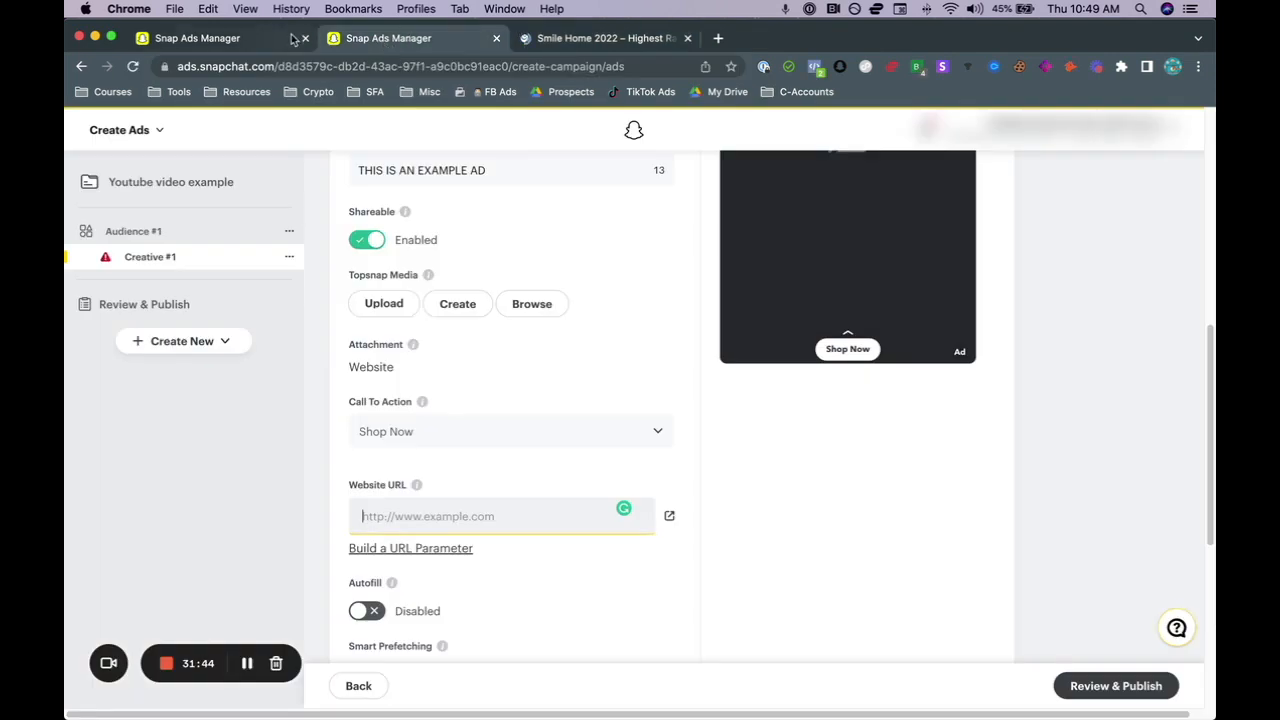
click(452, 500)
key(super+v)
click(690, 478)
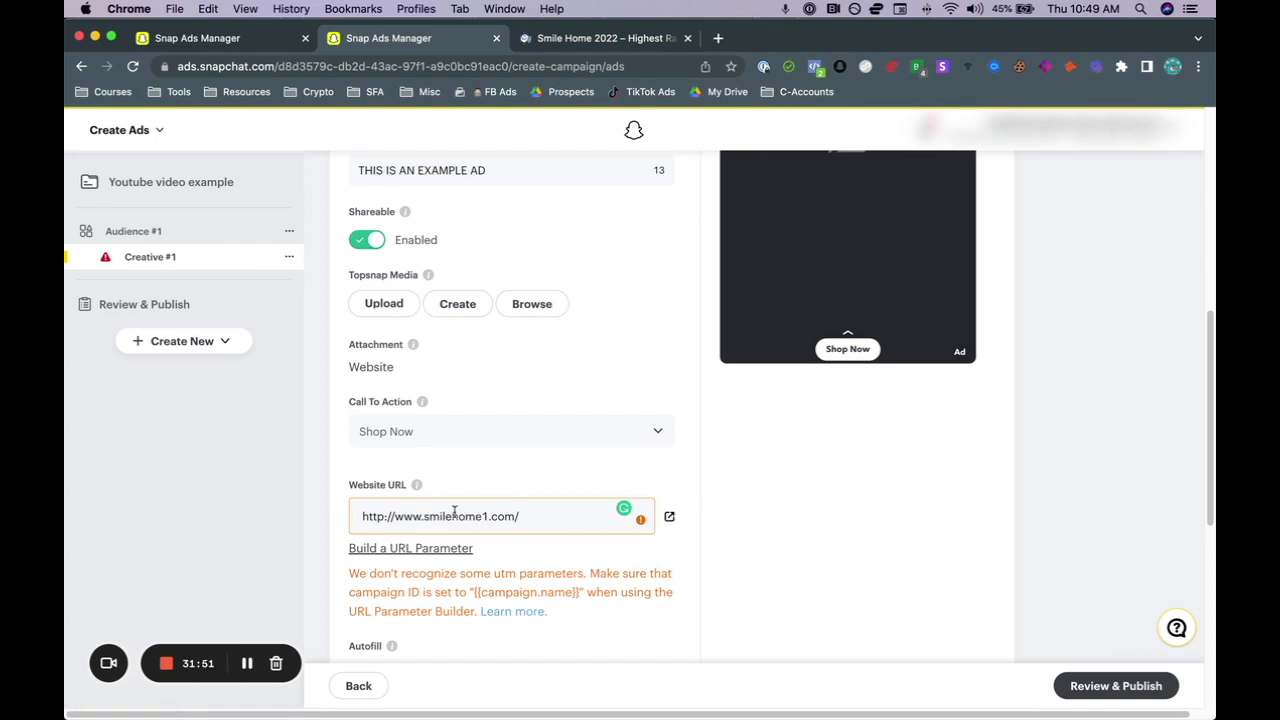
scroll(600, 546, down, 1)
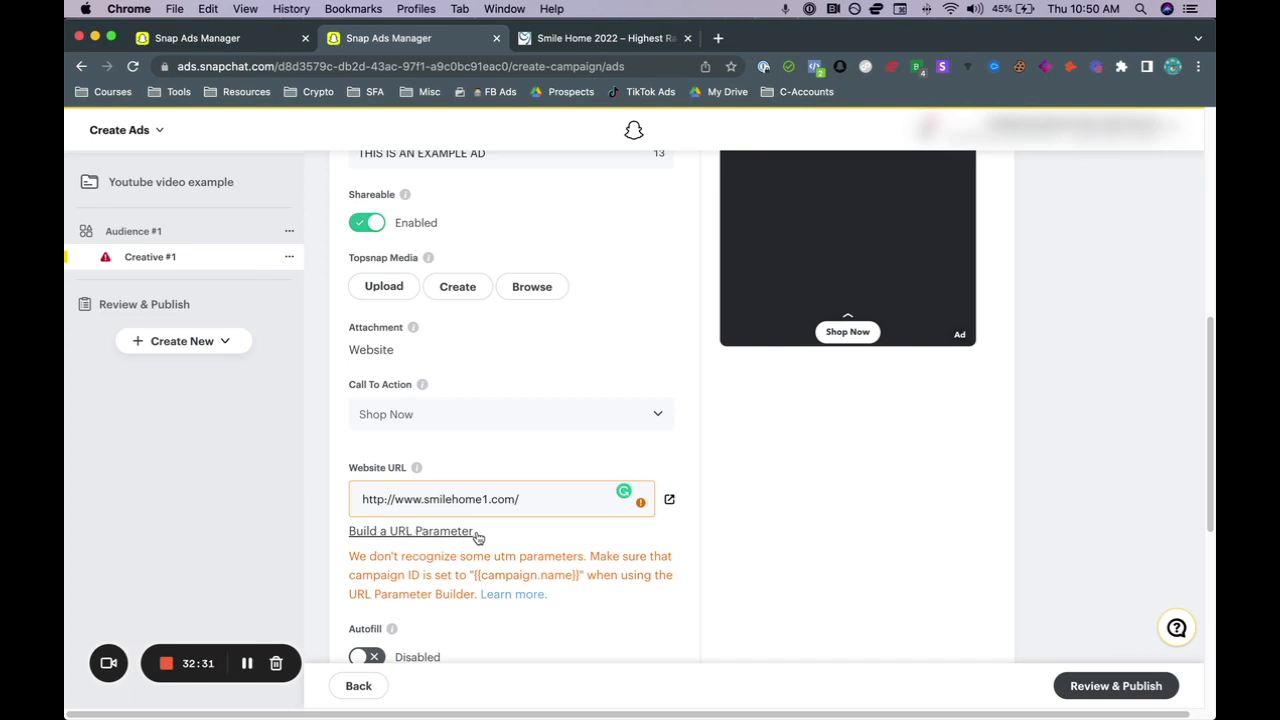
scroll(617, 532, up, 3)
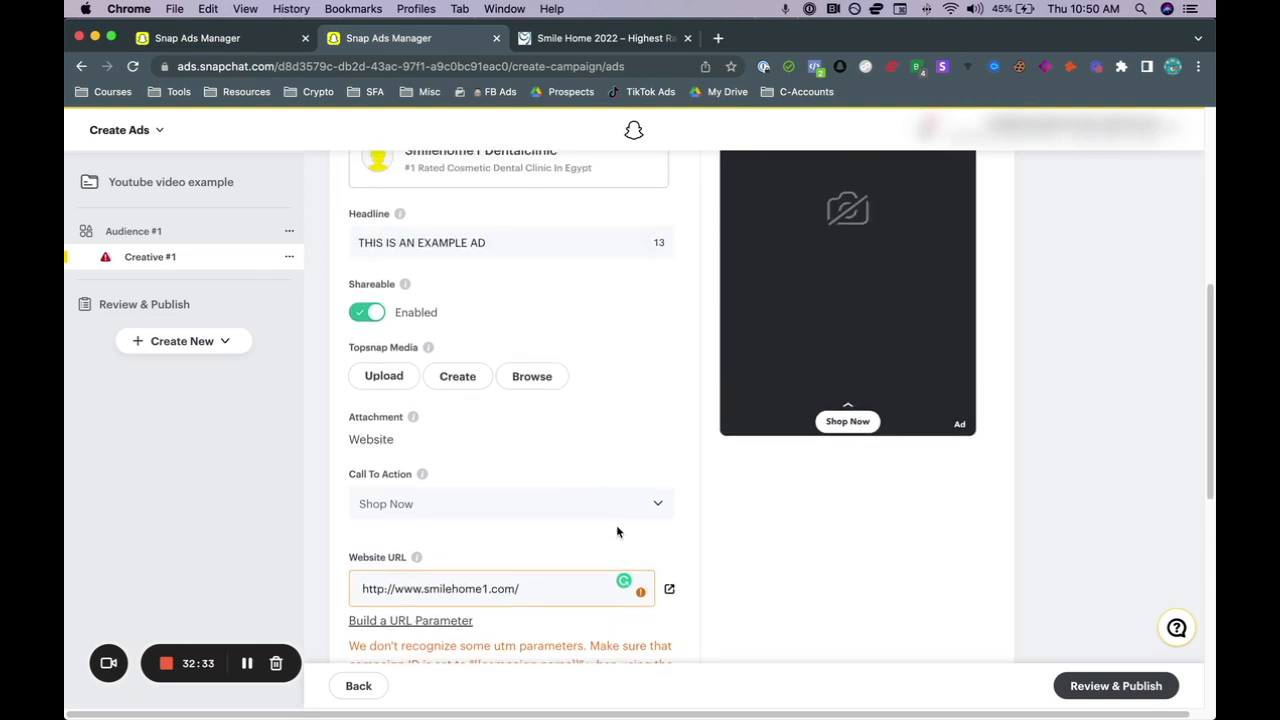
scroll(691, 540, down, 1)
scroll(691, 540, down, 1)
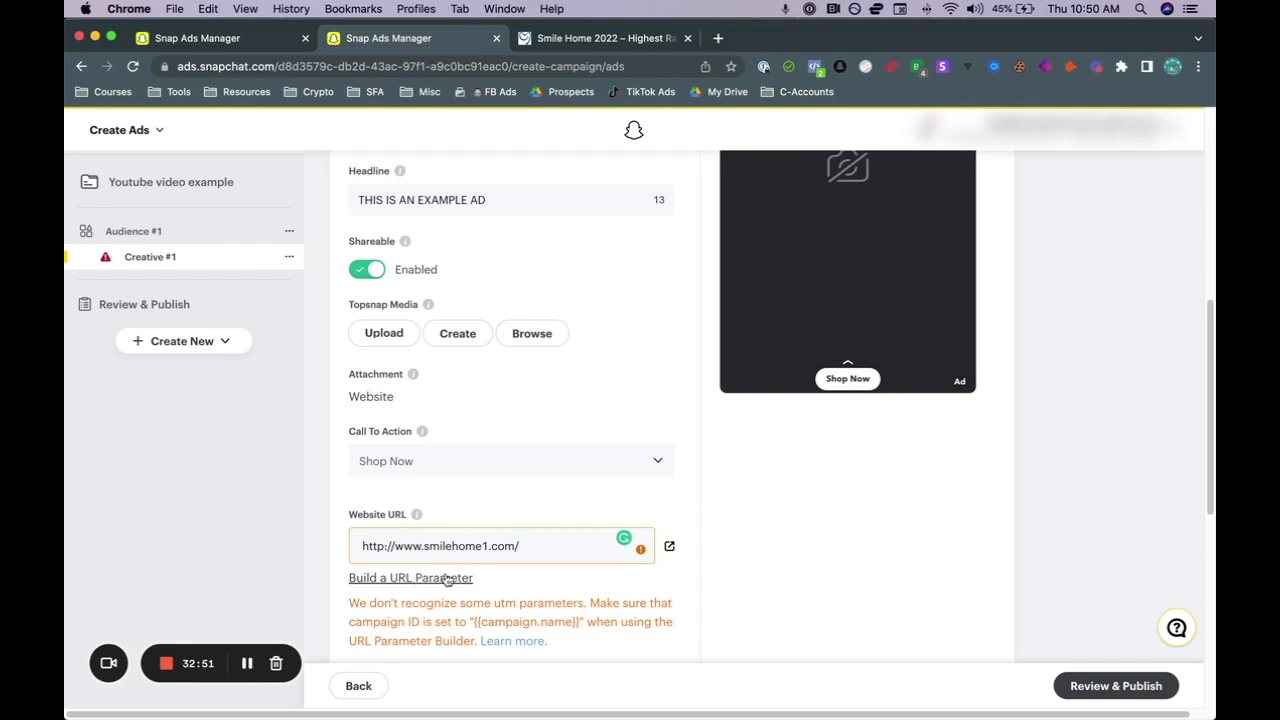
scroll(518, 574, down, 1)
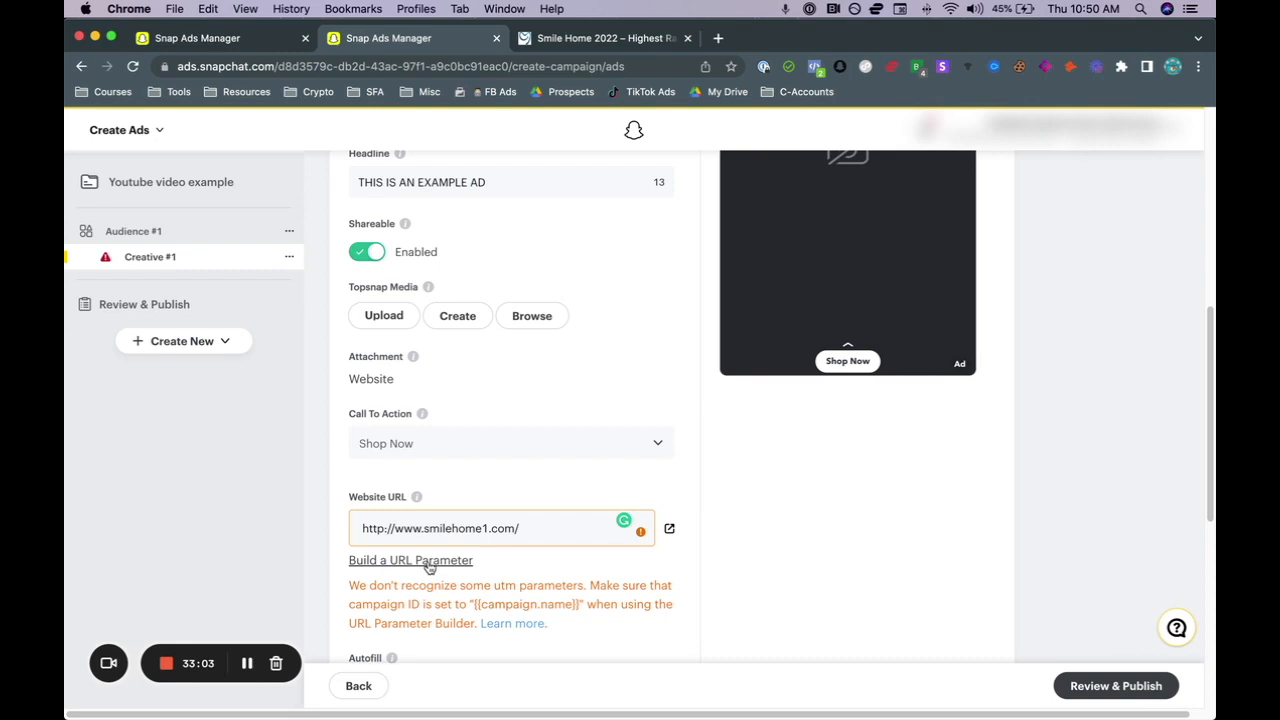
Step: Examine the ad's URL parameter, Autofill, Smart Prefetching and Delivery settings below the website URL
scroll(455, 565, down, 1)
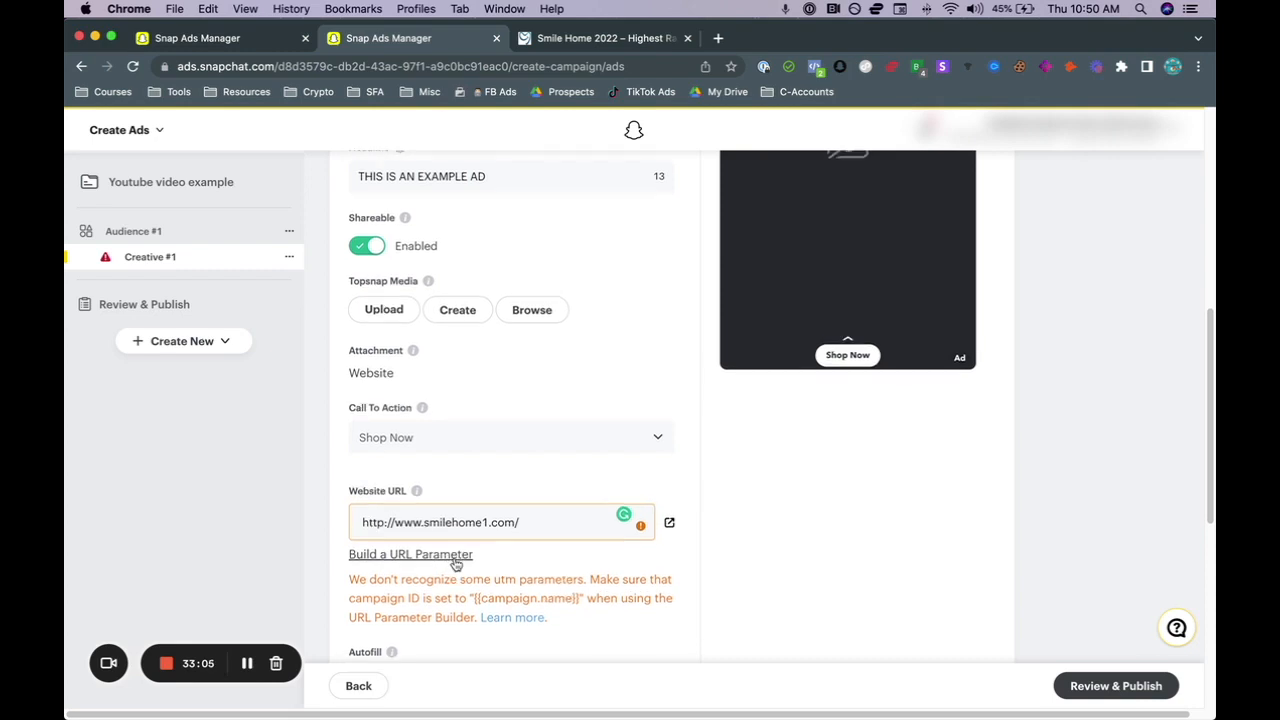
scroll(455, 565, down, 3)
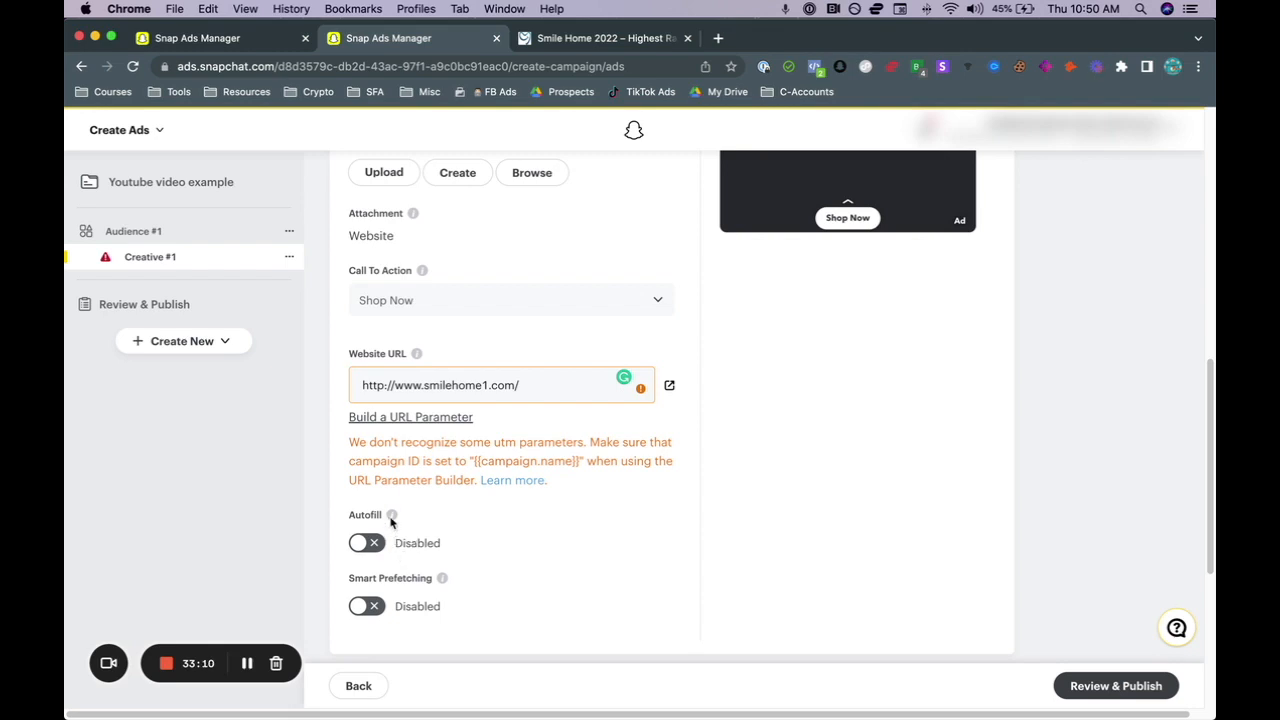
mouse_move(392, 518)
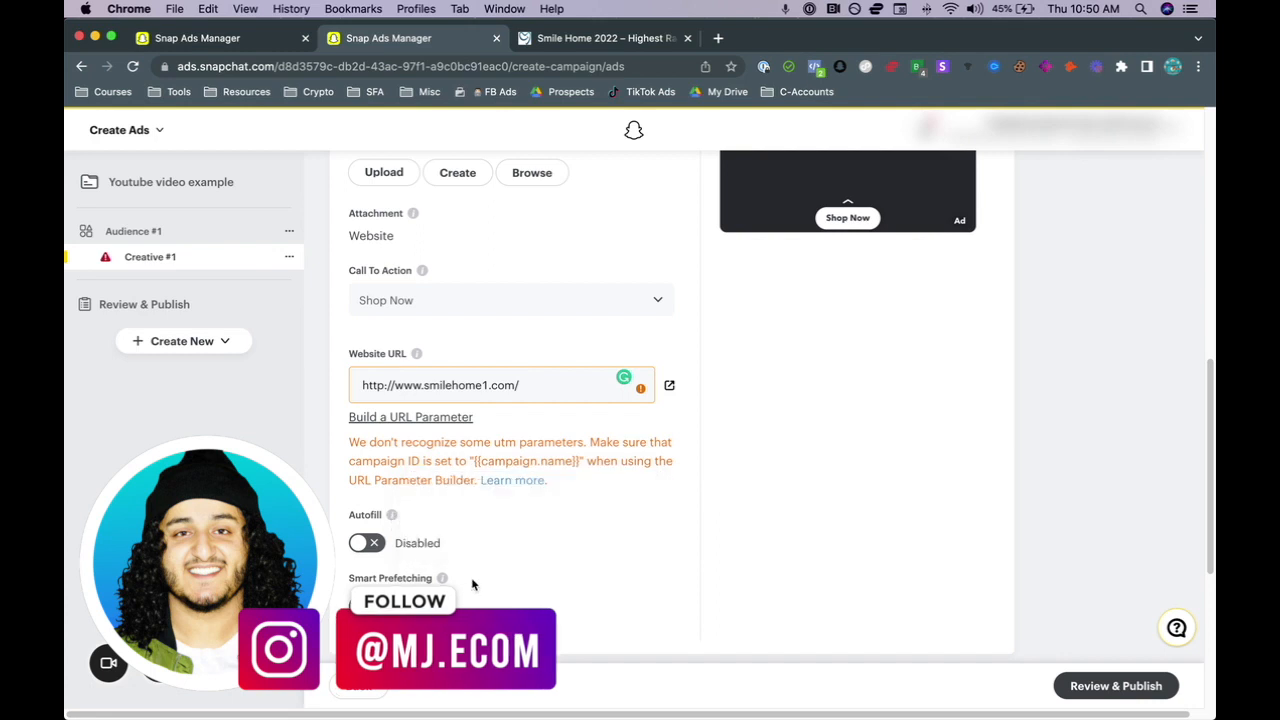
scroll(460, 578, down, 2)
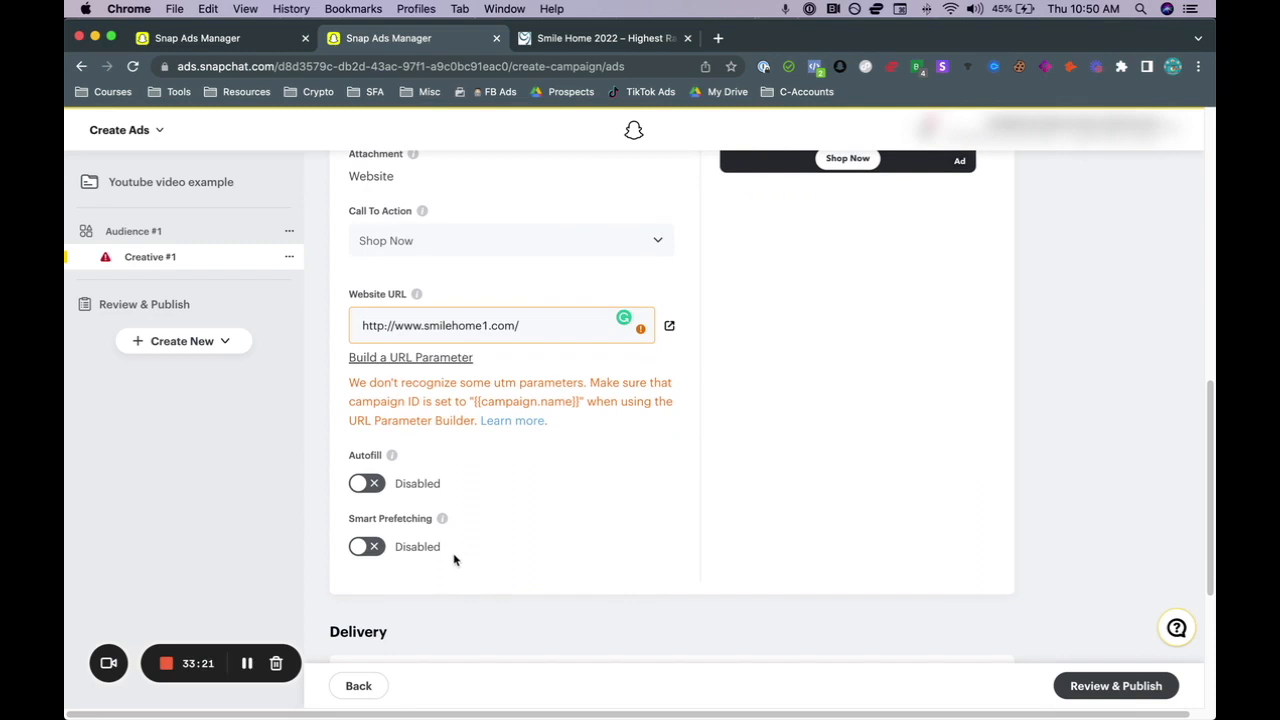
scroll(500, 557, down, 5)
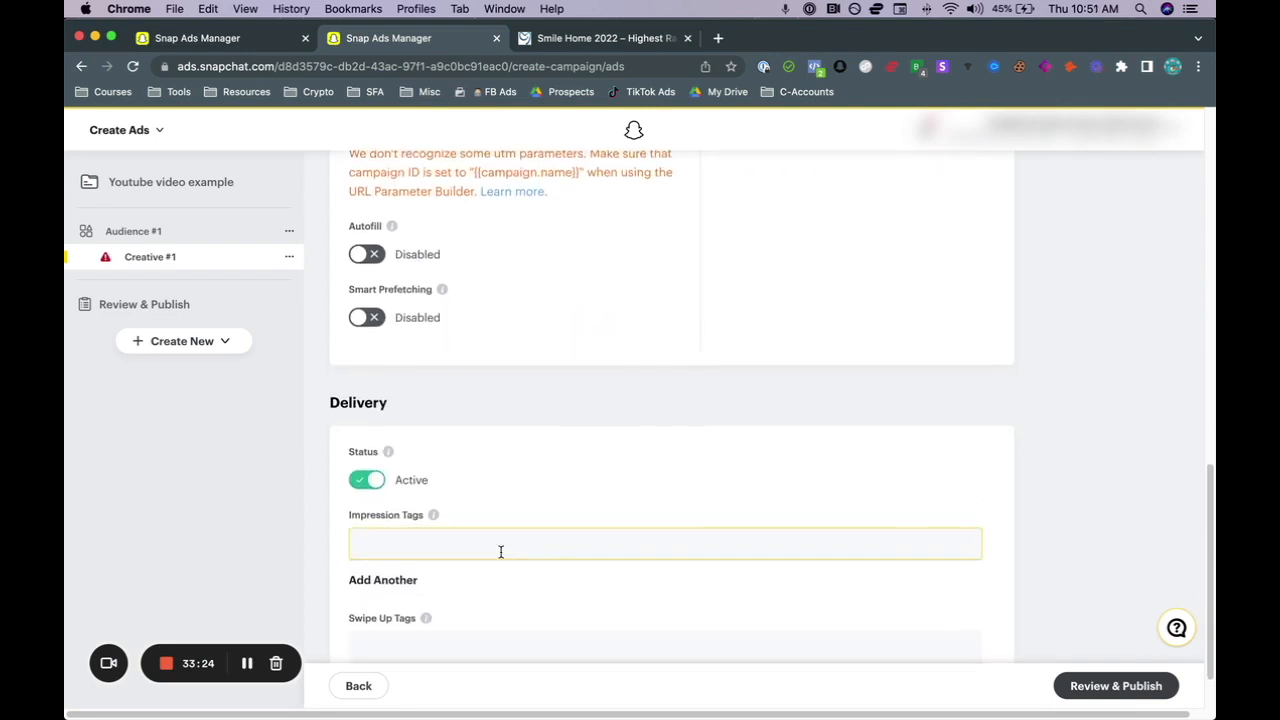
scroll(437, 506, up, 1)
scroll(432, 463, up, 10)
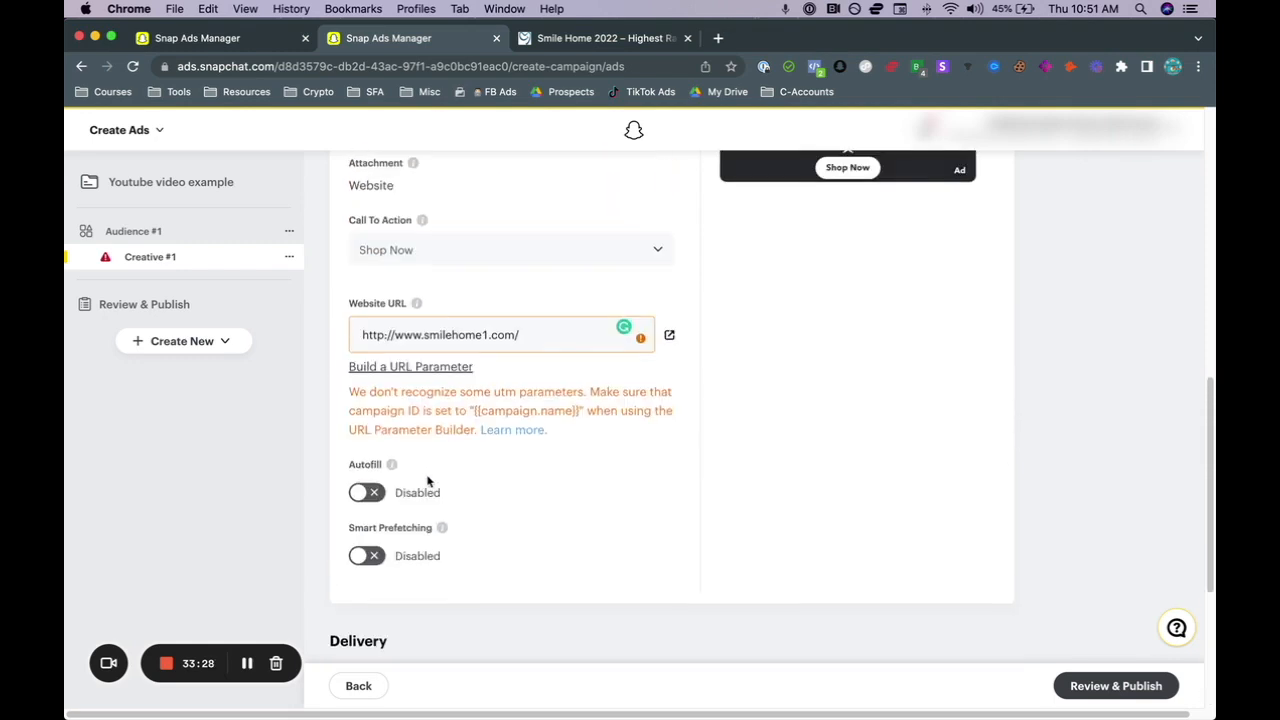
Step: Browse the media library for the Topsnap Media and choose the yellow Hollywood Smile video file.mp4 beside the two black-captioned teeth images
scroll(443, 490, up, 2)
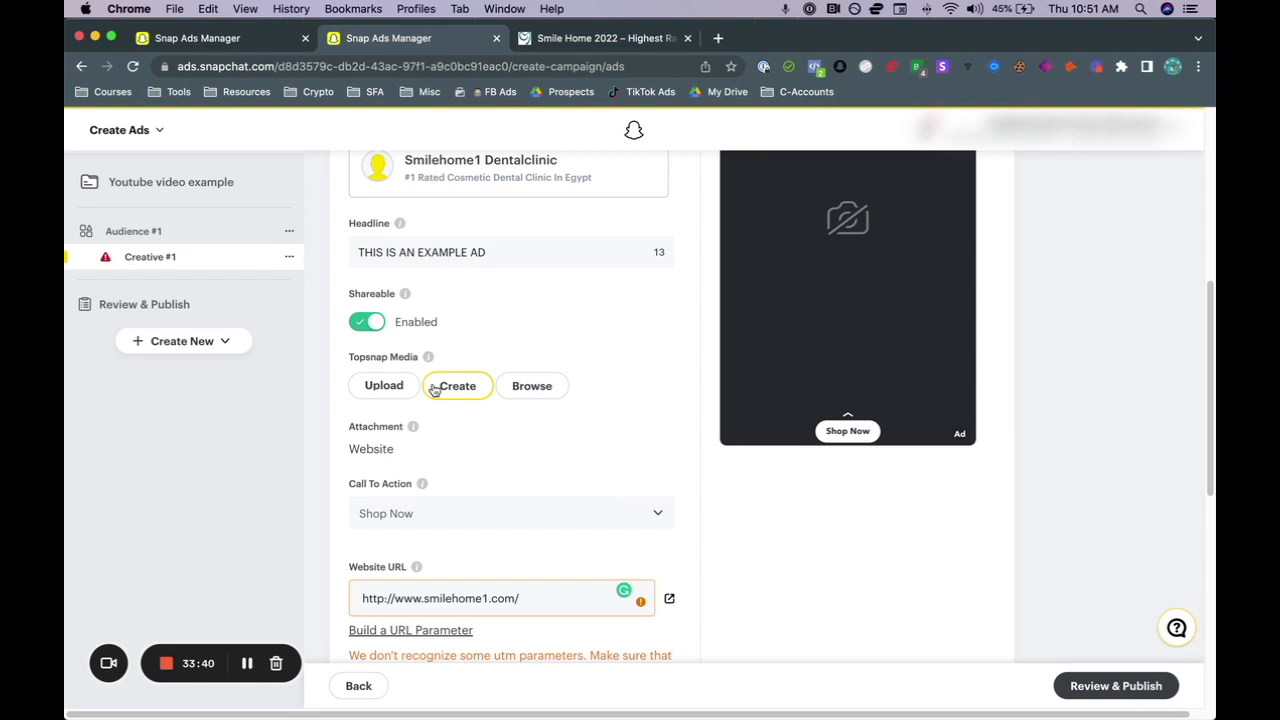
click(520, 390)
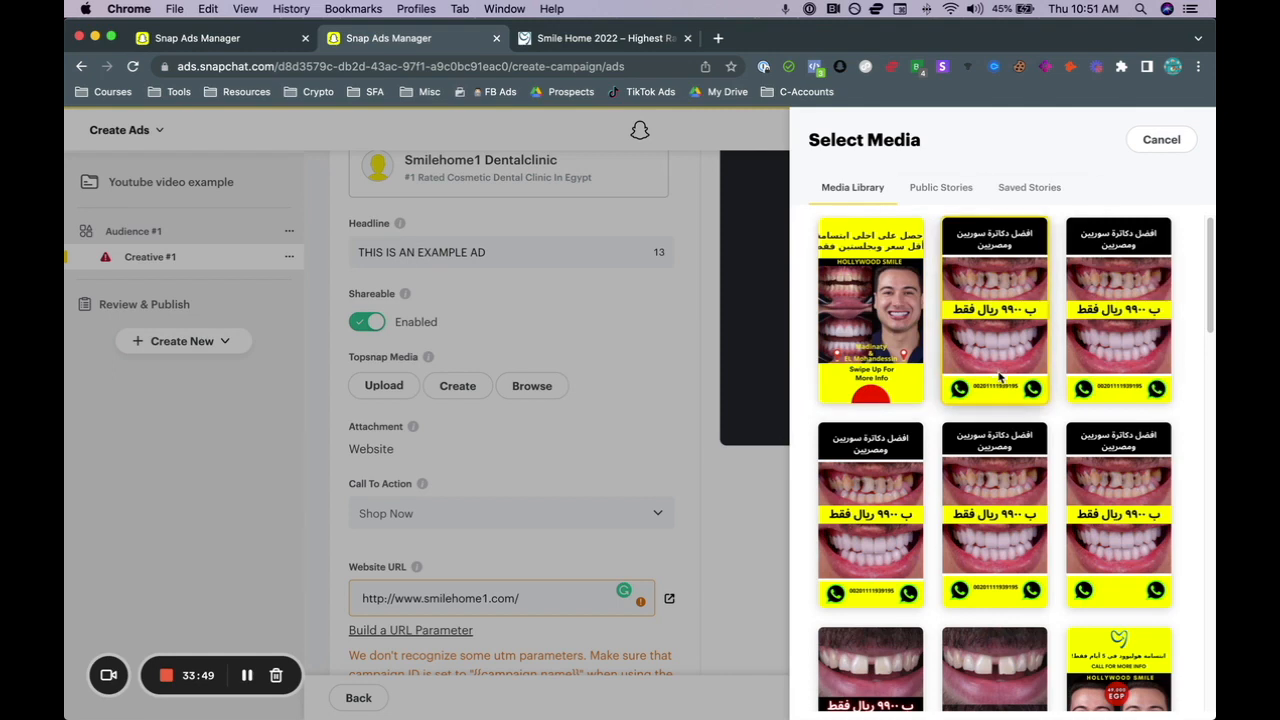
scroll(930, 519, down, 5)
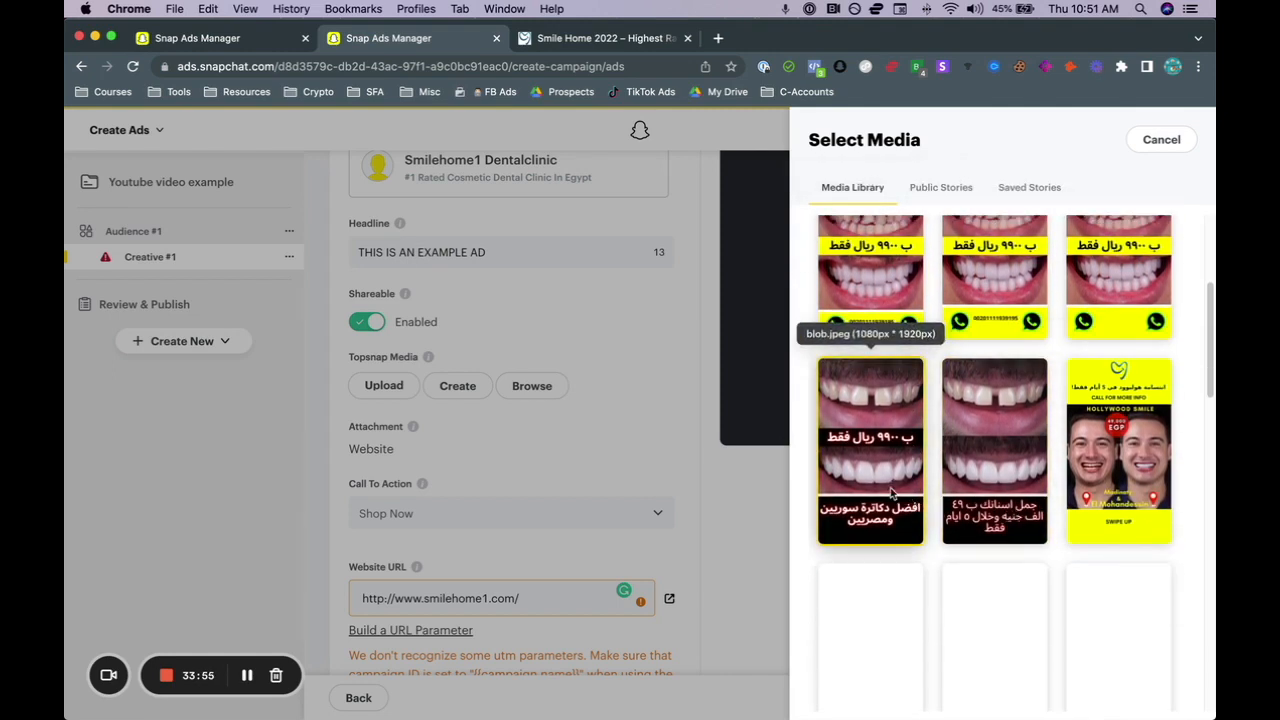
scroll(990, 490, down, 4)
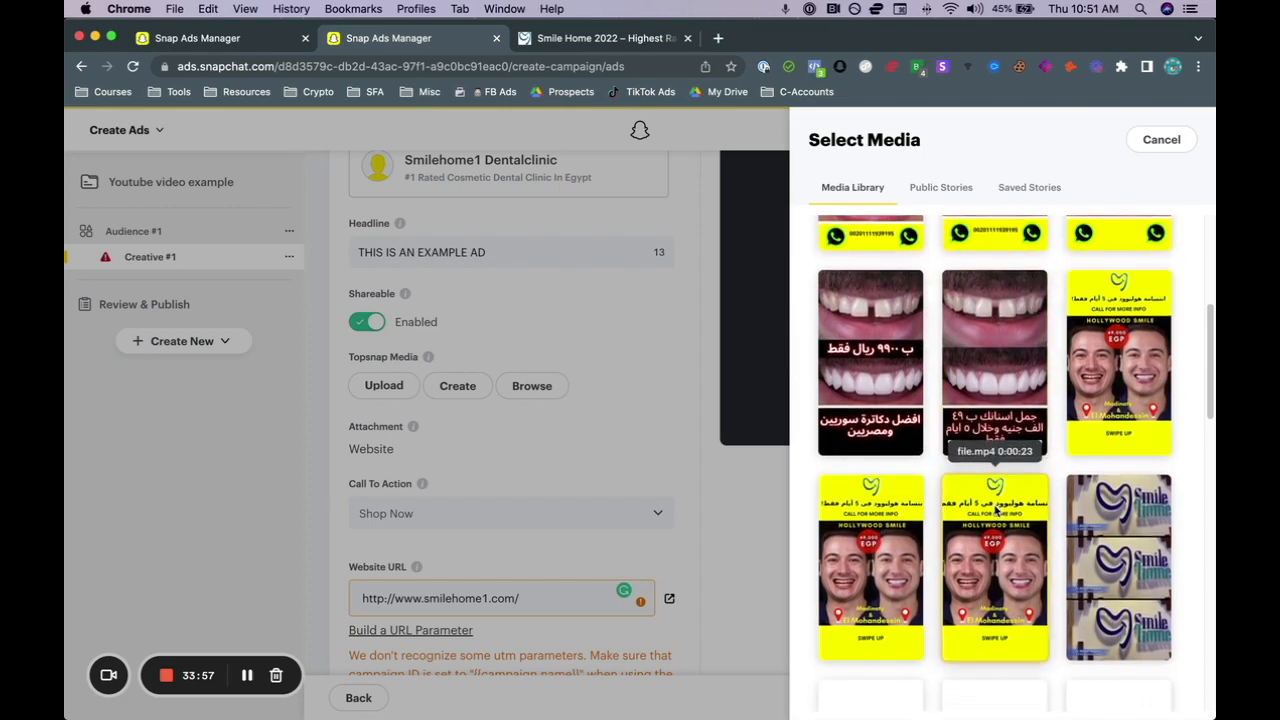
scroll(960, 517, up, 8)
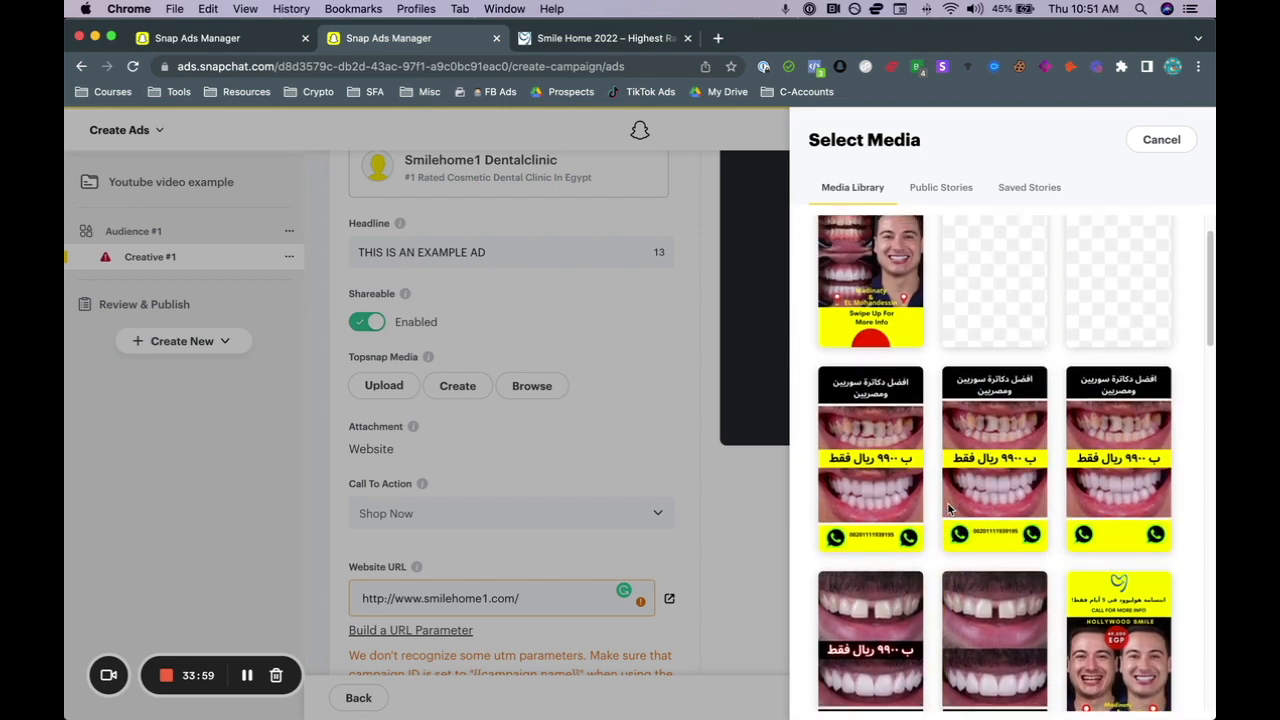
scroll(880, 560, down, 2)
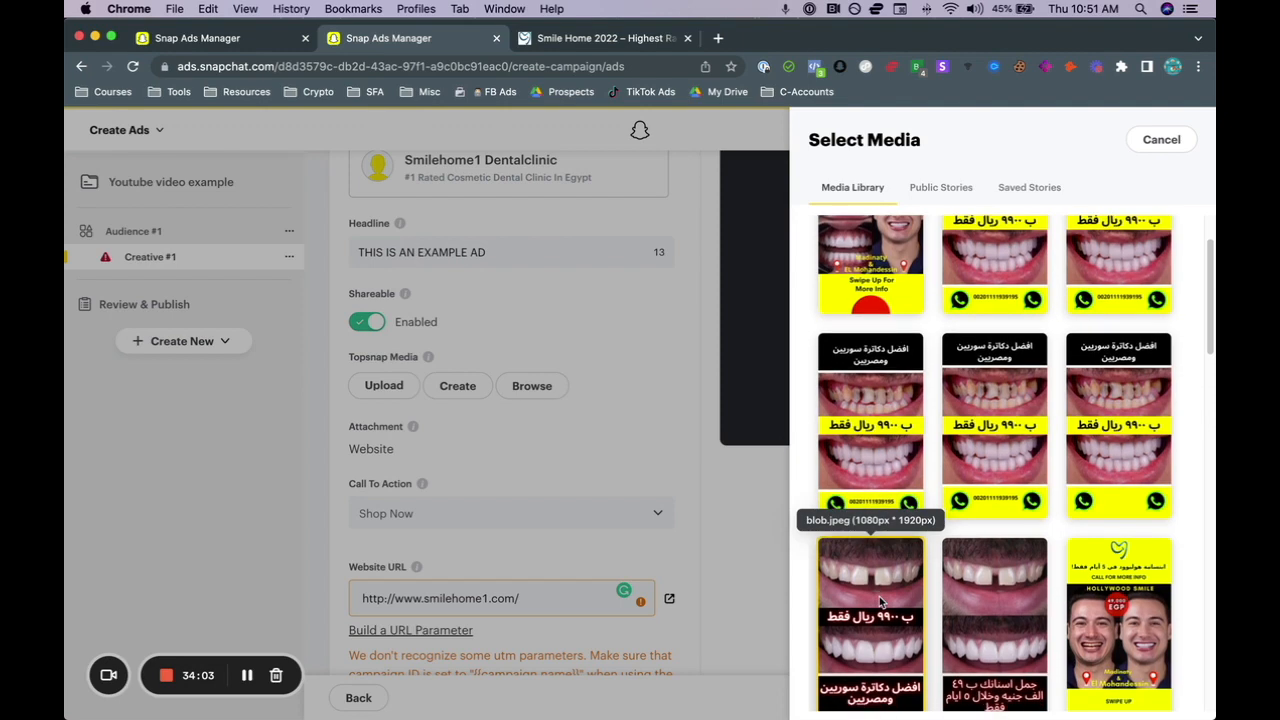
scroll(879, 596, down, 1)
scroll(879, 596, down, 1)
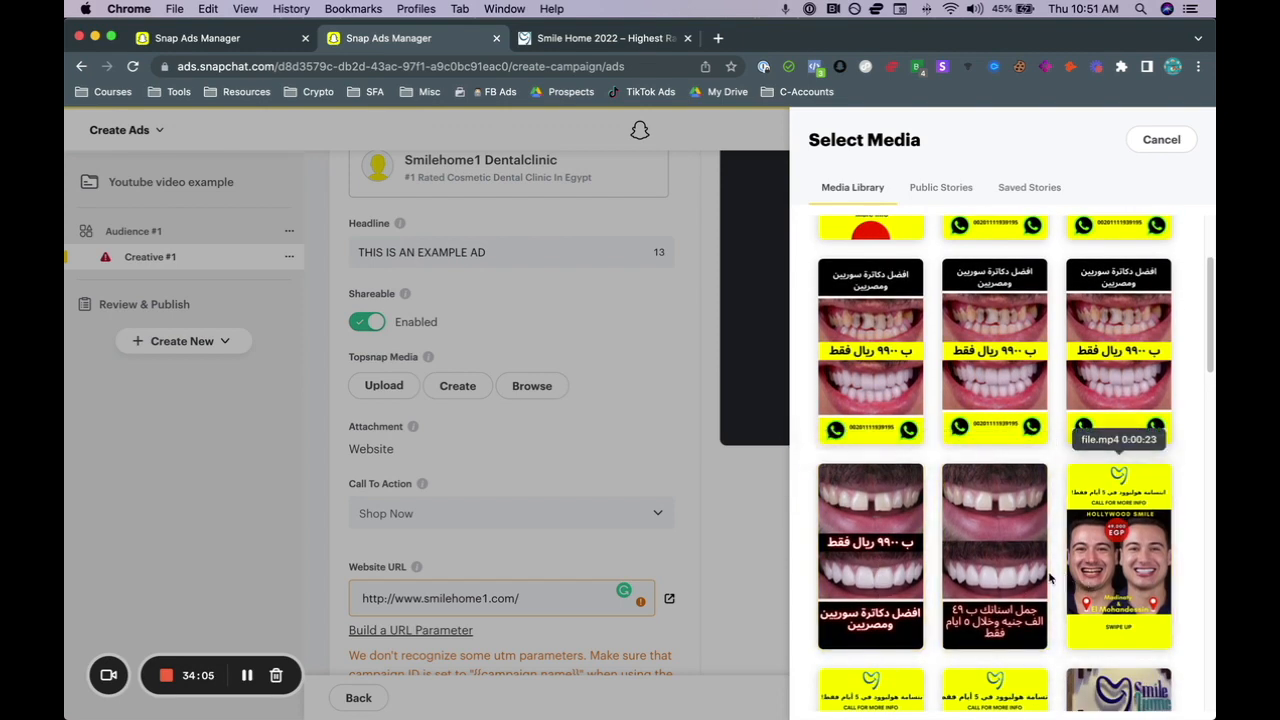
scroll(1047, 572, down, 6)
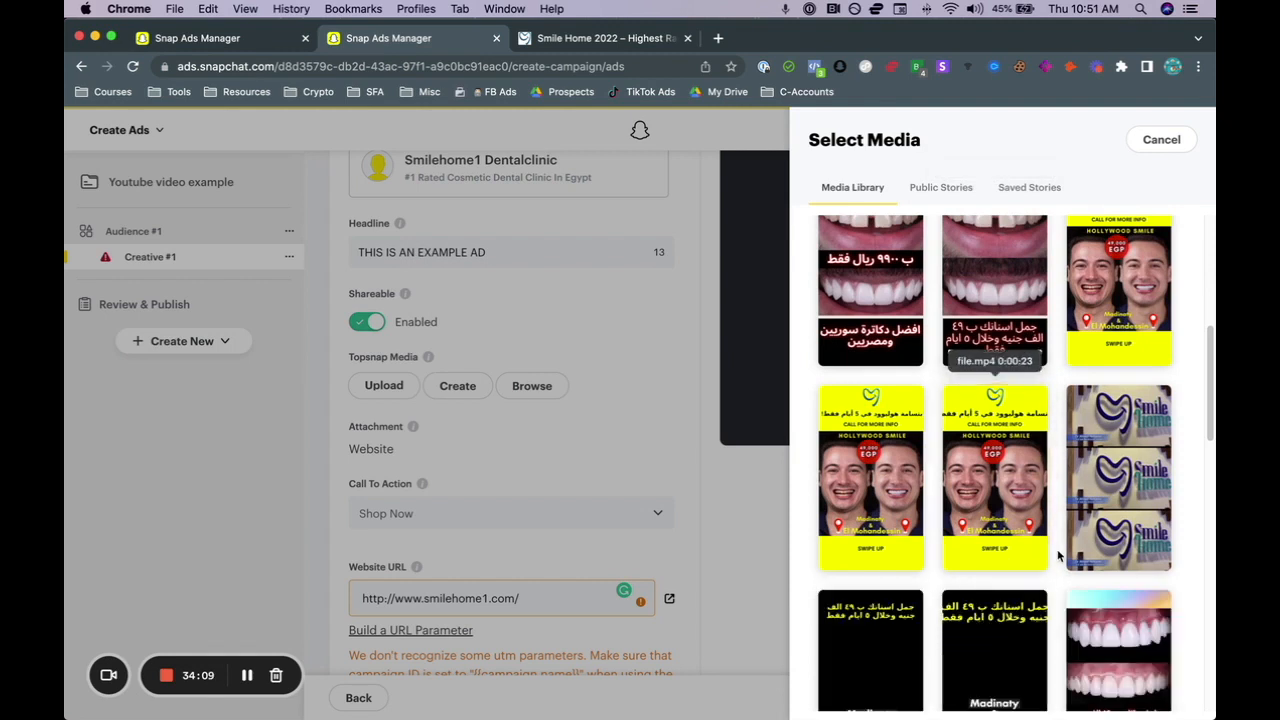
scroll(1060, 556, down, 1)
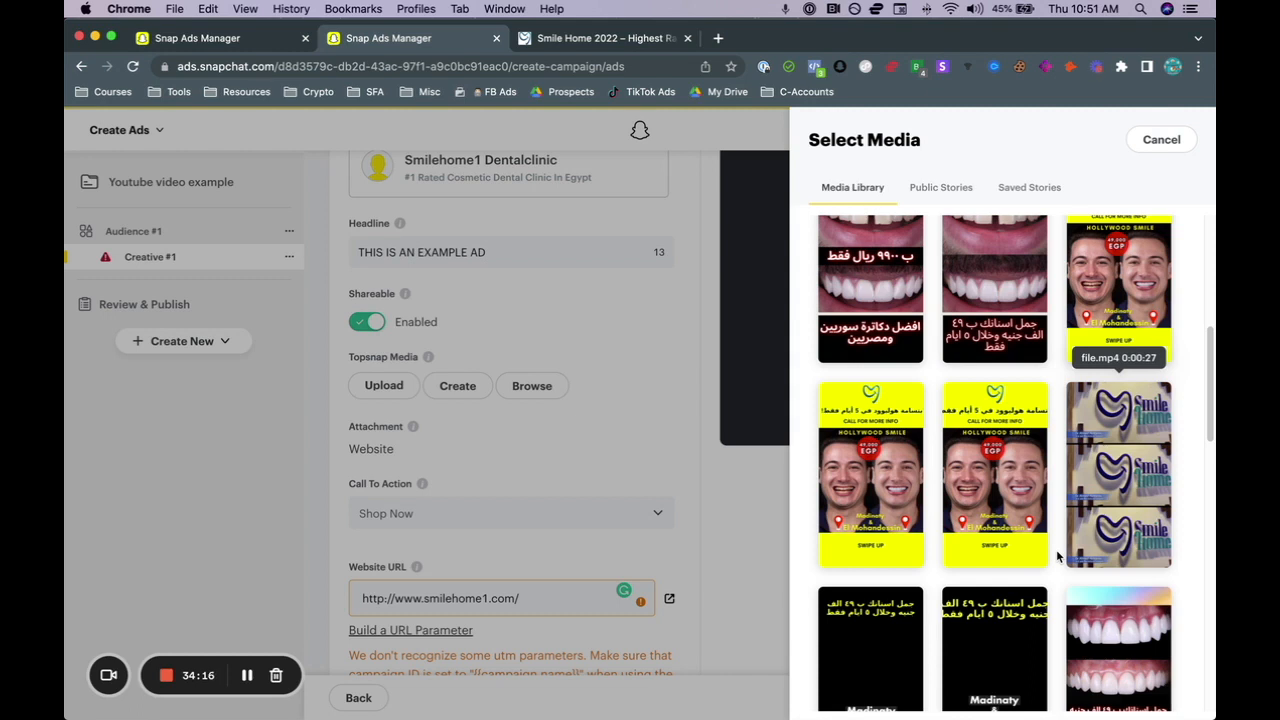
scroll(1058, 556, up, 3)
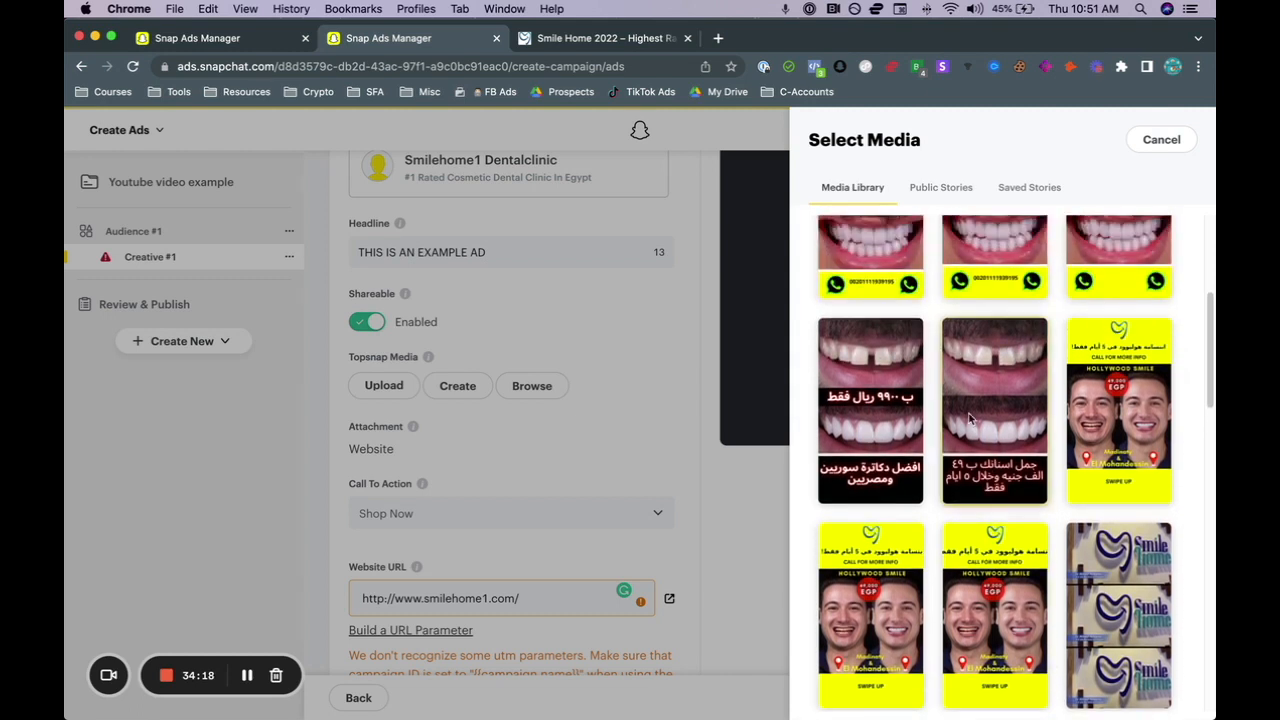
scroll(883, 403, up, 3)
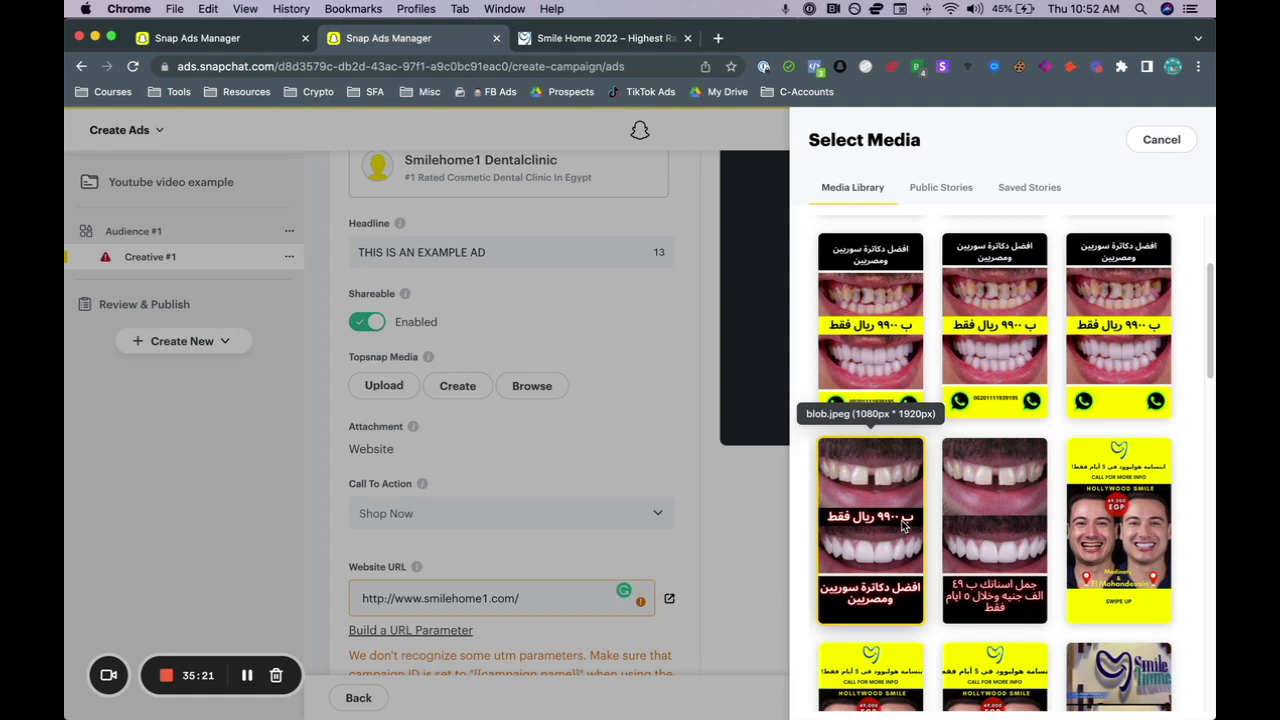
scroll(1013, 547, down, 1)
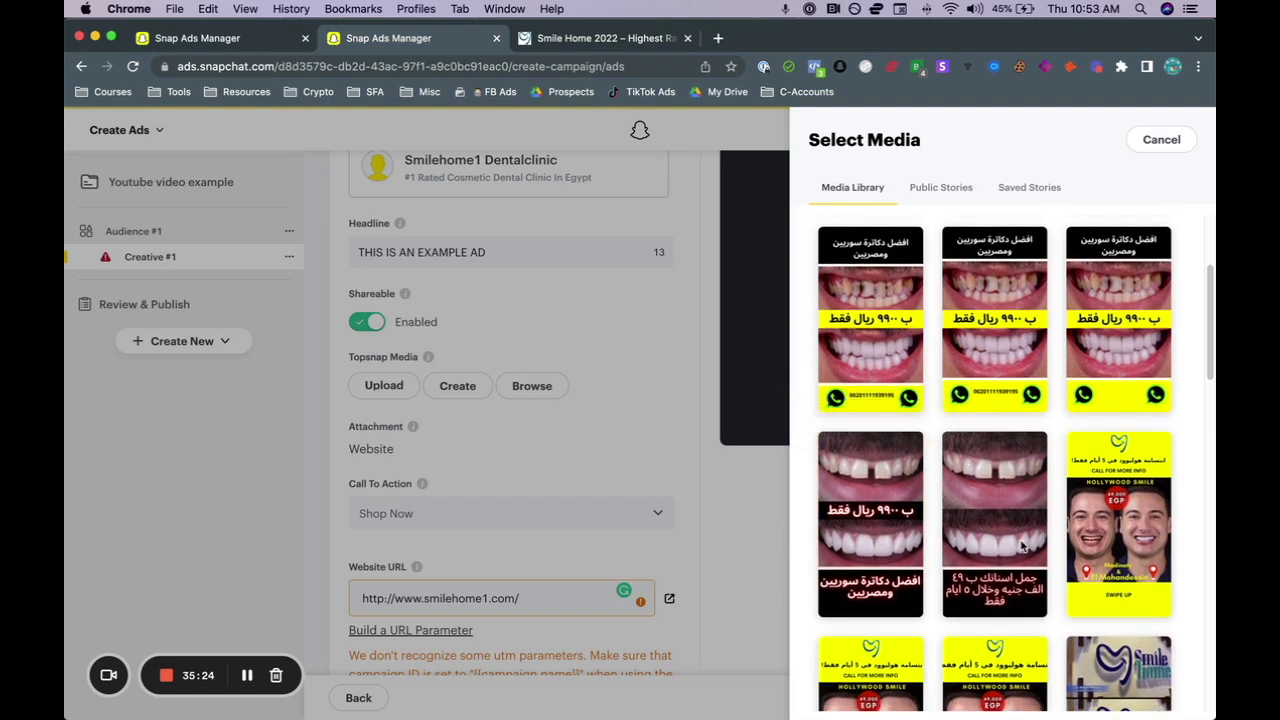
click(1100, 533)
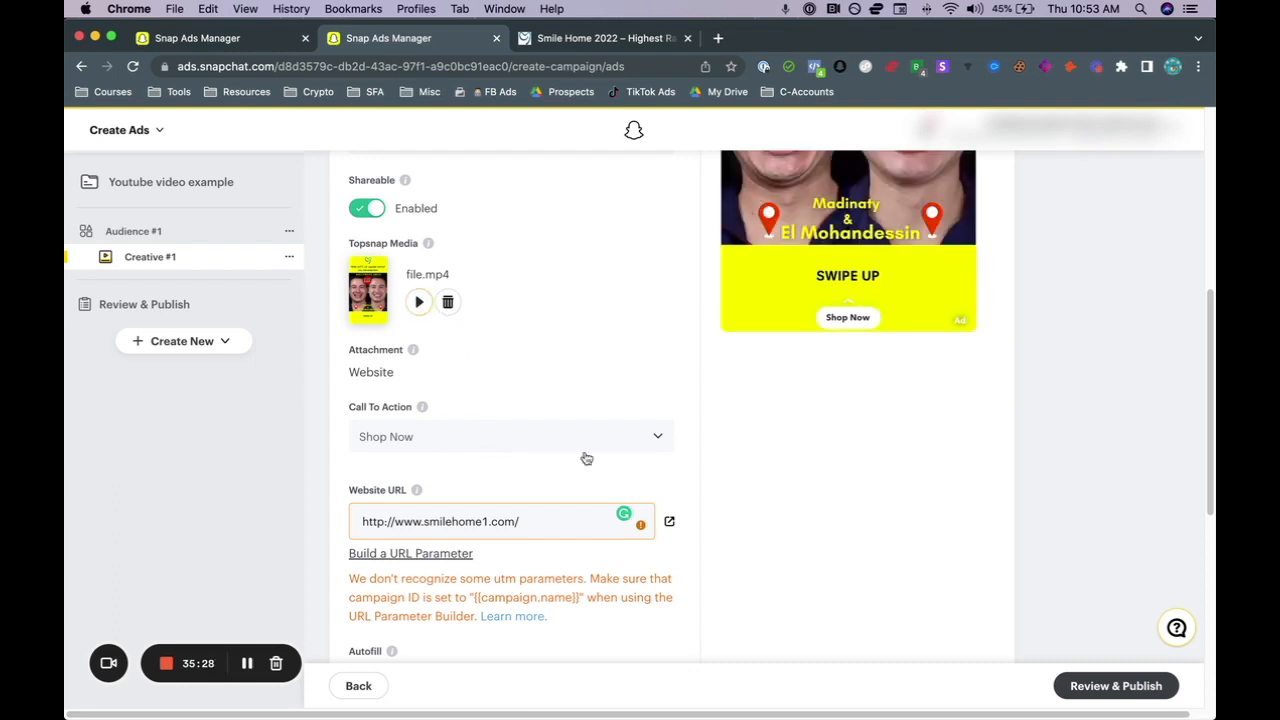
Step: Play the Topsnap video in the enlarged phone preview and close the preview
scroll(489, 380, up, 5)
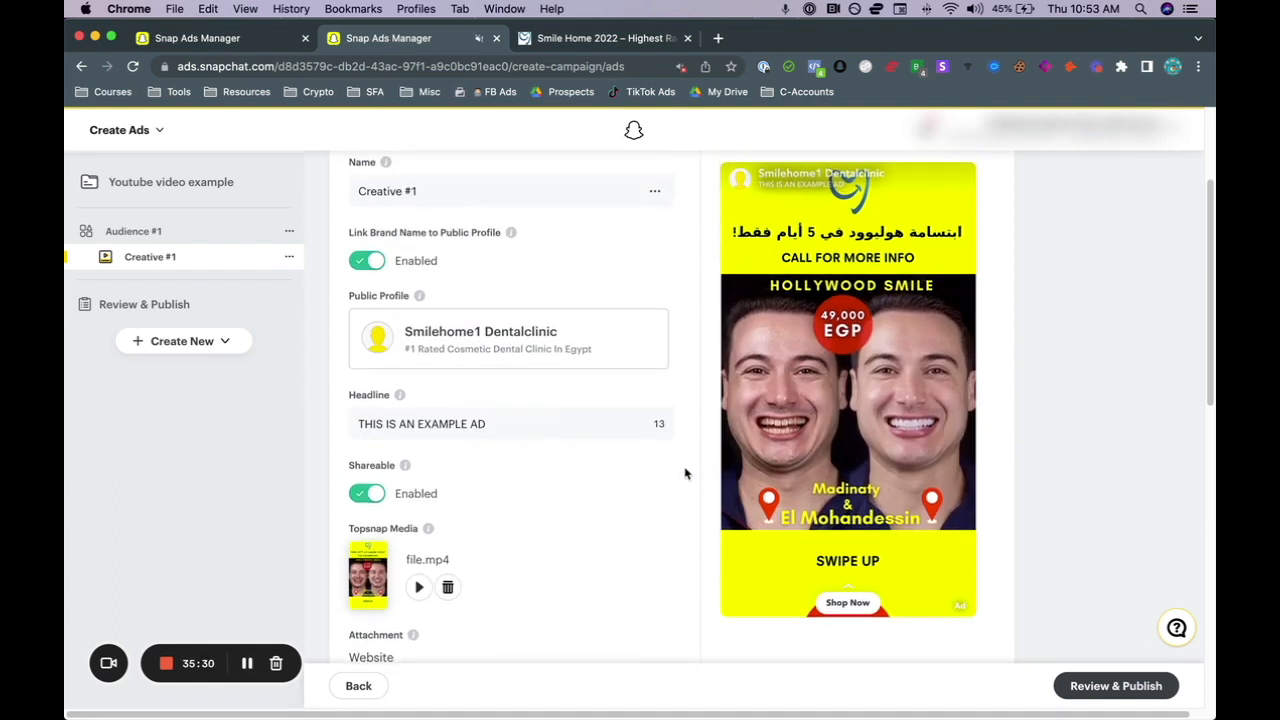
click(418, 588)
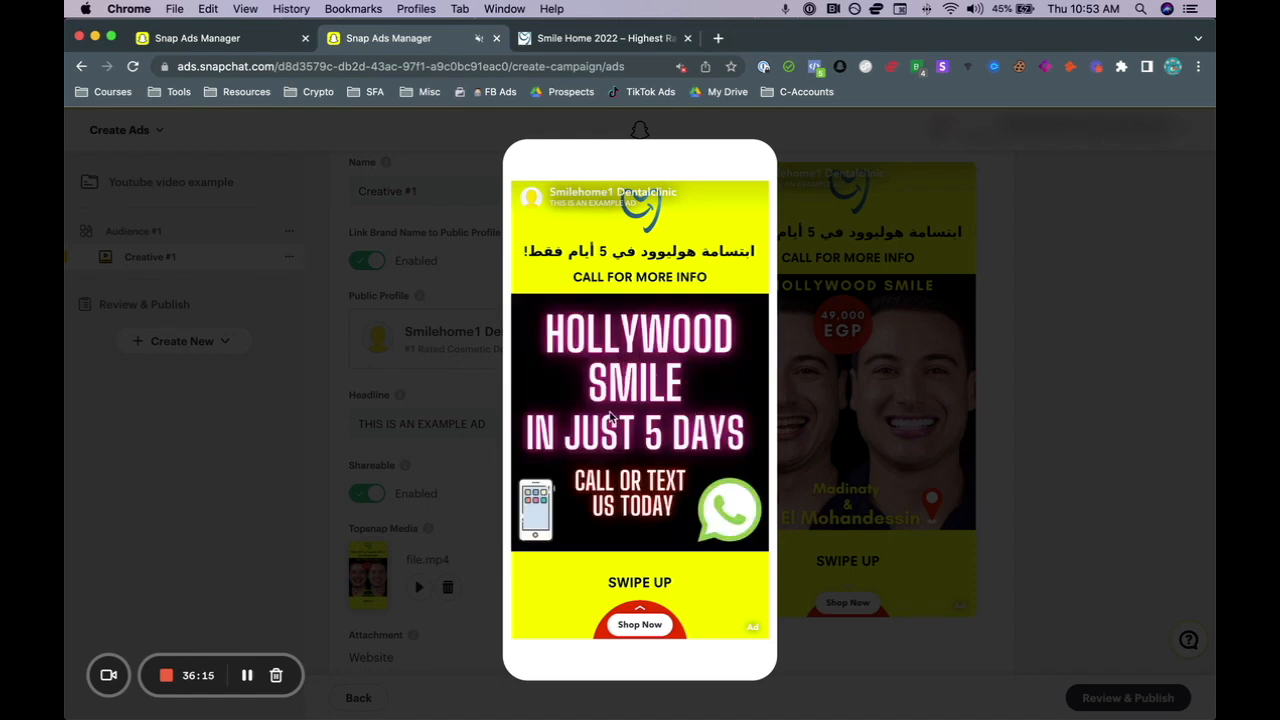
click(1019, 405)
Step: Check over the headline, media, call to action and website URL of Creative #1 and proceed to Review & Publish
scroll(527, 460, up, 1)
scroll(536, 465, down, 1)
scroll(538, 470, down, 1)
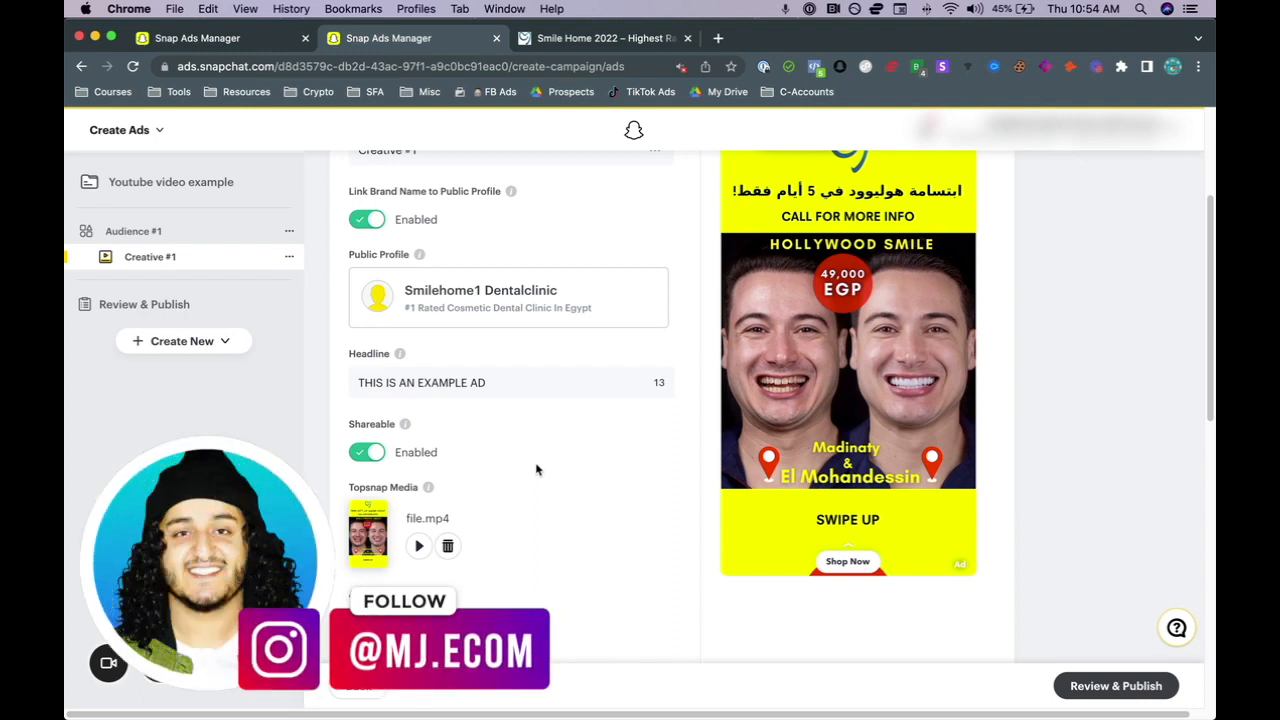
scroll(555, 497, down, 1)
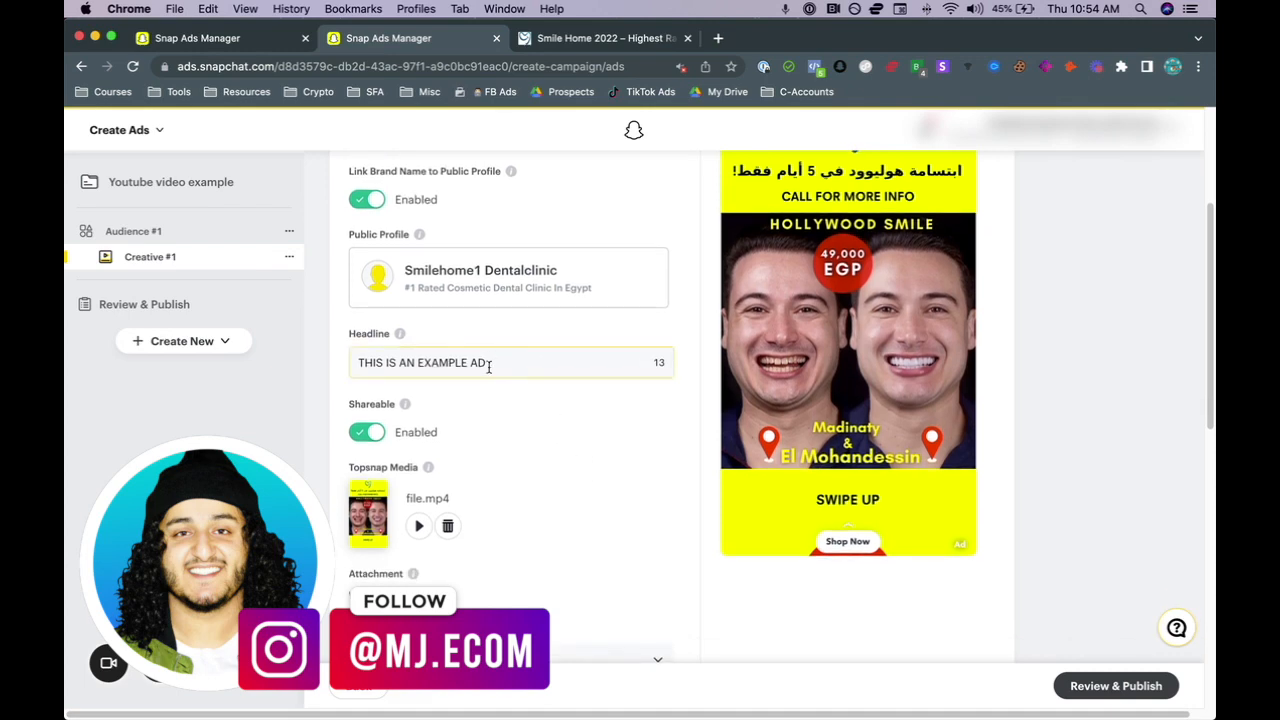
scroll(663, 490, down, 5)
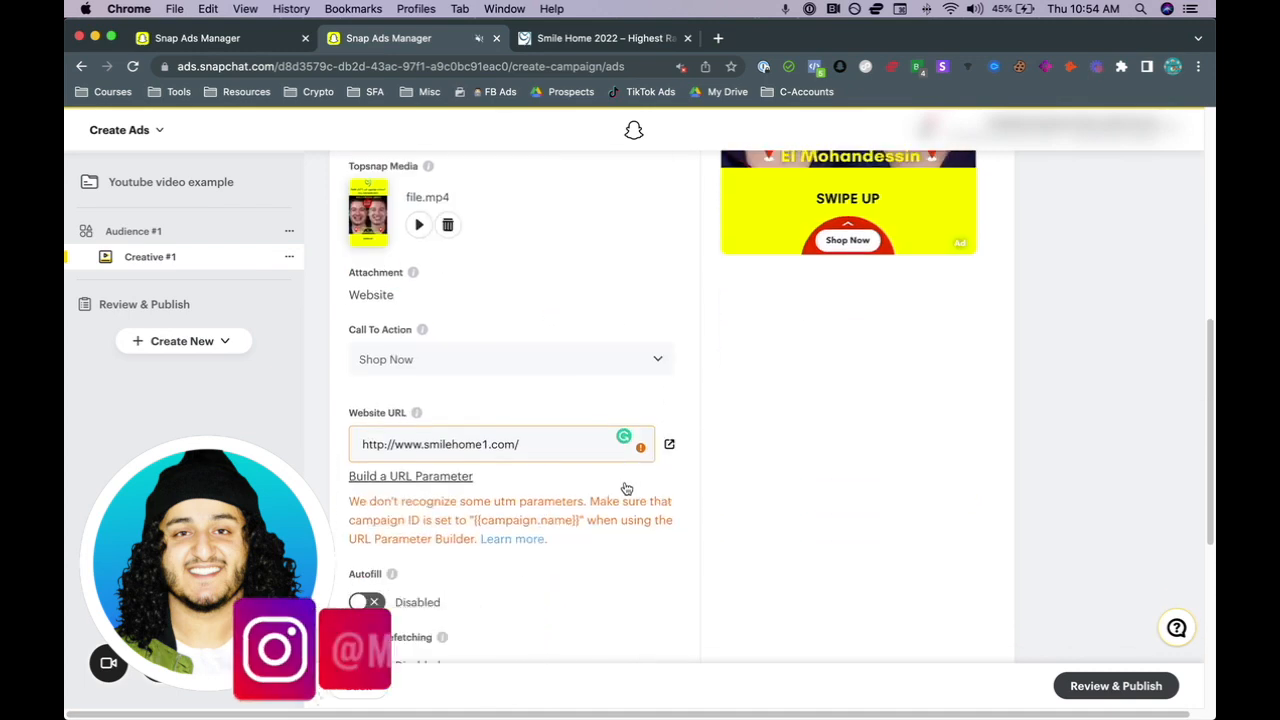
click(1079, 684)
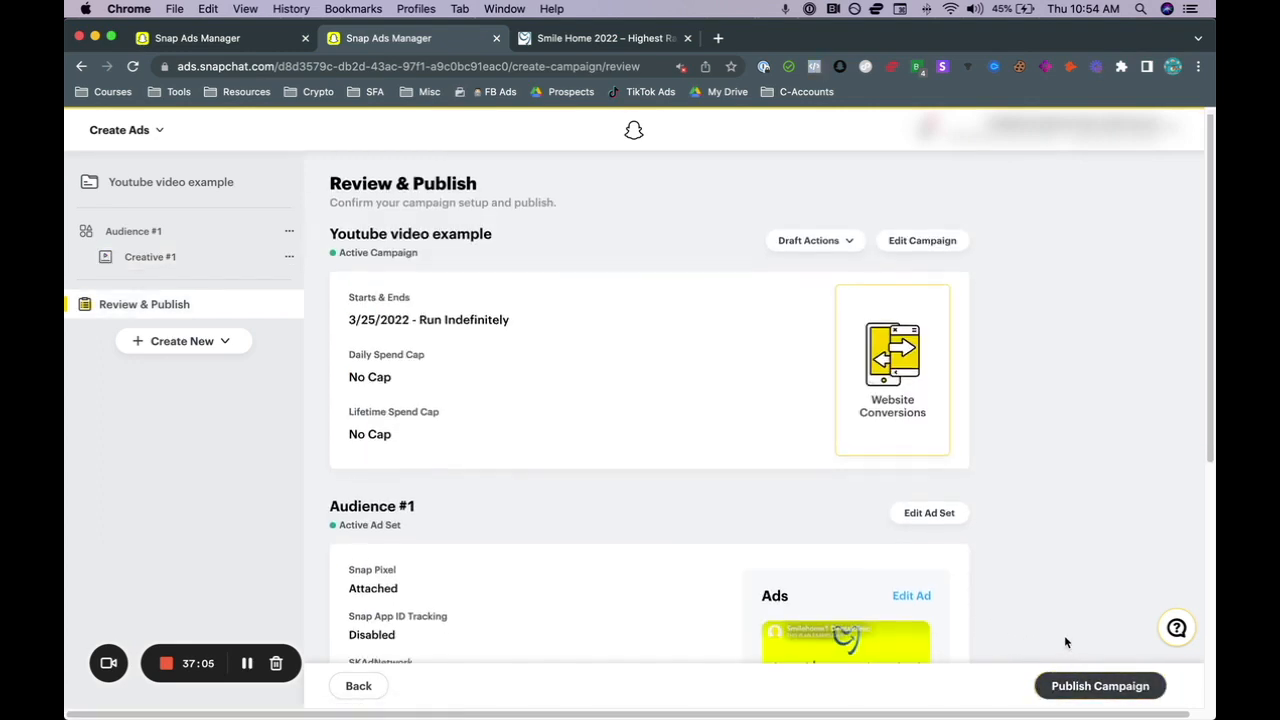
Step: Review the campaign summary and check its start date against today's date in the Mac's Notification Center
scroll(1064, 635, down, 2)
scroll(1029, 597, down, 1)
scroll(1031, 602, up, 1)
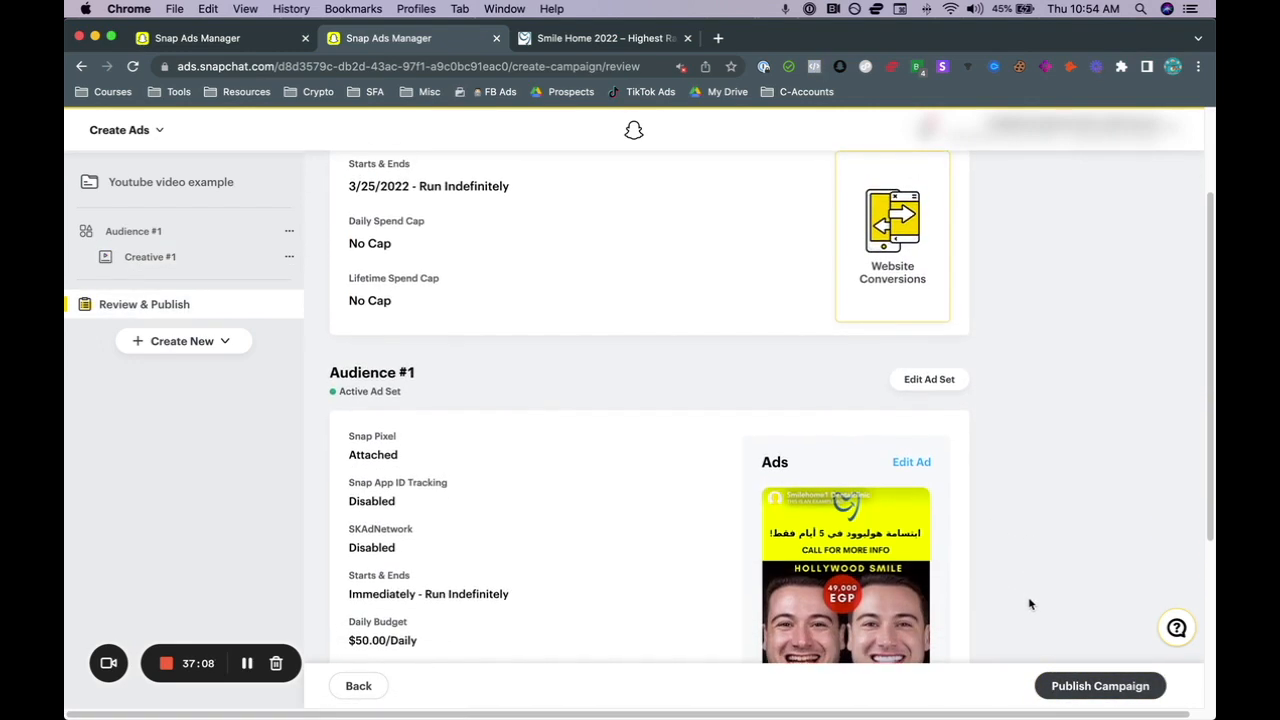
scroll(1022, 598, up, 1)
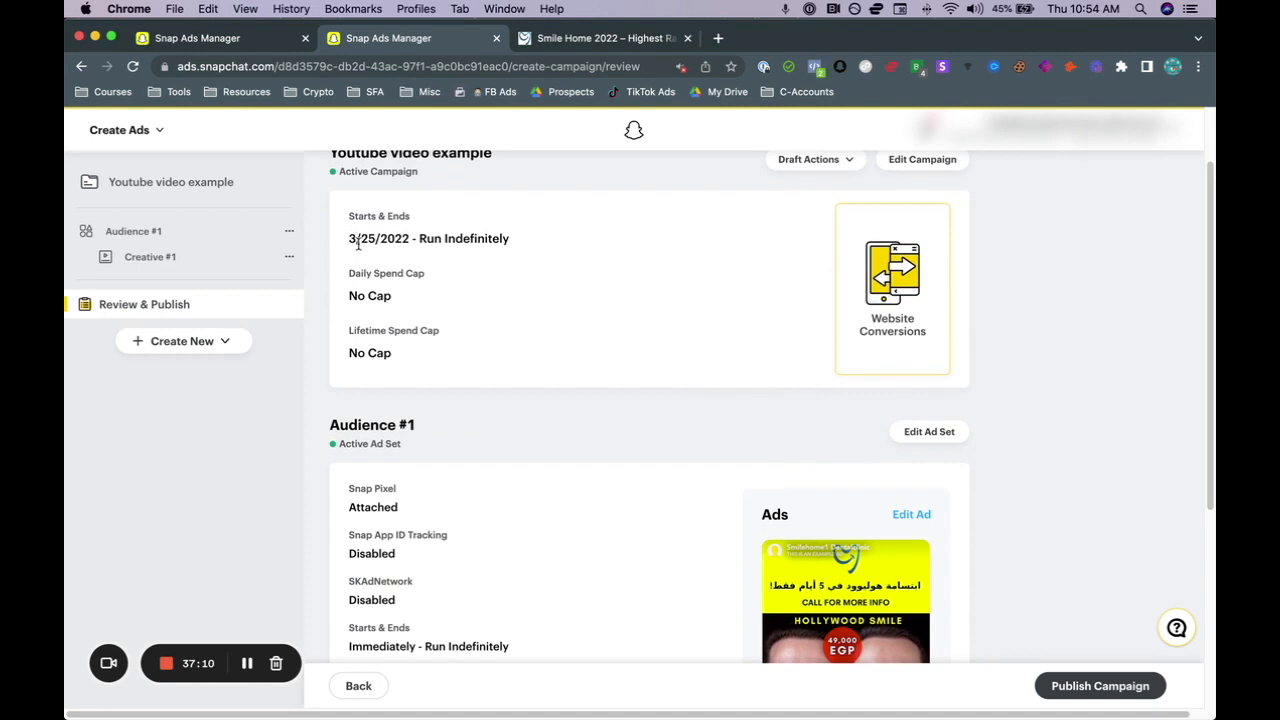
click(1190, 9)
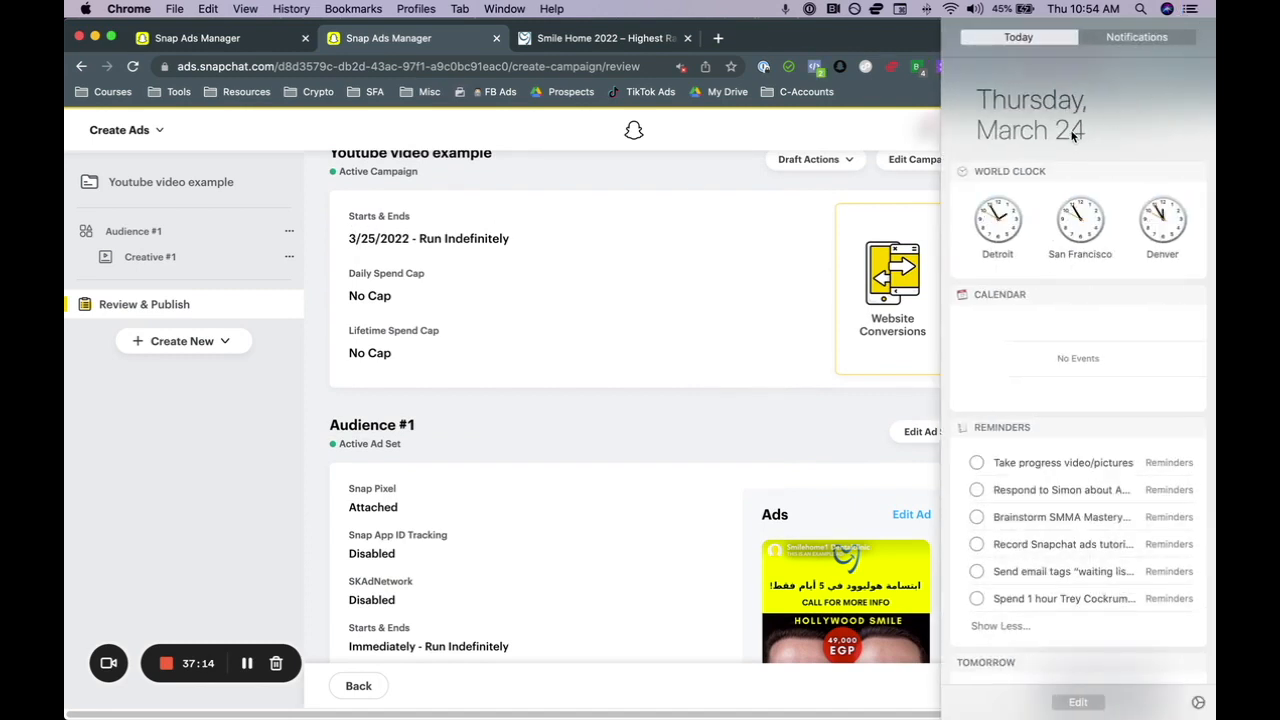
click(847, 196)
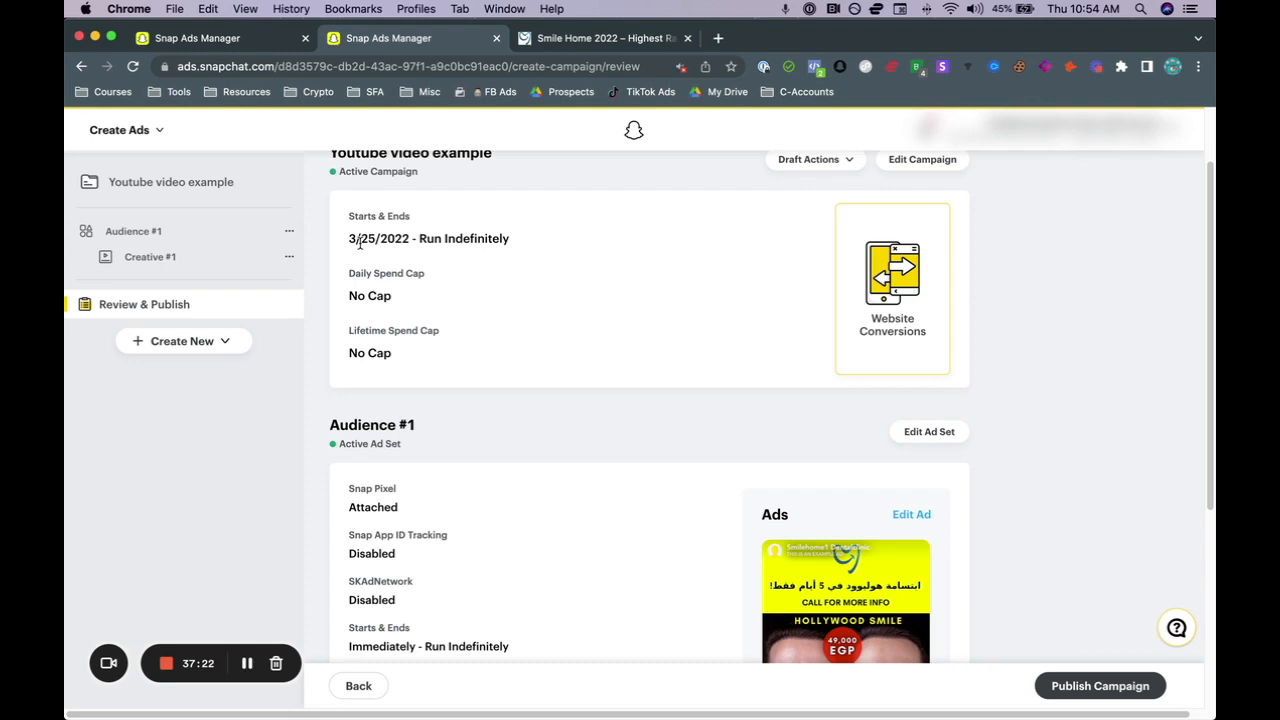
Step: Review the Audience #1 summary, including pixel, schedule, budget, bid, goal and audience size, and open that ad set's details
scroll(414, 409, down, 2)
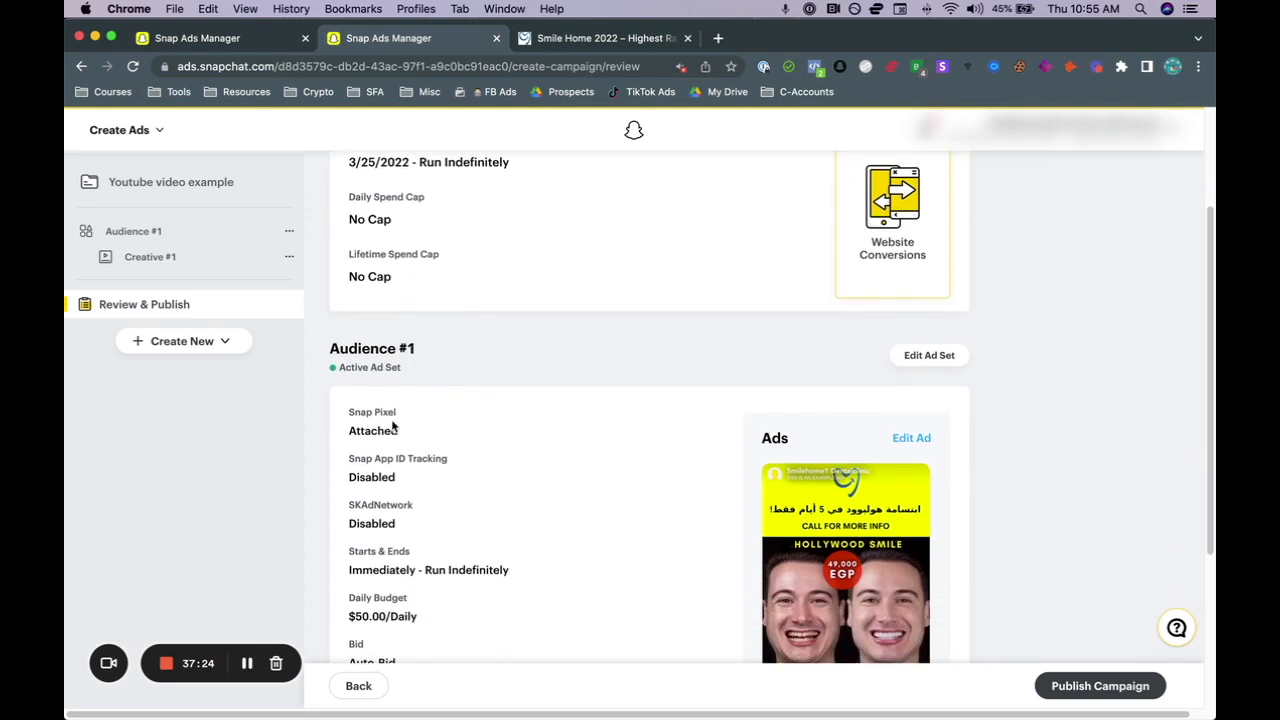
scroll(380, 368, down, 2)
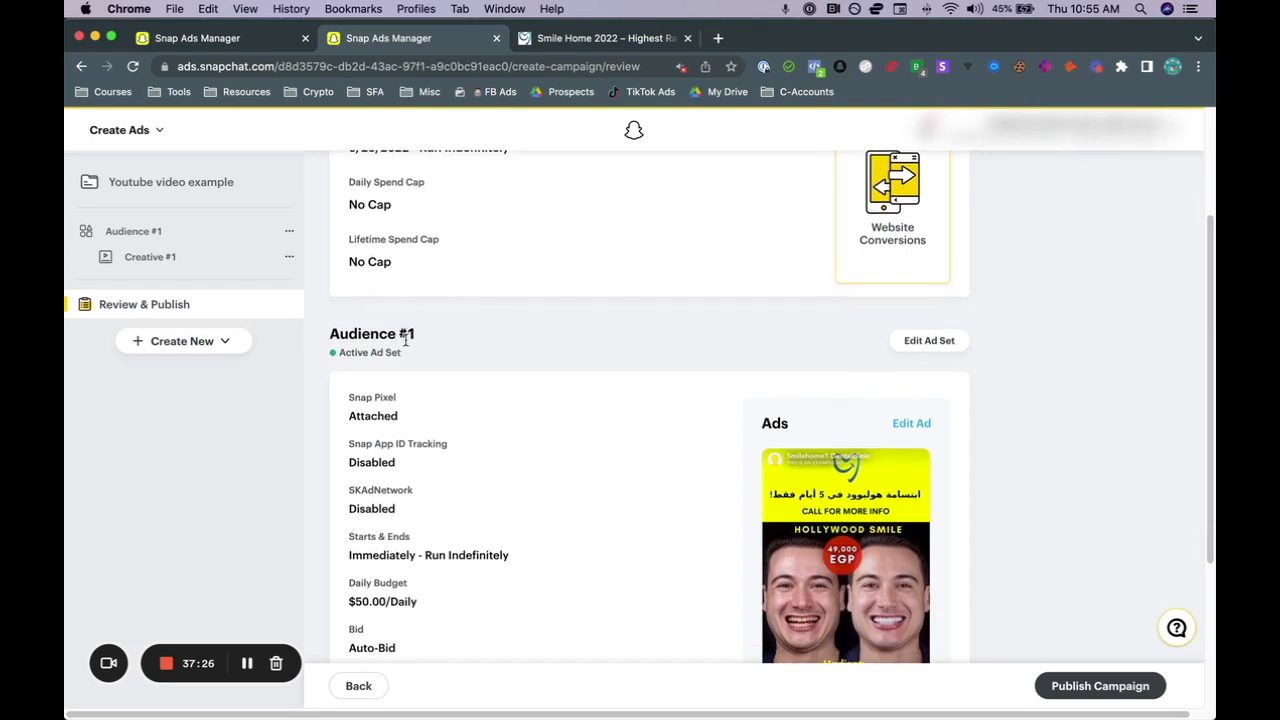
scroll(385, 375, down, 3)
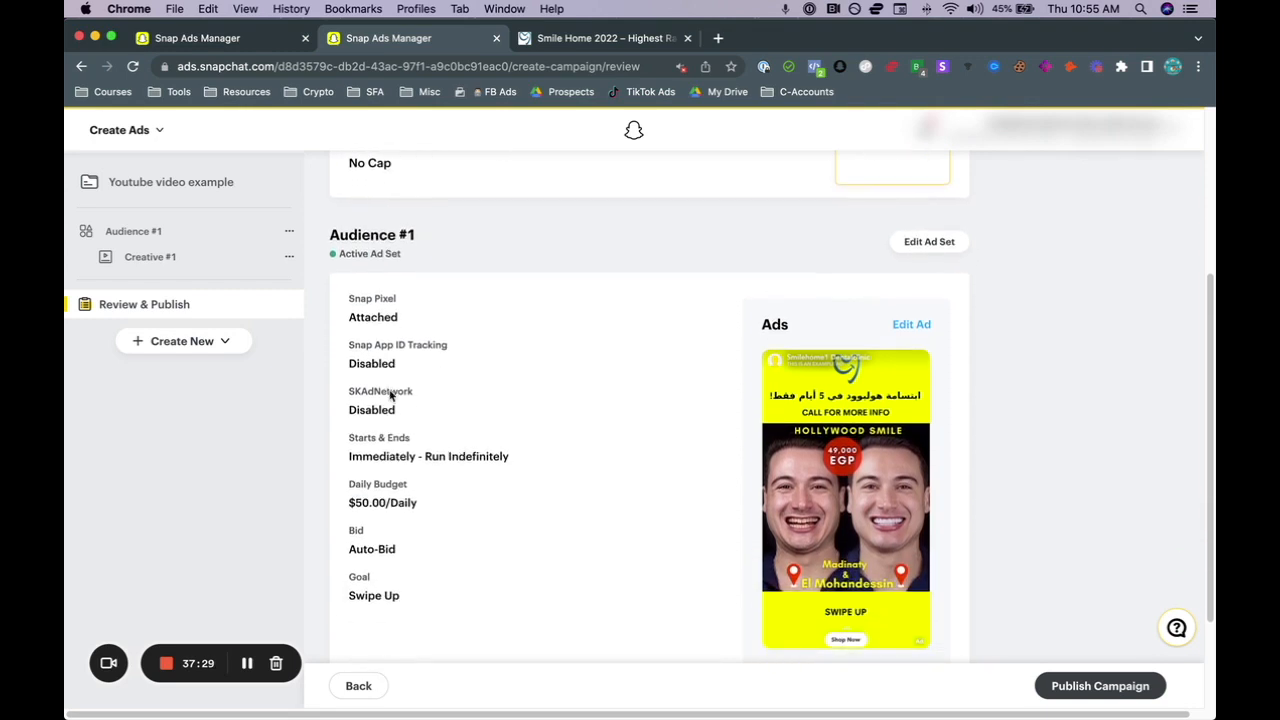
scroll(366, 508, down, 3)
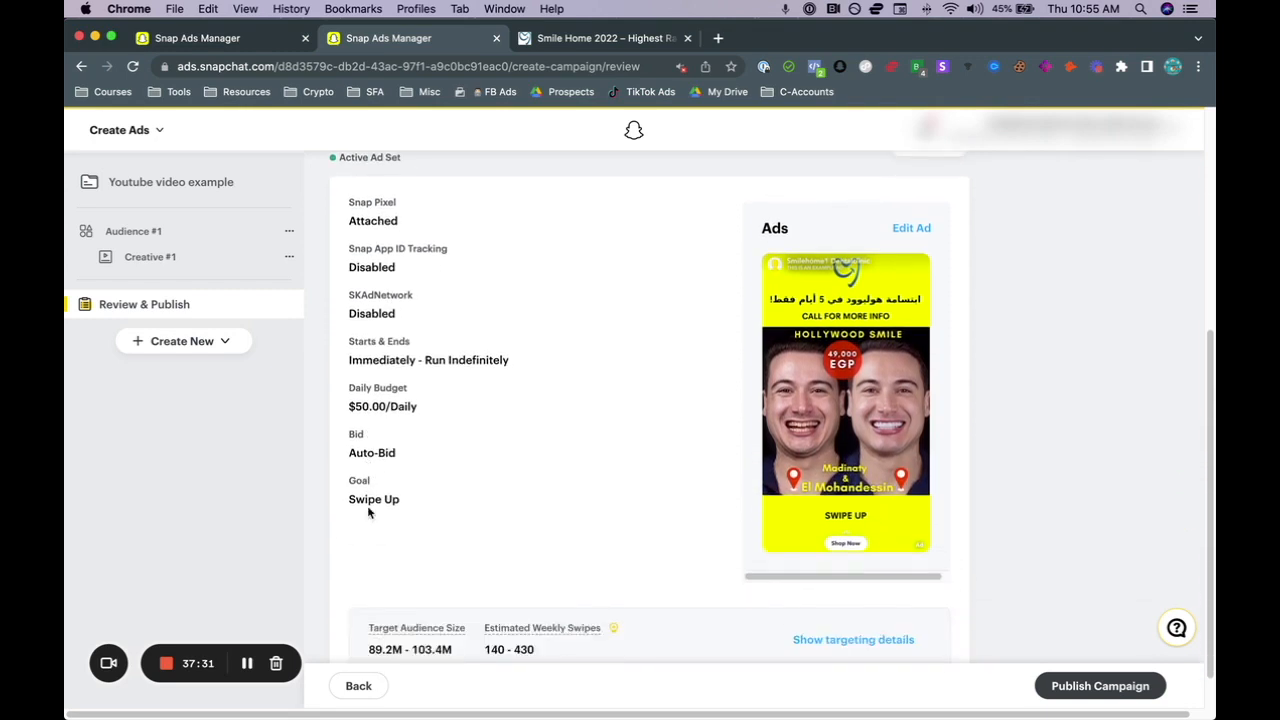
scroll(372, 498, down, 2)
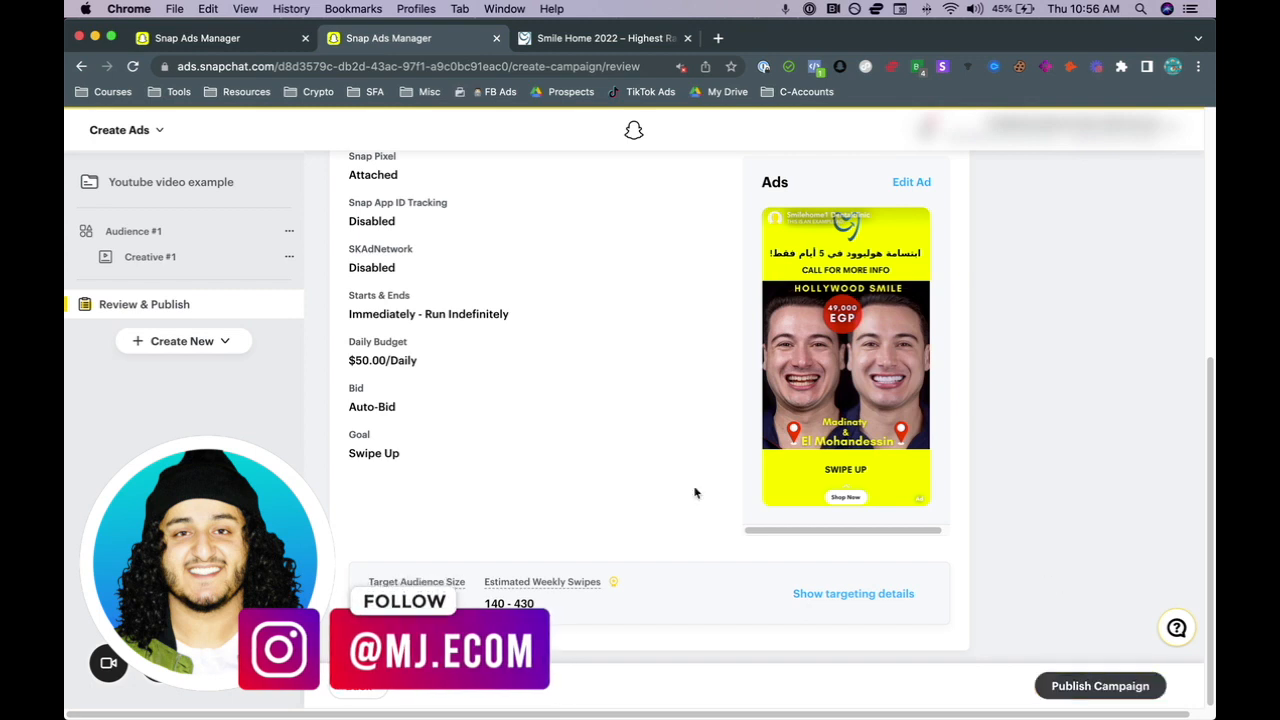
click(191, 231)
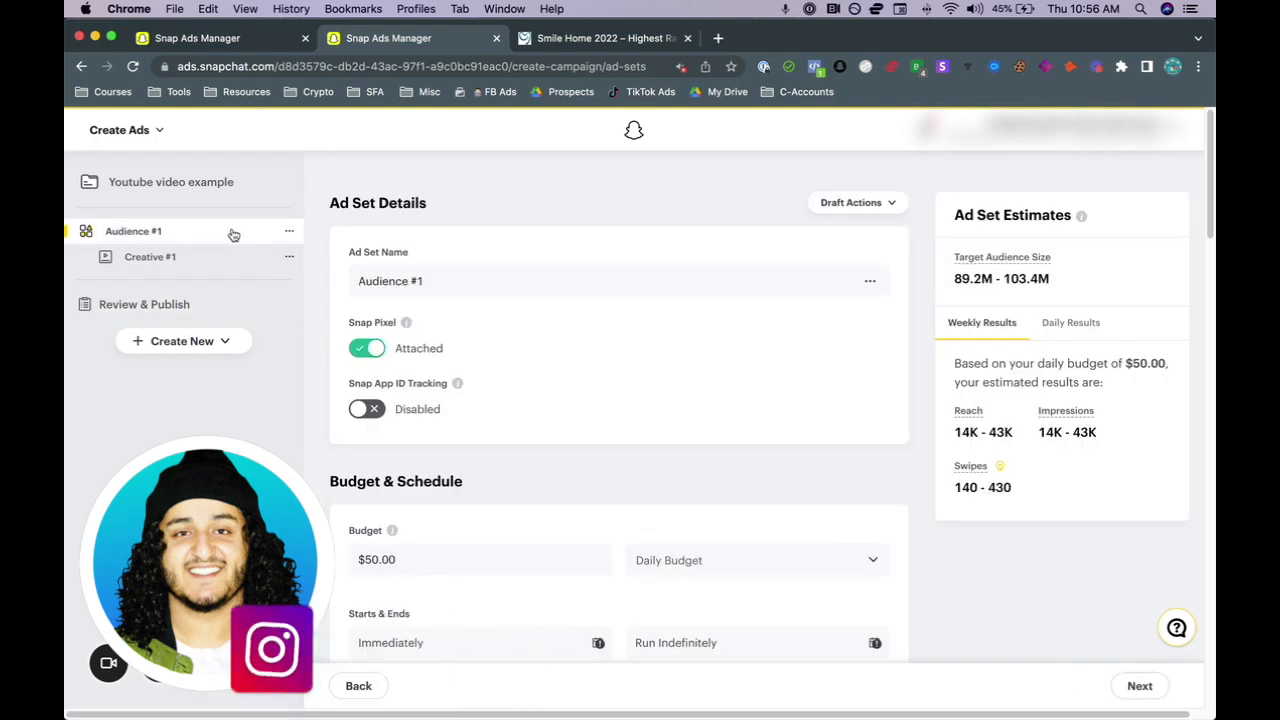
Step: Duplicate the Audience #1 ad set together with its ads, naming the copy Audience #2
click(289, 232)
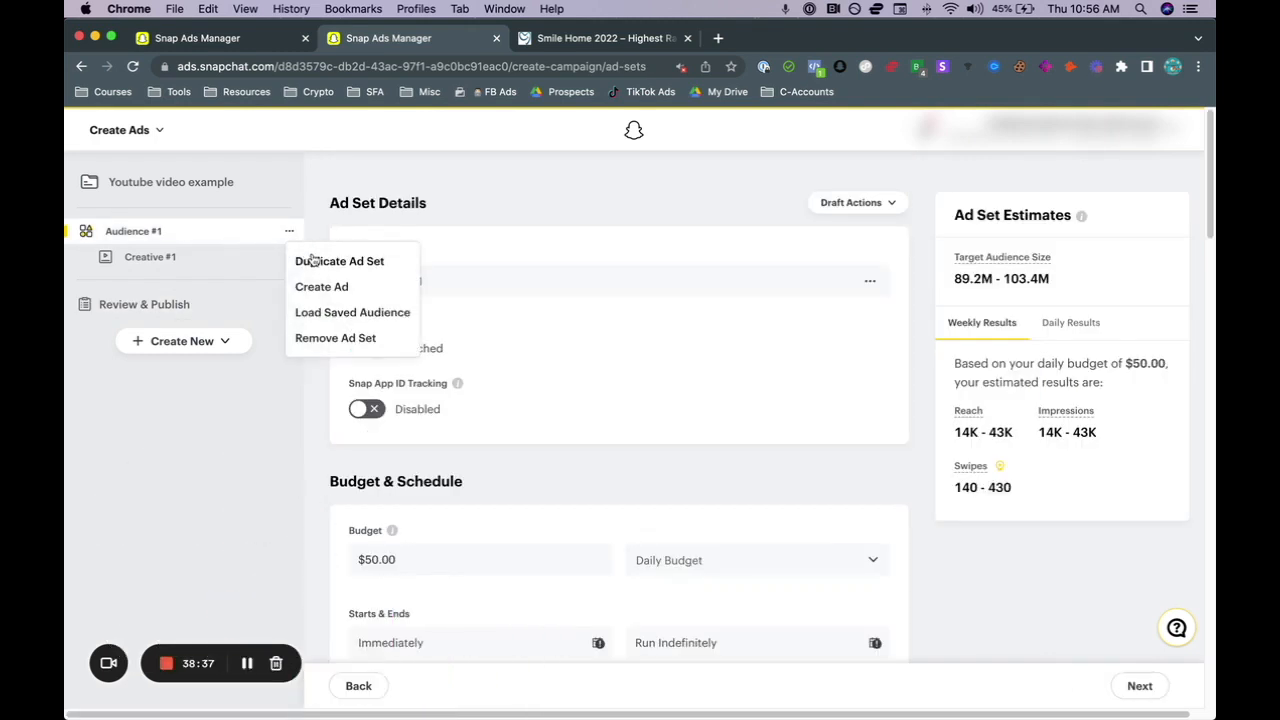
click(314, 262)
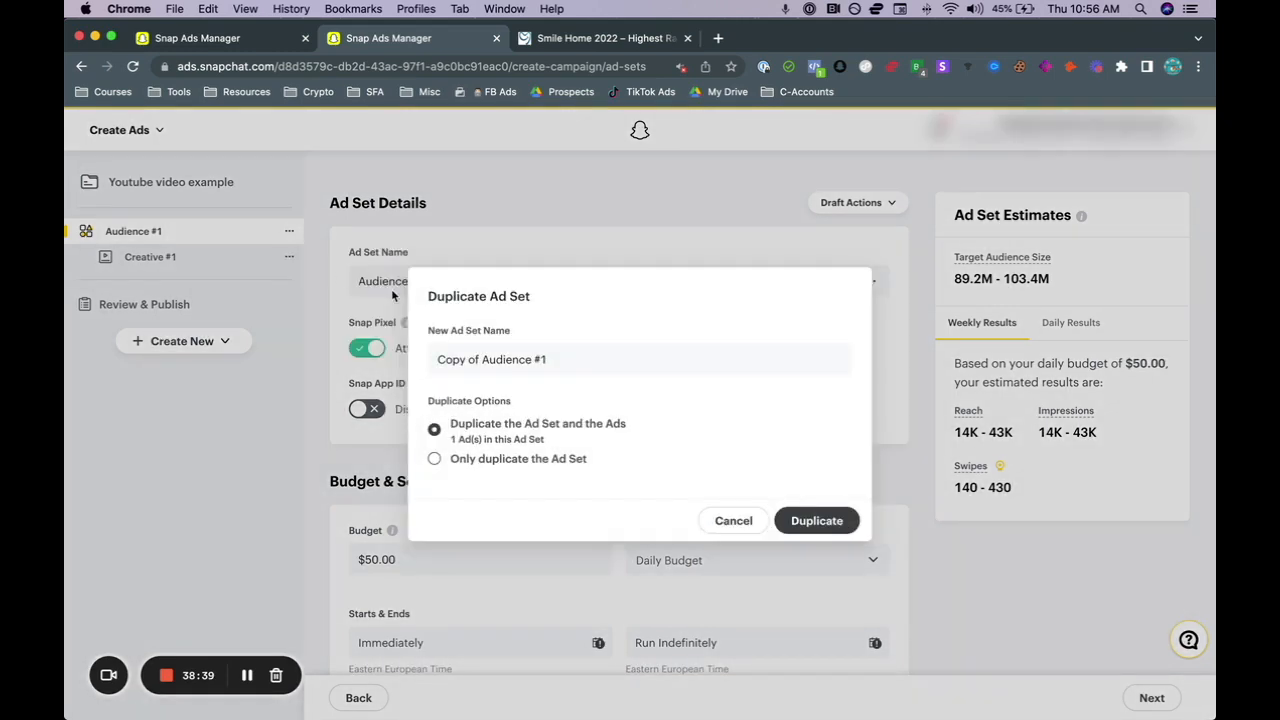
click(502, 364)
click(492, 364)
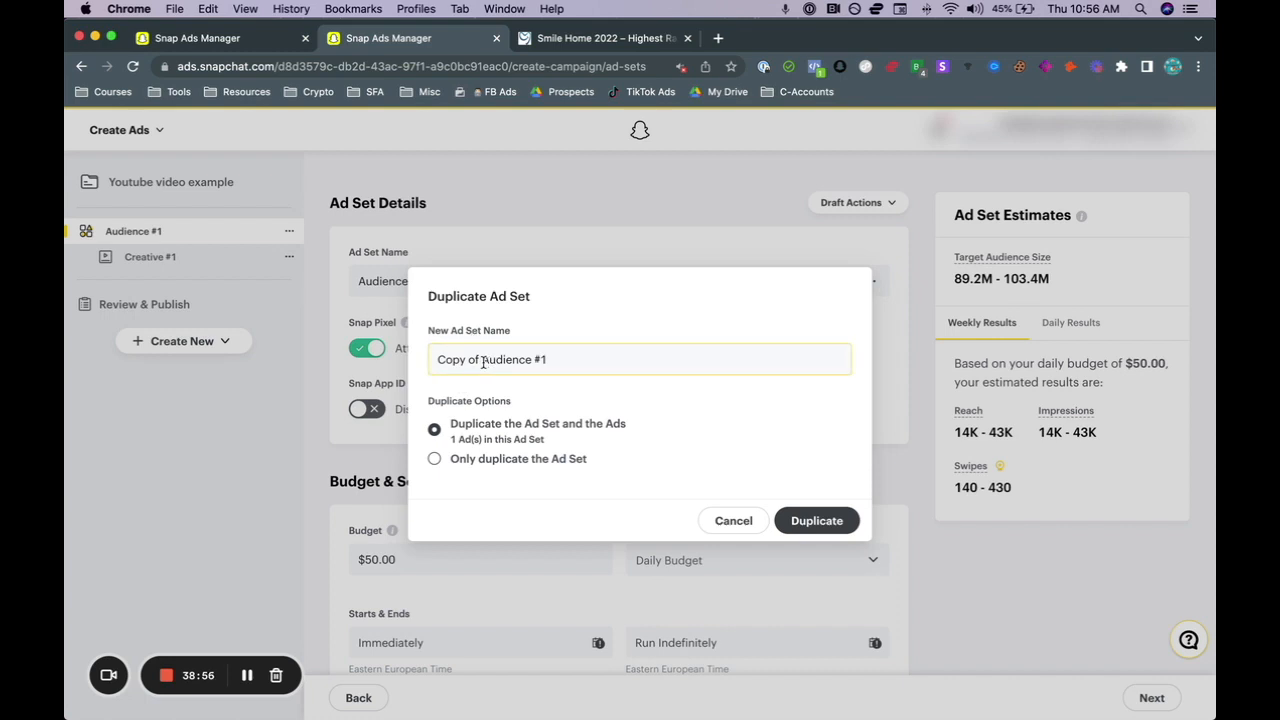
drag(551, 360, 432, 364)
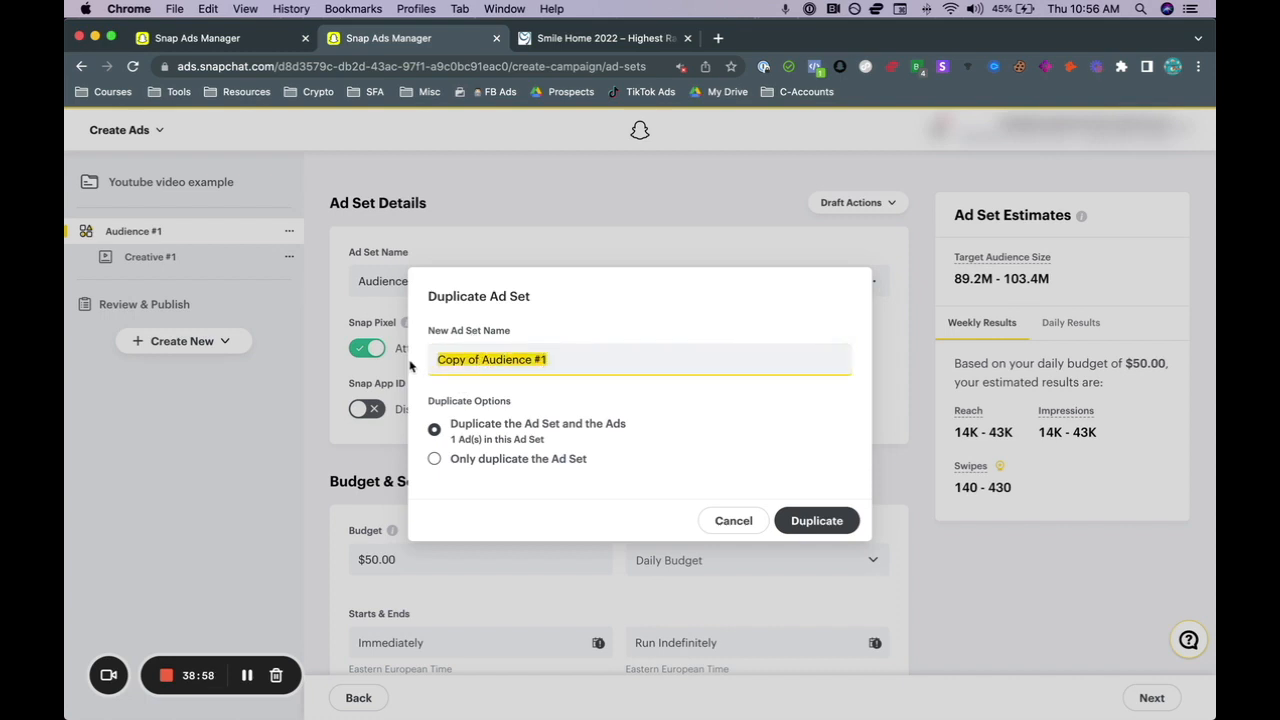
text(Audience)
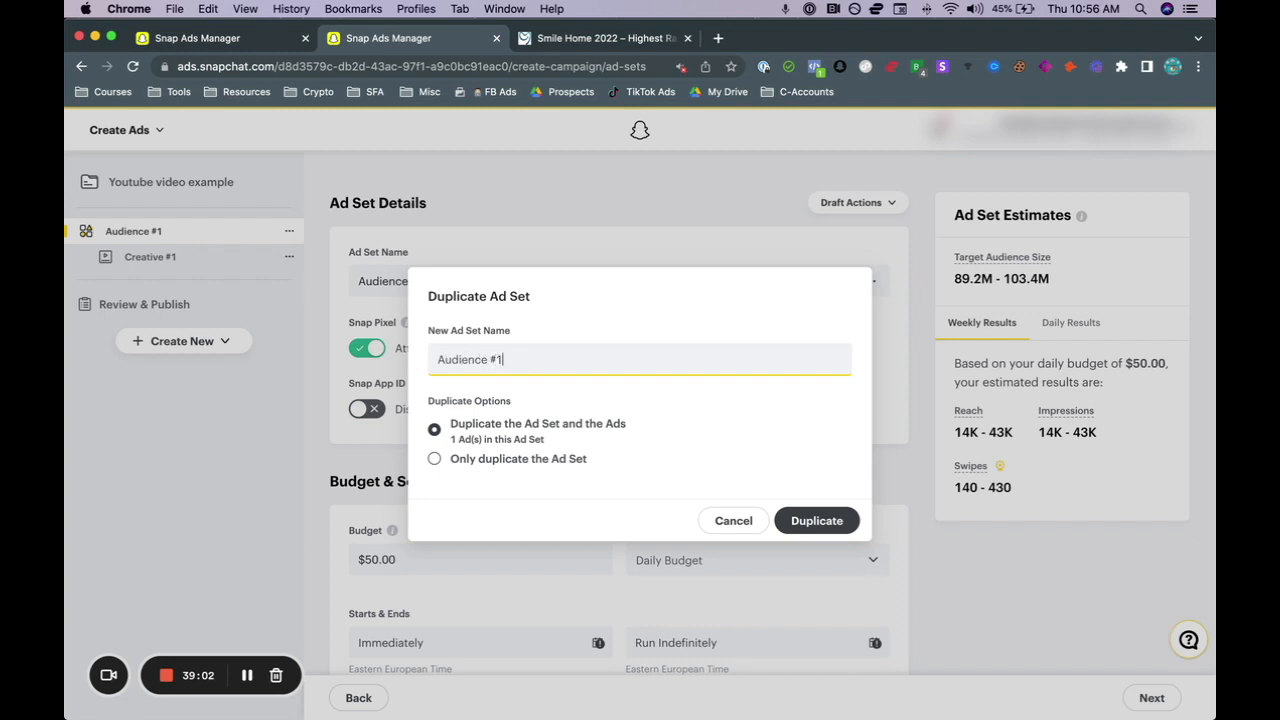
click(806, 520)
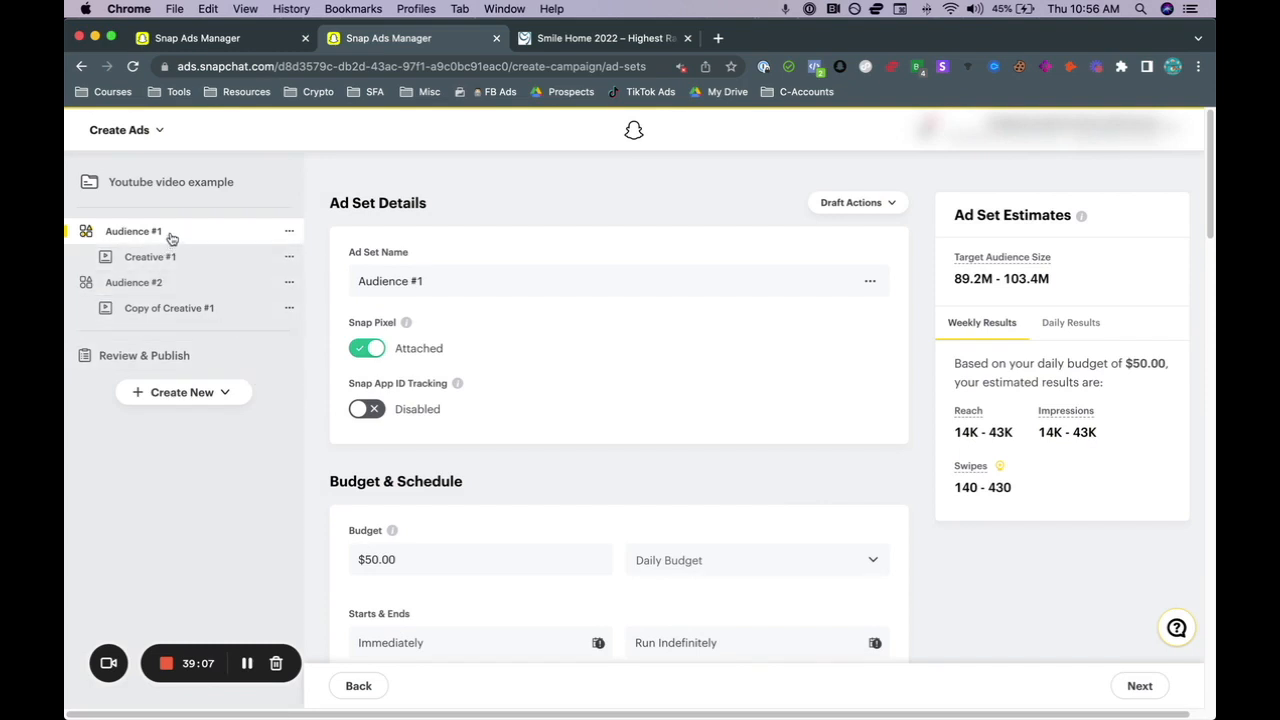
Step: Remove the Fitness Enthusiasts and Gamers predefined audiences from the Audience #2 ad set
click(184, 286)
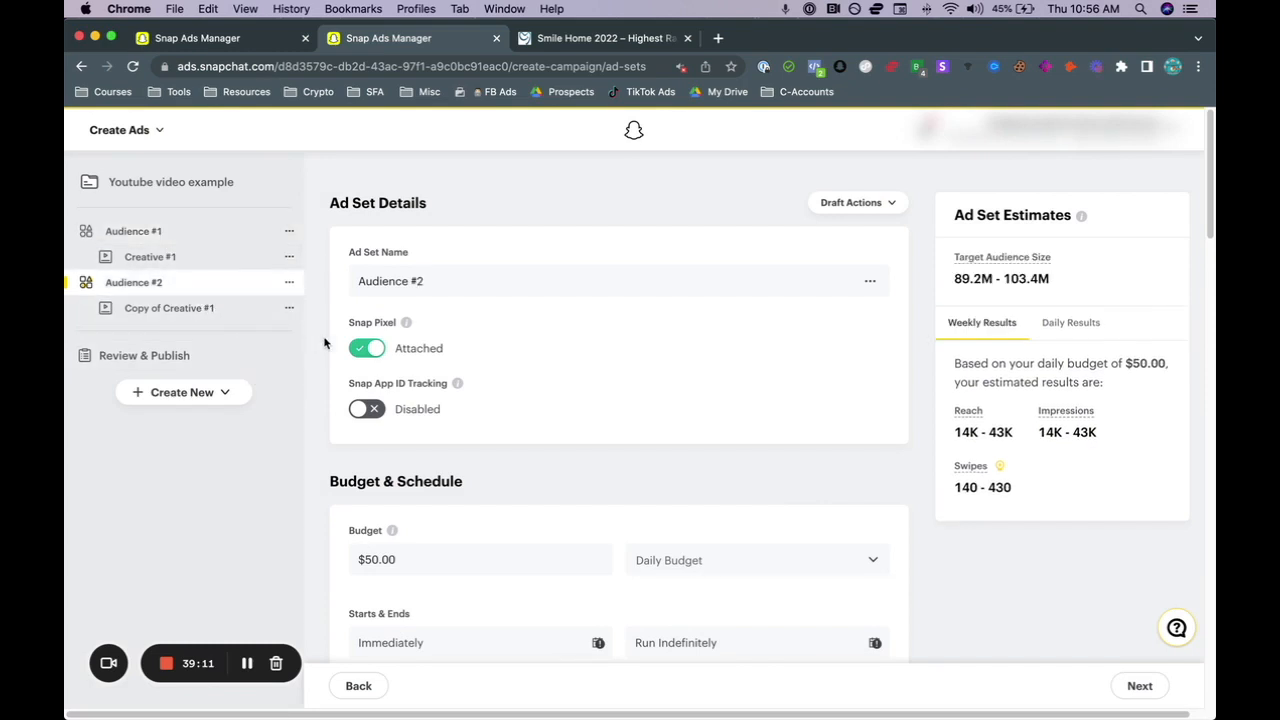
scroll(503, 423, down, 3)
scroll(570, 448, down, 8)
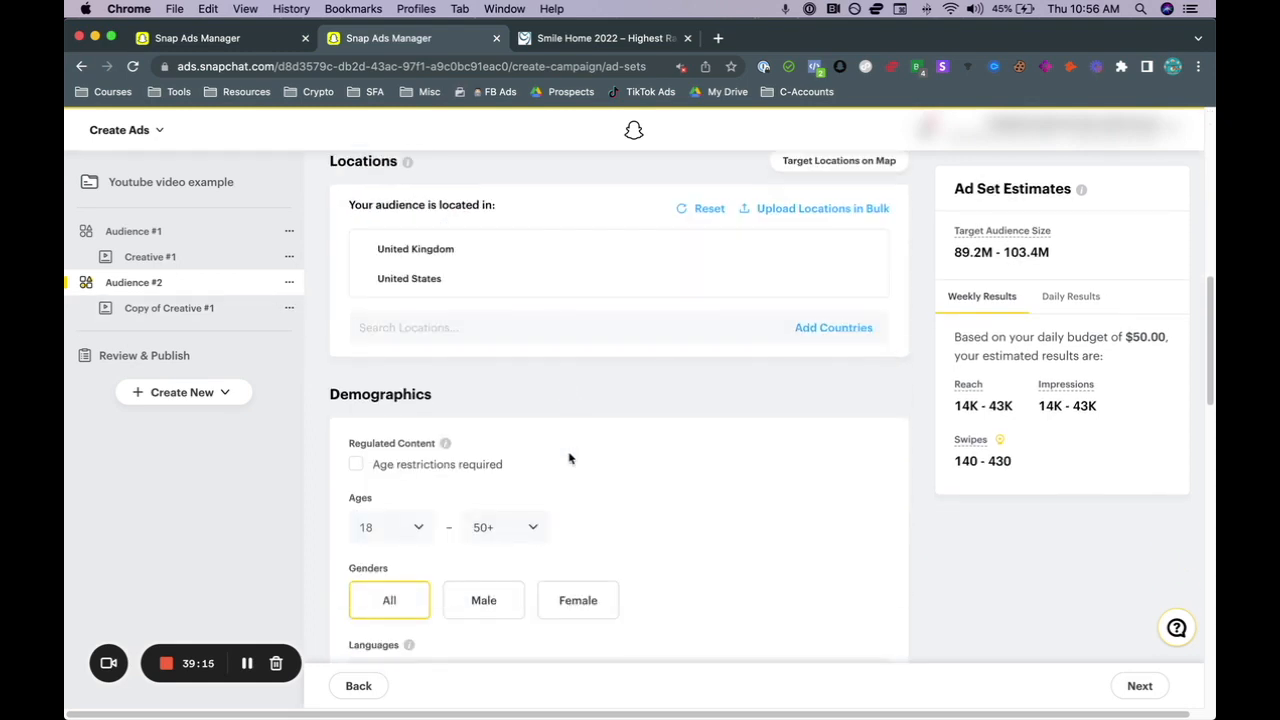
scroll(570, 462, down, 2)
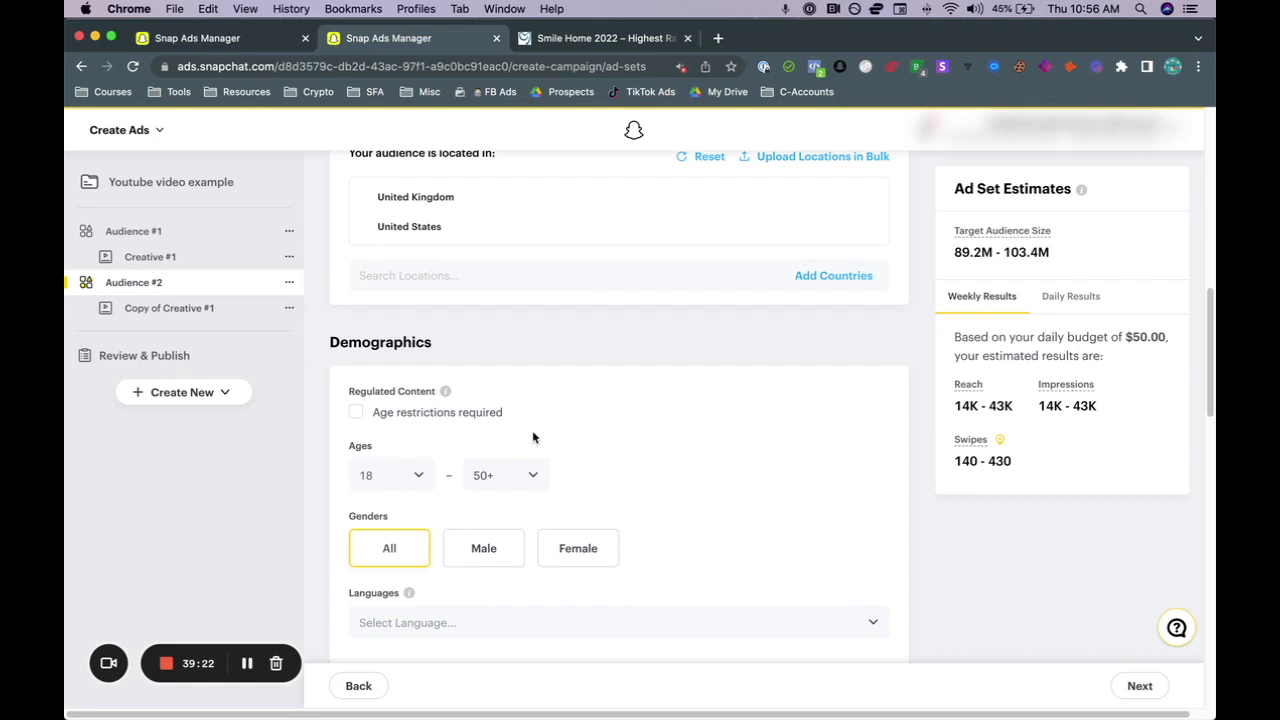
scroll(523, 434, down, 10)
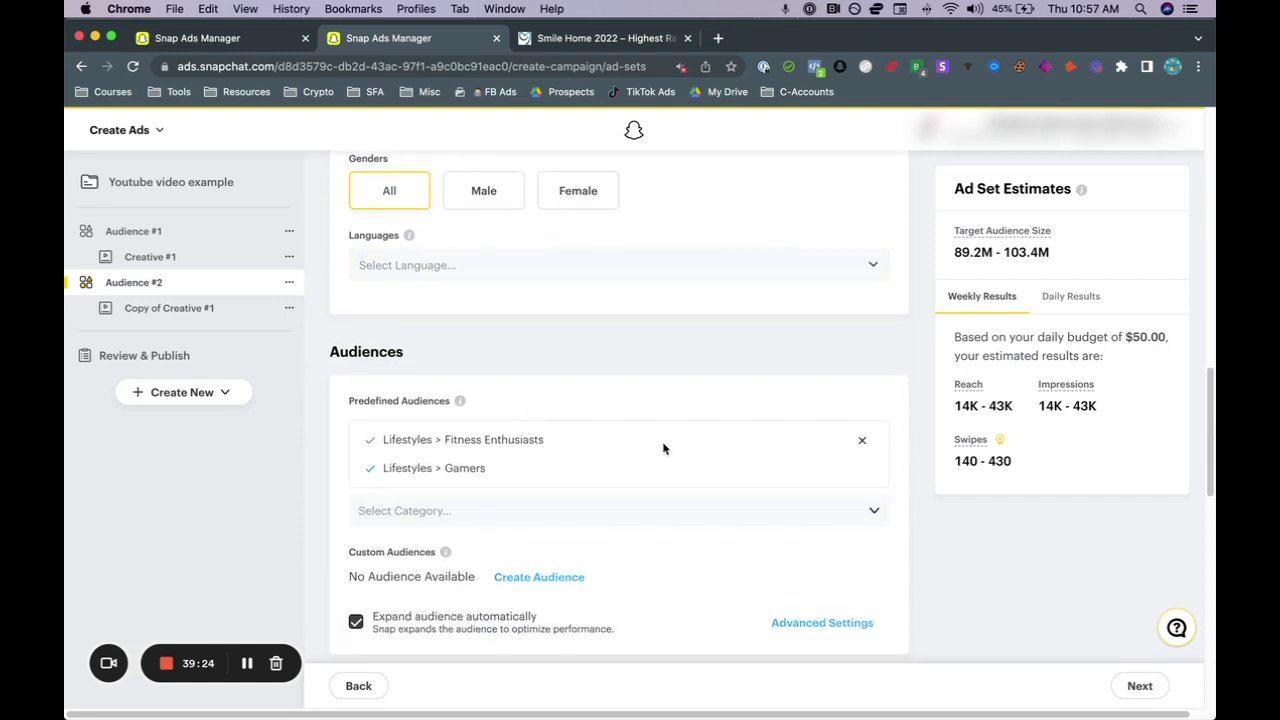
click(864, 441)
click(863, 440)
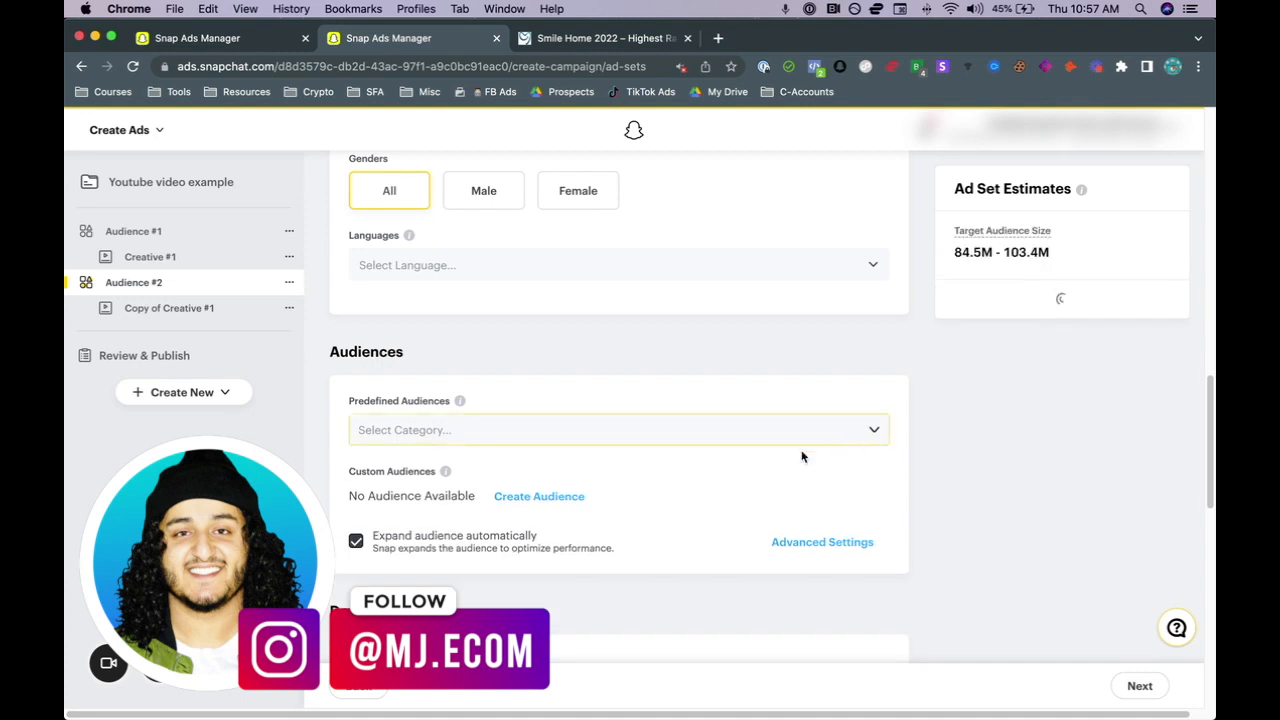
Step: Add the Lifestyles > Foodies predefined audience to the Audience #2 ad set
click(666, 441)
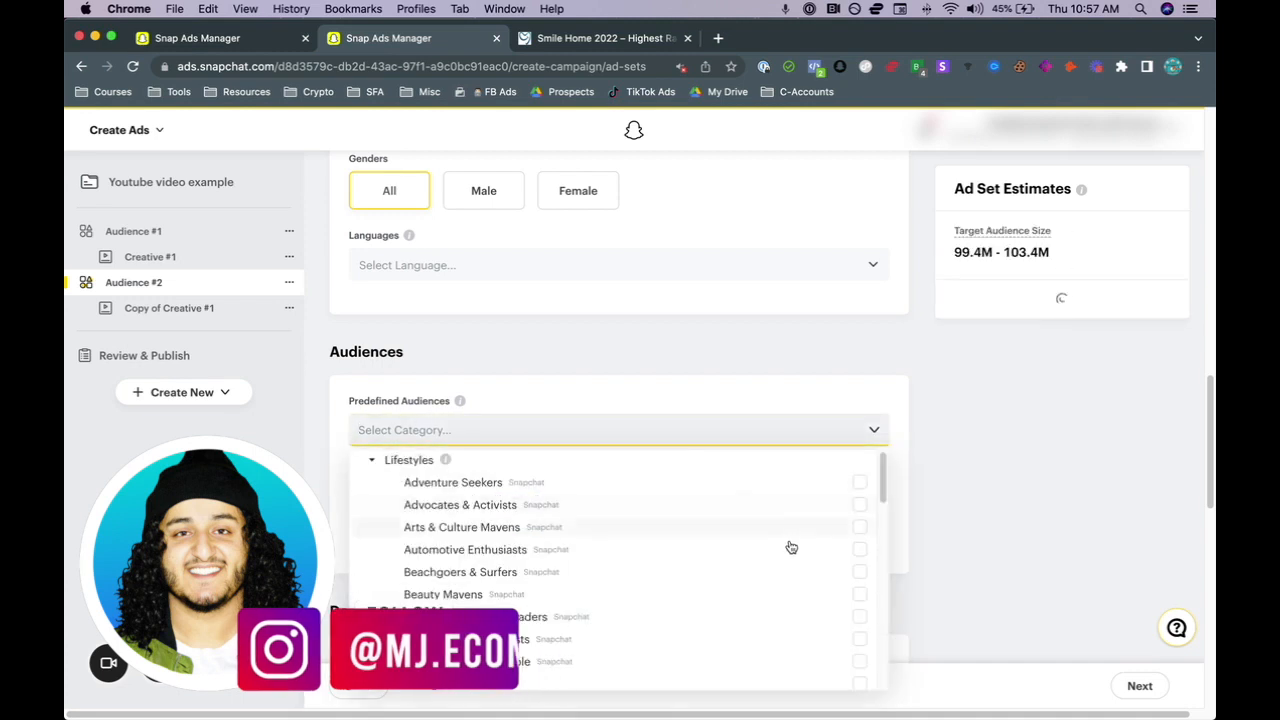
click(371, 460)
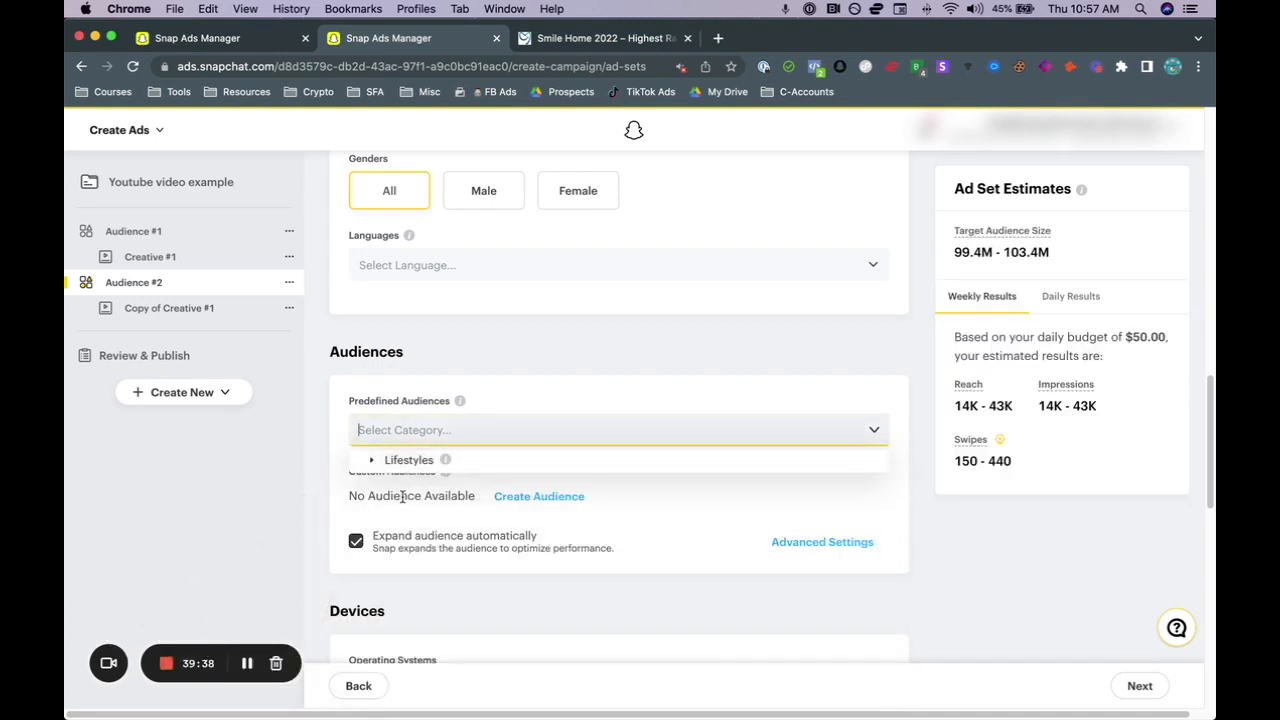
click(446, 460)
scroll(527, 548, down, 5)
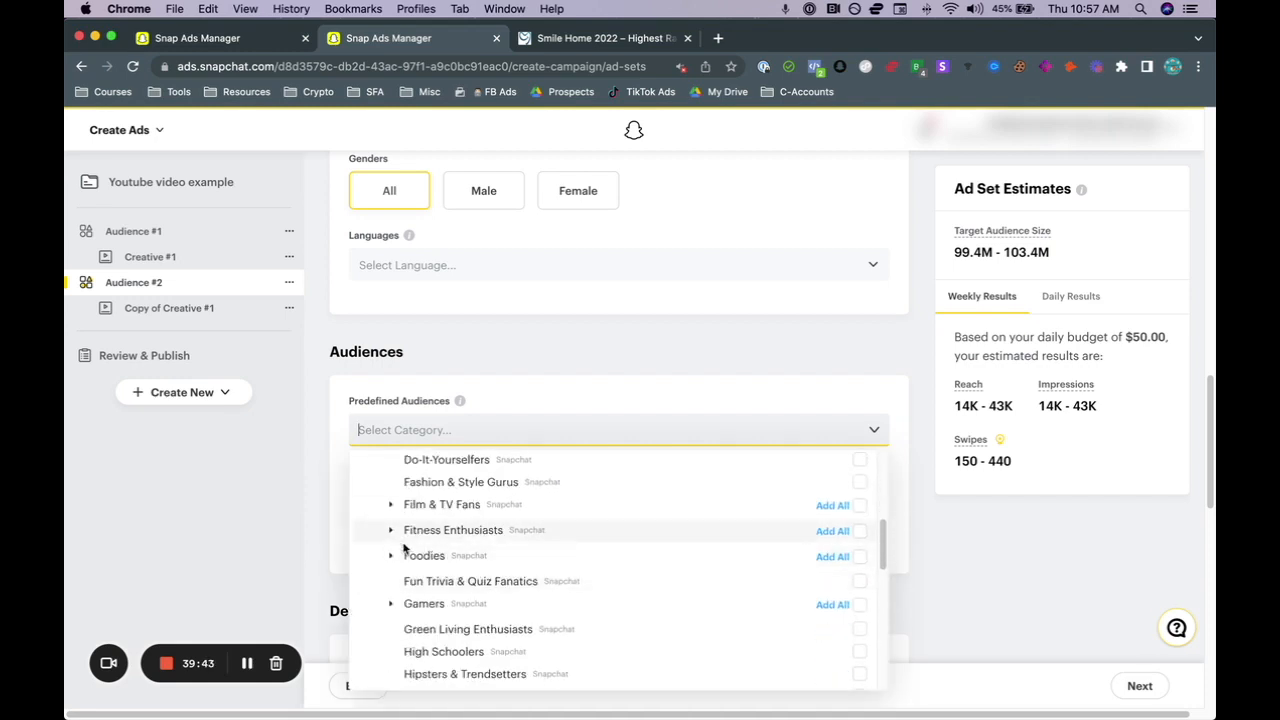
click(860, 557)
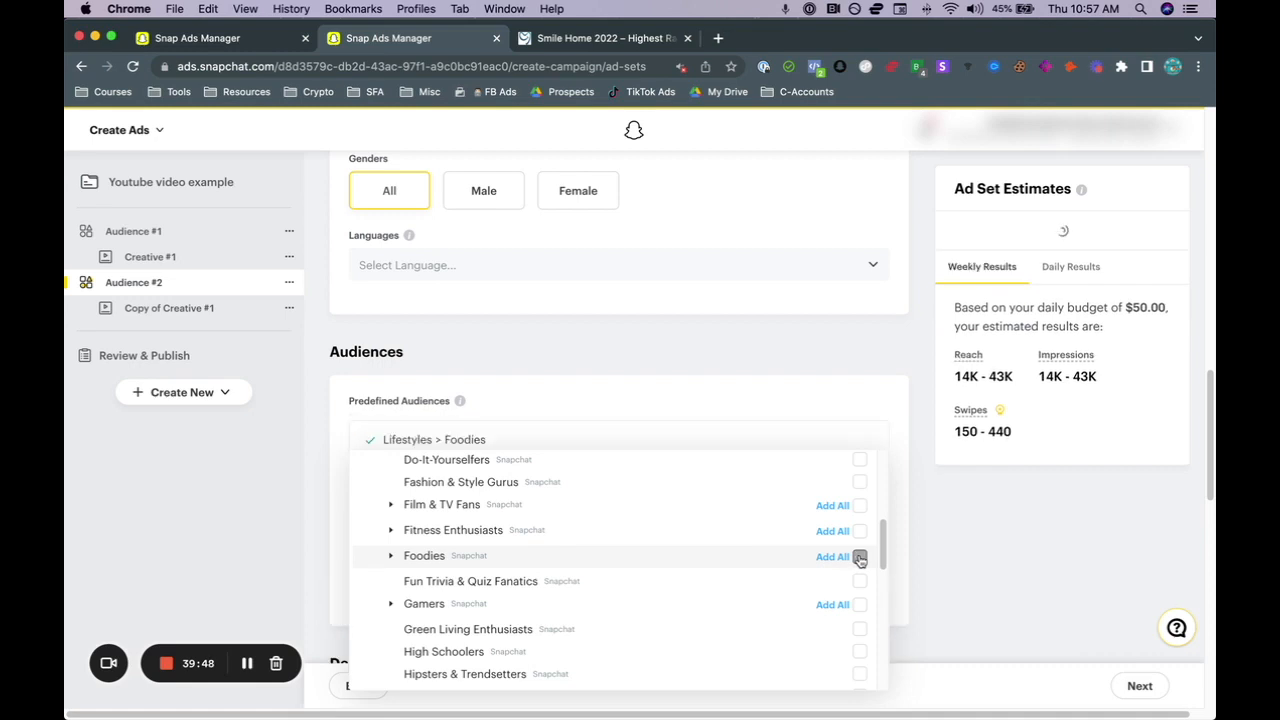
click(911, 456)
scroll(894, 517, up, 4)
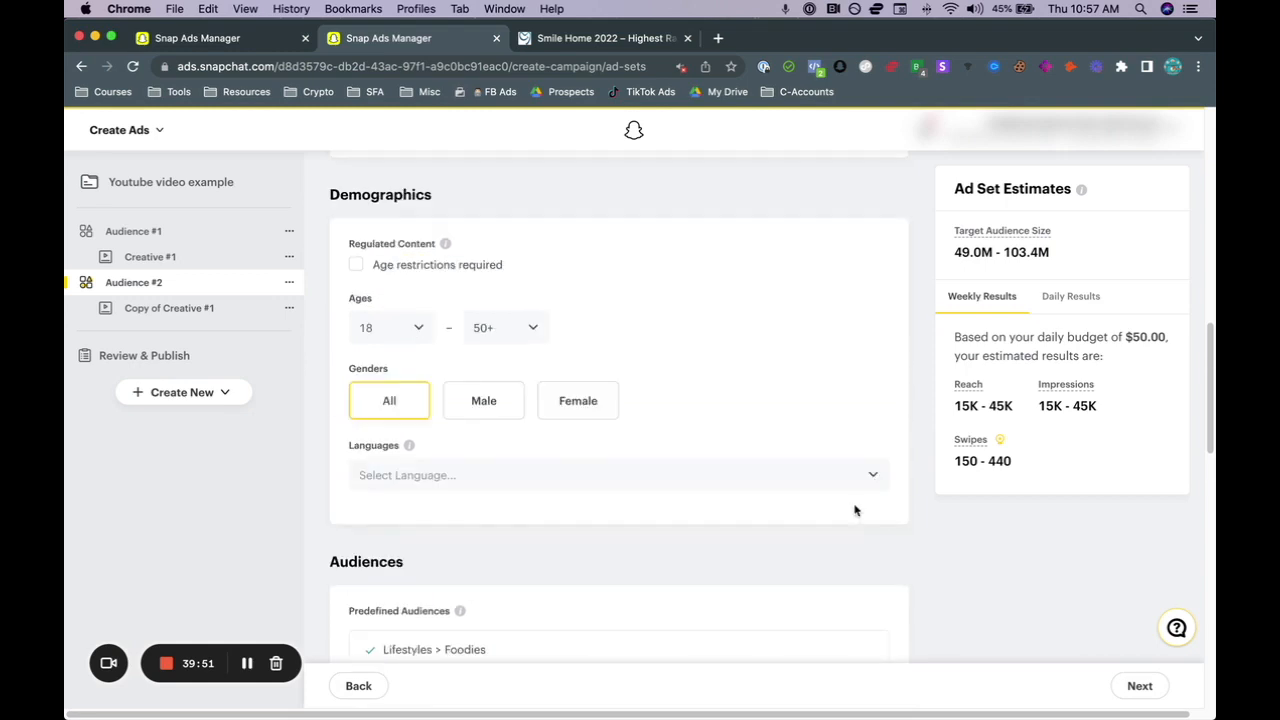
Step: Rename the Audience #2 ad set as Foodies
click(171, 292)
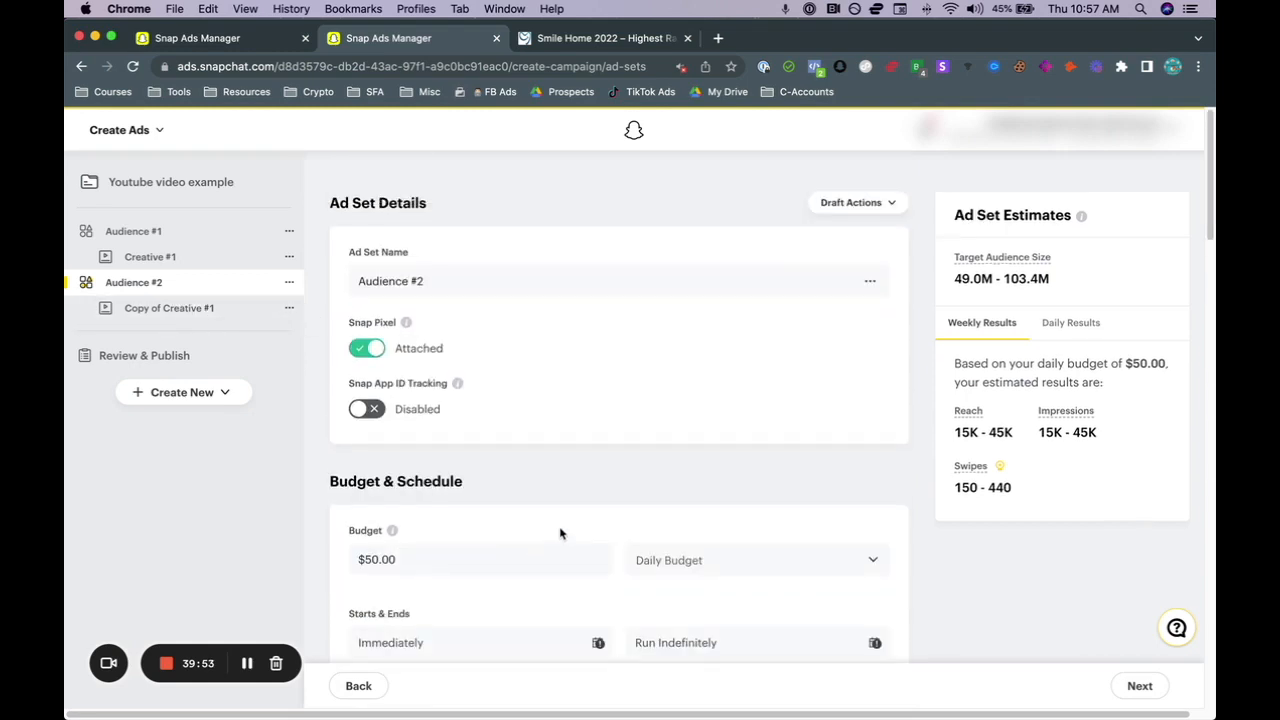
triple_click(382, 281)
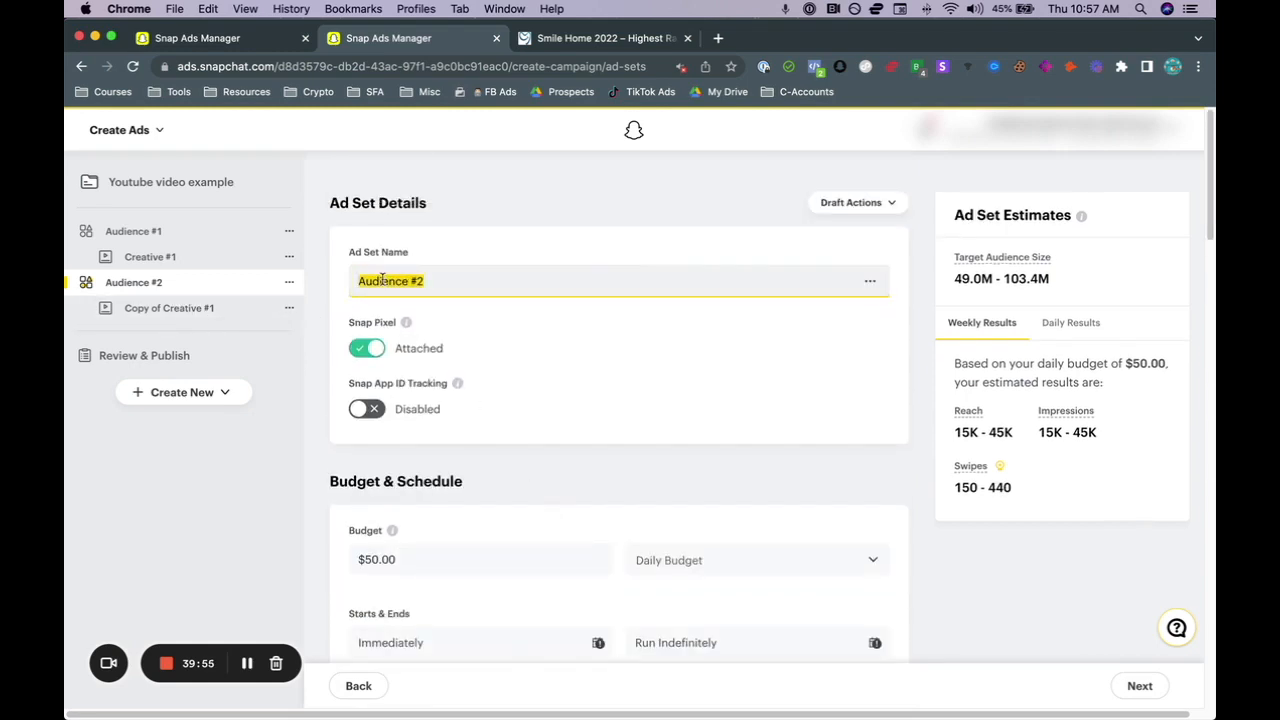
text(Foodies)
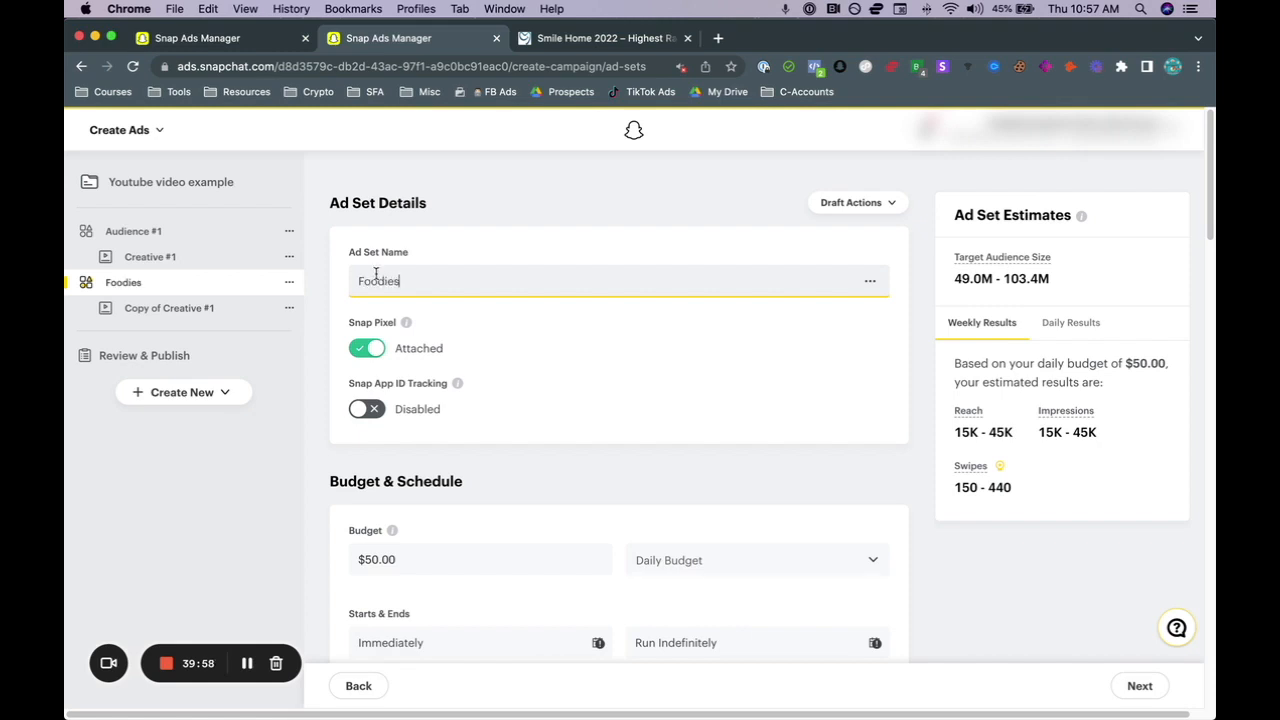
click(447, 232)
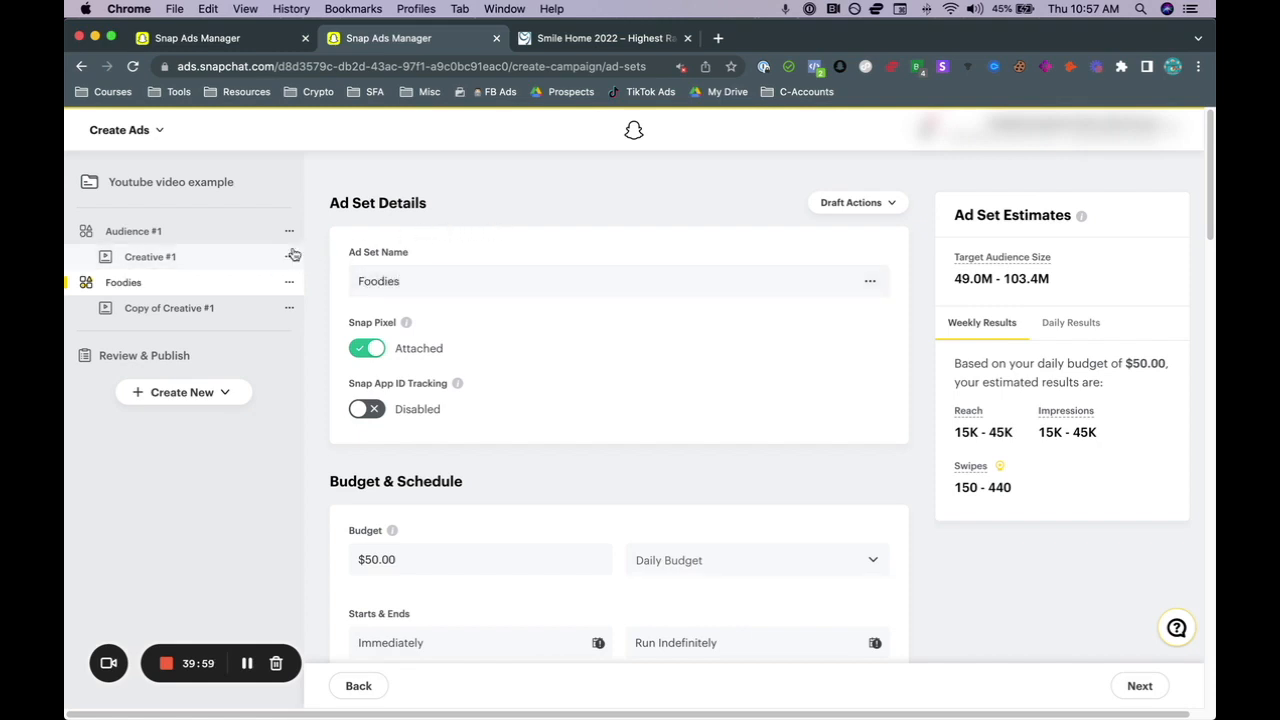
Step: Rename the Audience #1 ad set as Fitness
click(189, 238)
click(410, 275)
triple_click(410, 275)
text(F)
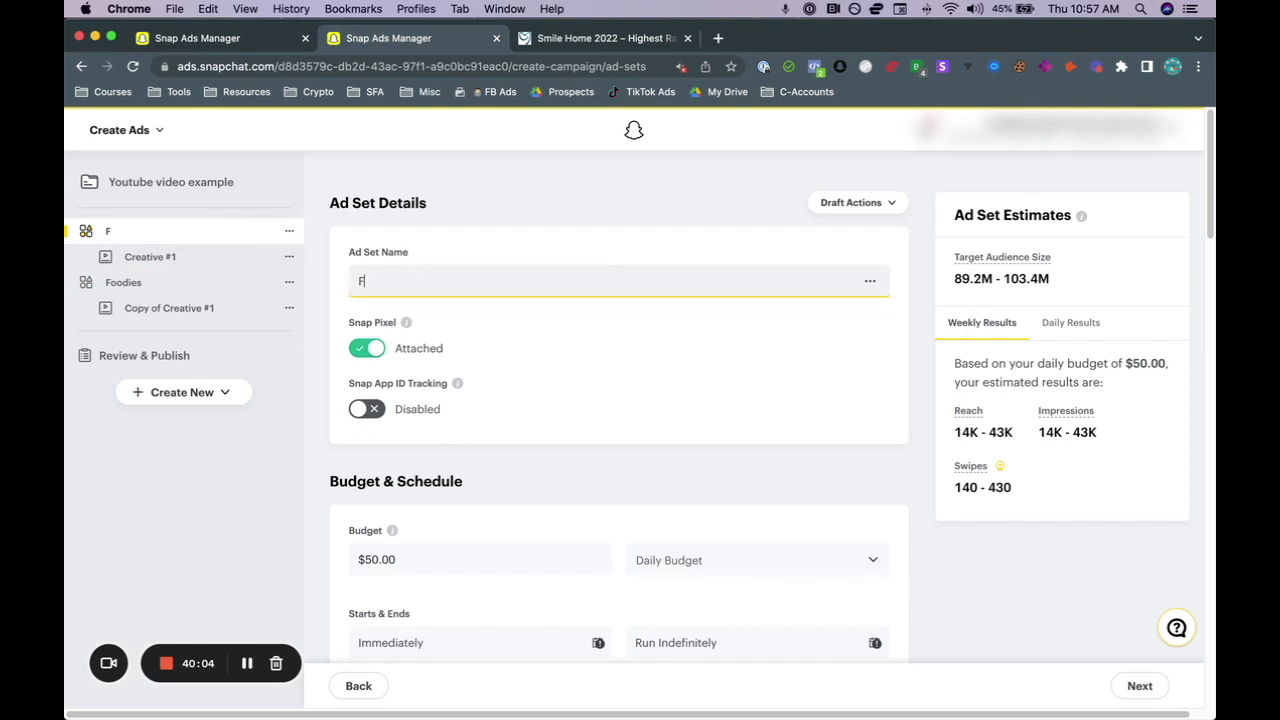
text(itness)
click(483, 199)
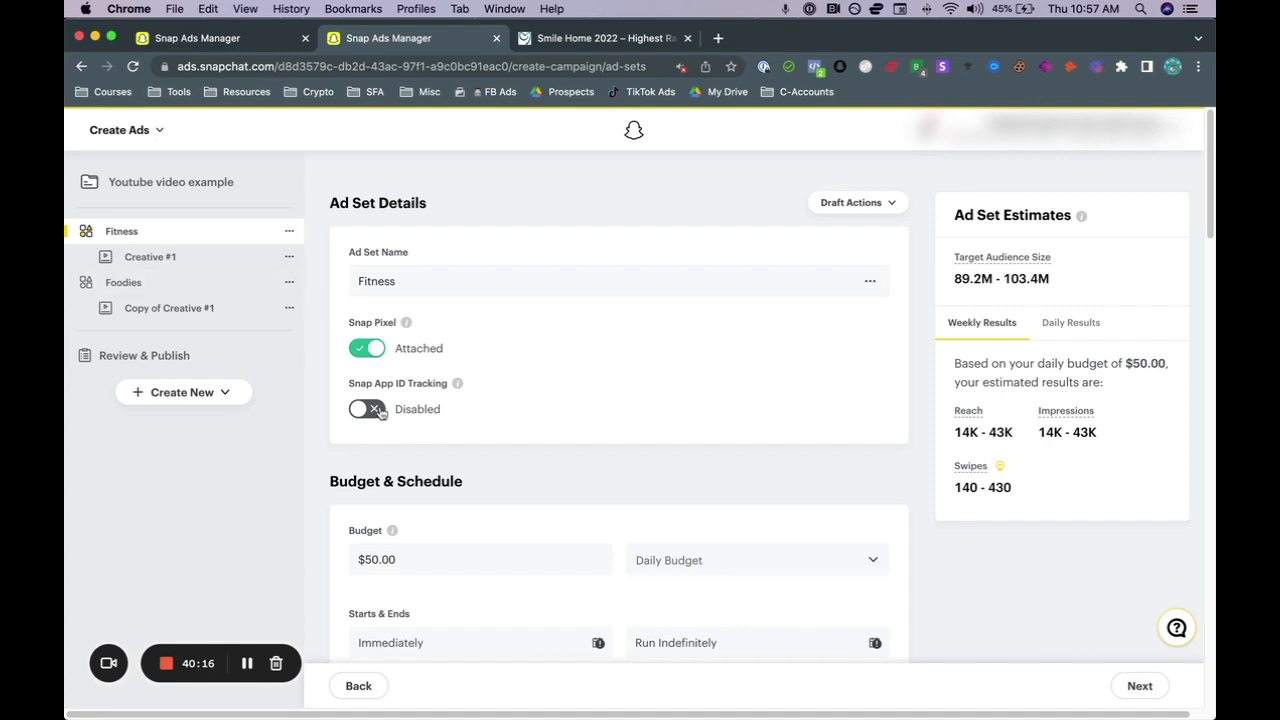
Step: Compare the predefined audiences targeted by the Fitness and Foodies ad sets
scroll(480, 480, down, 10)
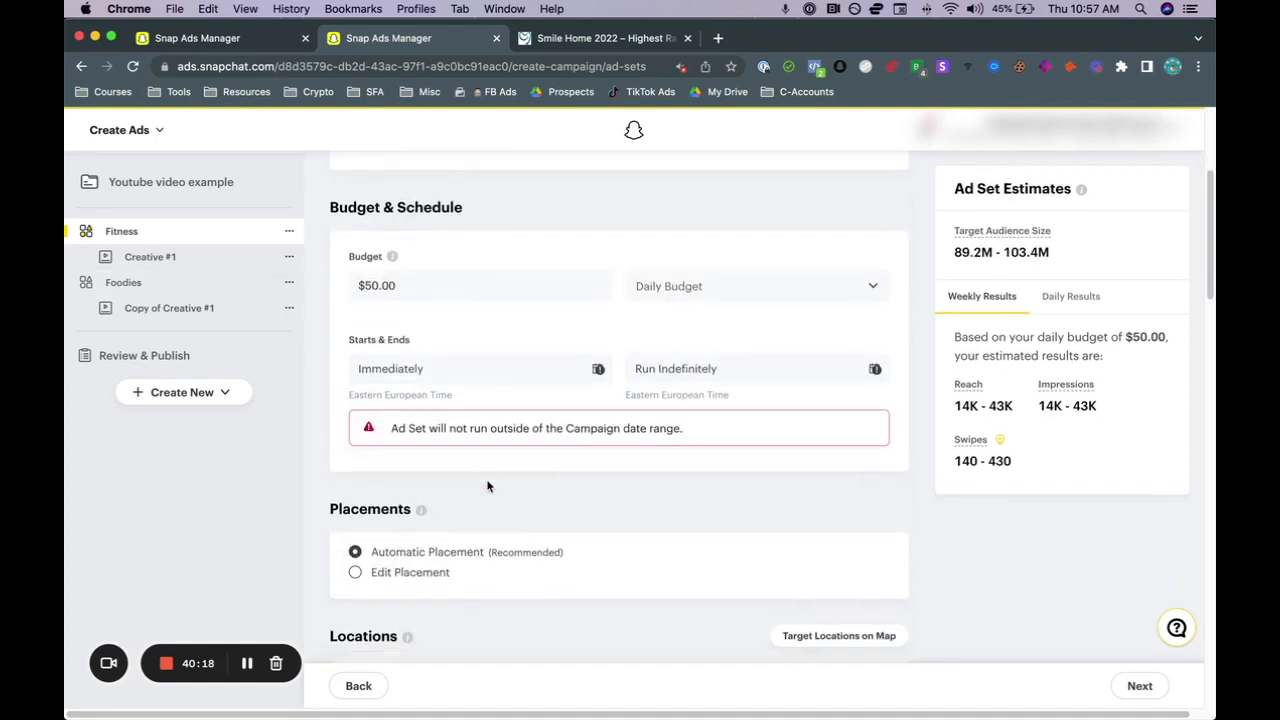
scroll(481, 489, down, 5)
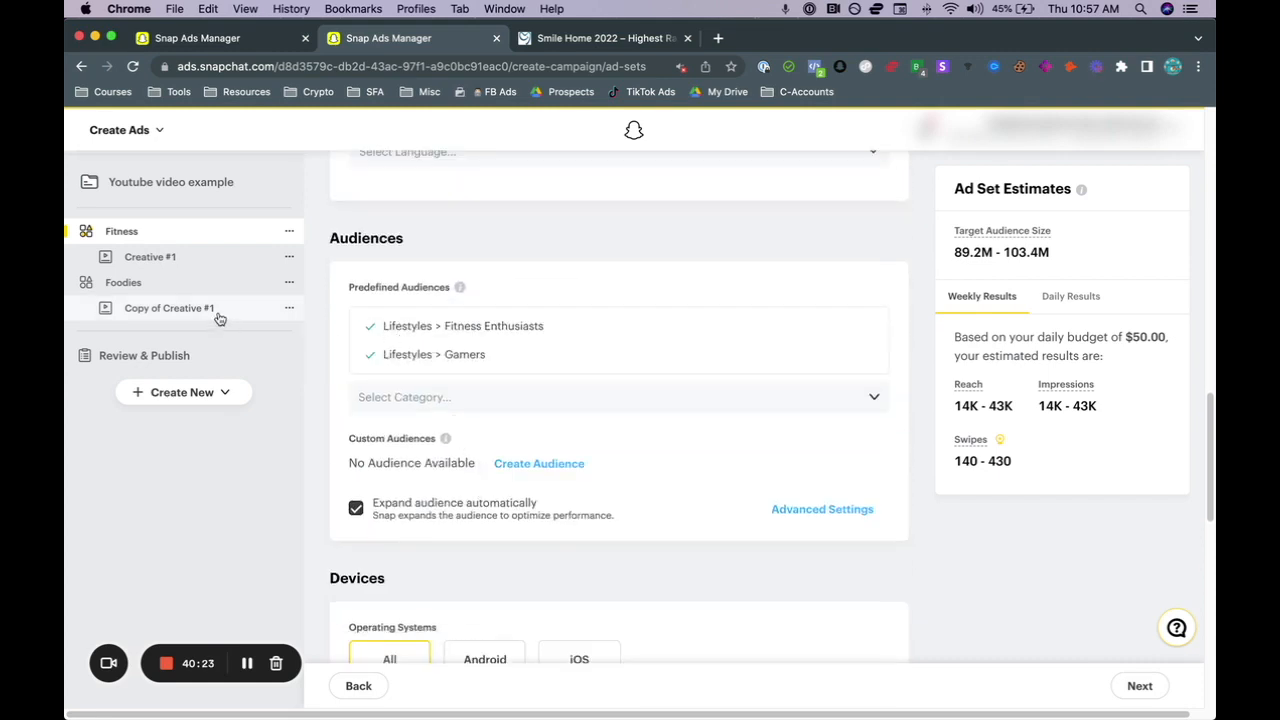
click(191, 289)
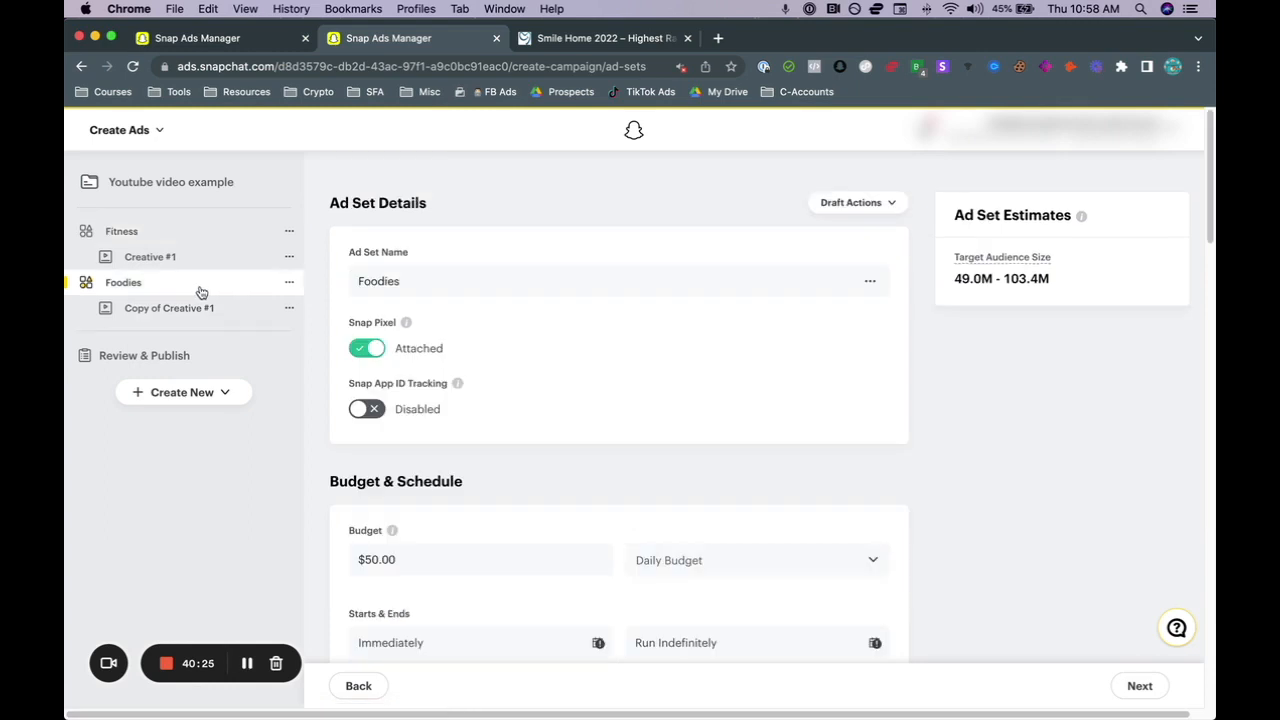
scroll(354, 505, down, 3)
scroll(357, 503, down, 10)
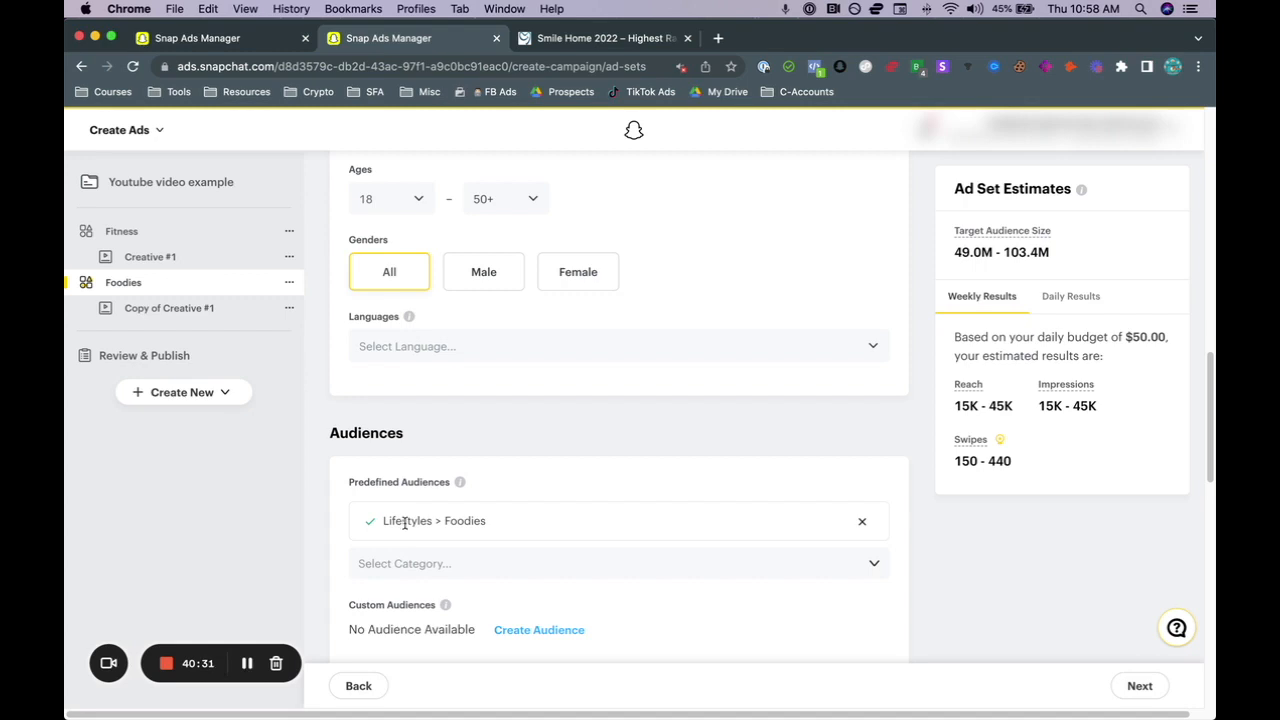
scroll(405, 523, up, 5)
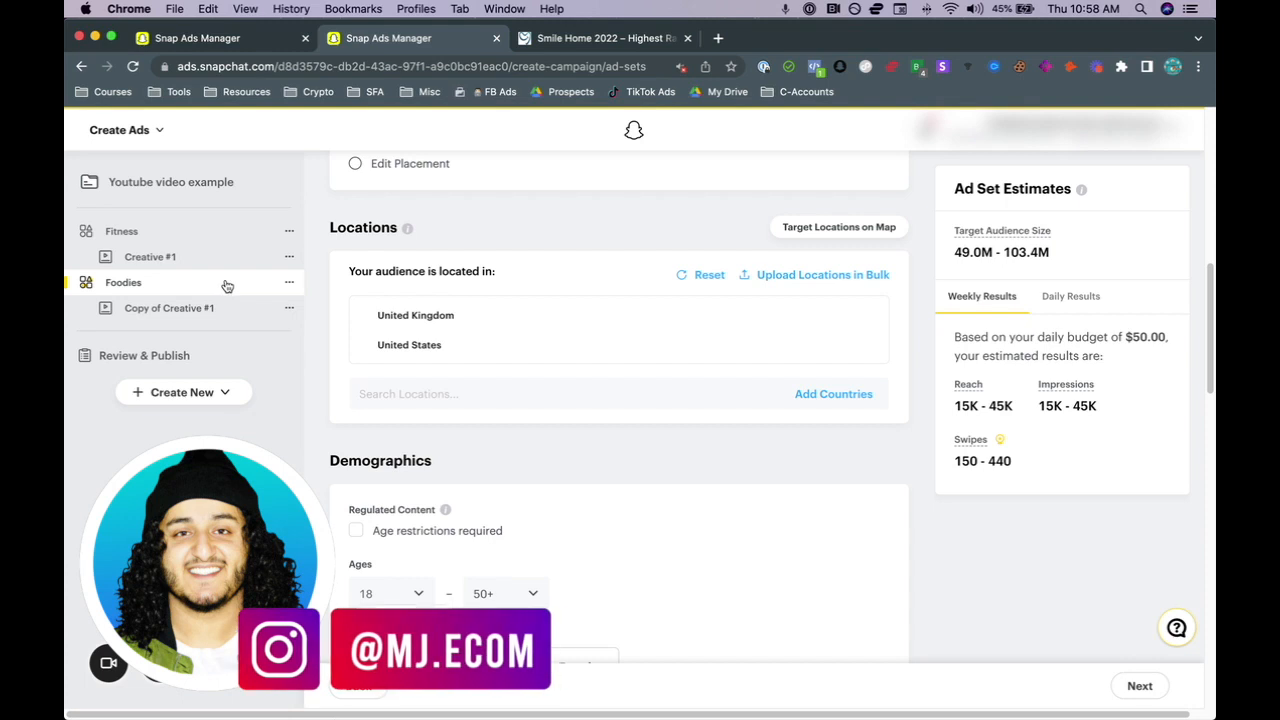
Step: Look over the Foodies ad set's available actions and compare the ad details of Copy of Creative #1 and Creative #1
click(289, 283)
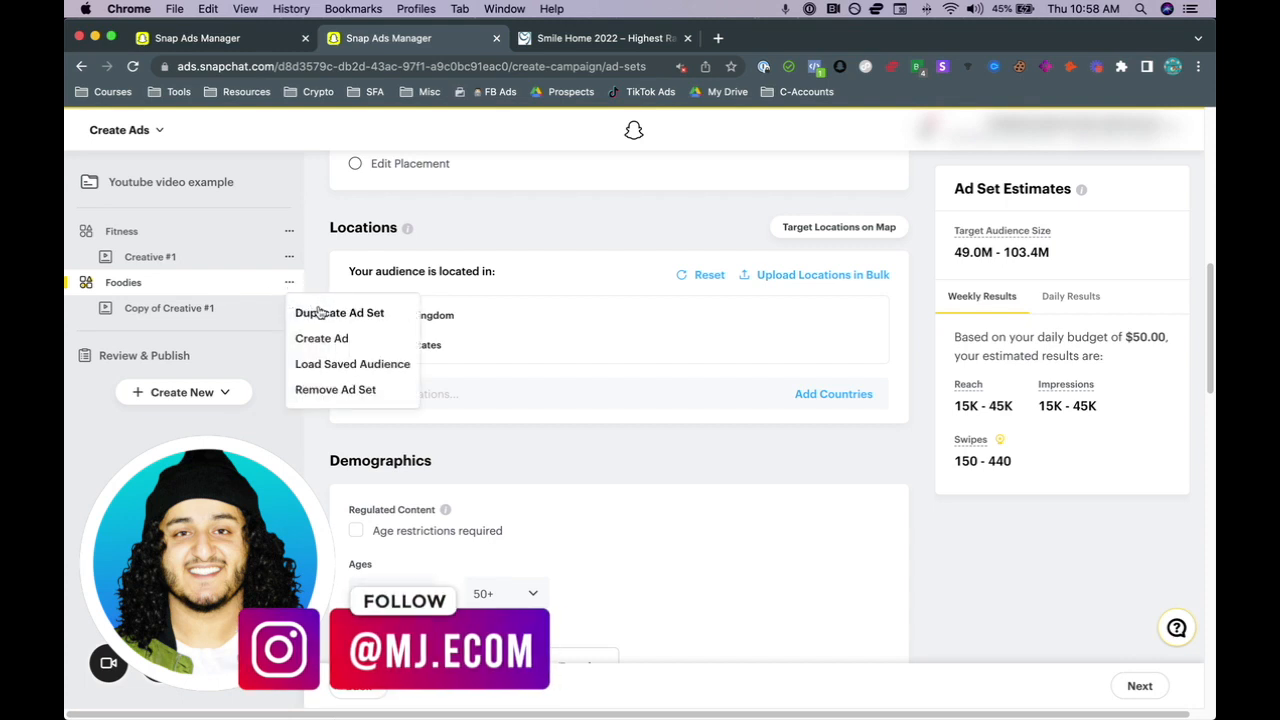
click(313, 254)
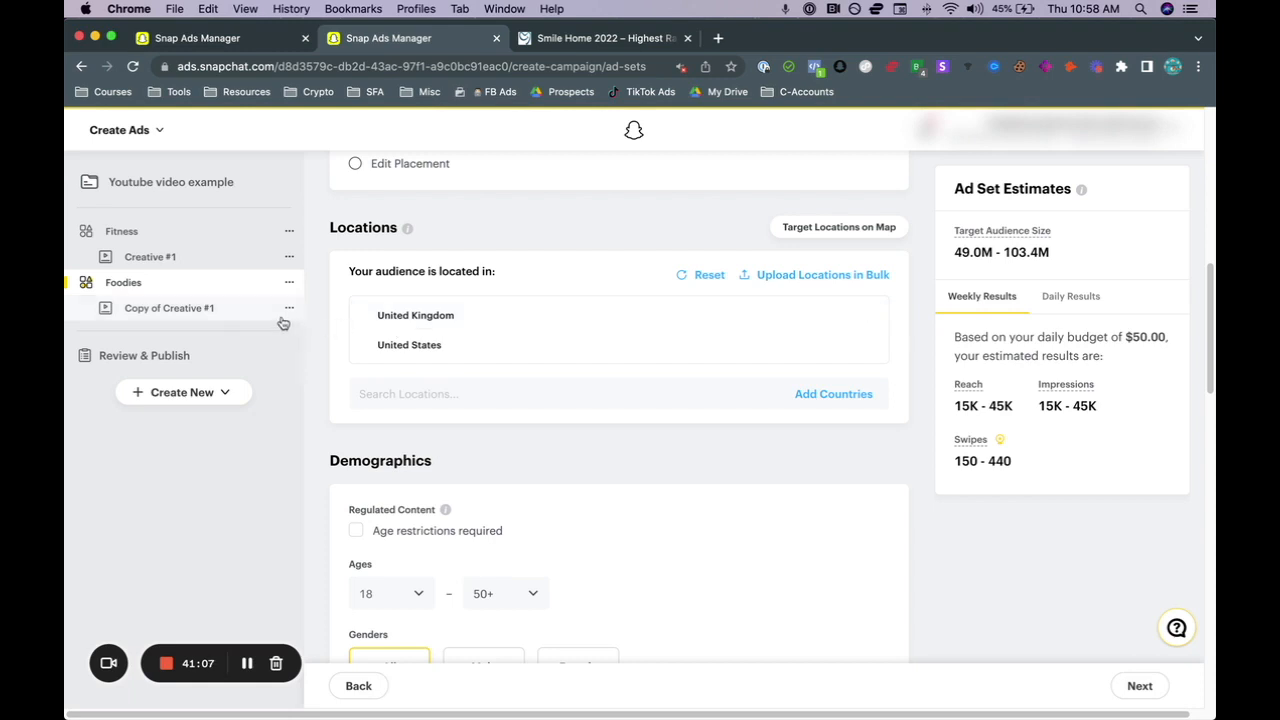
click(212, 309)
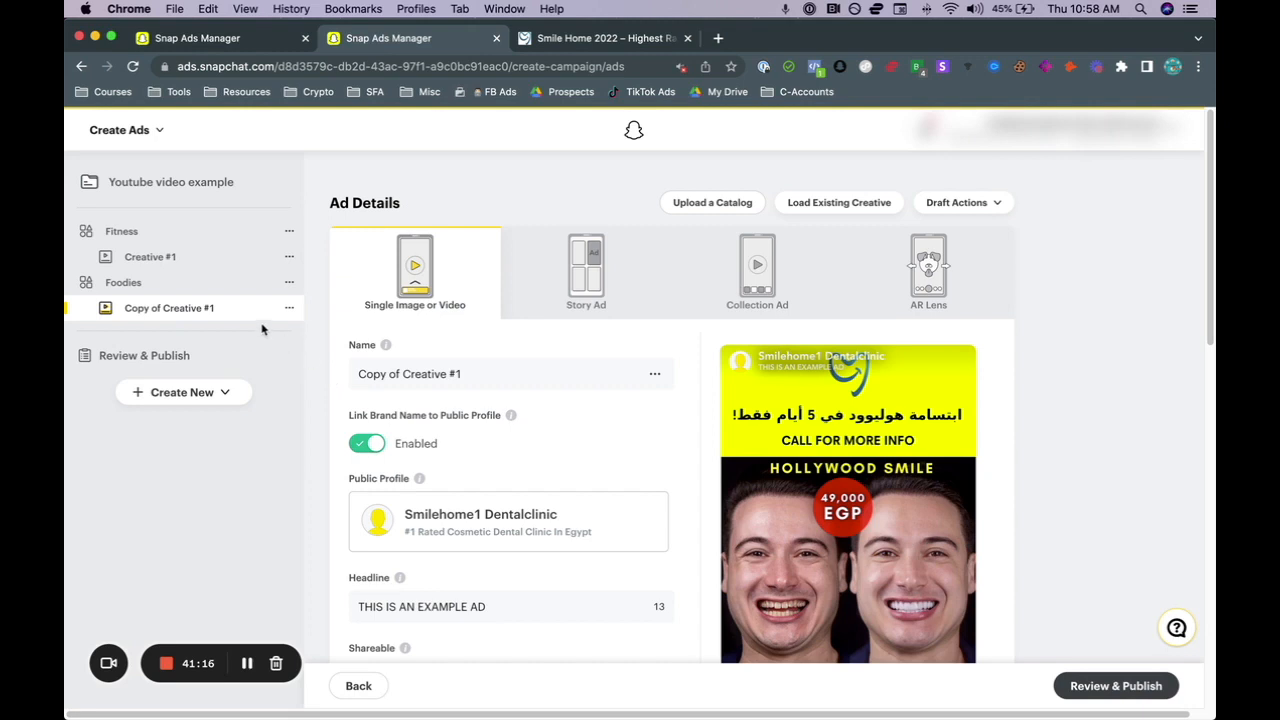
scroll(280, 340, down, 1)
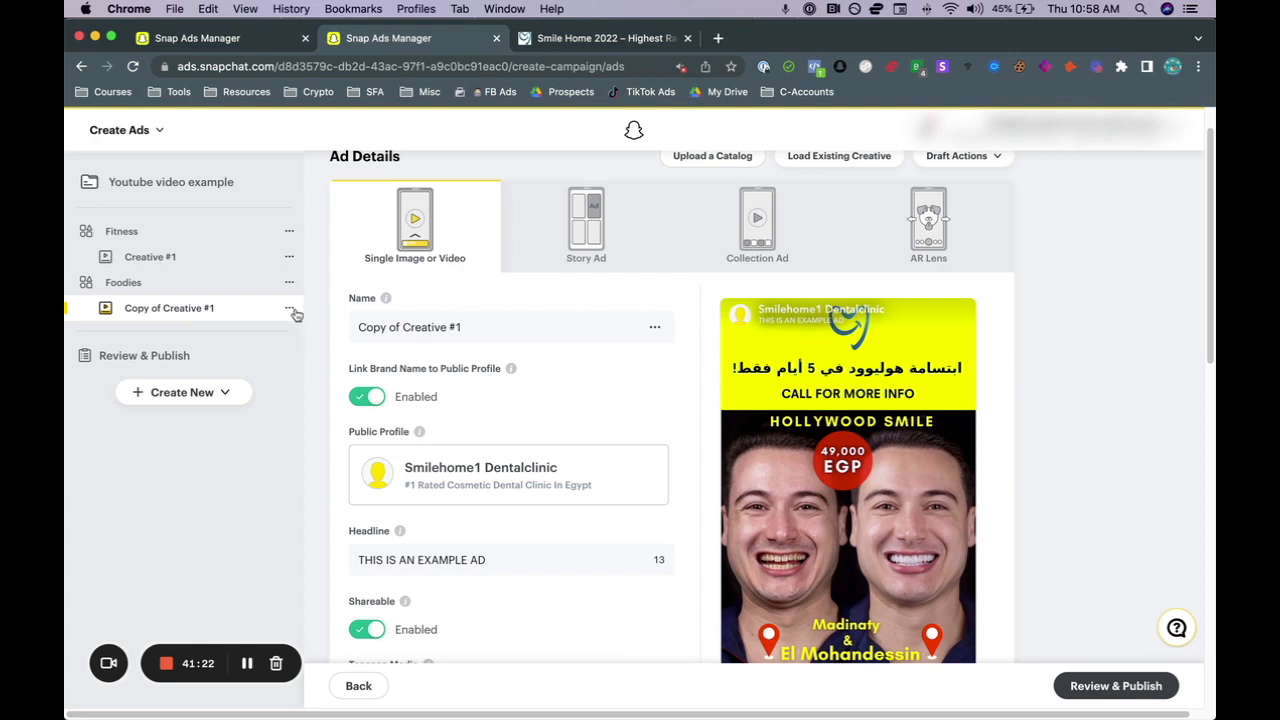
click(212, 290)
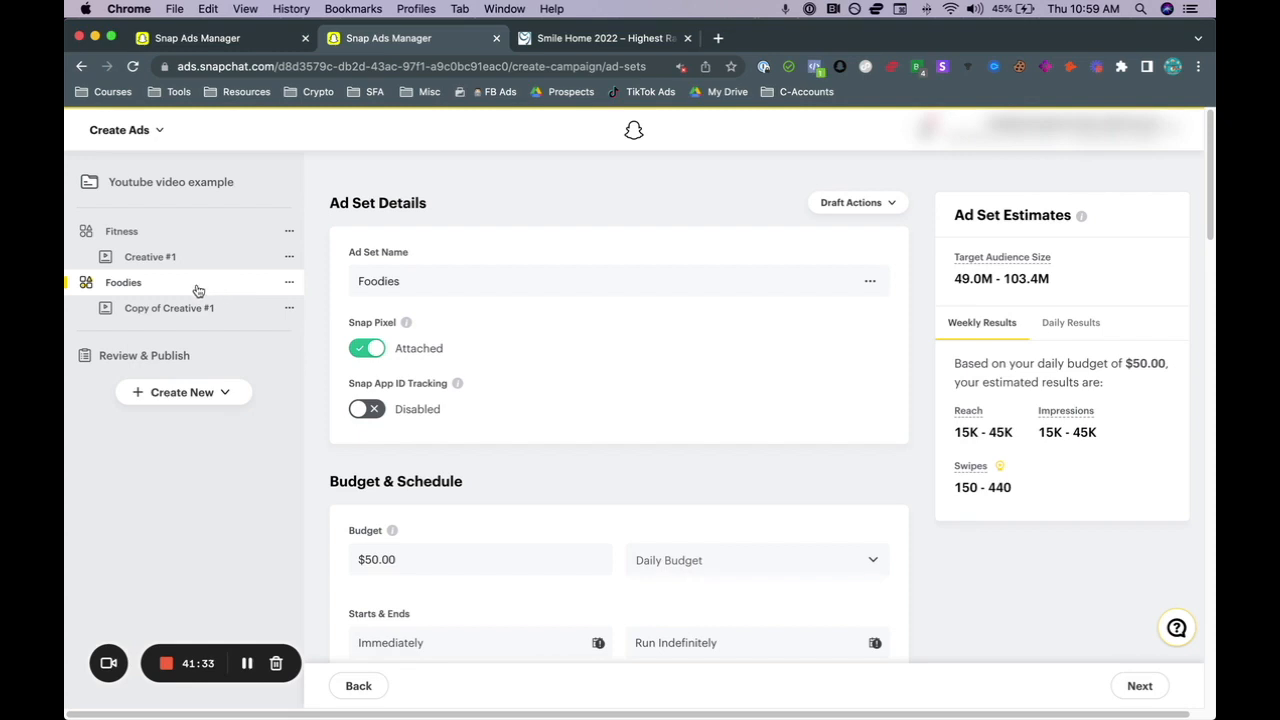
click(233, 259)
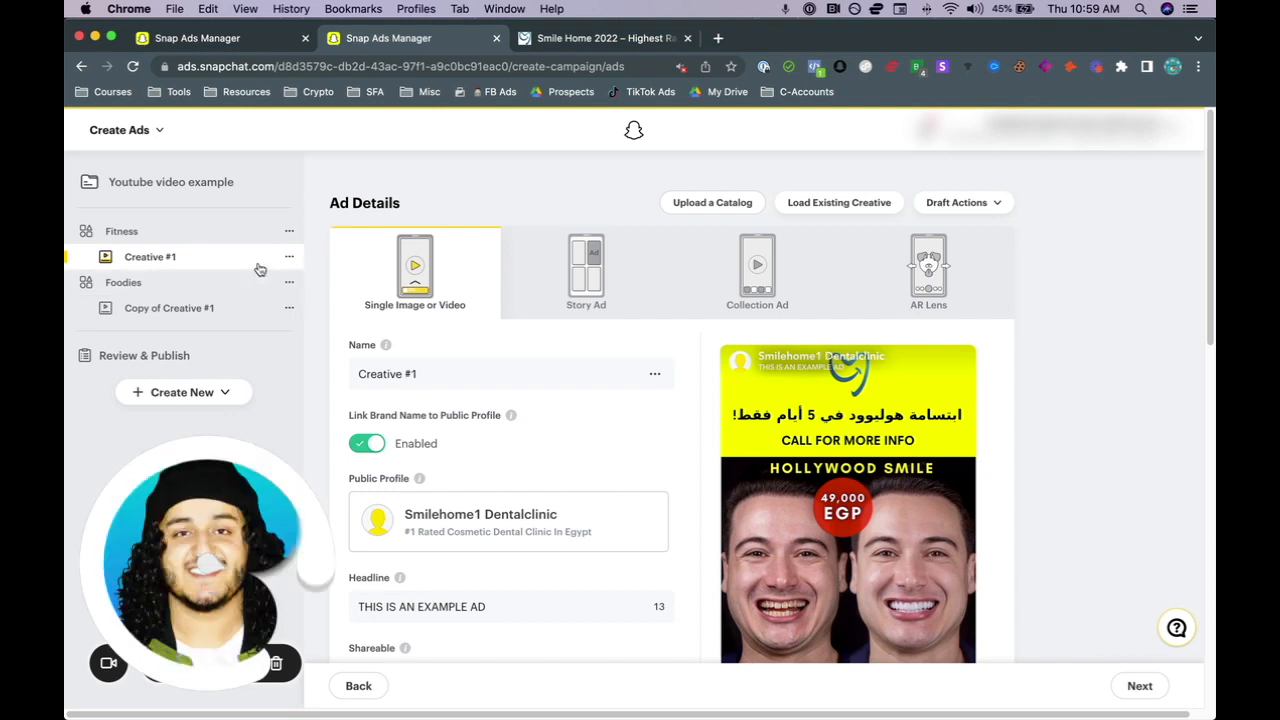
Step: Remove the Foodies ad set and its ad from the campaign, confirming the removal
click(288, 282)
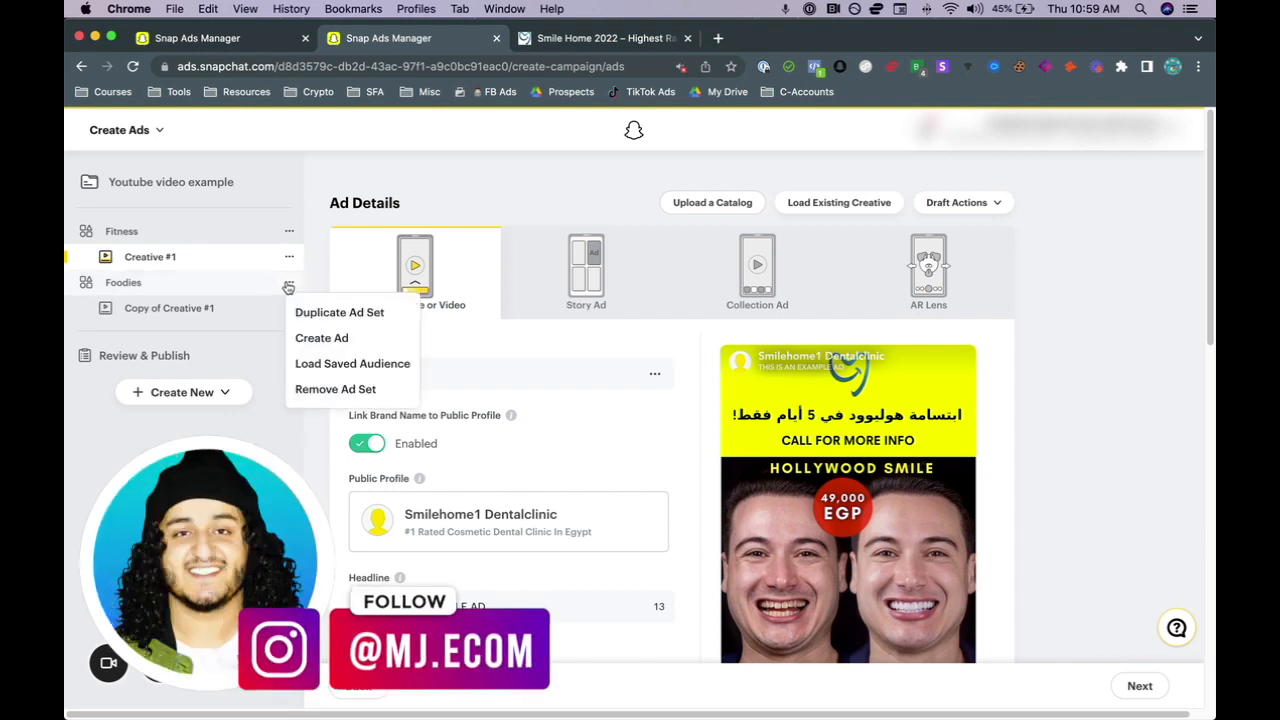
click(317, 391)
click(583, 427)
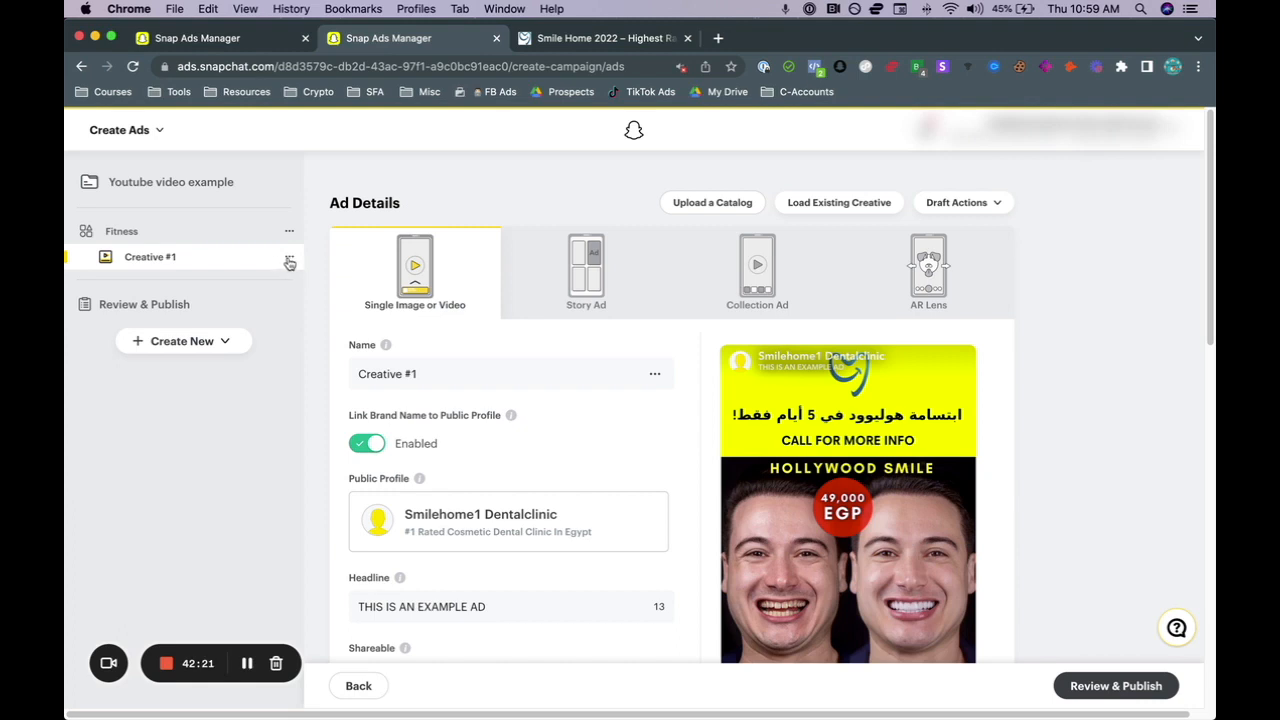
Step: Duplicate the Creative #1 ad within the Fitness ad set and rename the original ad as Yellow Background
click(288, 260)
click(315, 289)
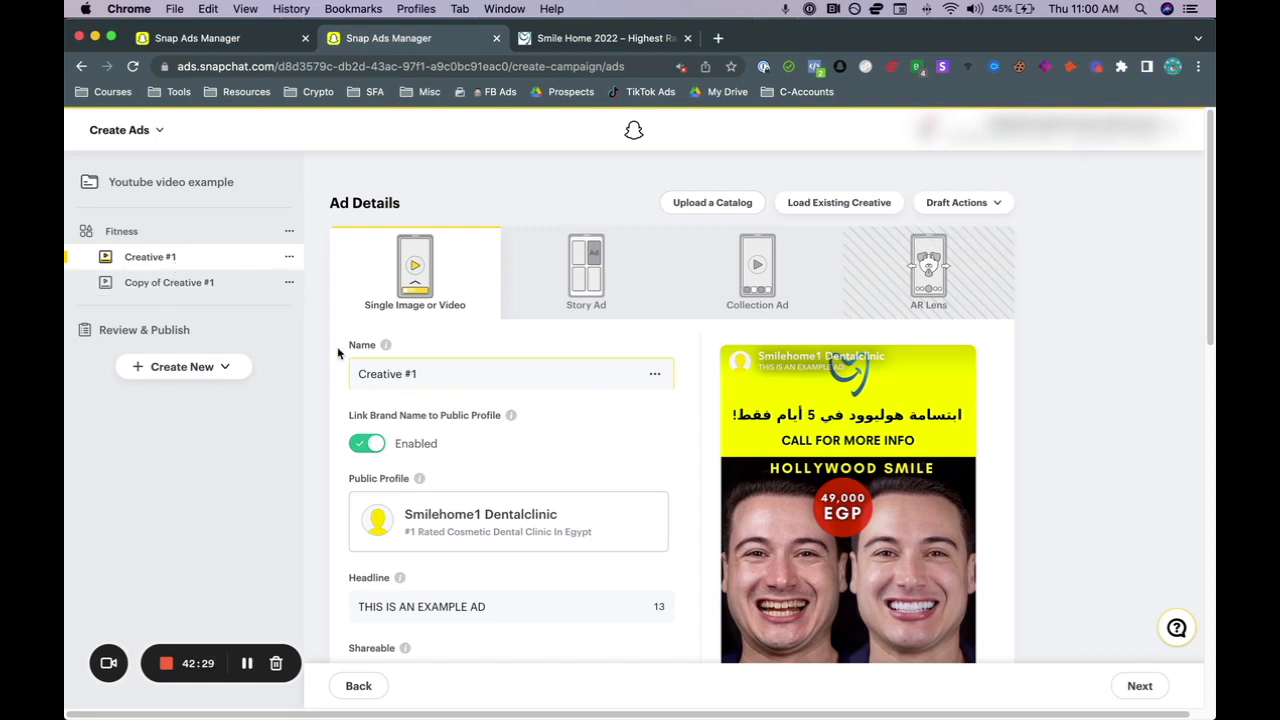
click(290, 260)
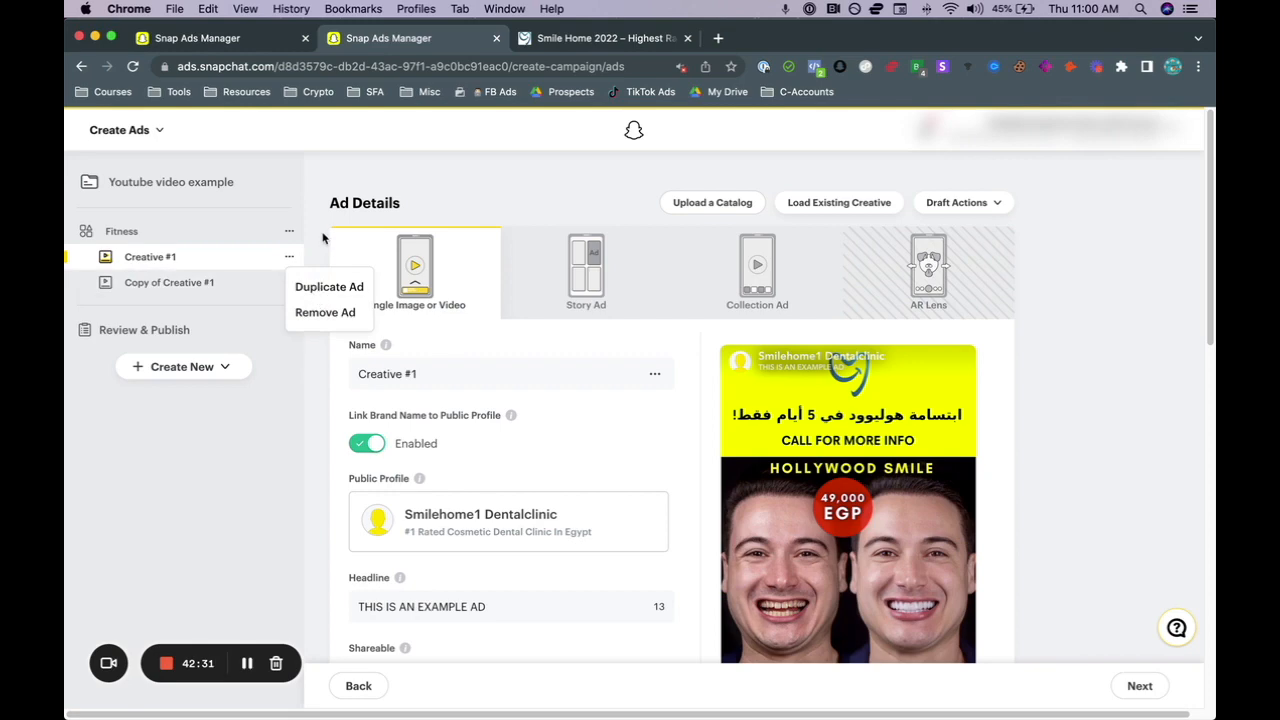
scroll(416, 486, down, 2)
scroll(416, 486, down, 8)
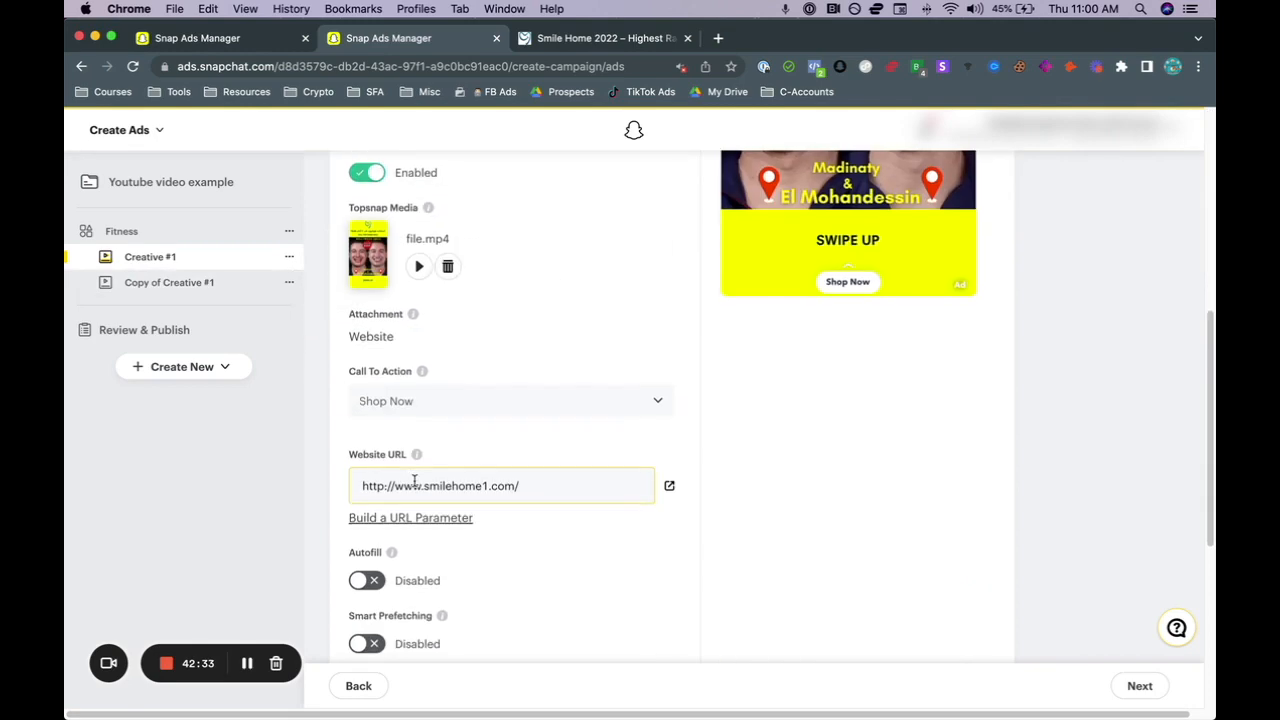
scroll(416, 486, down, 9)
scroll(416, 480, up, 15)
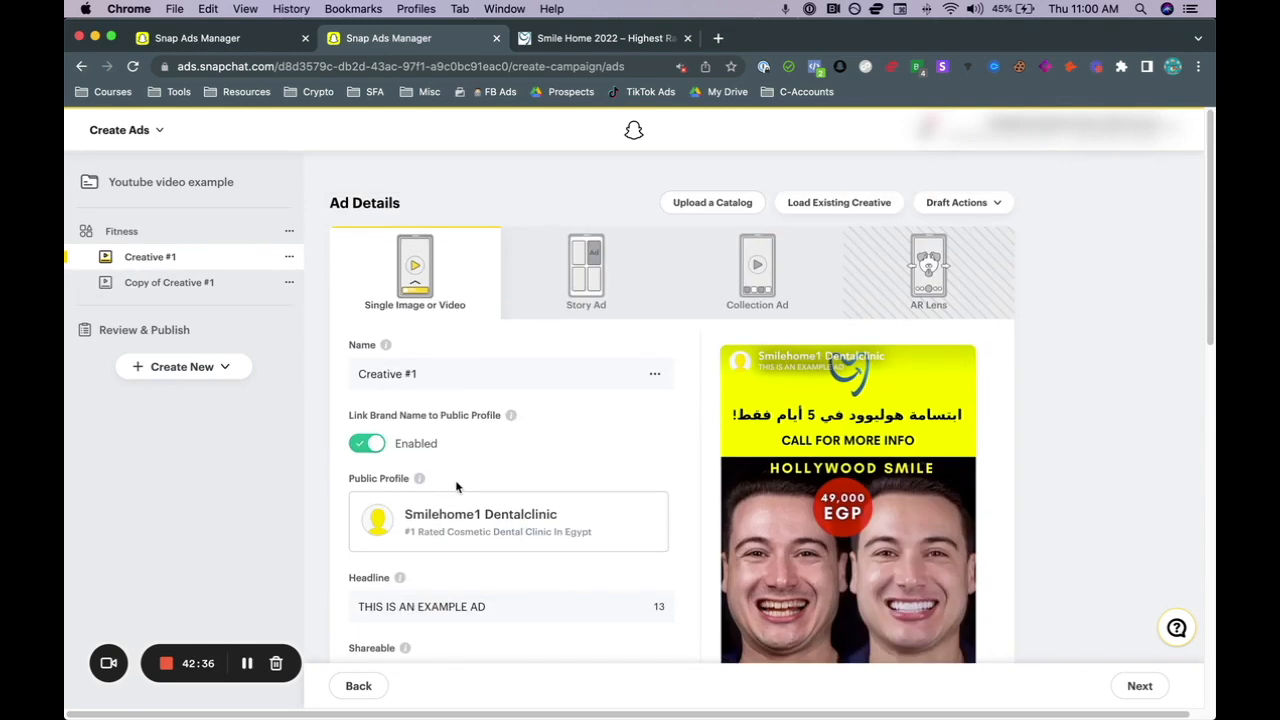
triple_click(434, 384)
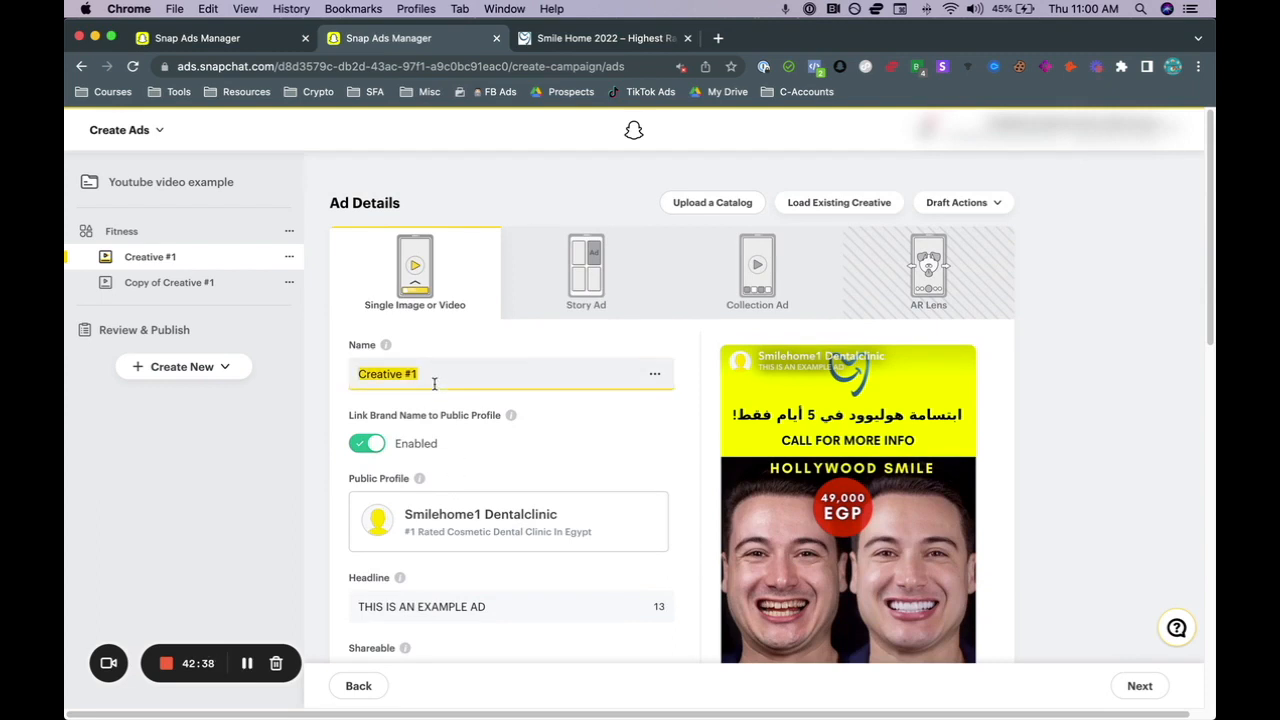
text(Yellow )
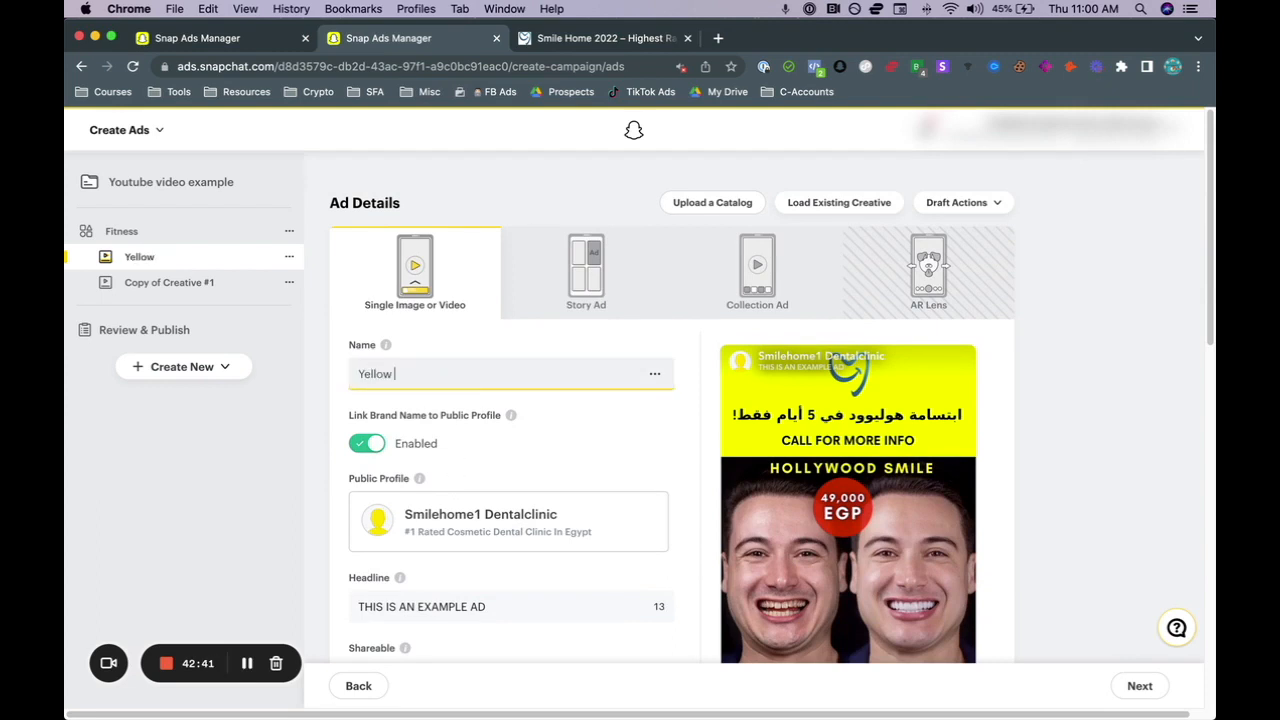
text(Background)
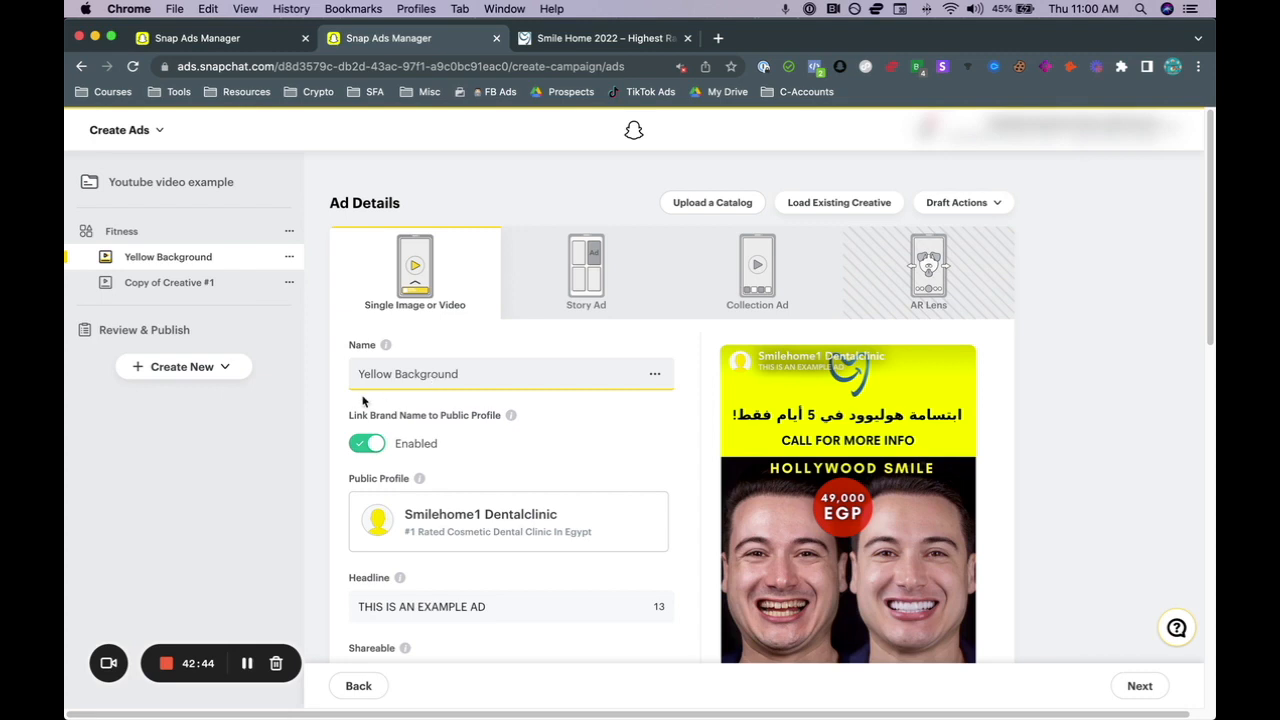
Step: Replace the Topsnap media of Copy of Creative #1 with the library's yellow-banner teeth before/after image that includes a WhatsApp number
click(208, 288)
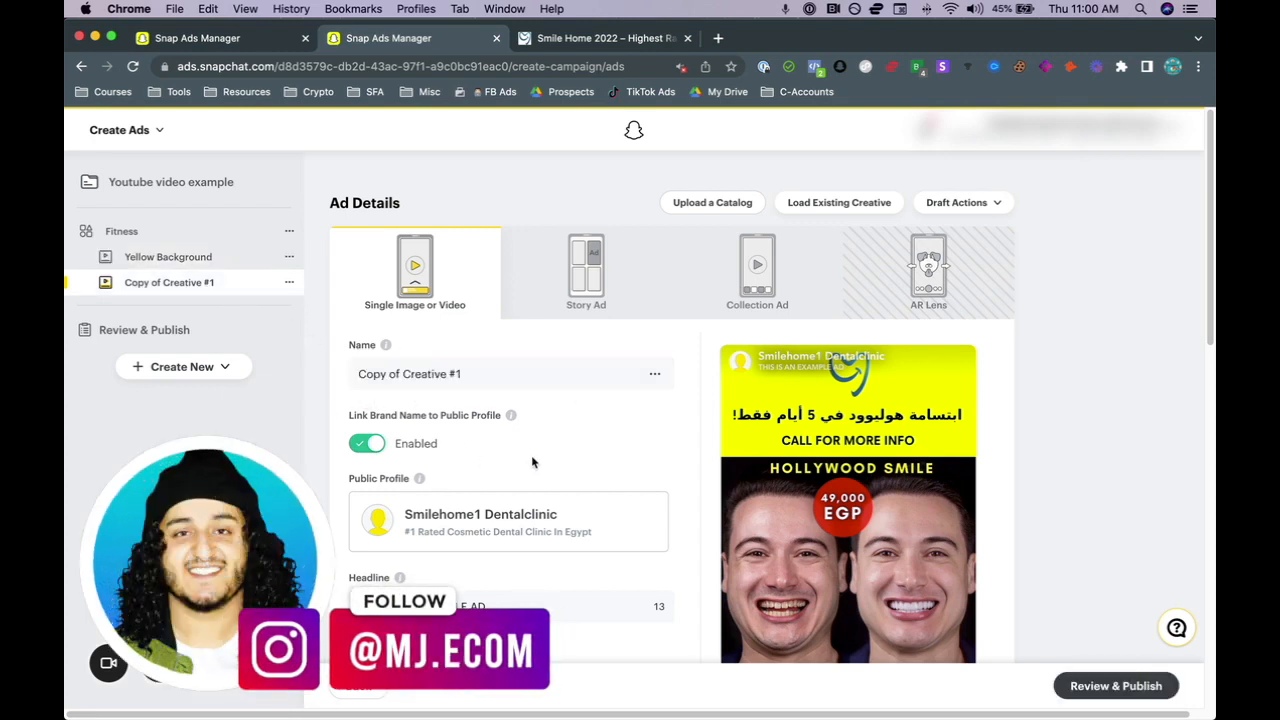
click(467, 384)
scroll(672, 462, down, 5)
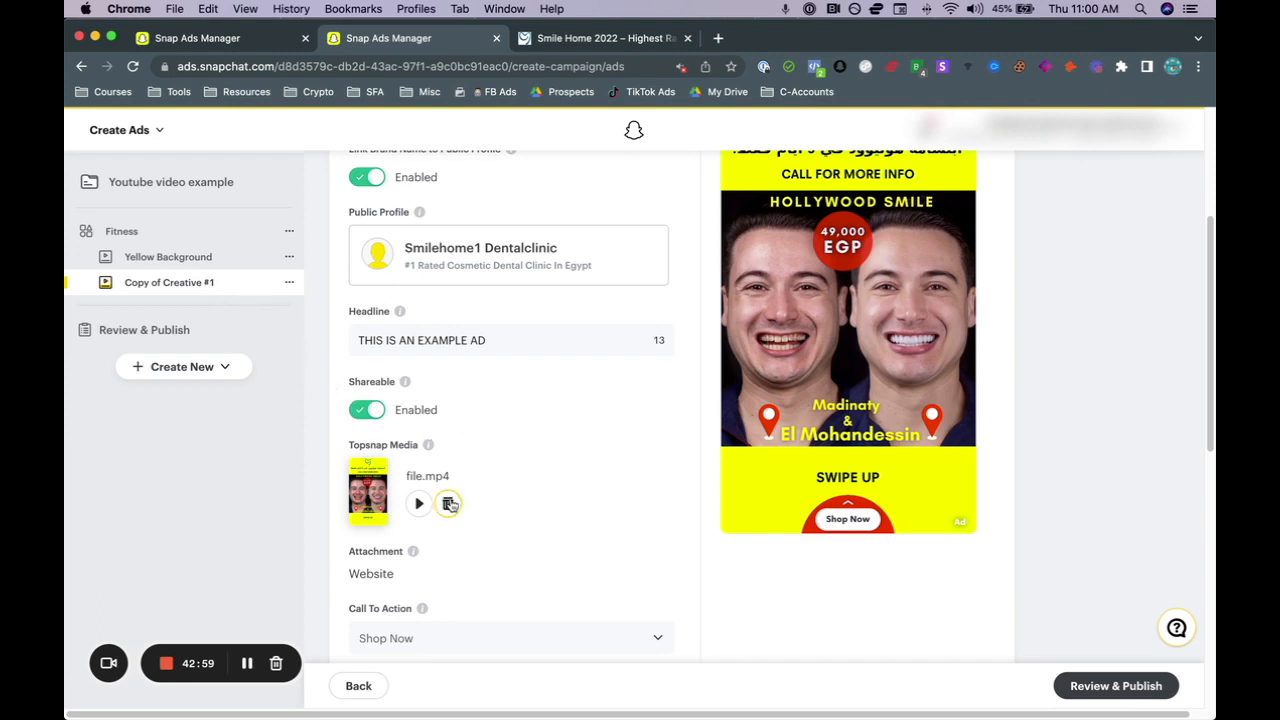
click(450, 505)
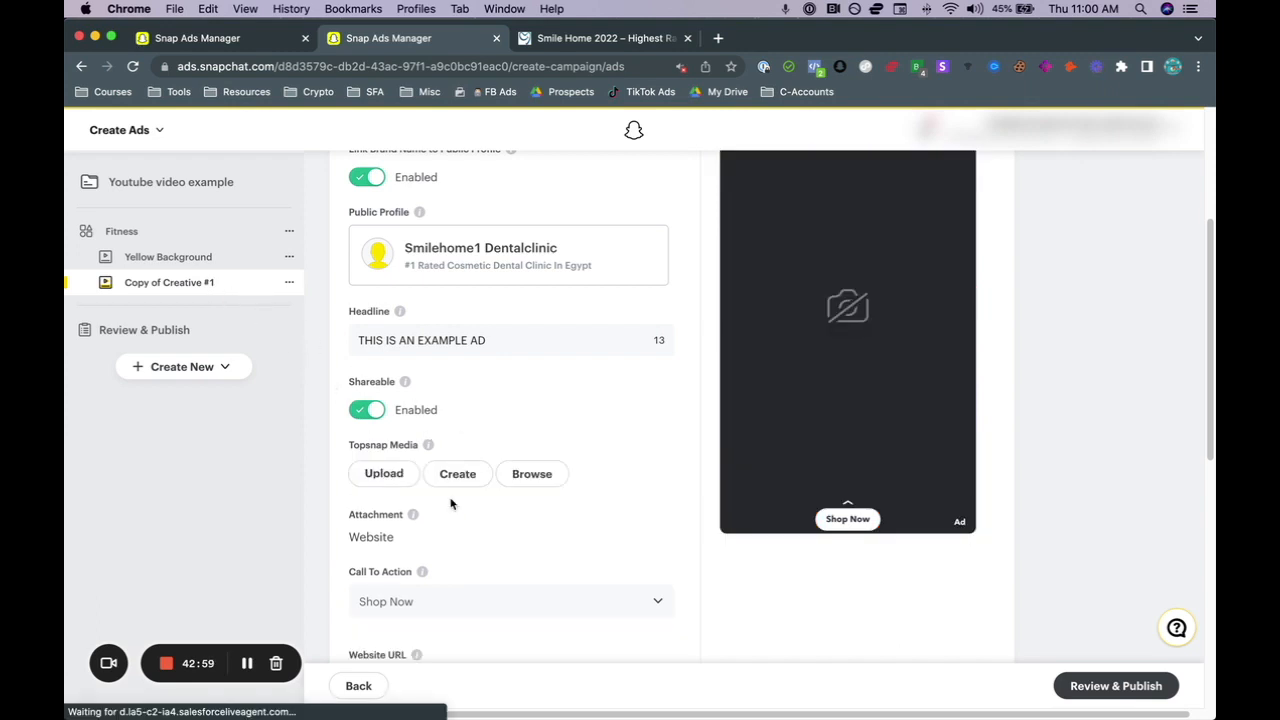
click(522, 476)
scroll(940, 552, down, 5)
scroll(975, 558, down, 2)
scroll(978, 556, up, 2)
scroll(992, 500, up, 1)
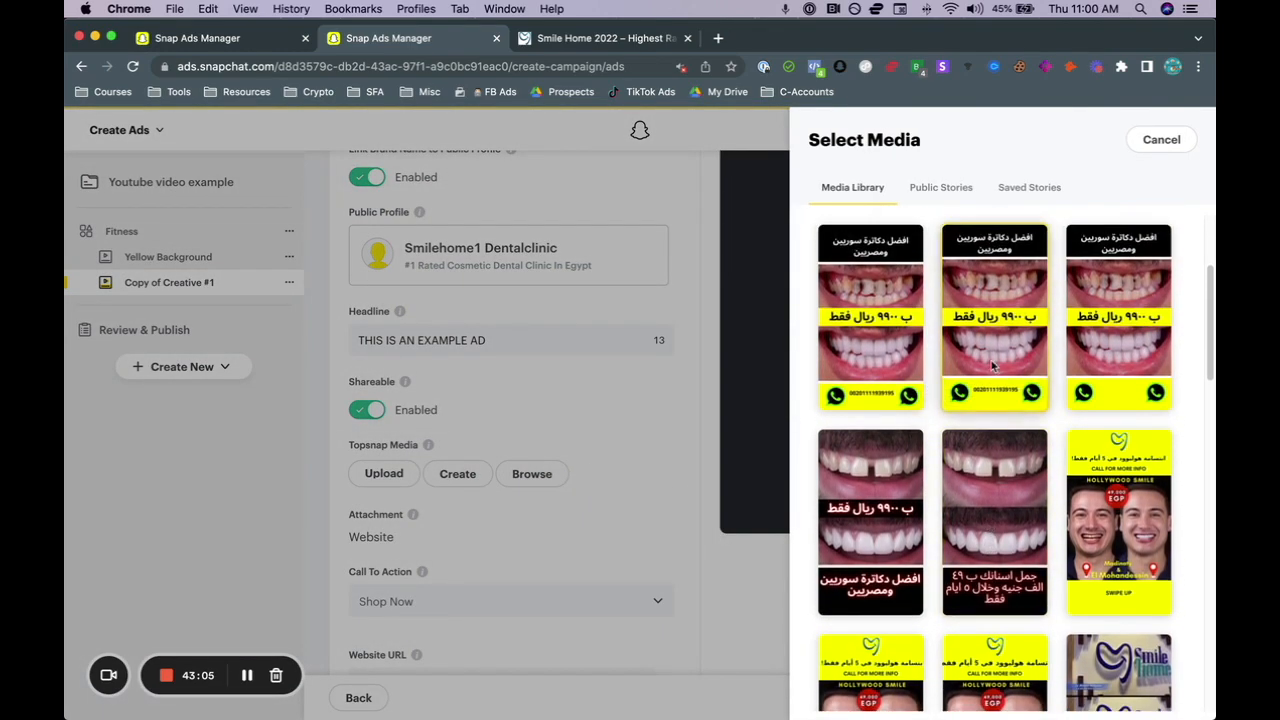
click(996, 383)
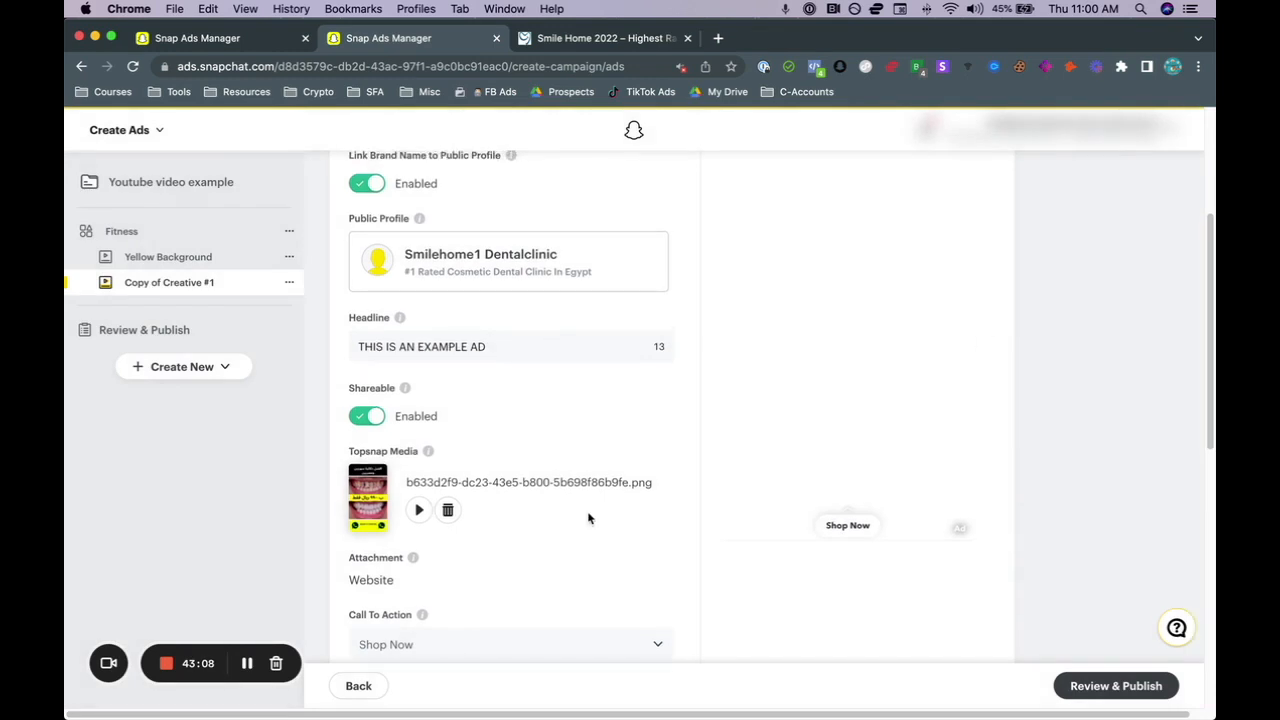
scroll(776, 467, up, 2)
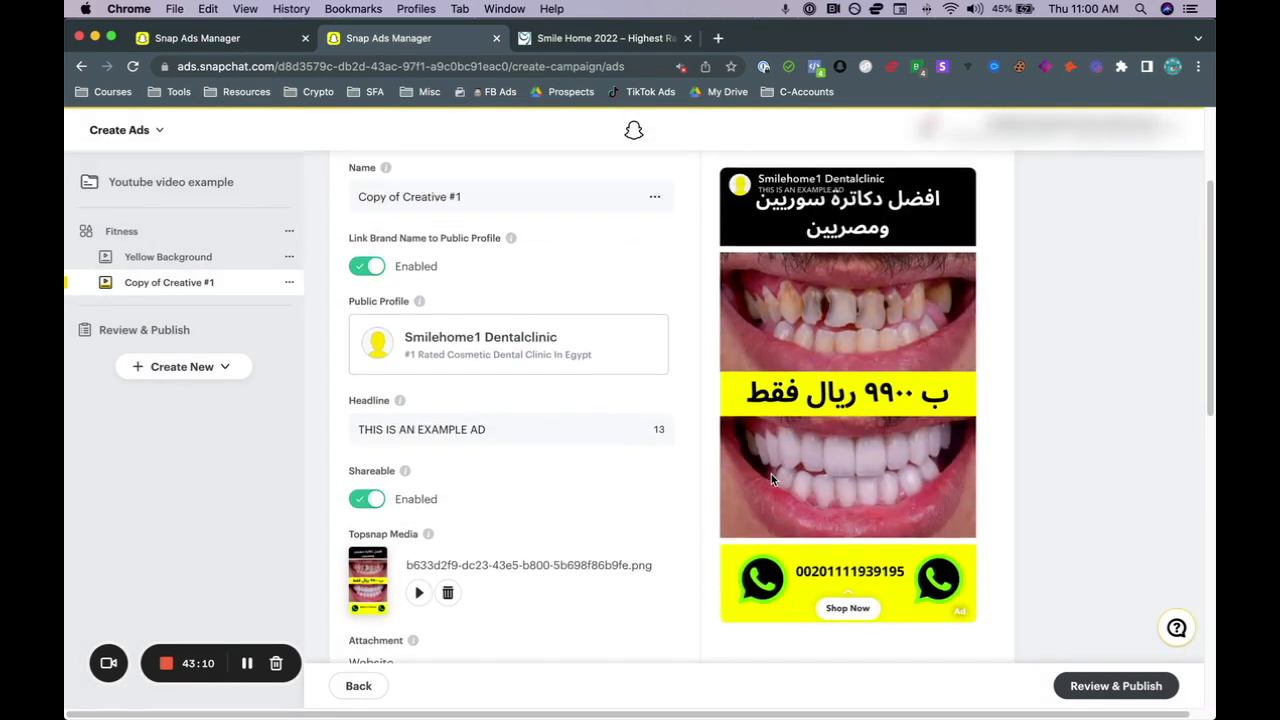
scroll(772, 472, up, 1)
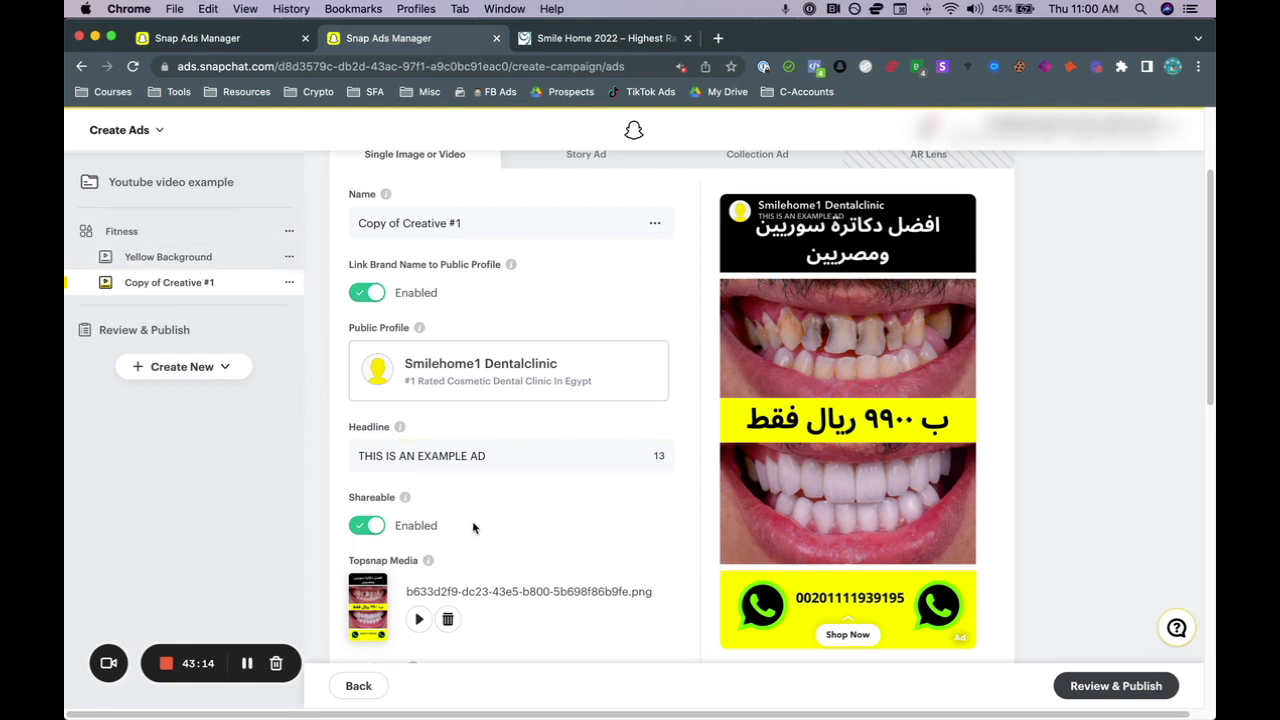
Step: Rename the Copy of Creative #1 ad as Before / After
scroll(474, 527, up, 3)
click(444, 333)
triple_click(444, 332)
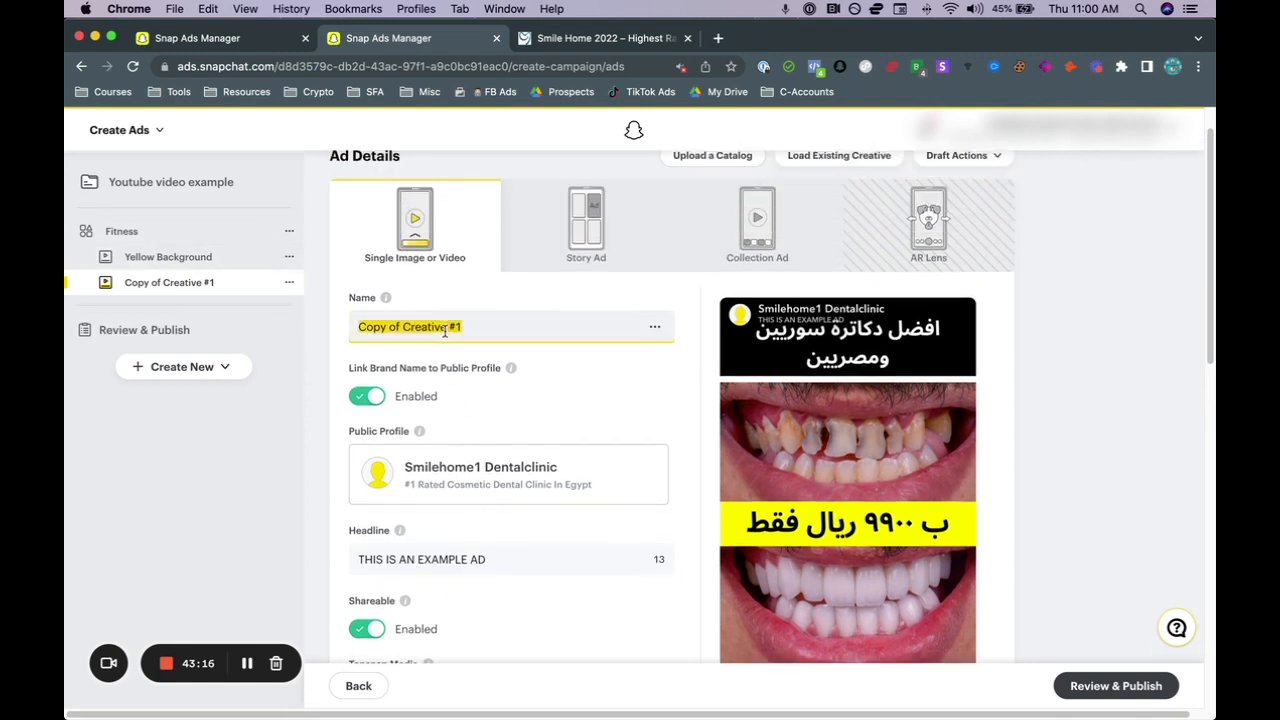
text(Before / After)
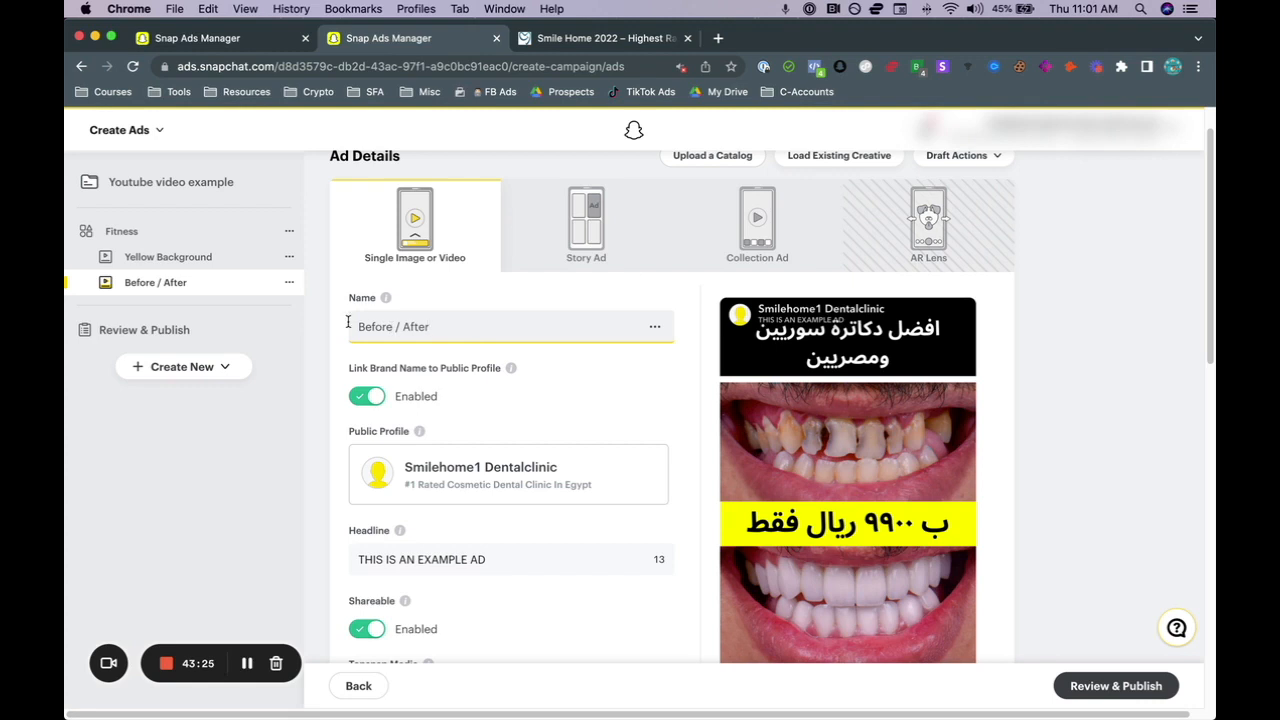
Step: Duplicate the Before / After ad in the Fitness ad set and open the copy's ad details
click(289, 286)
click(301, 313)
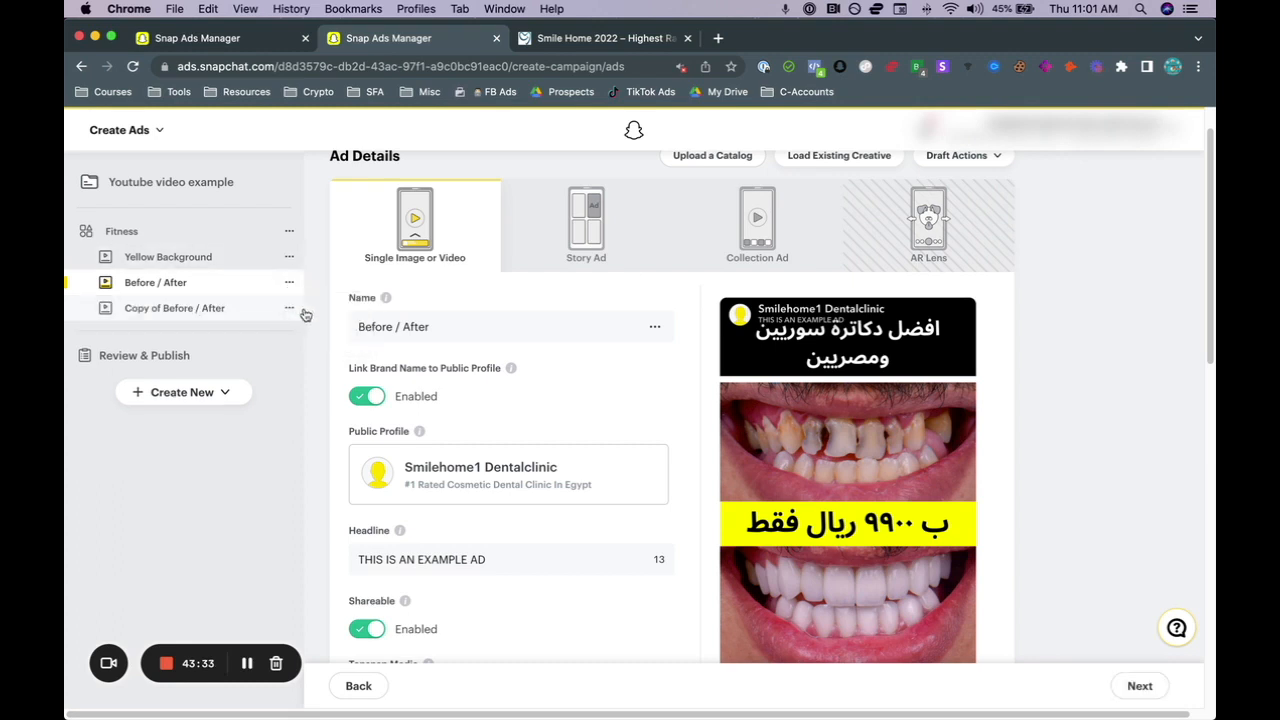
click(200, 310)
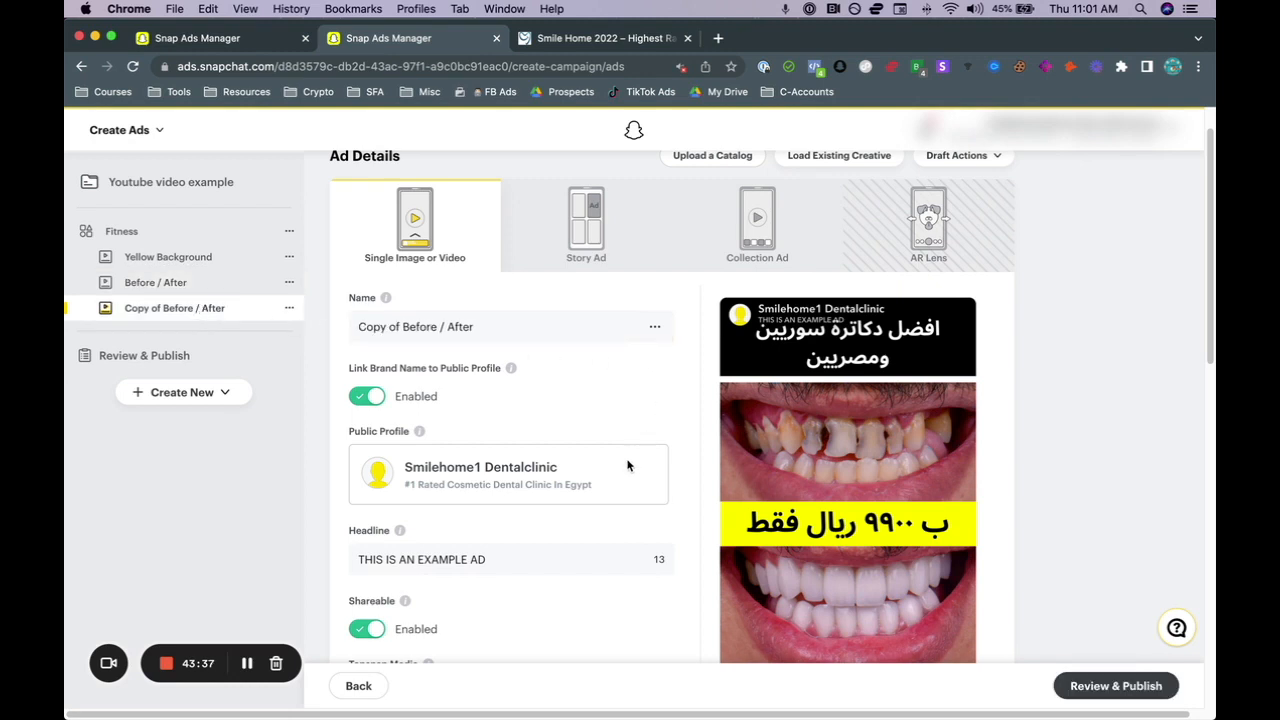
Step: Replace the Topsnap media of Copy of Before / After with 49,000 EGP (6).png from the media library
scroll(610, 458, down, 3)
click(449, 505)
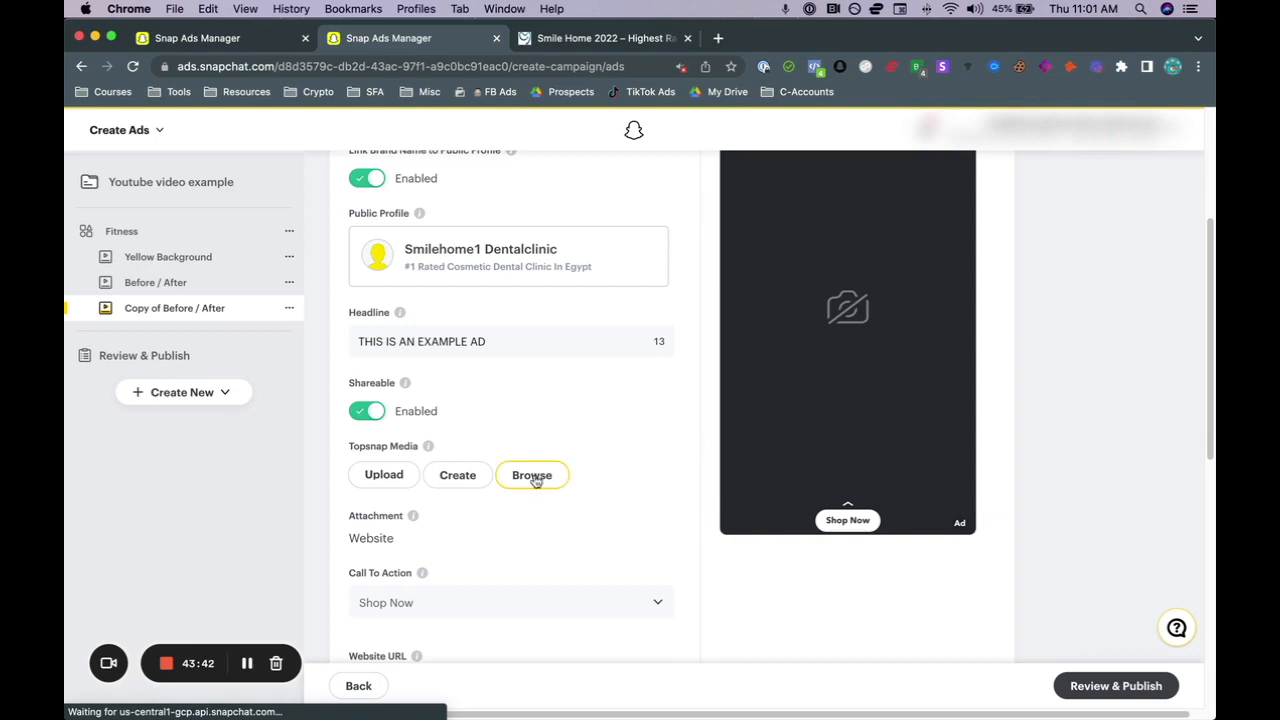
click(532, 476)
scroll(980, 480, down, 5)
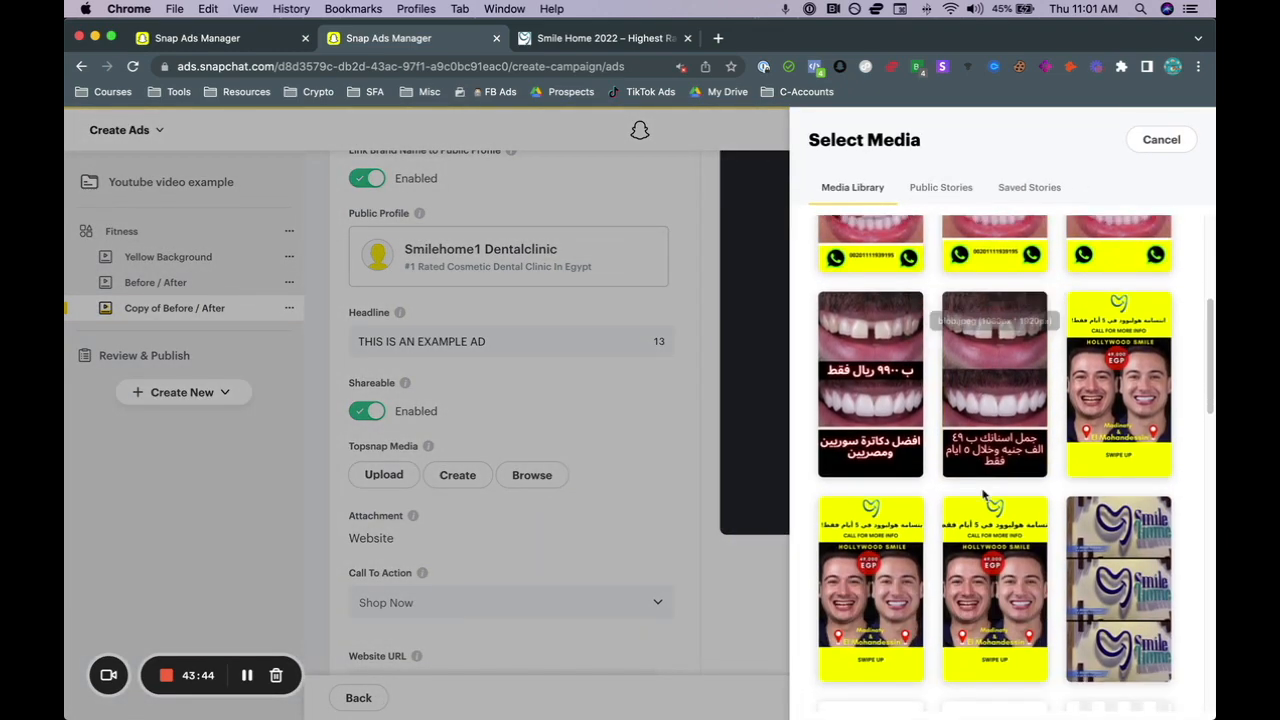
scroll(983, 533, down, 5)
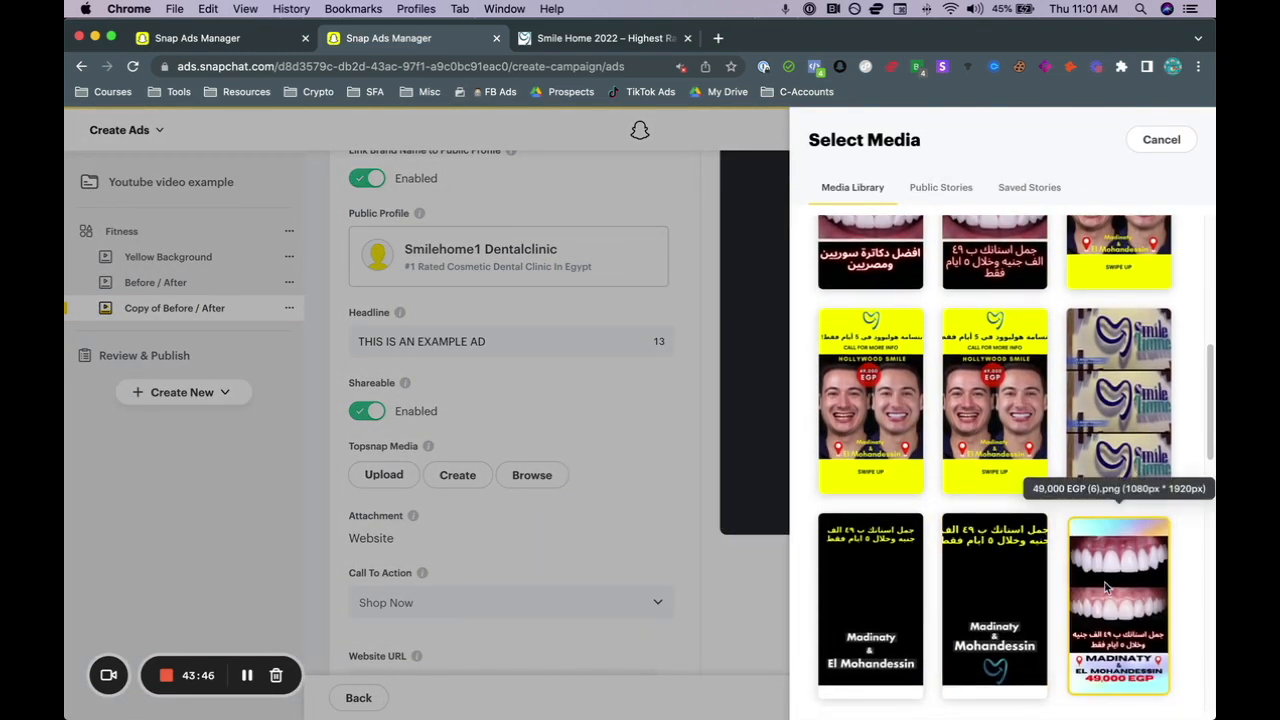
click(1118, 560)
scroll(608, 469, up, 3)
scroll(788, 442, up, 1)
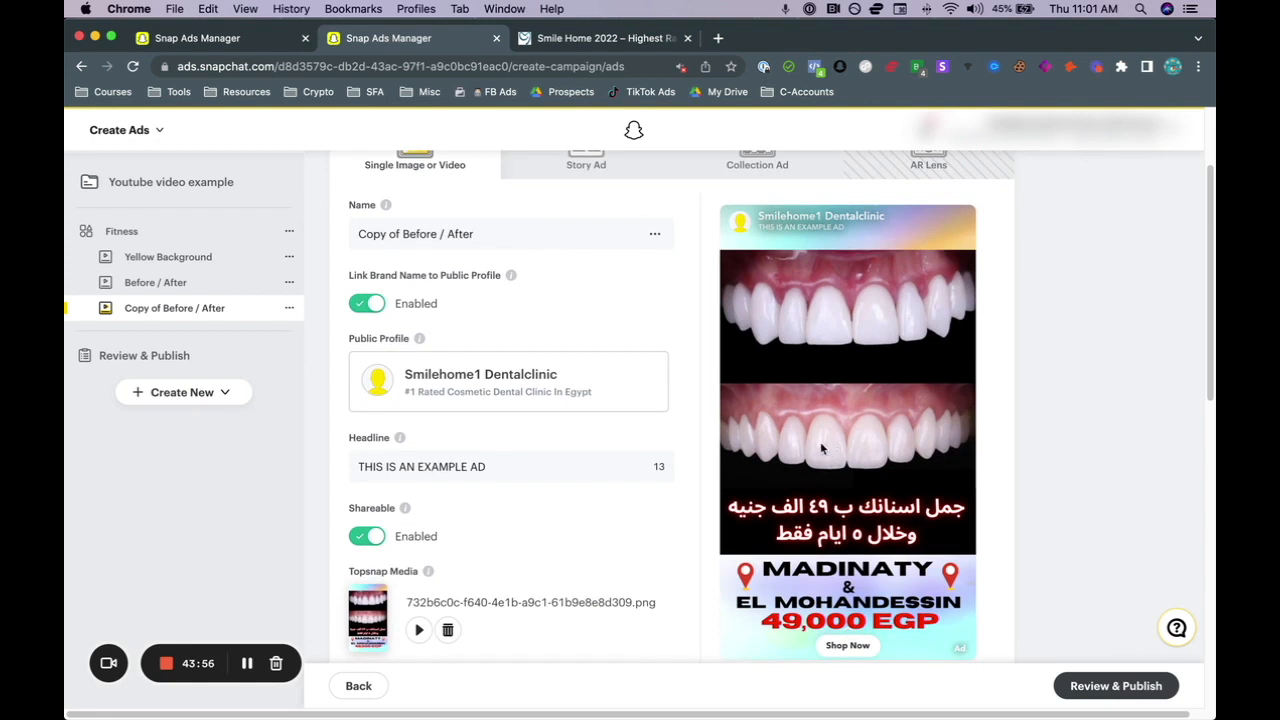
Step: Rename the Copy of Before / After ad as Blackground
triple_click(430, 235)
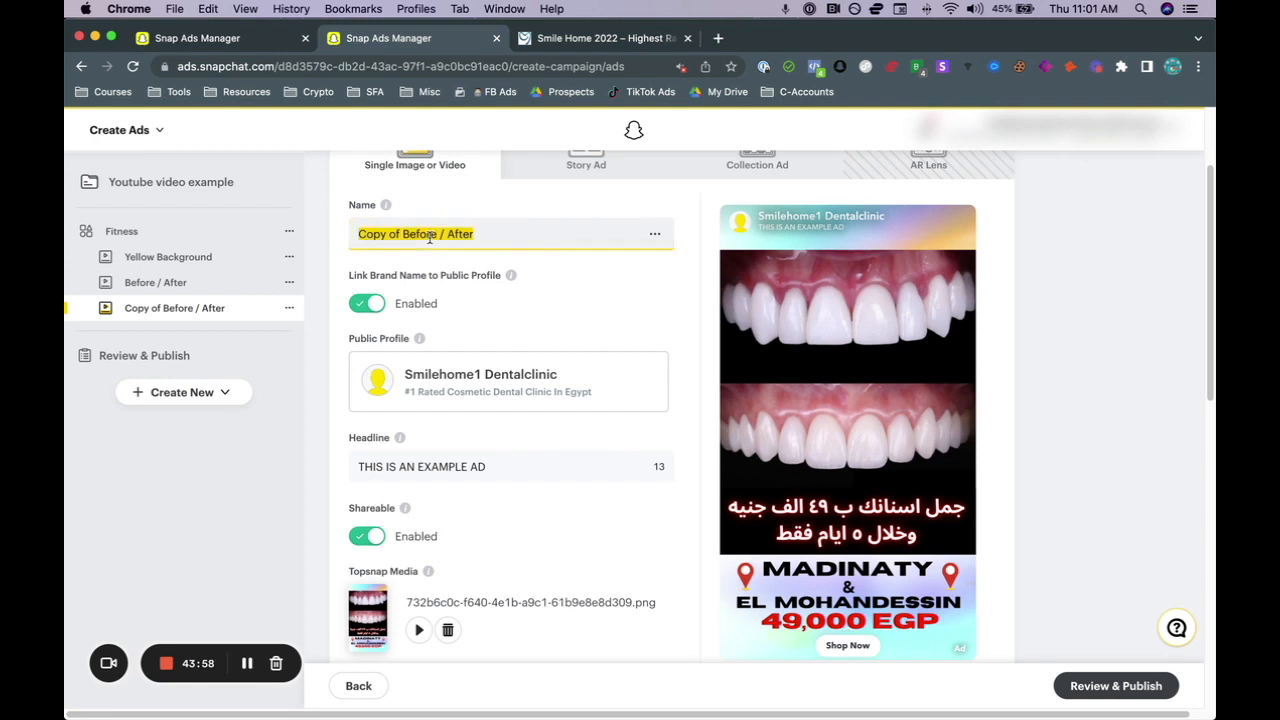
text(Black )
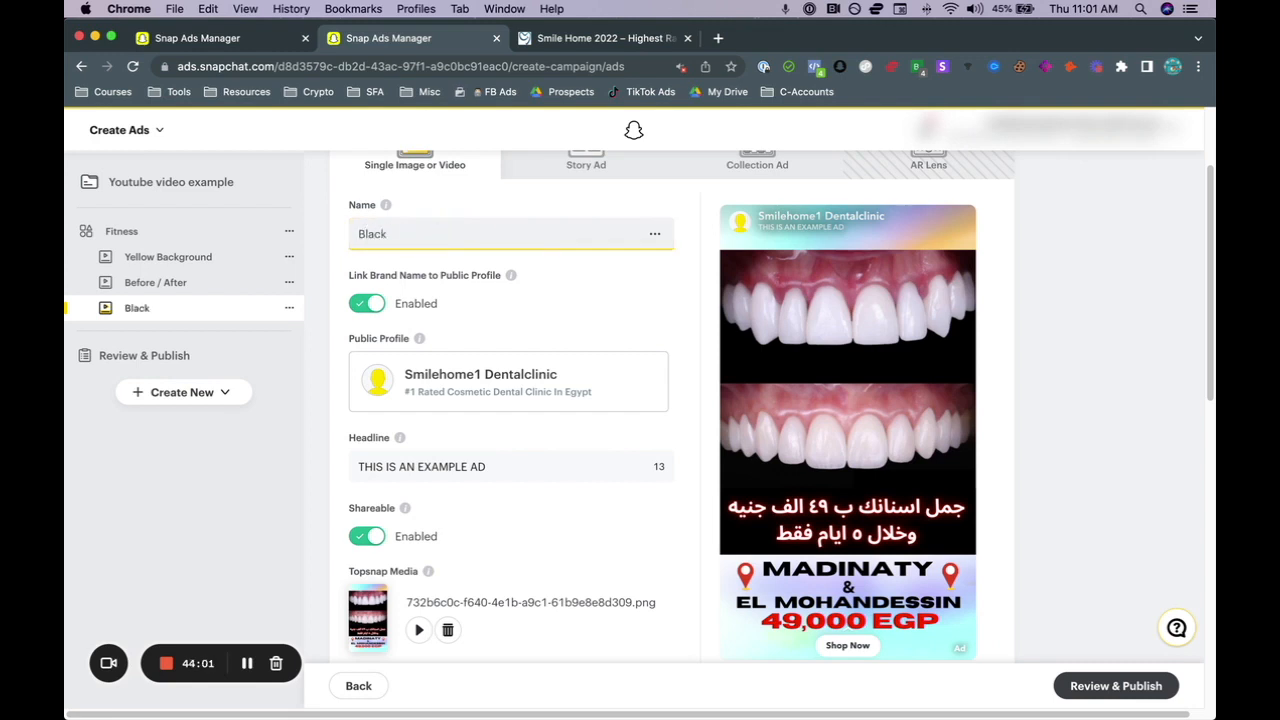
text(ground)
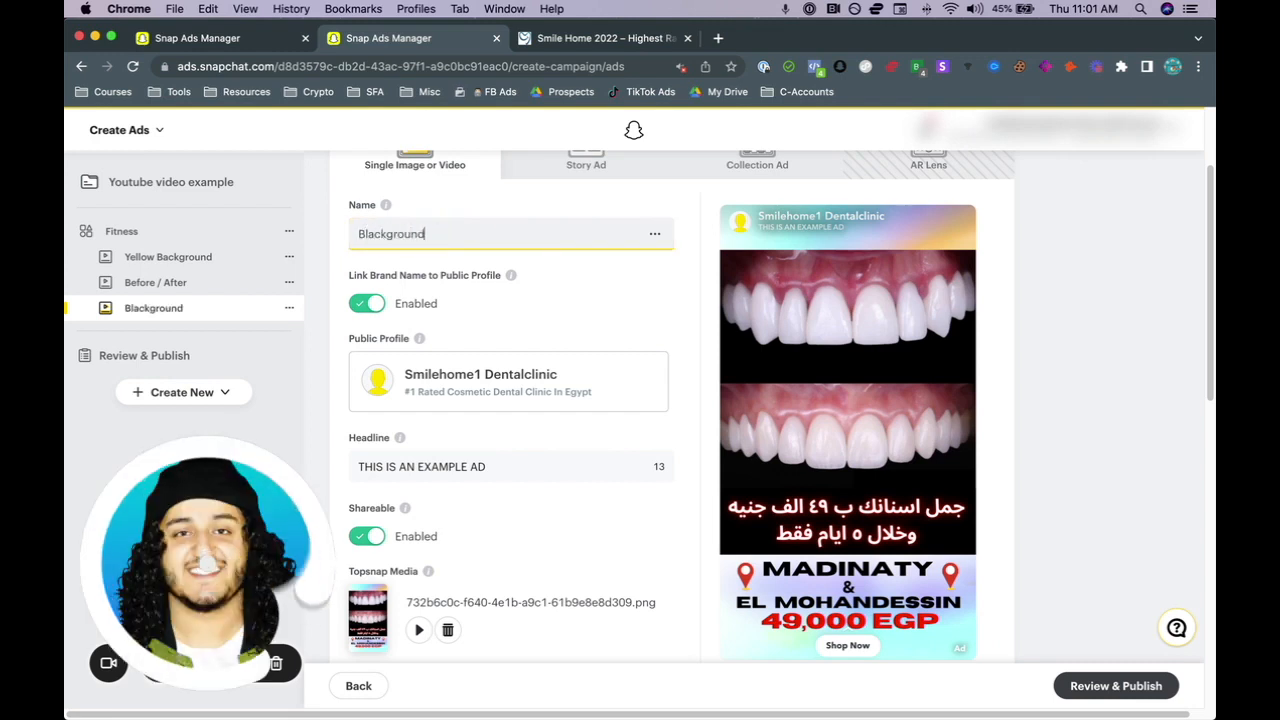
click(310, 279)
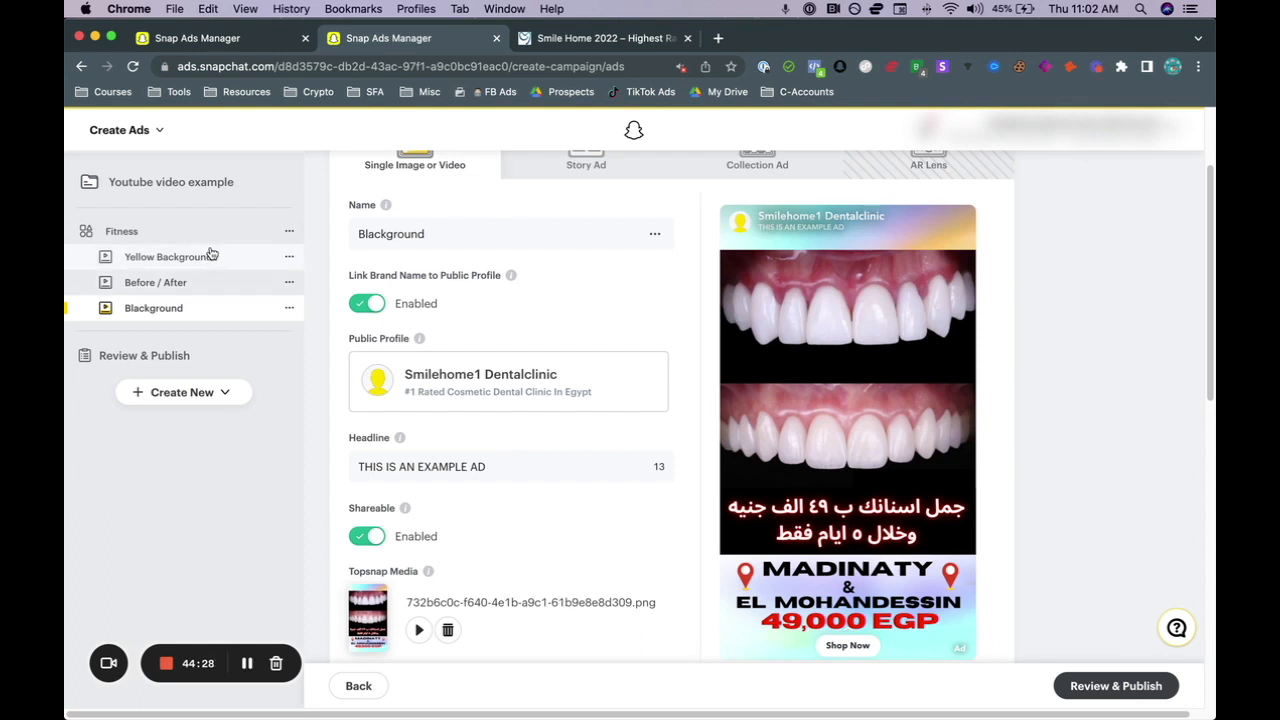
Step: Duplicate the Fitness ad set together with its ads, keeping the suggested name Copy of Fitness
click(290, 232)
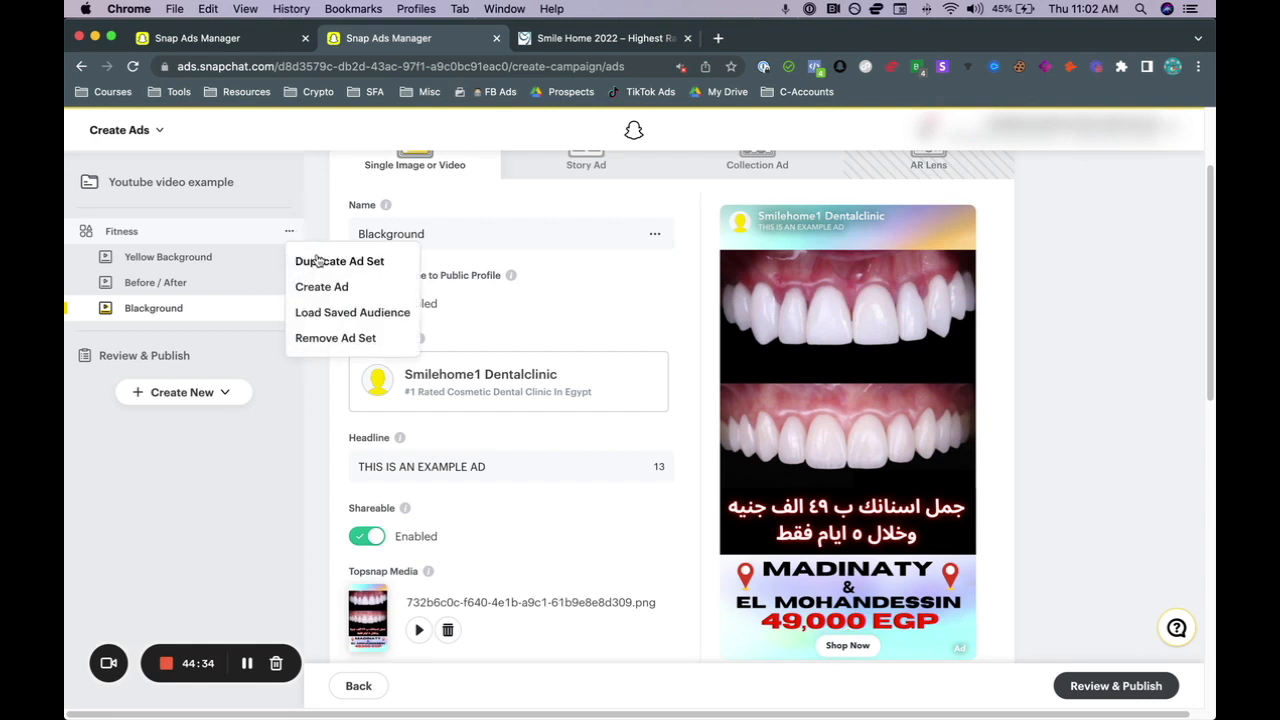
click(318, 262)
click(504, 366)
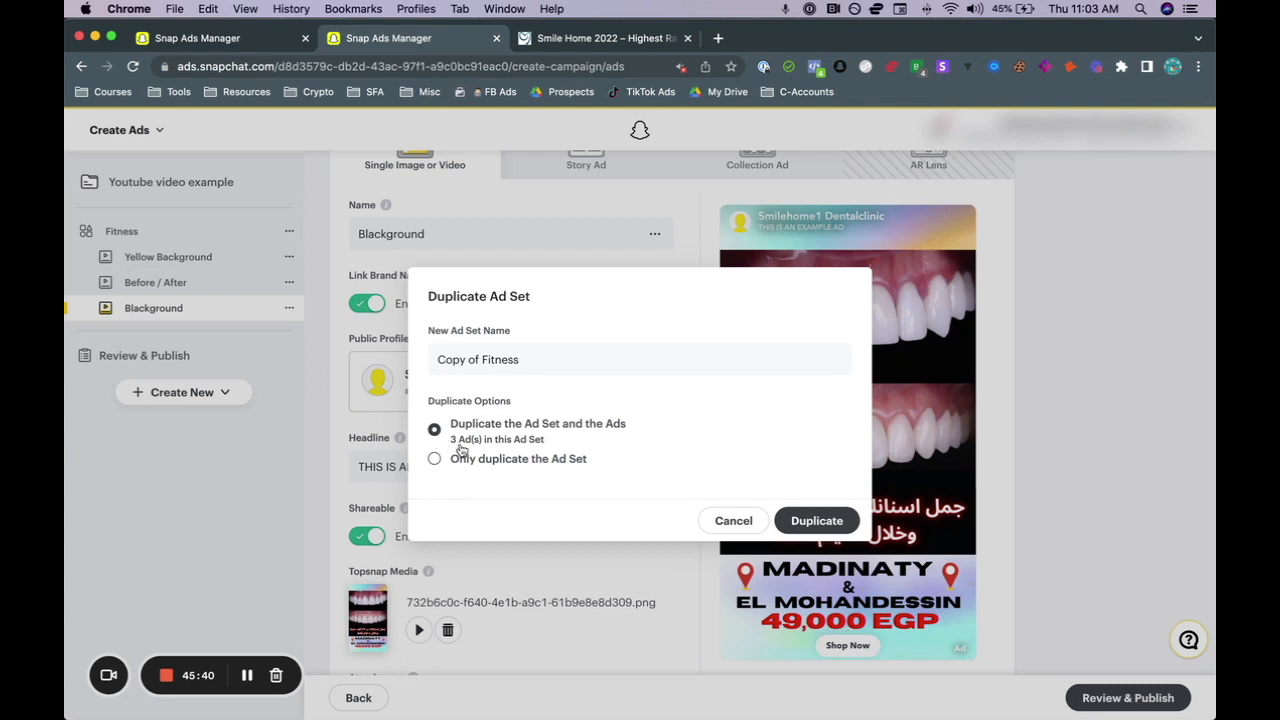
click(817, 521)
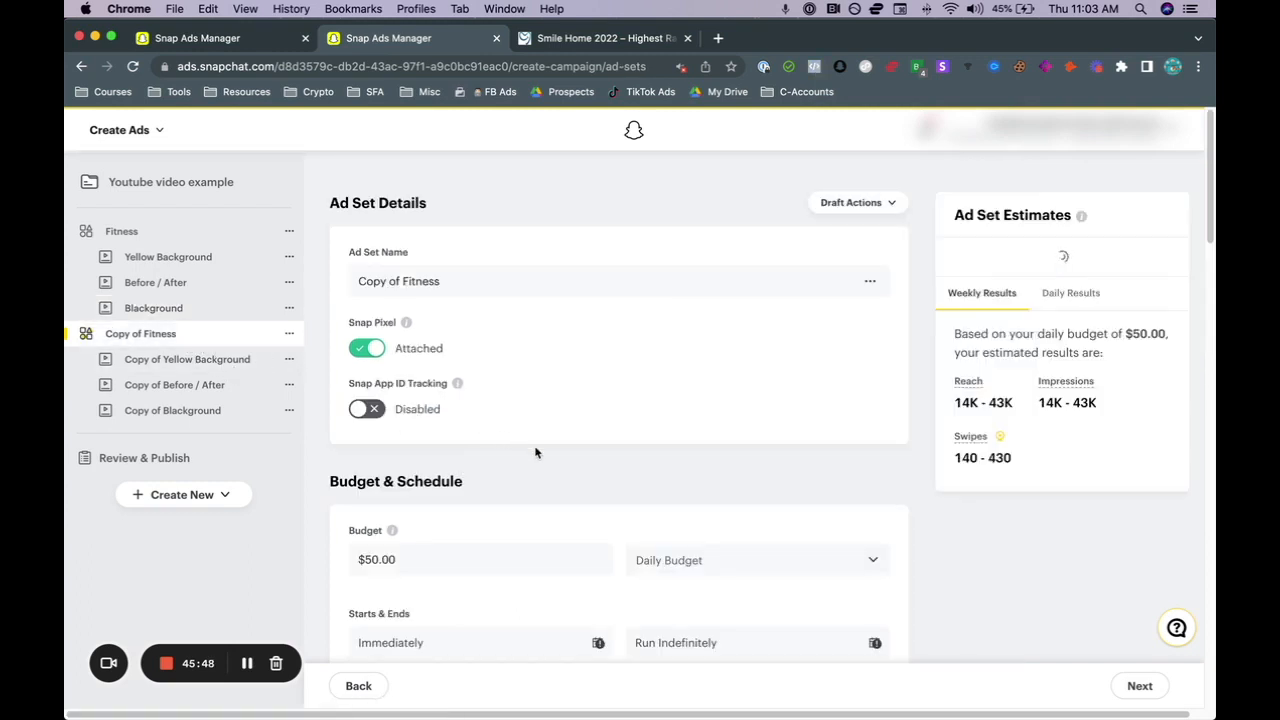
Step: Replace the Fitness Enthusiasts and Gamers predefined audiences in the Copy of Fitness ad set with Foodies
scroll(545, 455, down, 3)
scroll(561, 465, down, 10)
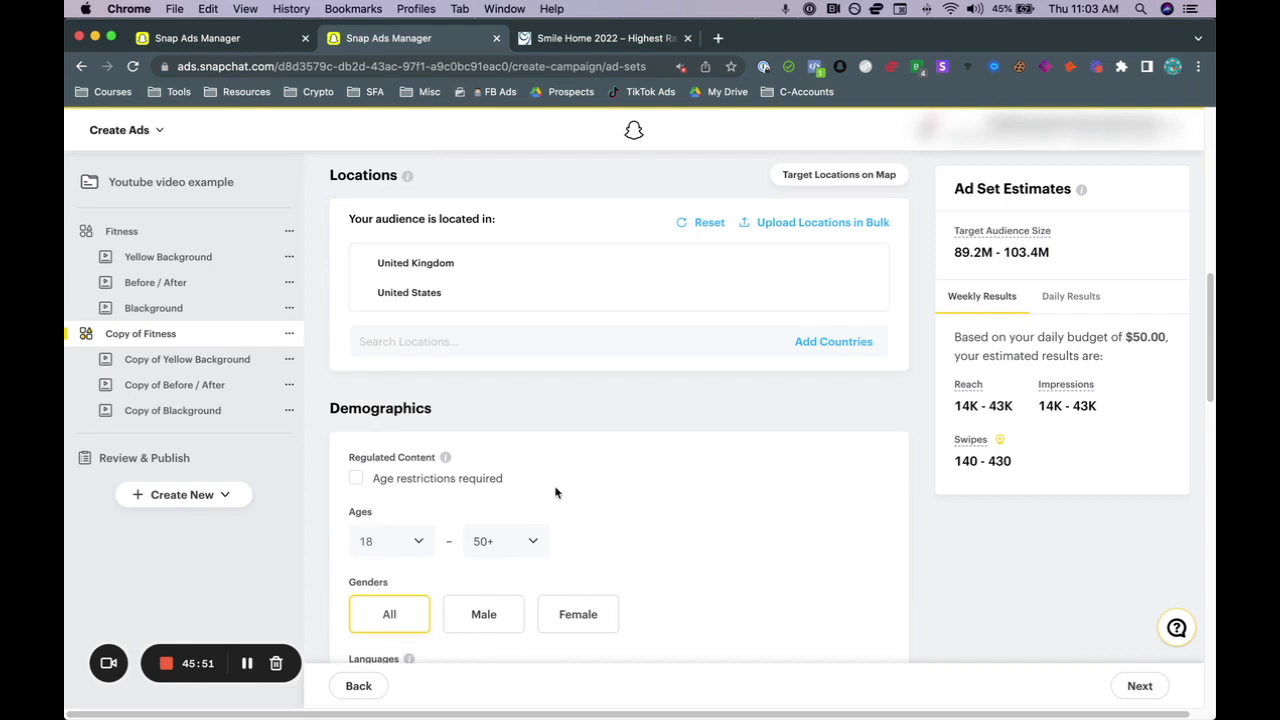
mouse_move(865, 274)
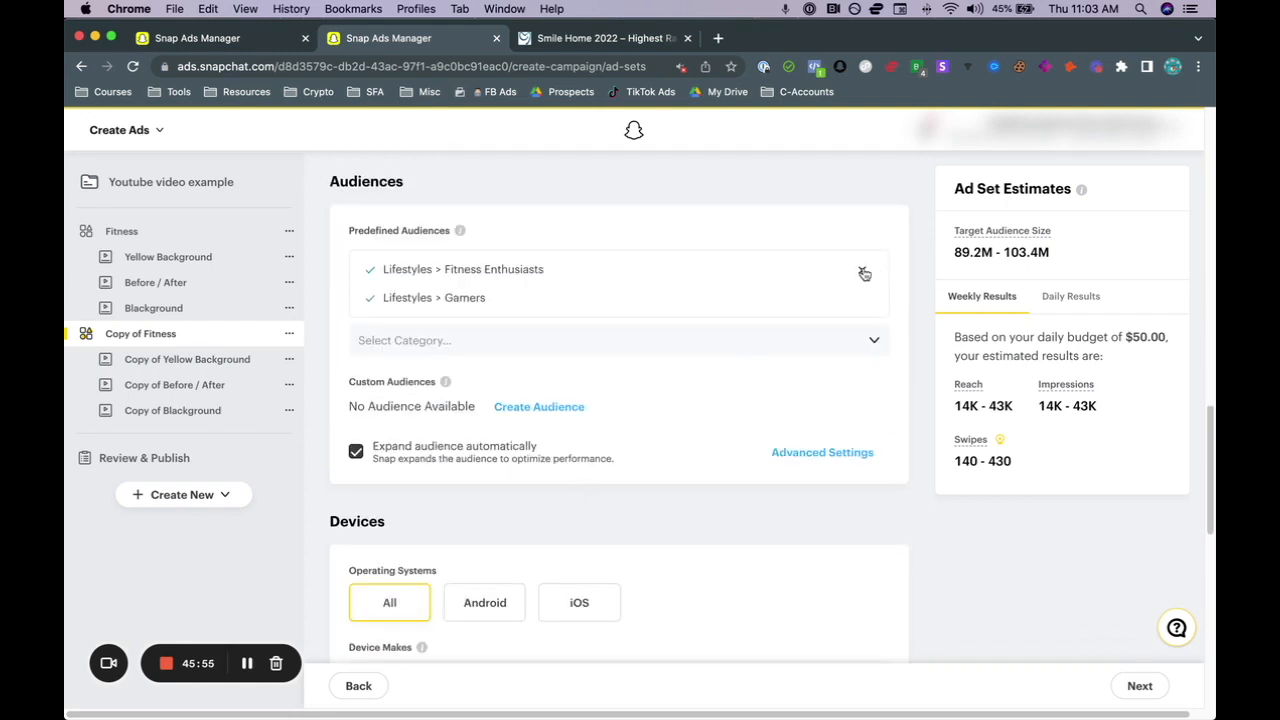
click(865, 274)
click(864, 270)
click(530, 268)
scroll(451, 457, down, 5)
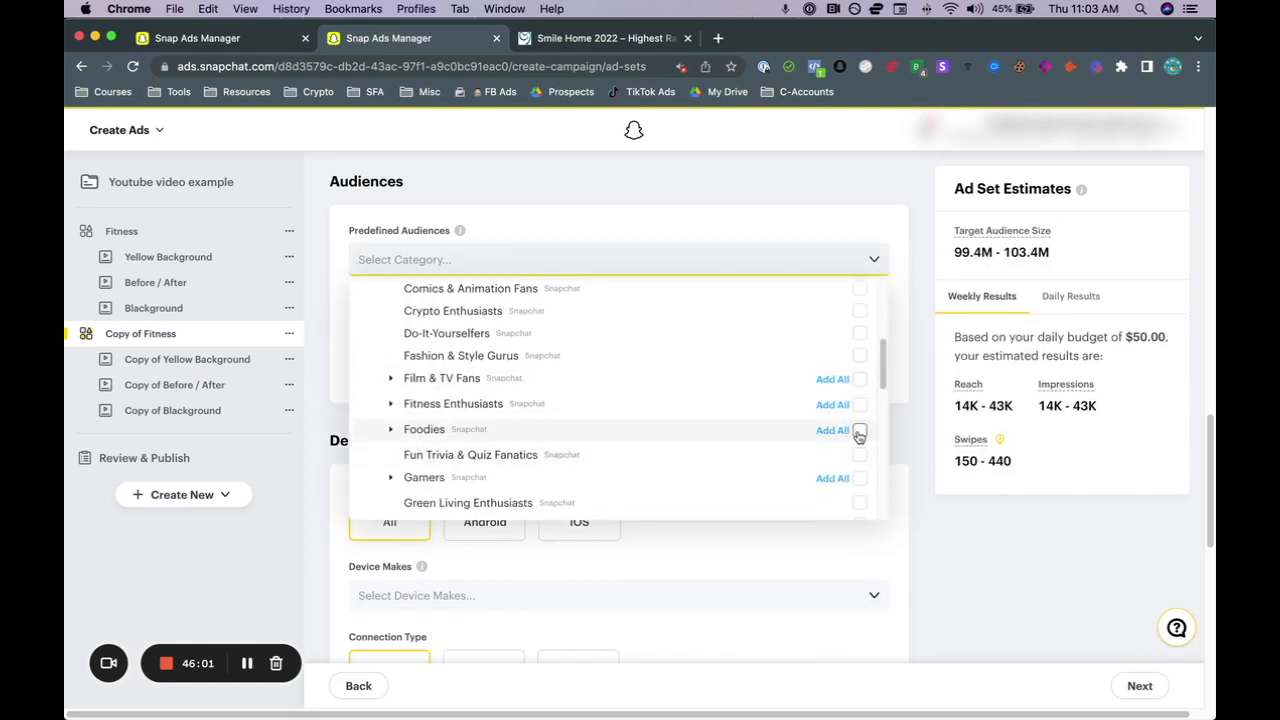
click(859, 431)
click(920, 505)
Step: Rename the Copy of Fitness ad set as Foodies
scroll(630, 507, up, 5)
click(422, 288)
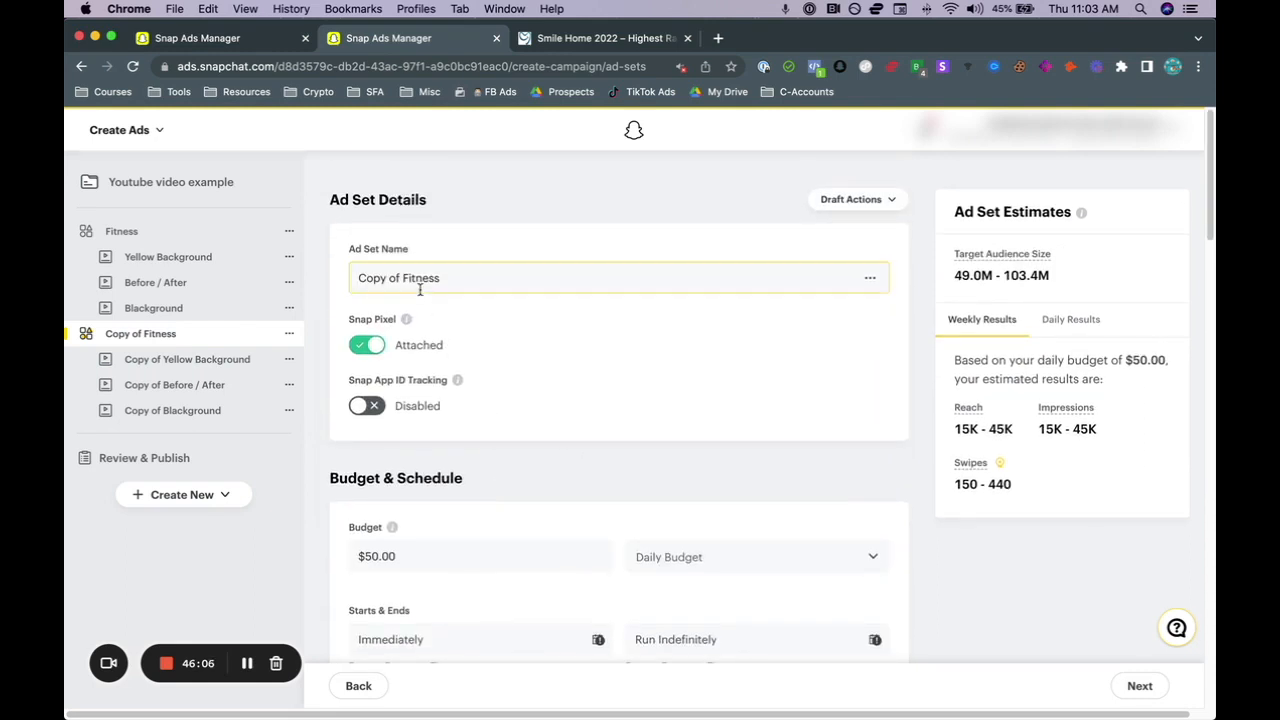
key(super+a)
text(Foodies)
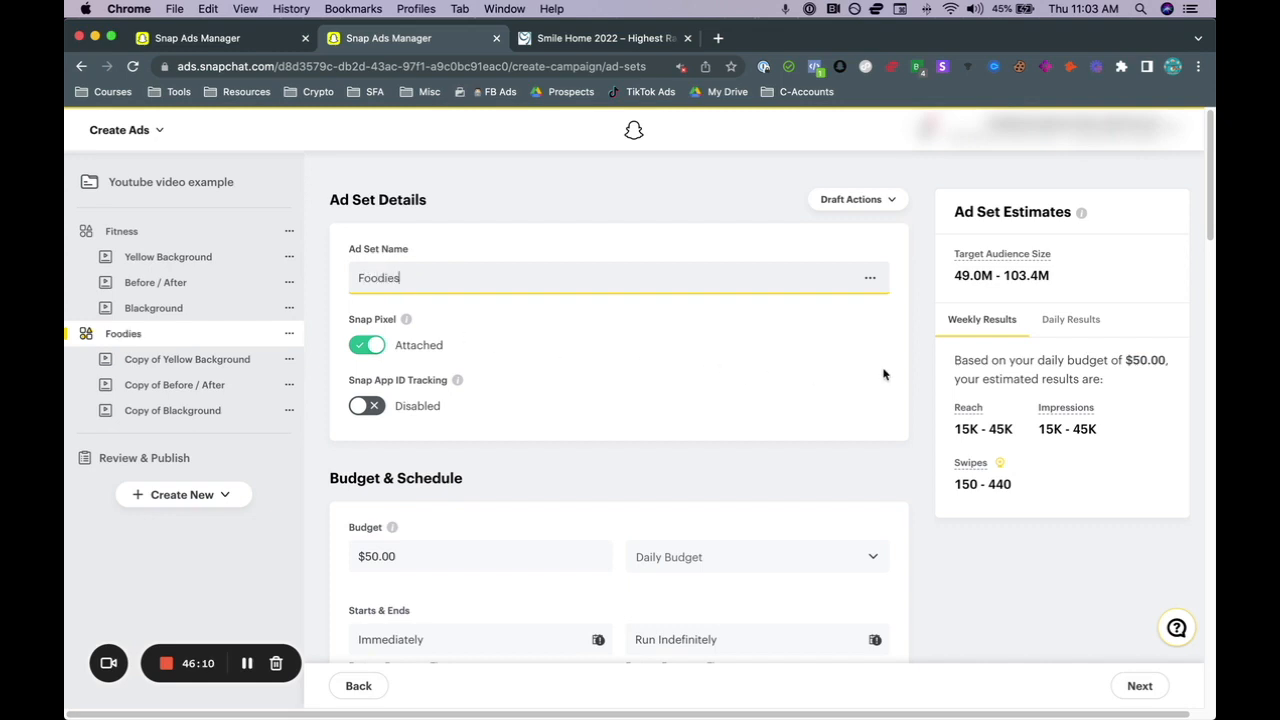
click(928, 358)
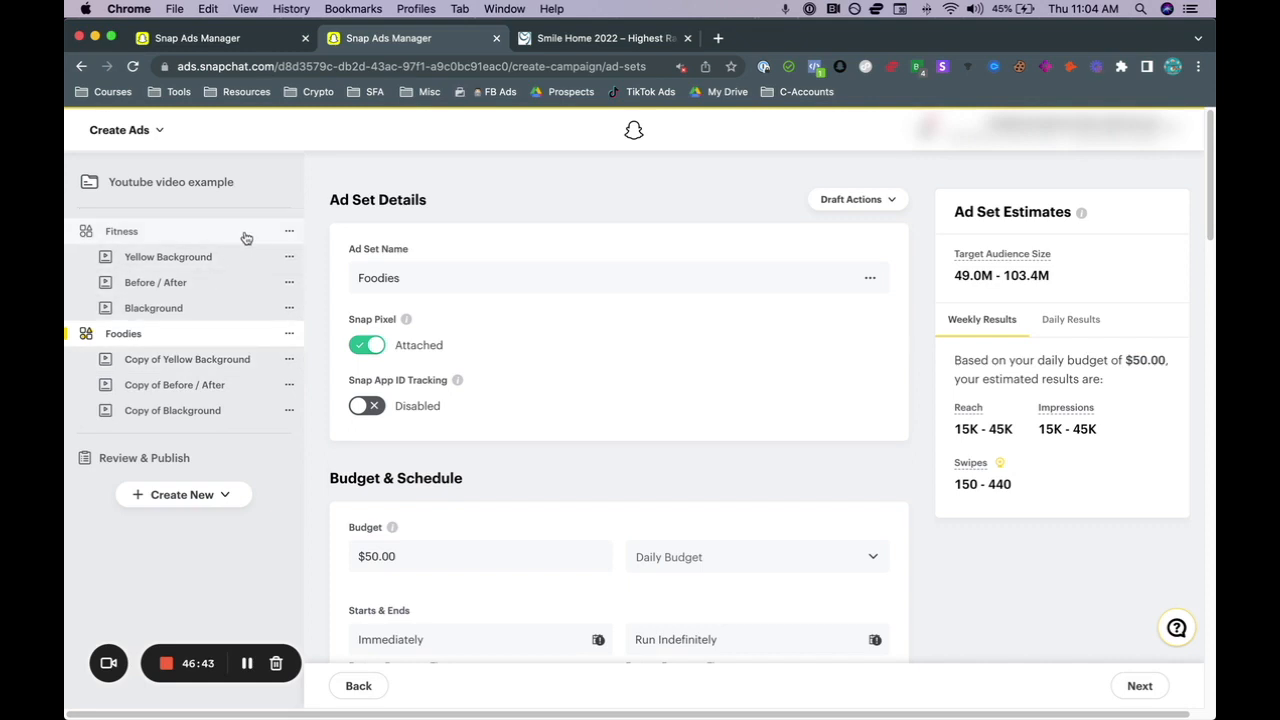
Step: Look through the details and creatives of the three copied ads in the Foodies ad set
click(198, 360)
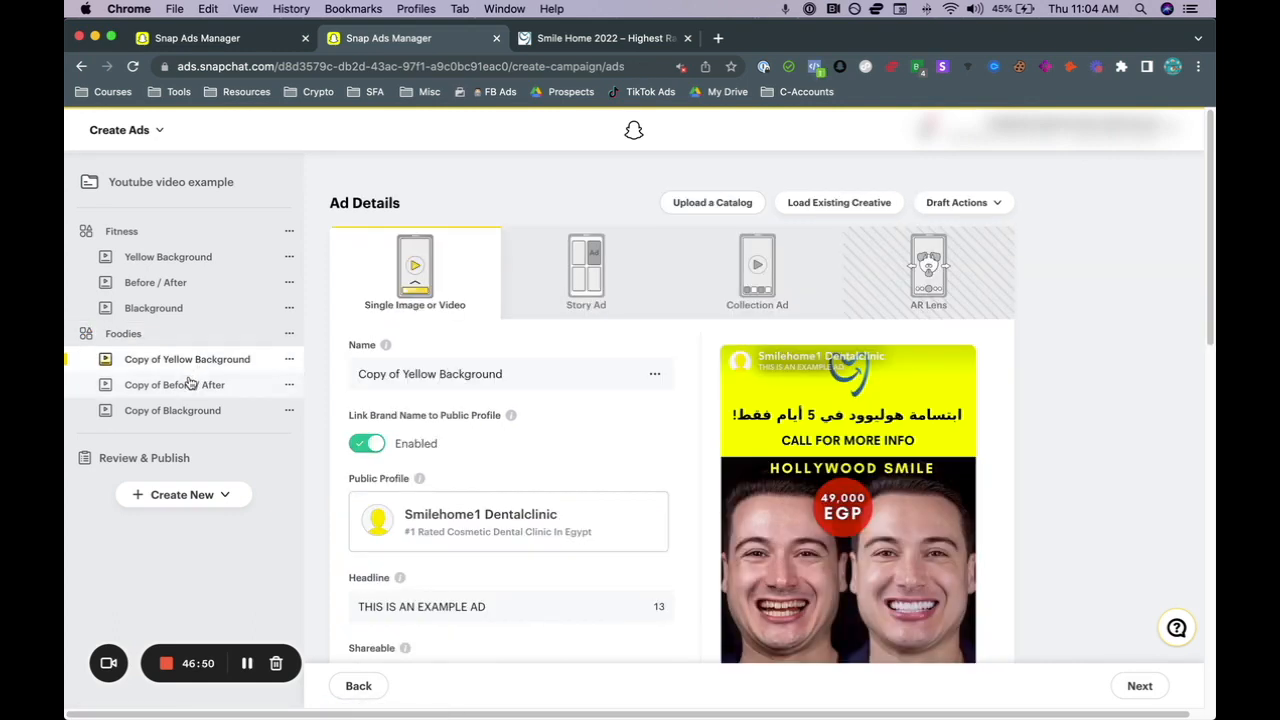
click(190, 386)
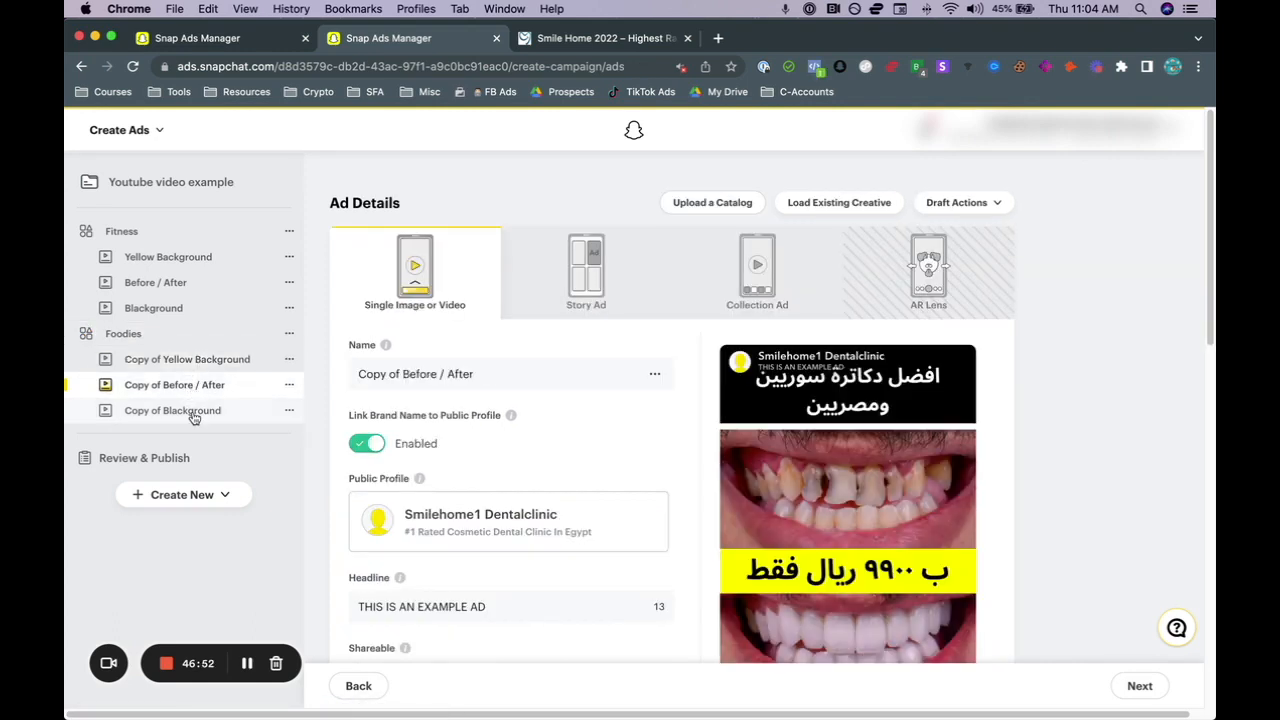
click(194, 414)
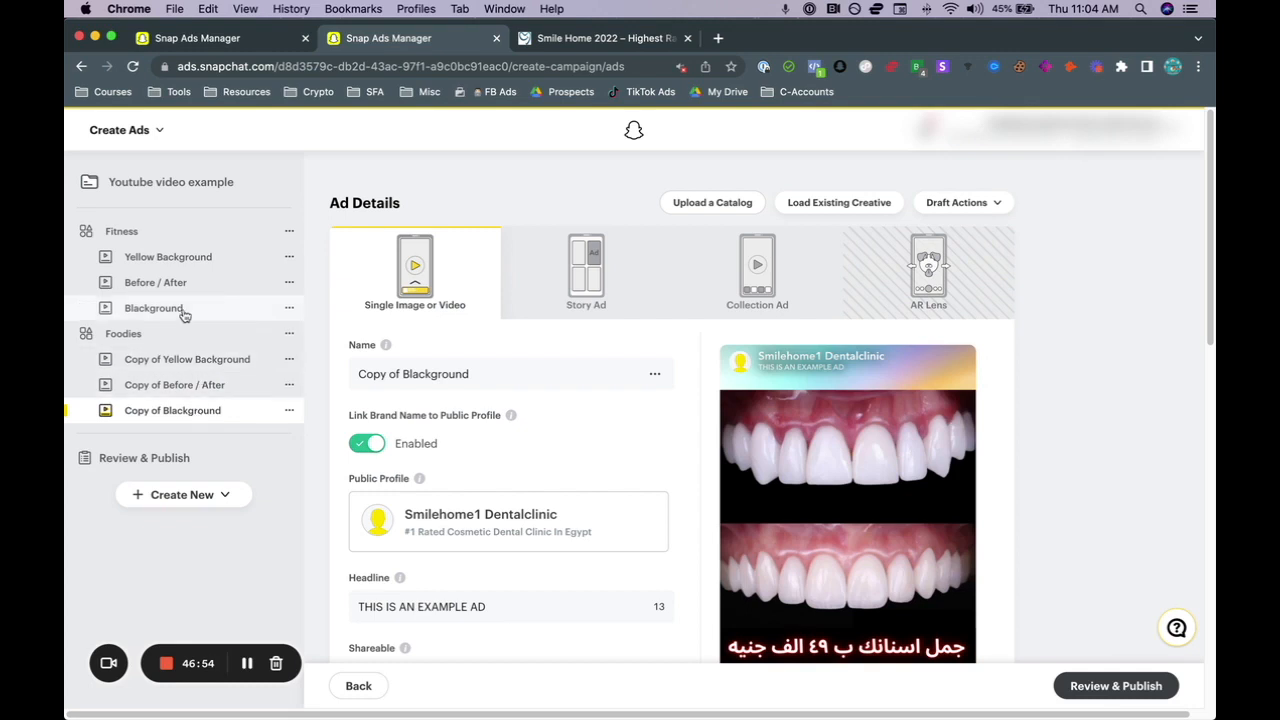
scroll(982, 542, down, 8)
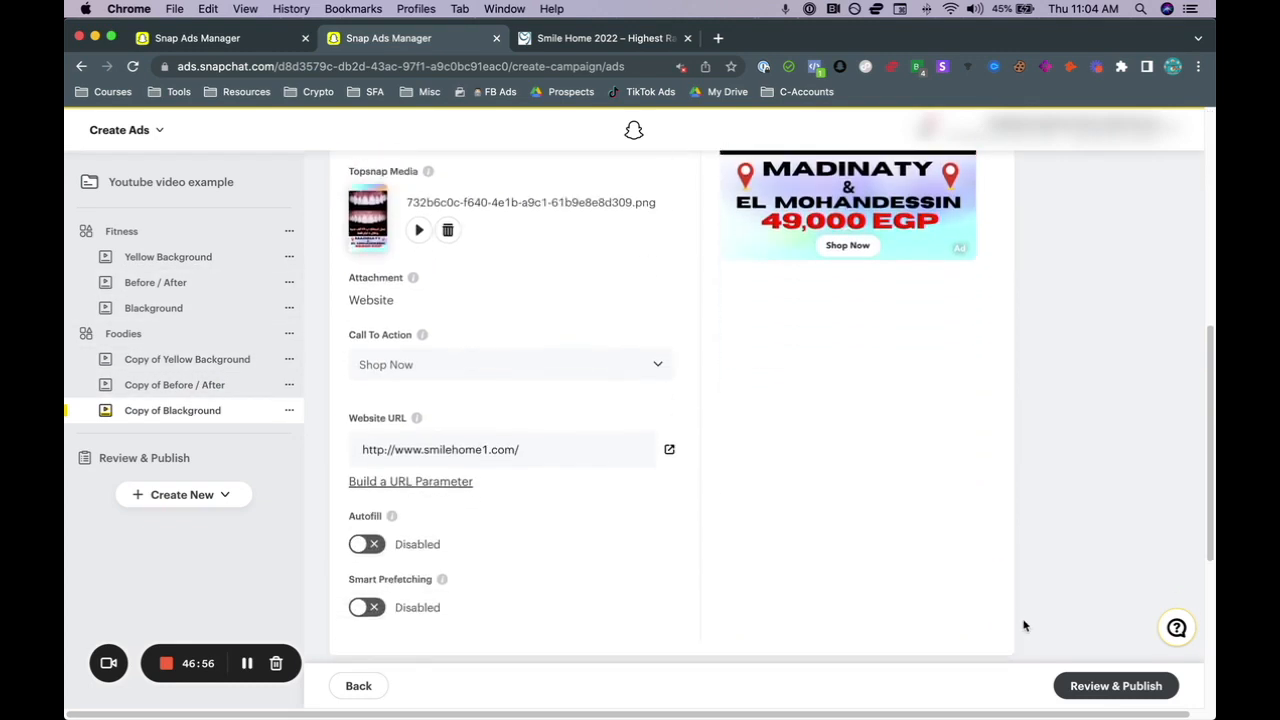